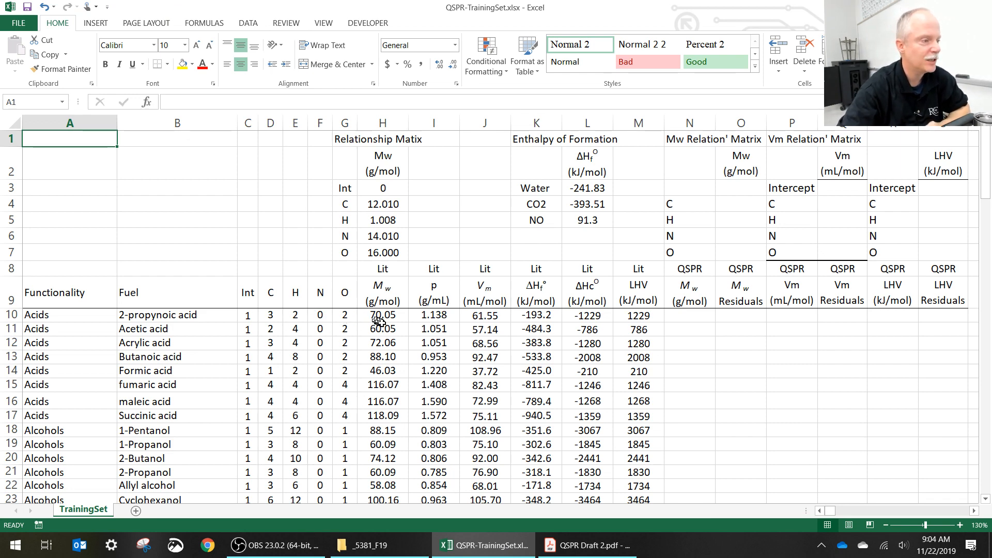
Step: Look through the whole training set of fuels and their functional groups down to row 120, and return to the header rows
click(198, 331)
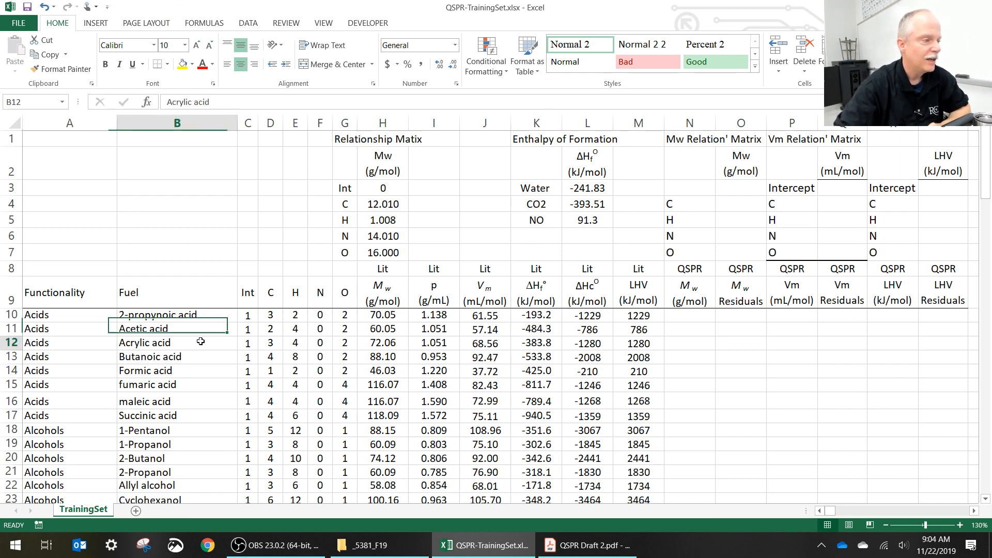
click(200, 342)
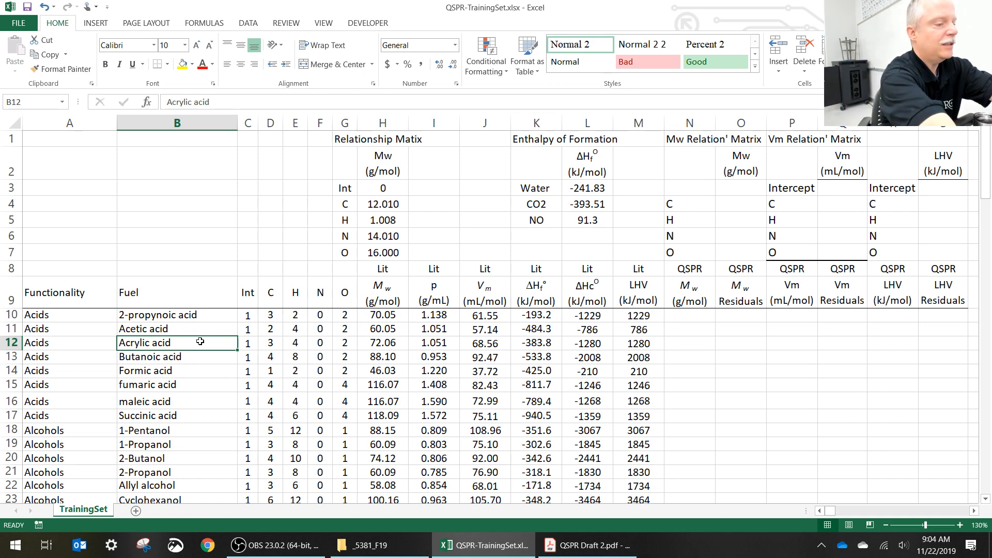
key(ctrl+Down)
key(ctrl+Down)
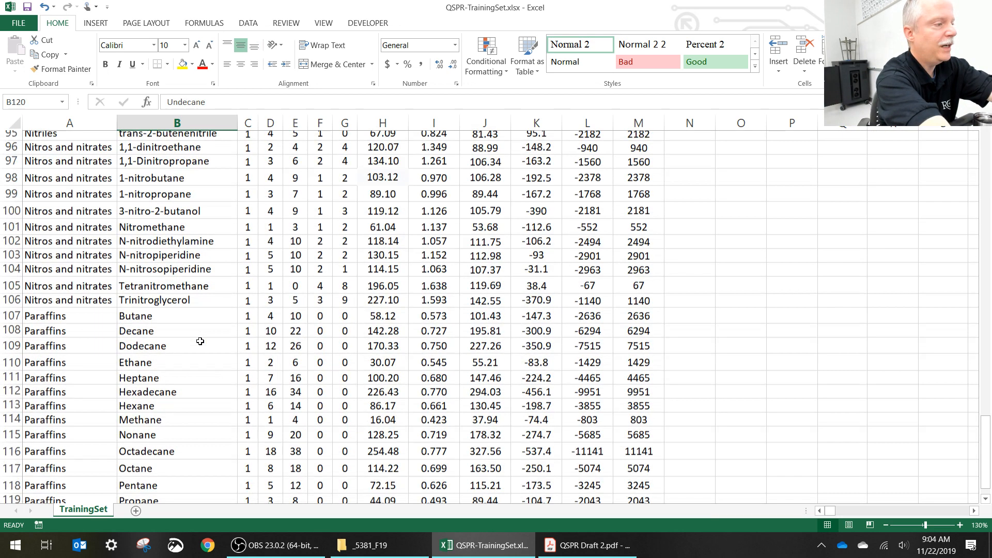
key(ctrl+Up)
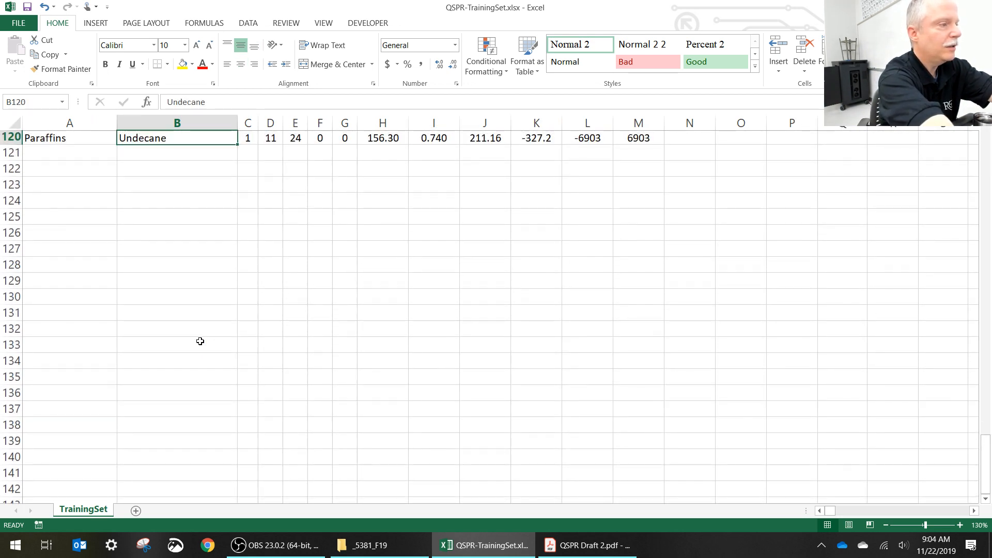
key(ctrl+Up)
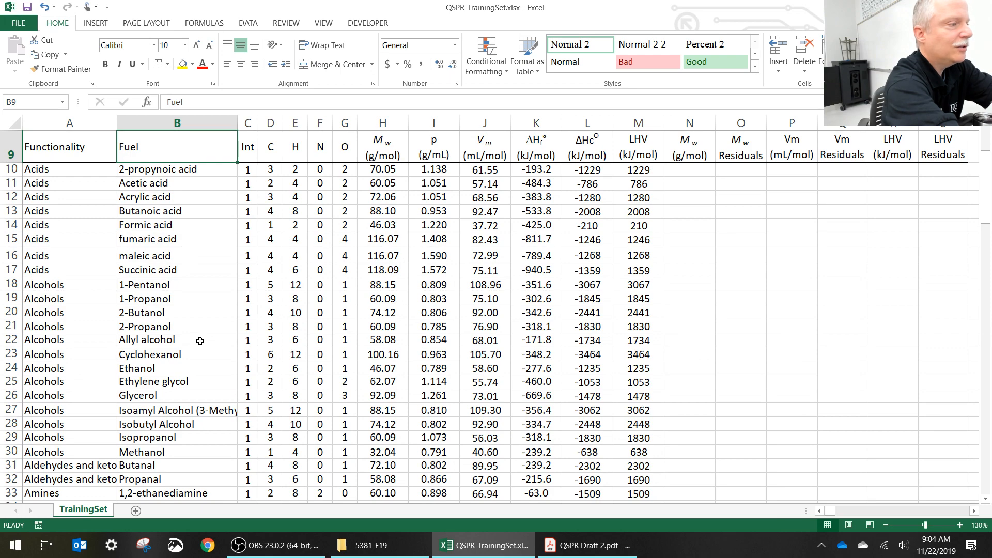
key(Page_Down)
key(Page_Down)
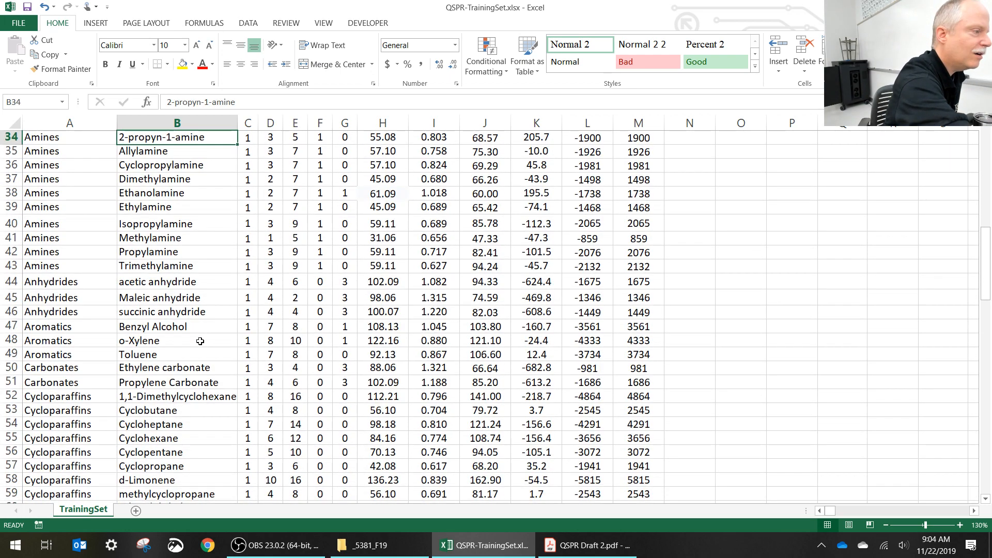
key(Page_Down)
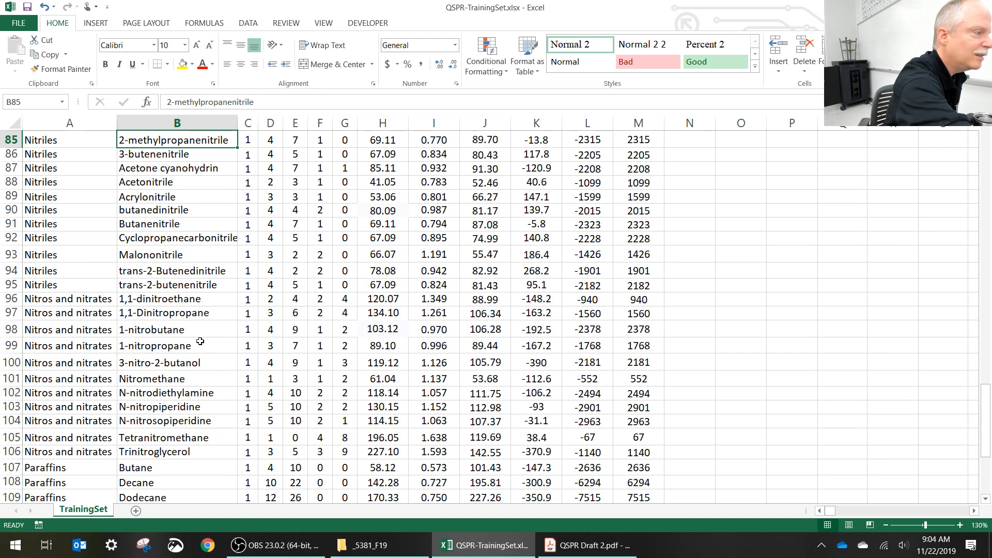
key(Page_Down)
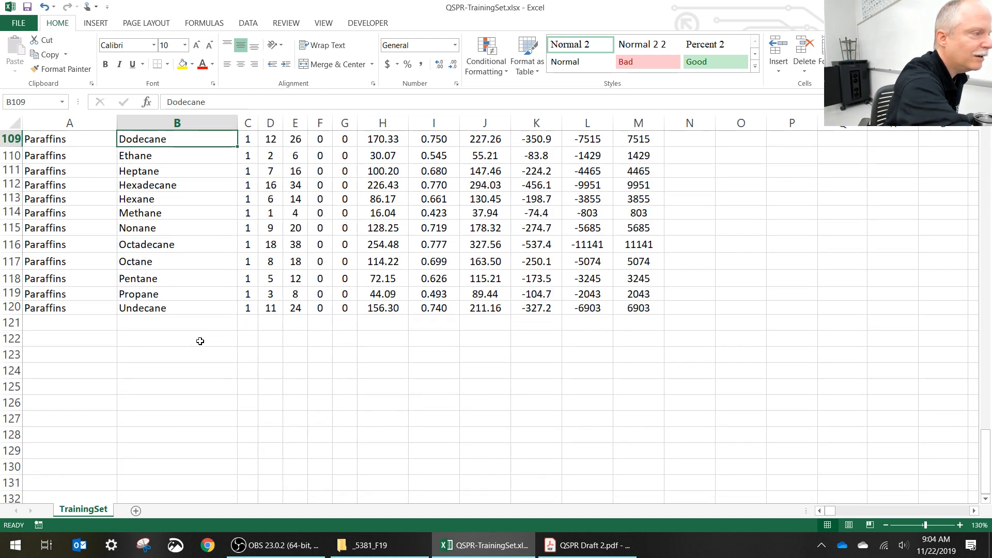
key(Page_Up)
key(Page_Up)
key(Page_Up)
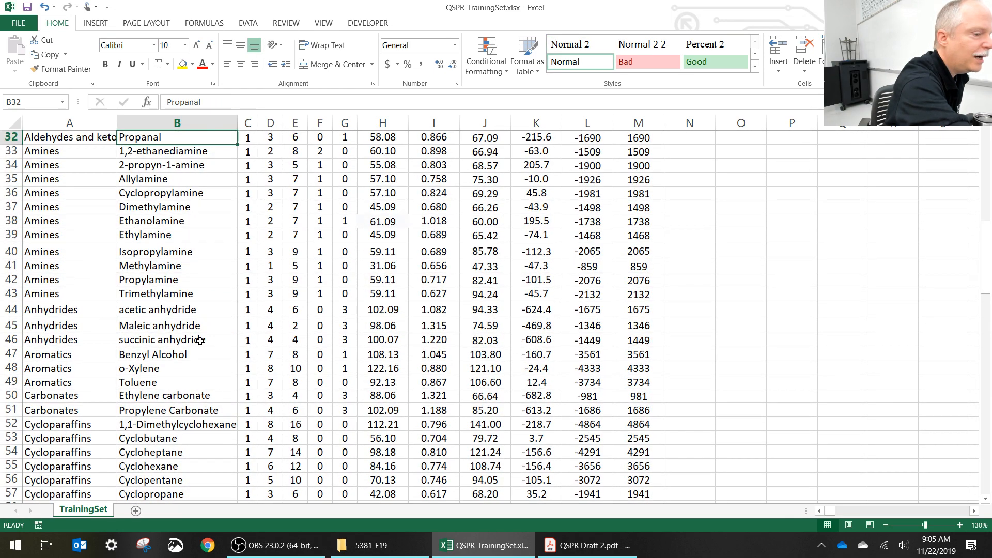
key(Page_Up)
key(Page_Up)
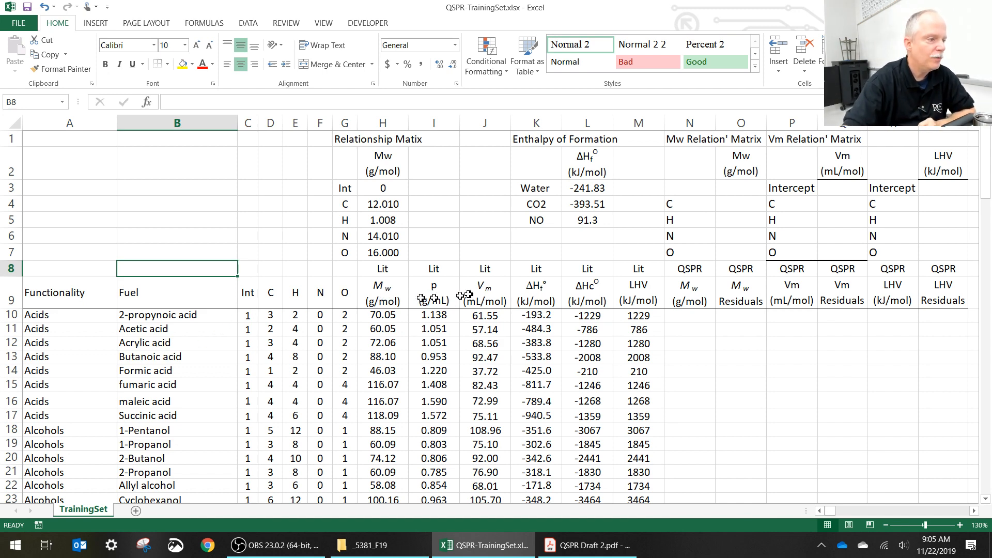
Step: Examine the literature Mw formula in H10, the atomic weights and intercept in H3:H7, and the Int column of the fuel table
click(374, 315)
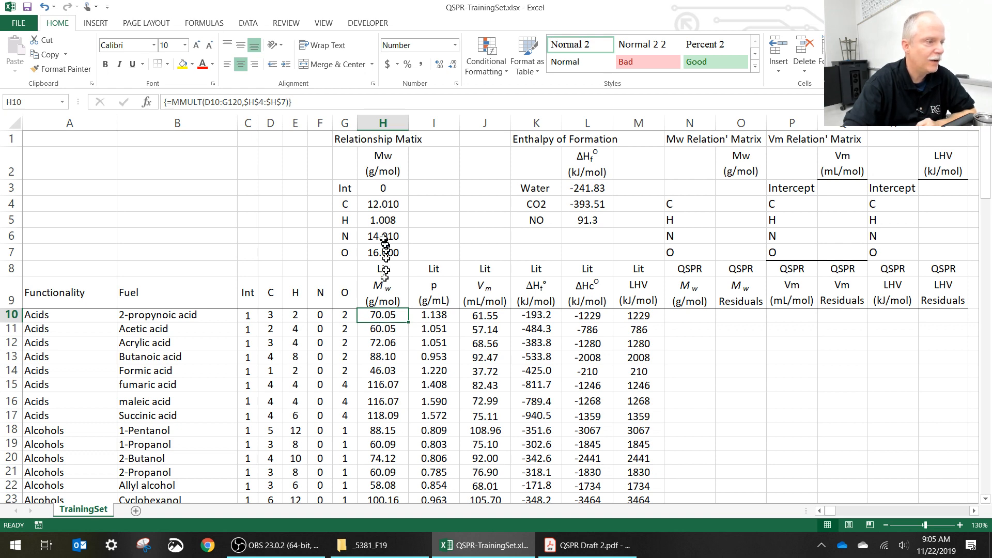
click(384, 204)
drag(384, 188, 384, 251)
click(380, 205)
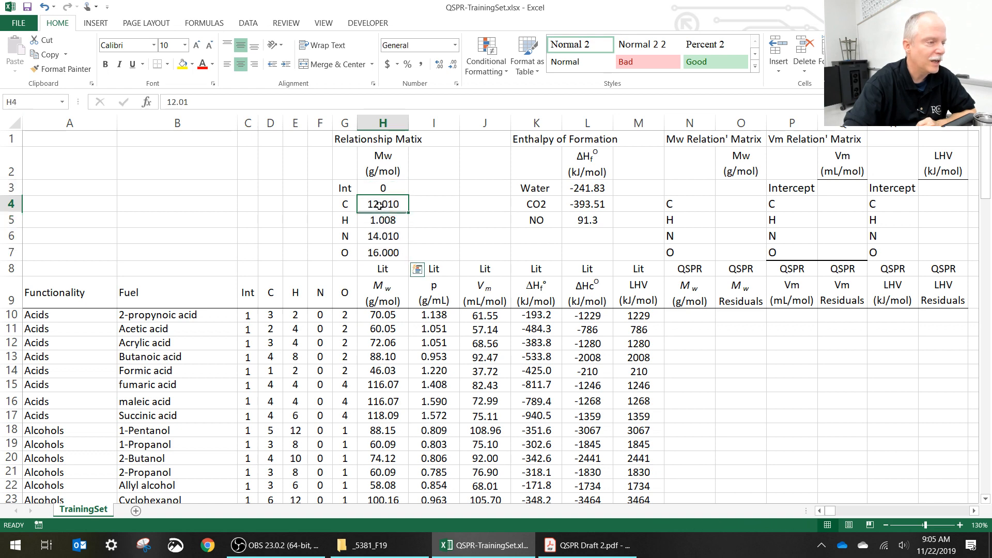
click(381, 189)
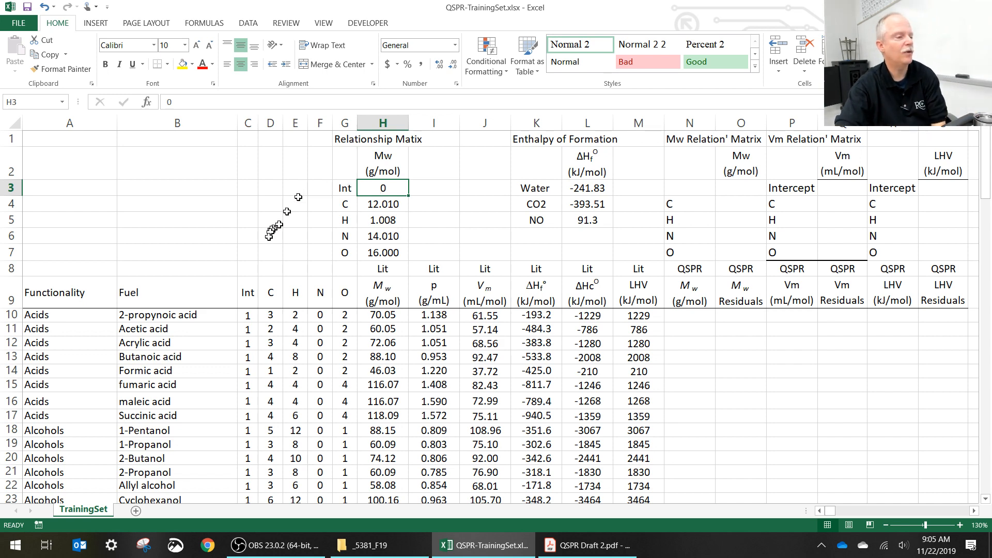
click(248, 293)
click(248, 314)
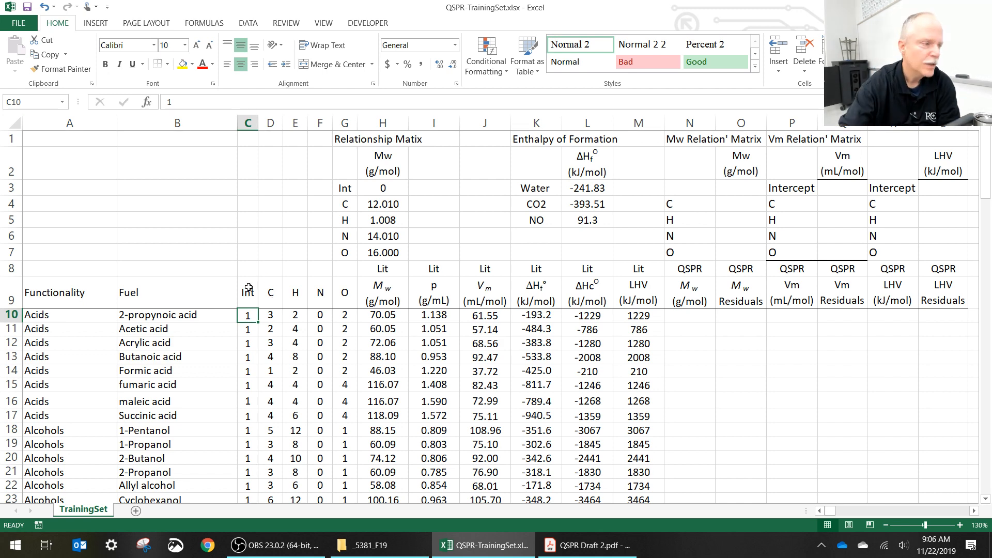
click(379, 313)
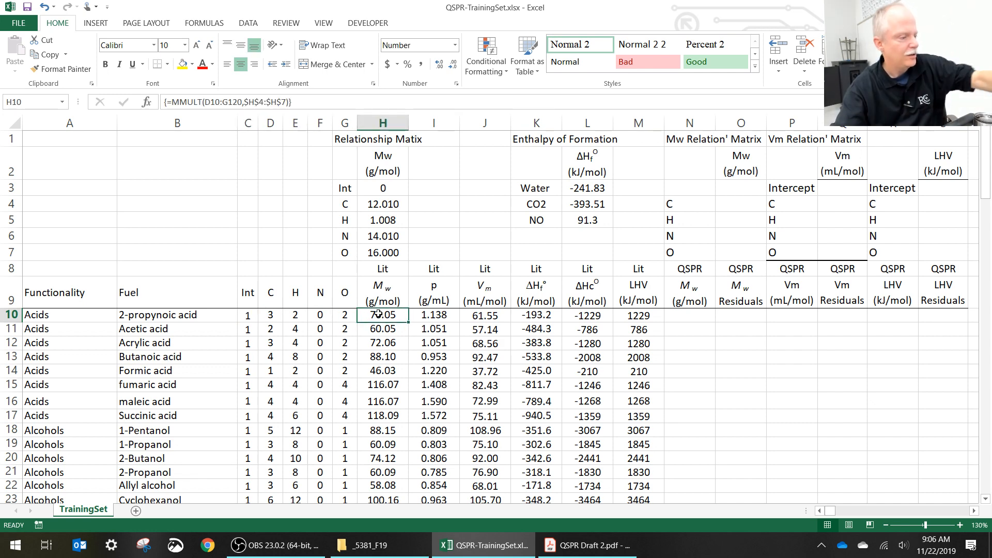
Step: Left-align H10, show the ranges referenced by its MMULT formula, and re-enter it as an array formula
scroll(386, 322, up, 3)
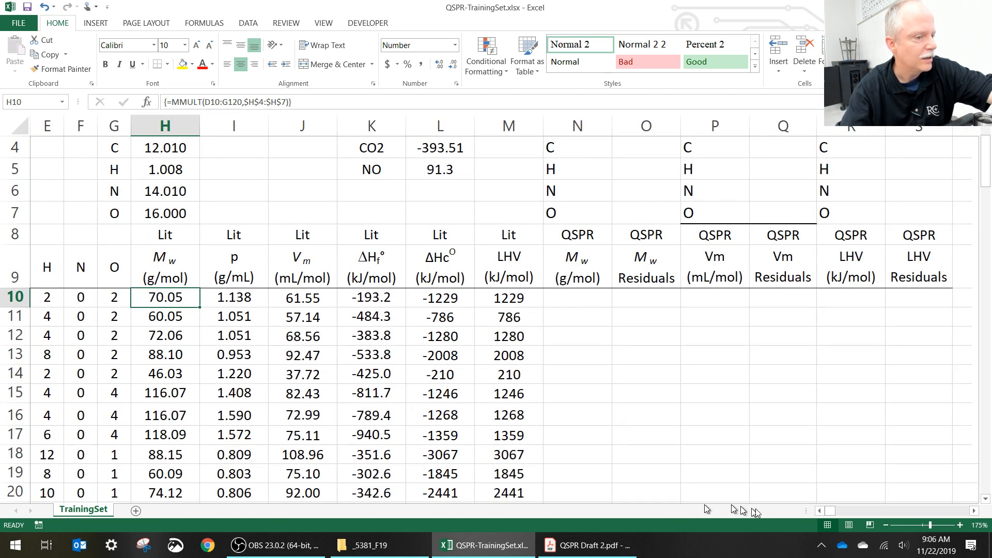
click(822, 511)
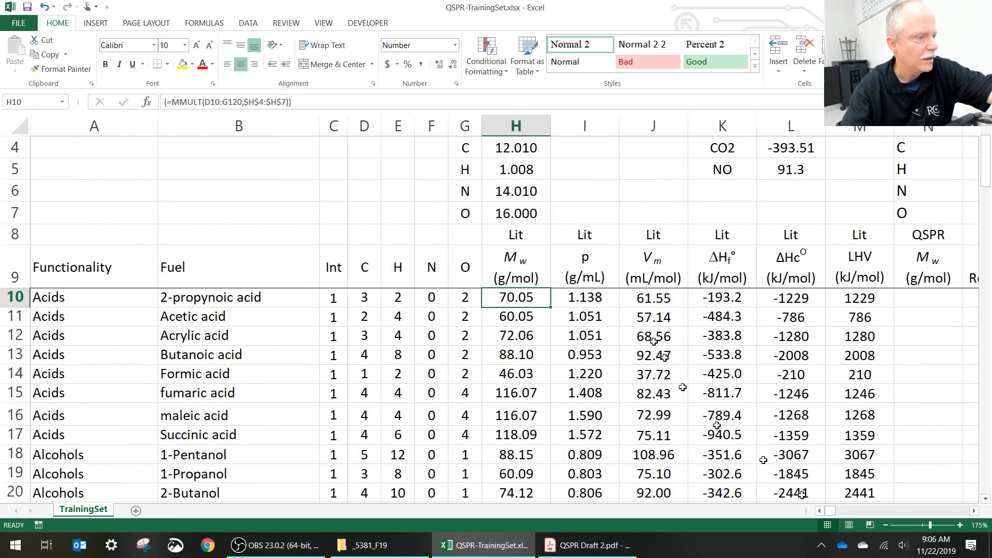
click(227, 64)
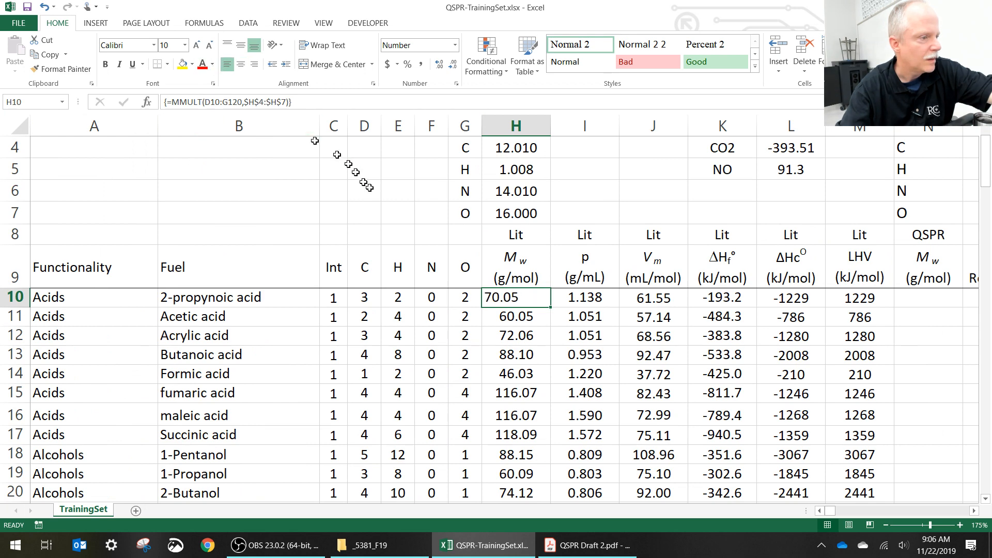
double_click(488, 300)
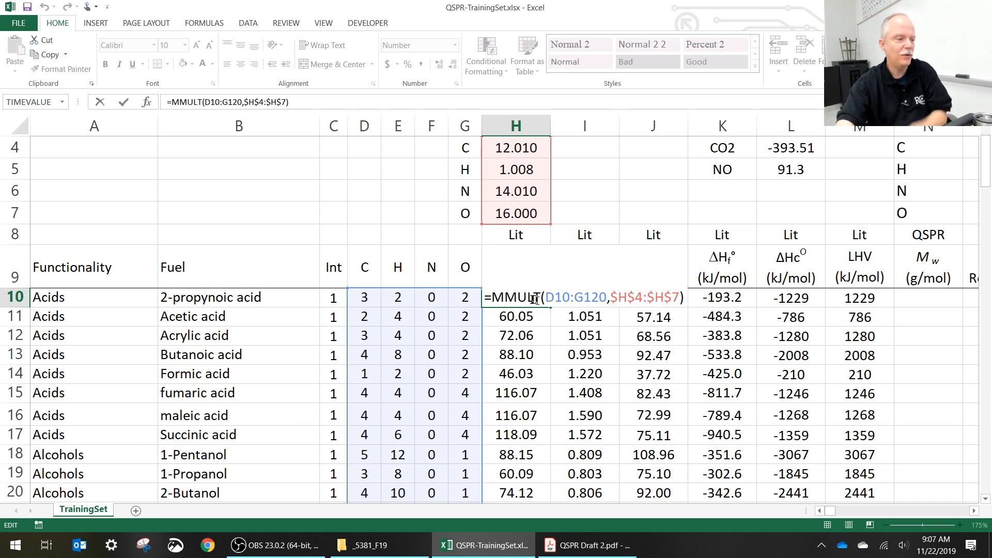
key(ctrl+shift+Return)
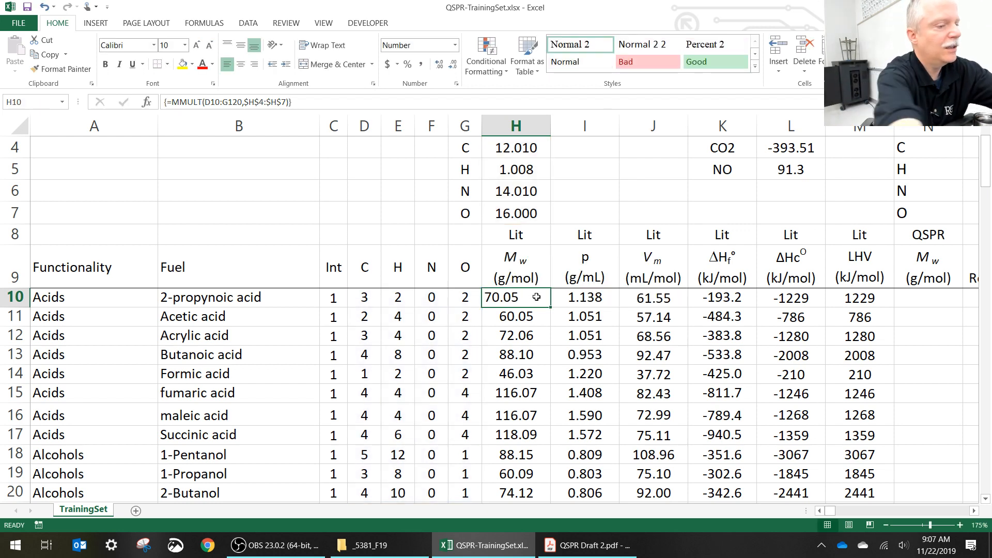
Step: Try to delete the literature Mw values in H11:H120 while leaving H10 in place
key(Down)
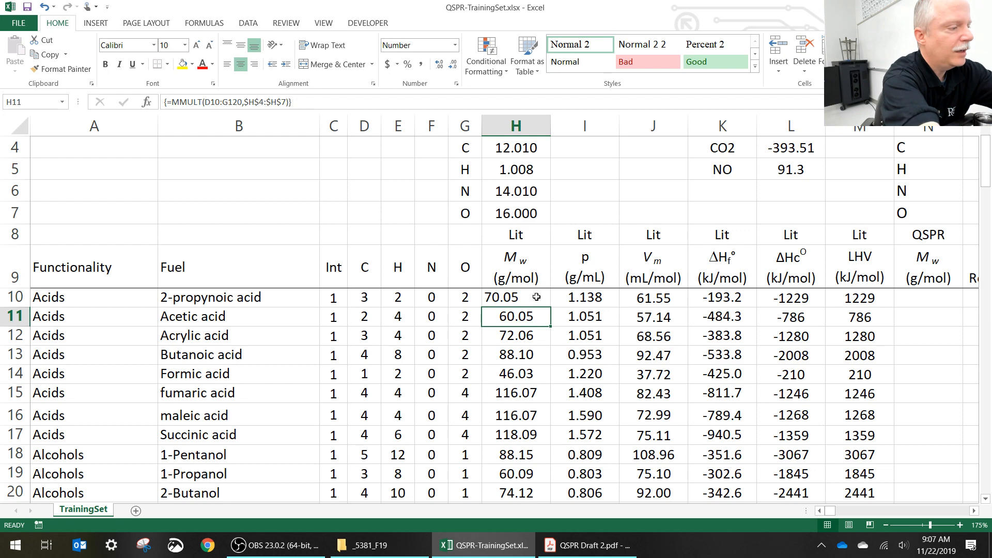
key(ctrl+shift+Down)
key(Delete)
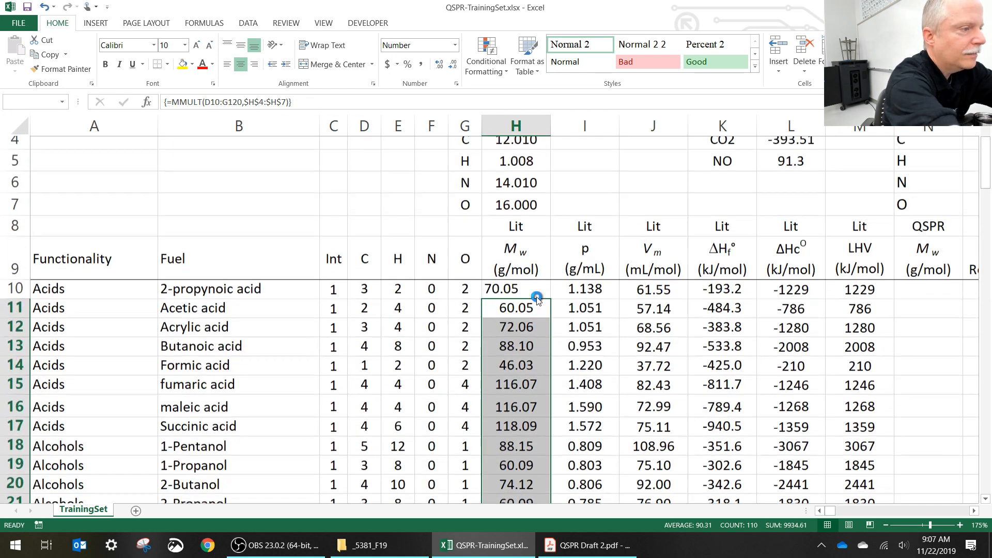
key(Return)
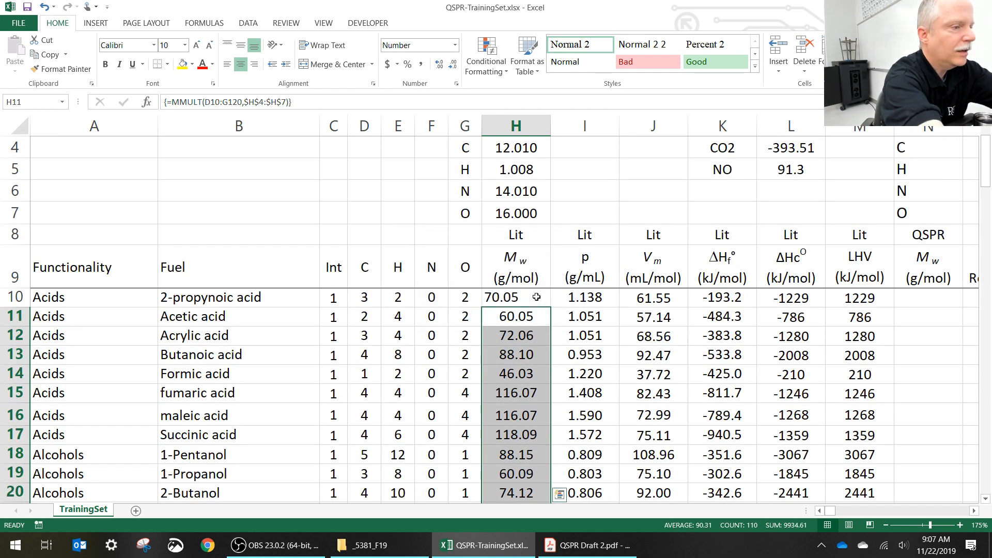
Step: Clear the entire literature Mw array from H10 through H120
click(537, 297)
key(ctrl+shift+Down)
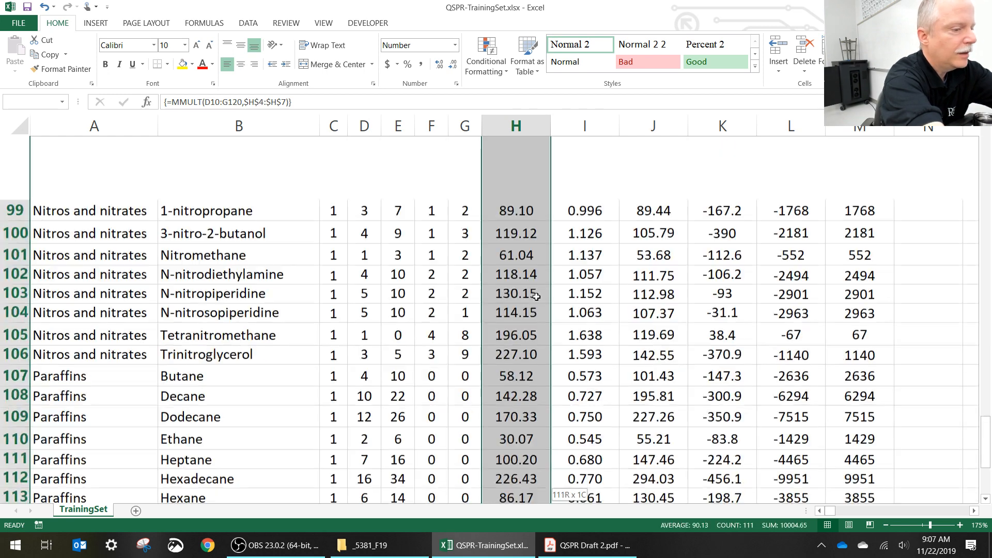
key(Delete)
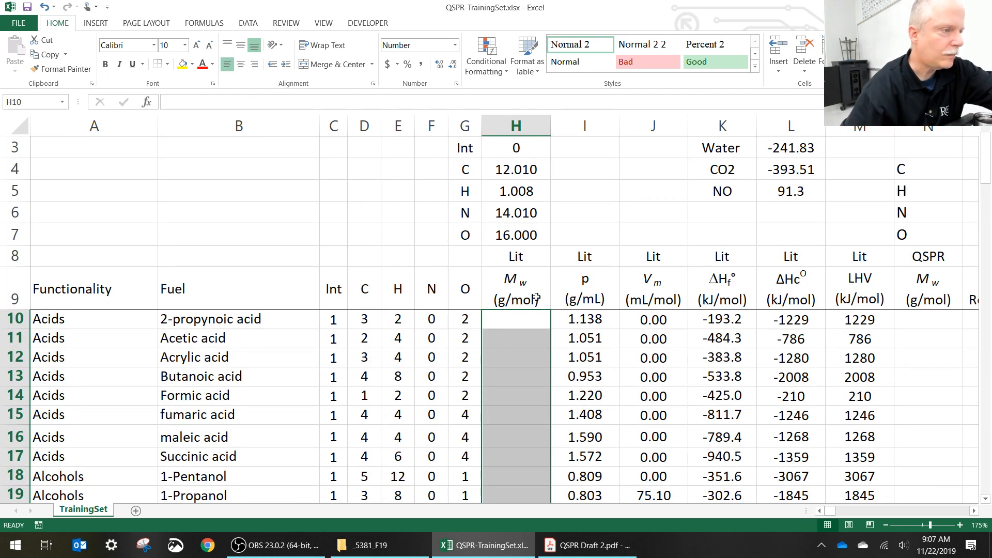
Step: Select the empty literature Mw range H10:H120, with H10 as the active cell
click(523, 319)
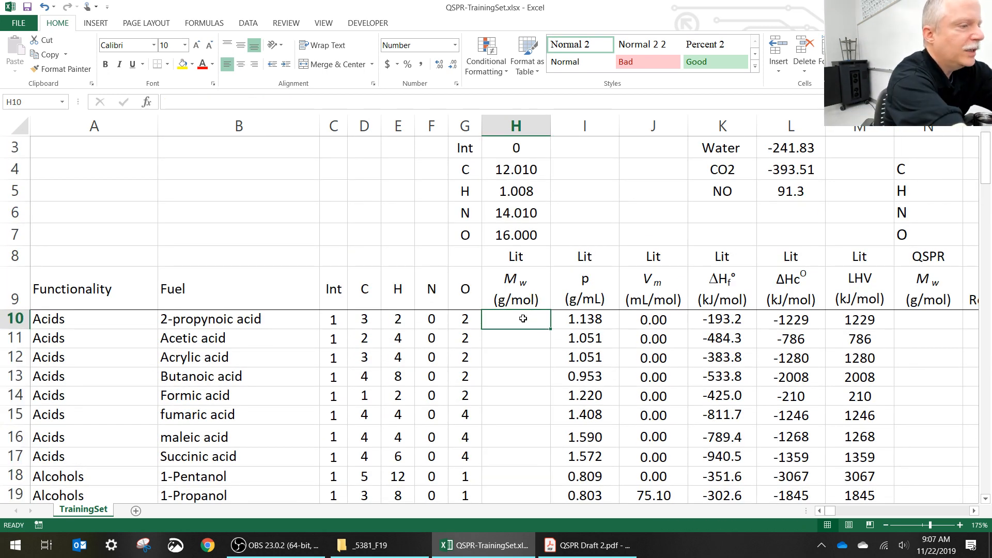
key(ctrl+shift+Down)
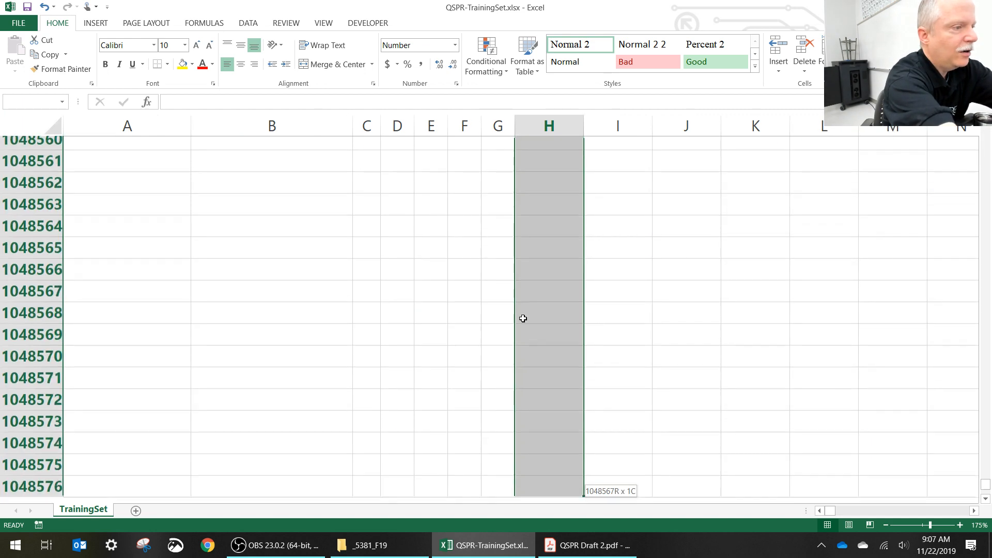
key(Left)
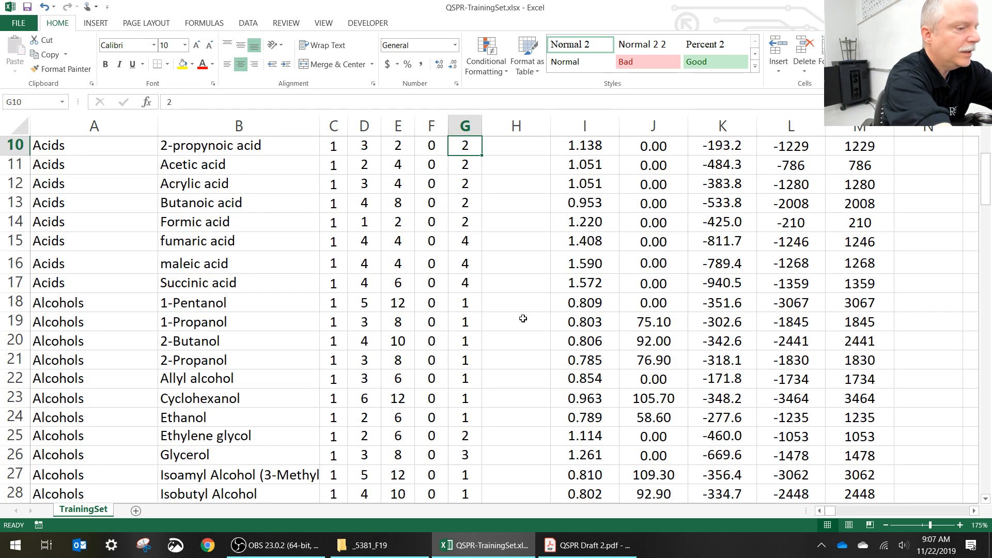
key(ctrl+Down)
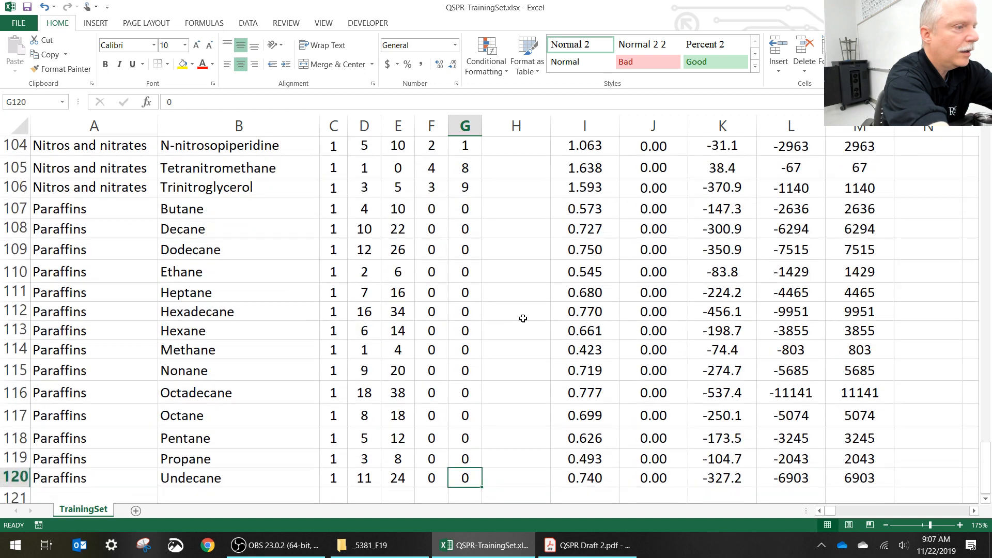
key(Right)
key(ctrl+shift+Up)
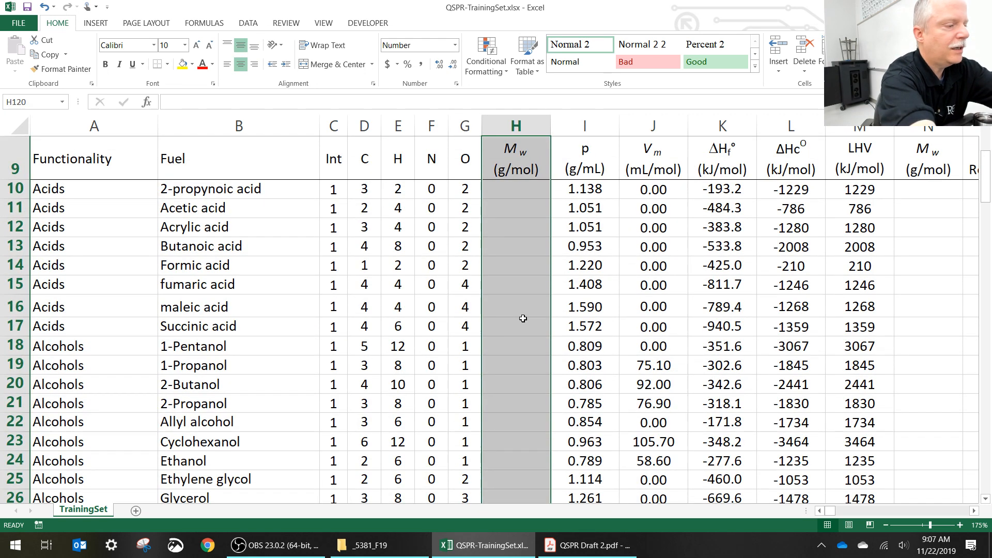
key(shift+Down)
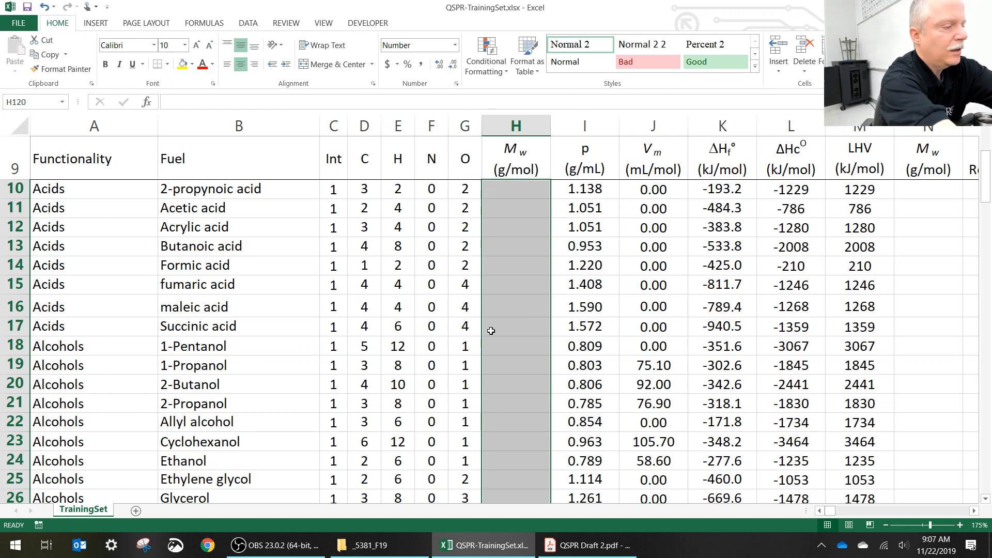
key(Return)
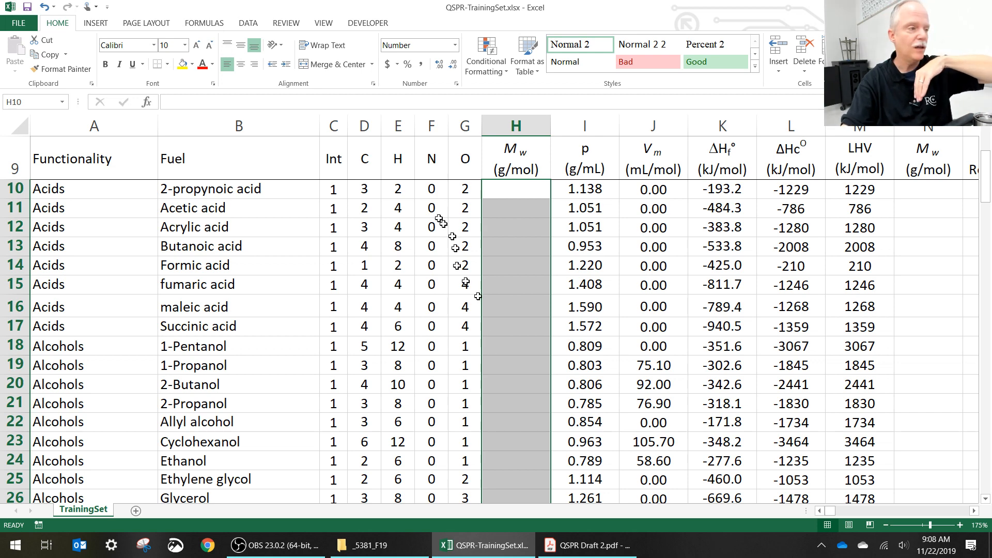
Step: Begin an MMULT formula in H10:H120 with the atom counts D10:G120 as the first array
click(348, 102)
text(=mmult)
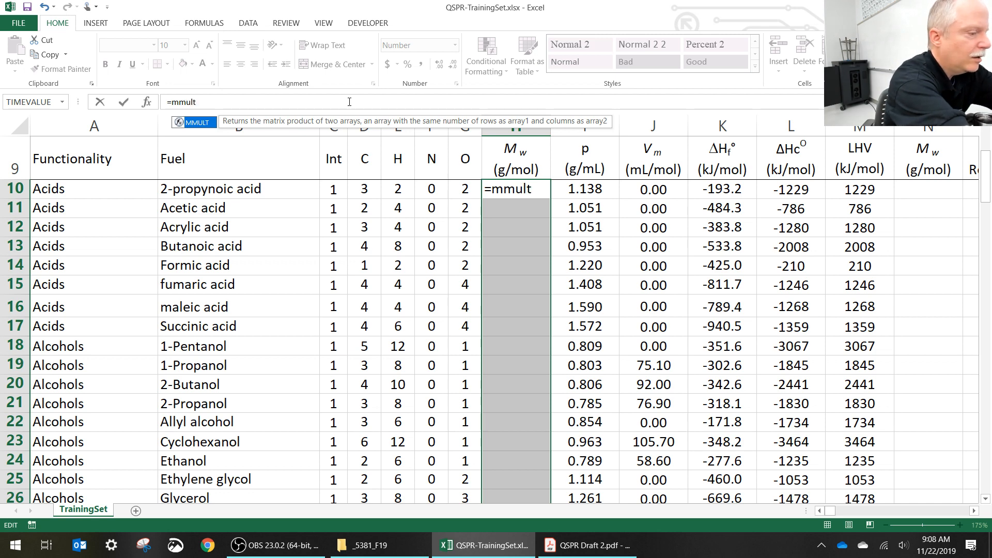
text(()
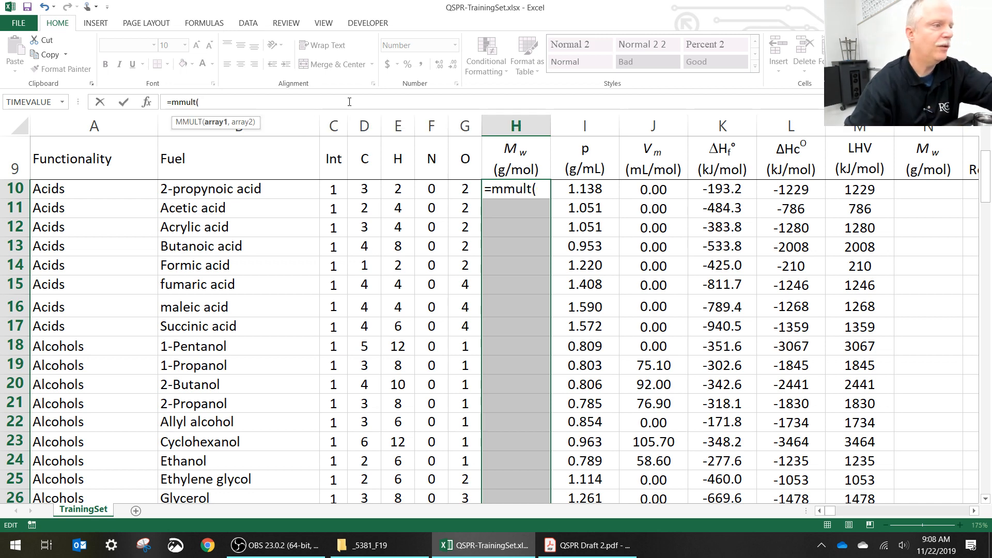
click(364, 185)
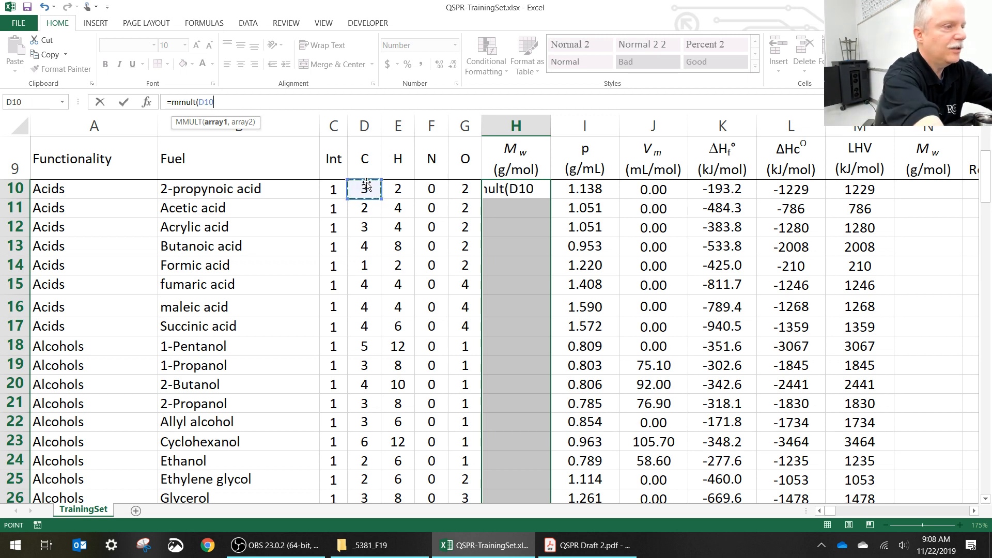
key(shift+Right)
key(shift+Right)
key(shift+Right)
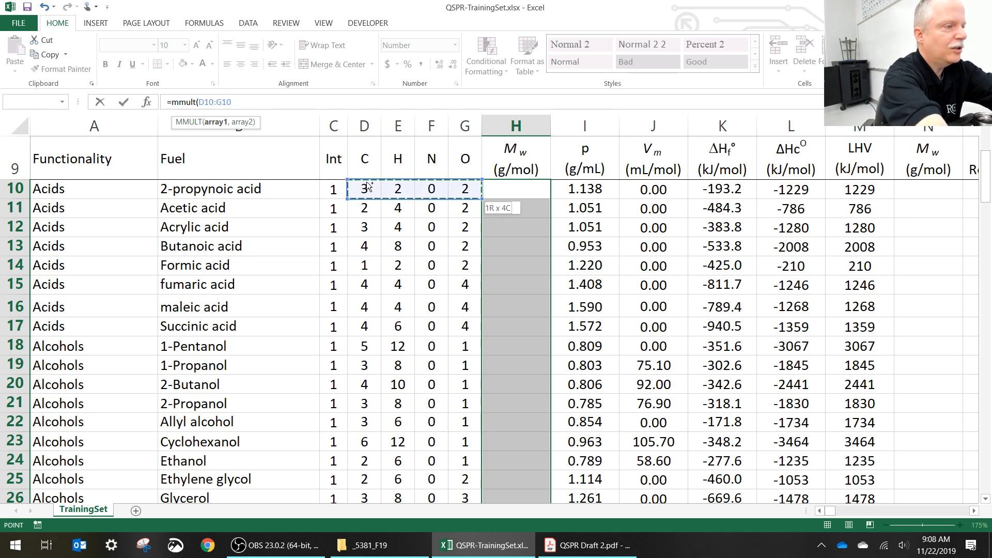
key(ctrl+shift+Down)
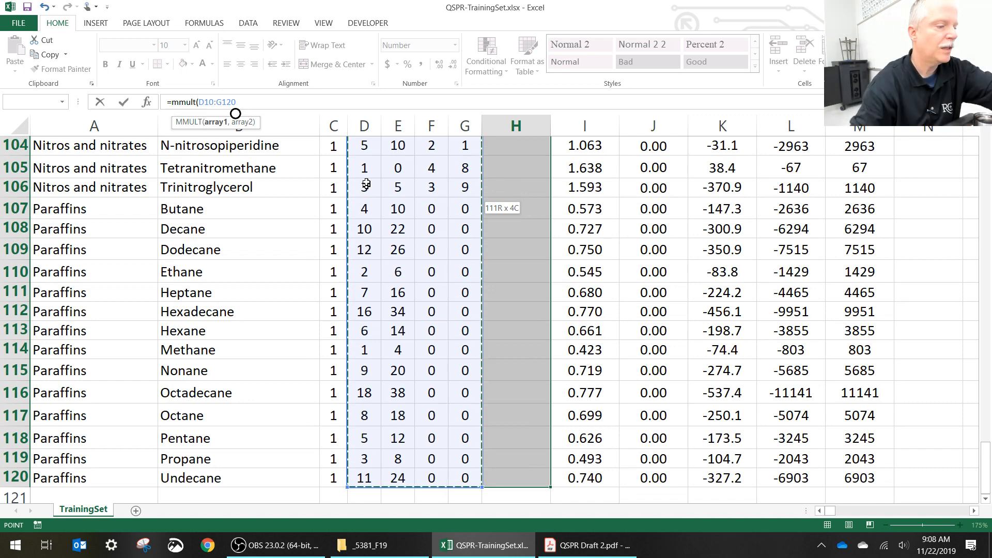
text(,)
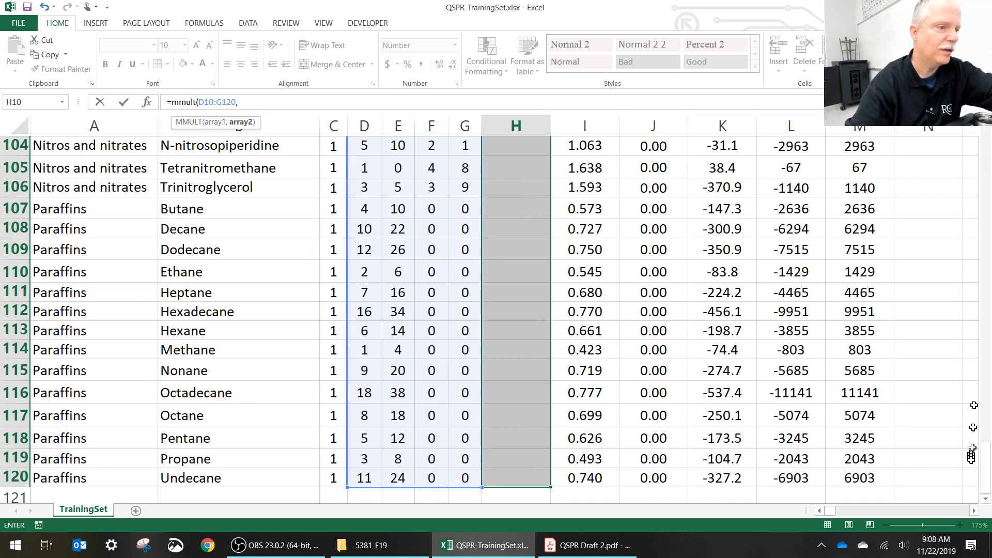
Step: Add the atomic weights $H$4:$H$7 as MMULT's second array with absolute references and enter it as an array formula
scroll(988, 473, up, 20)
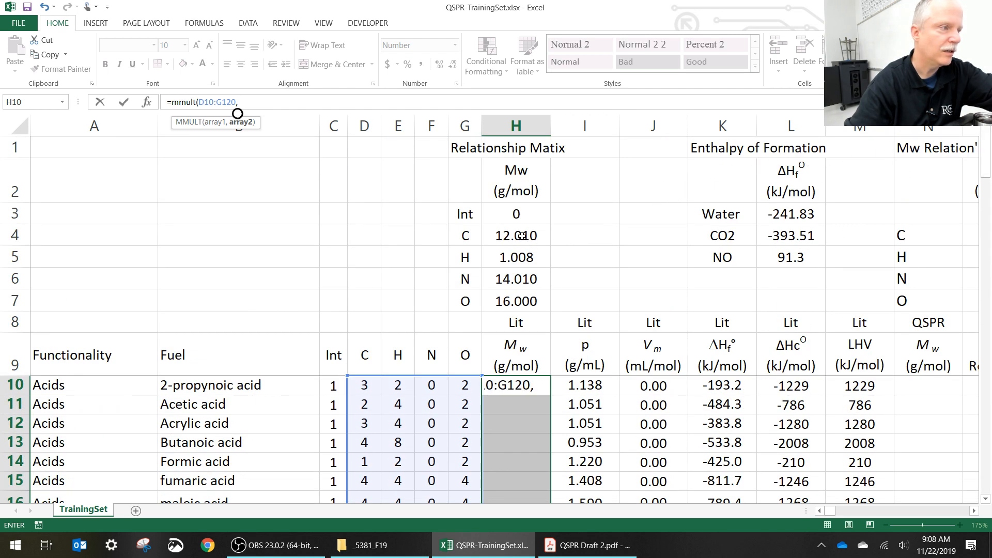
drag(521, 241, 521, 291)
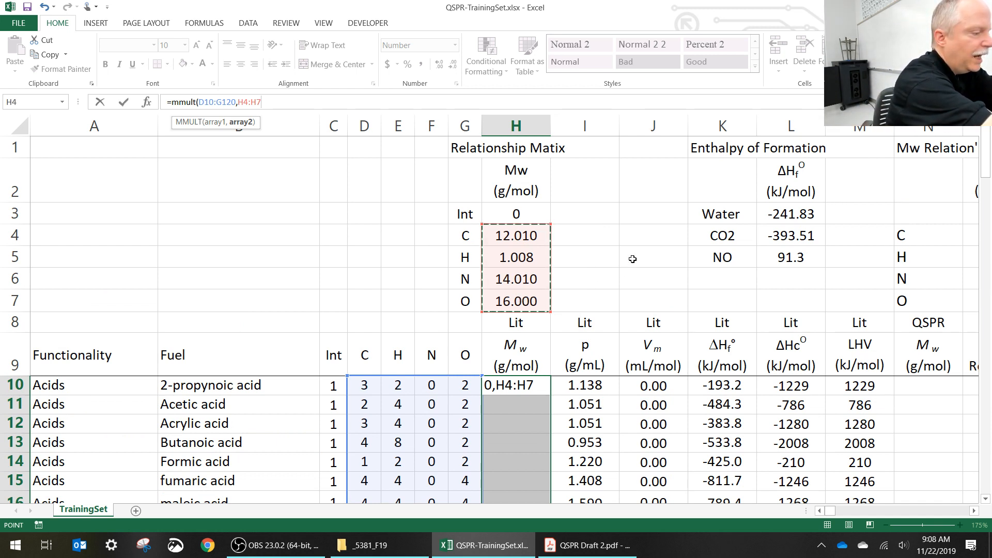
key(F4)
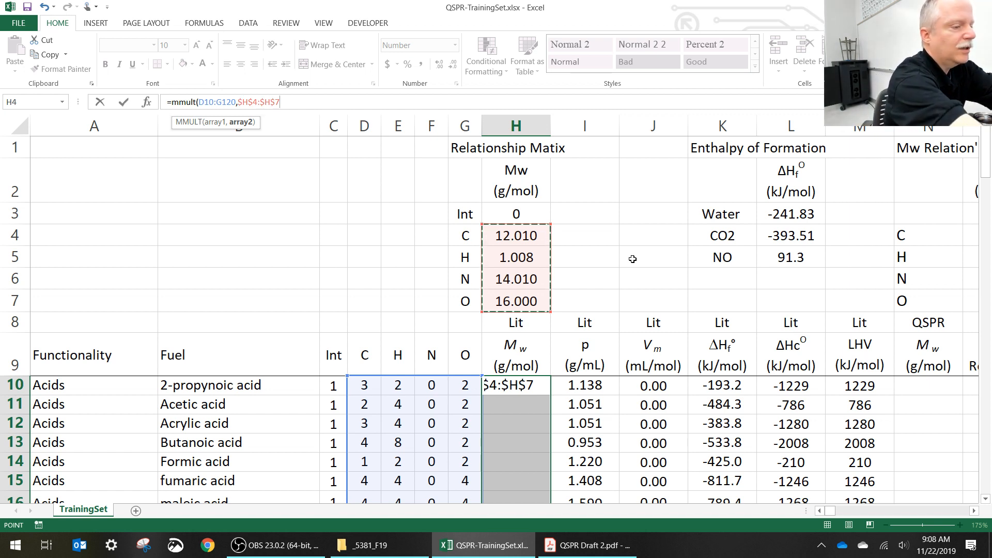
text())
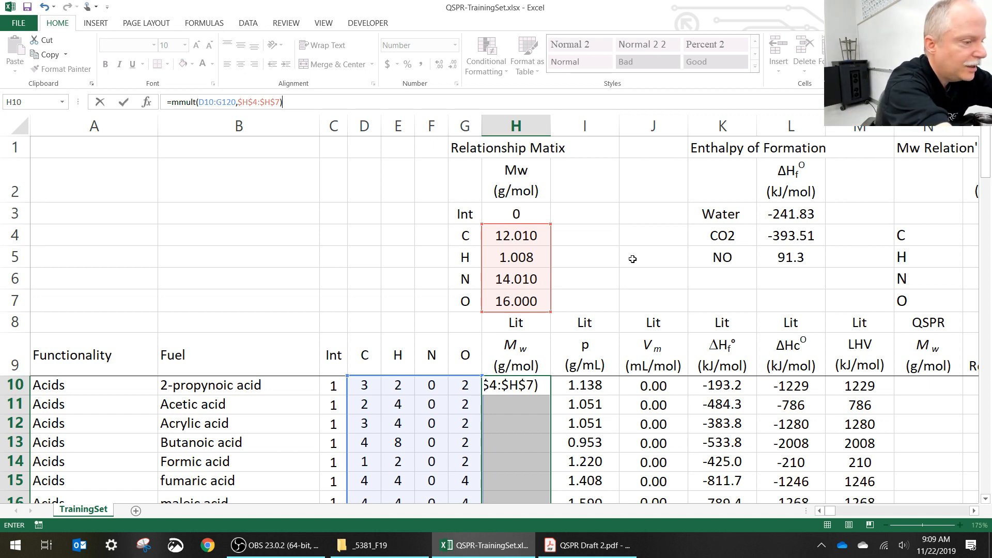
key(ctrl+shift+Return)
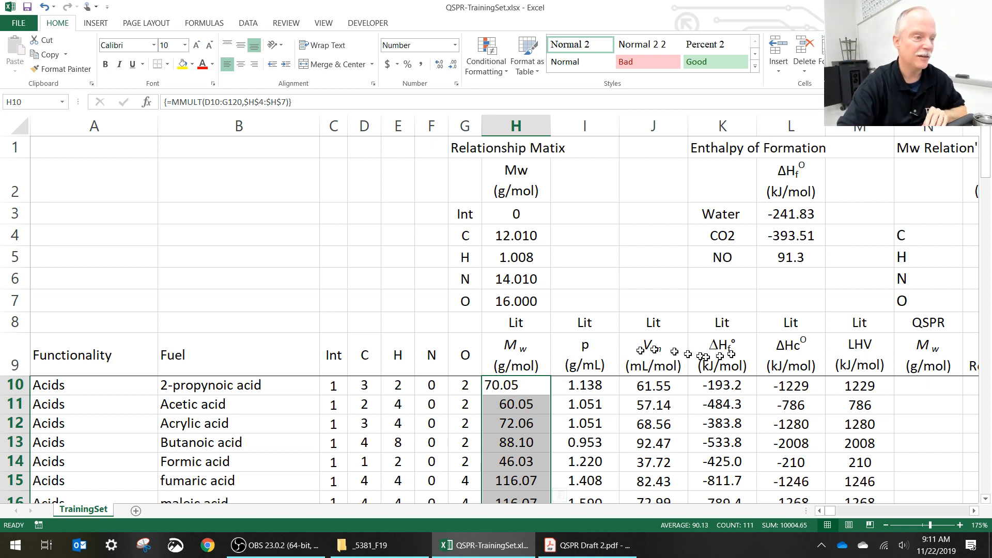
Step: Inspect the empty QSPR Mw column from N10 and the blank Mw relation matrix cells O4:O7
click(929, 384)
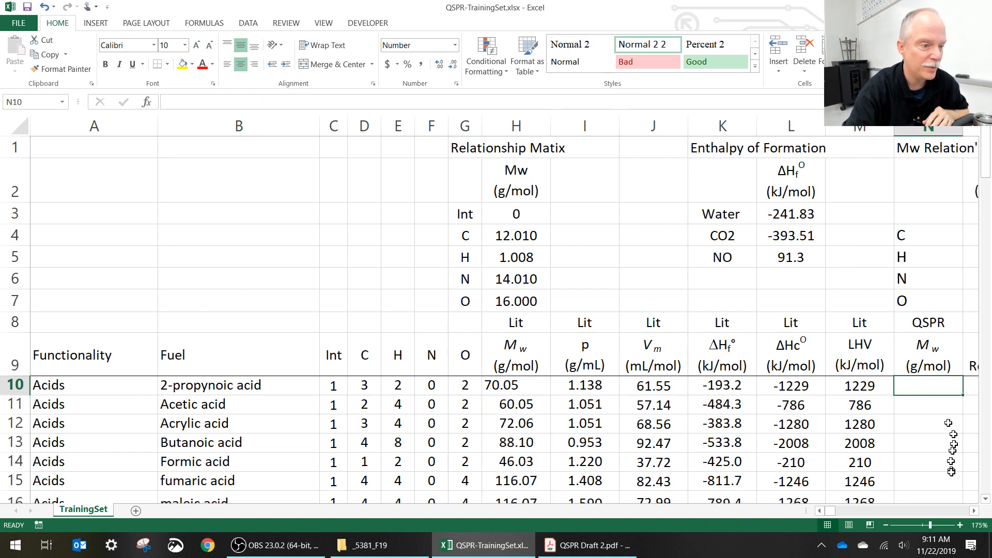
click(974, 510)
click(973, 511)
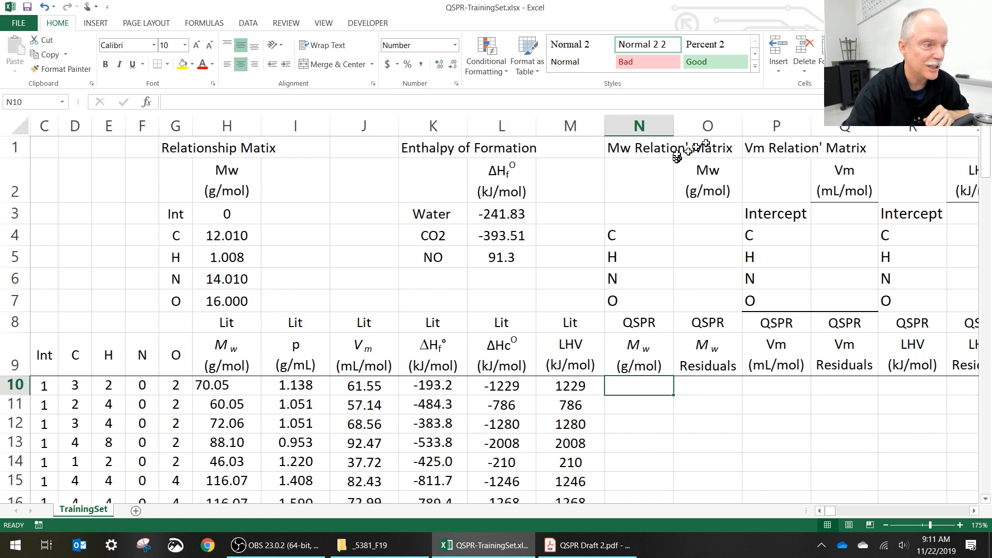
drag(706, 235, 700, 290)
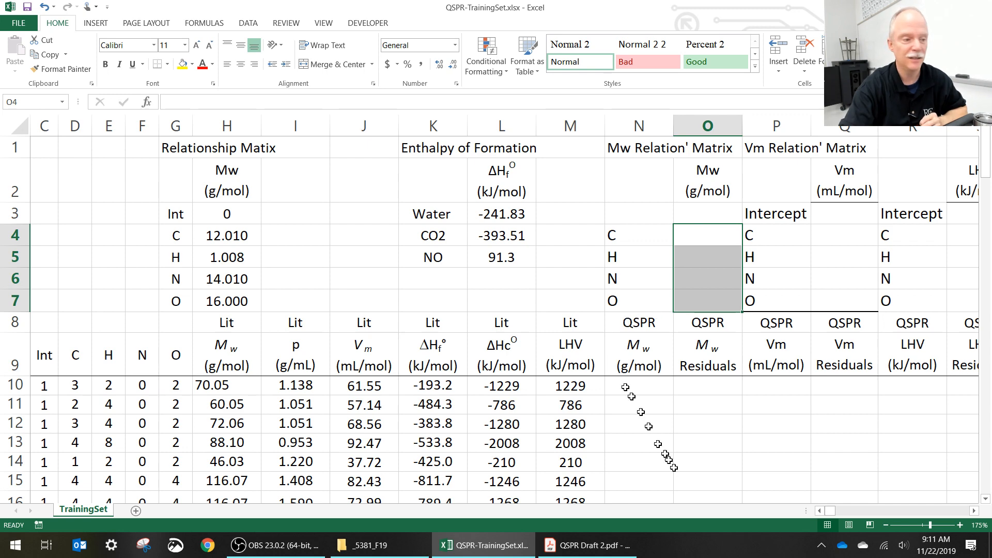
click(820, 511)
click(820, 511)
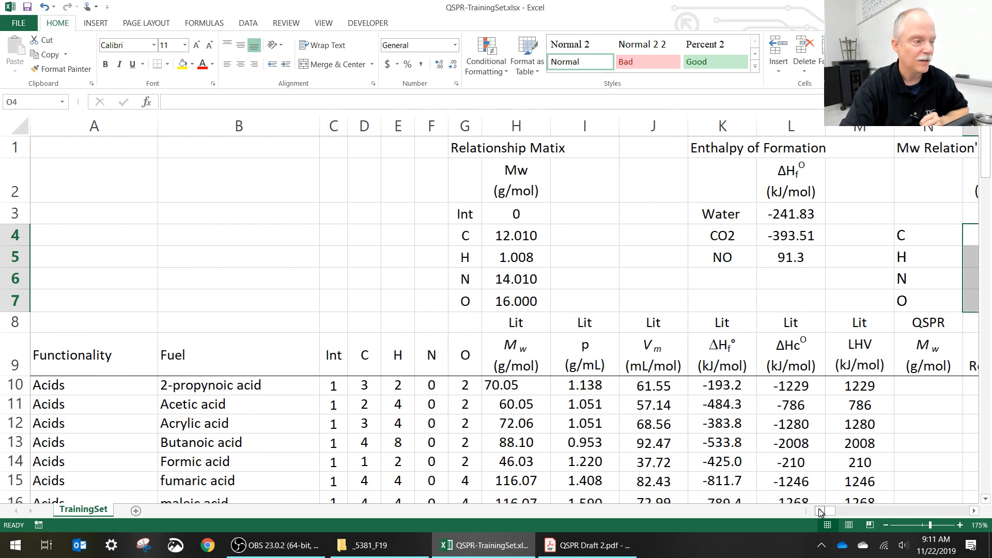
Step: Open the Regression tool from Data Analysis and move its dialog clear of the data columns
click(248, 23)
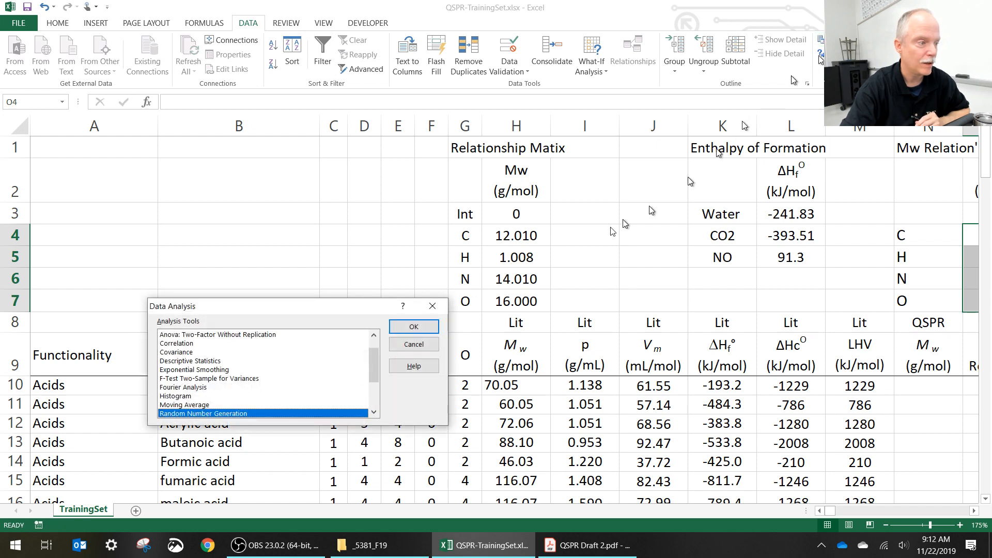
click(374, 412)
click(374, 413)
click(373, 412)
click(373, 413)
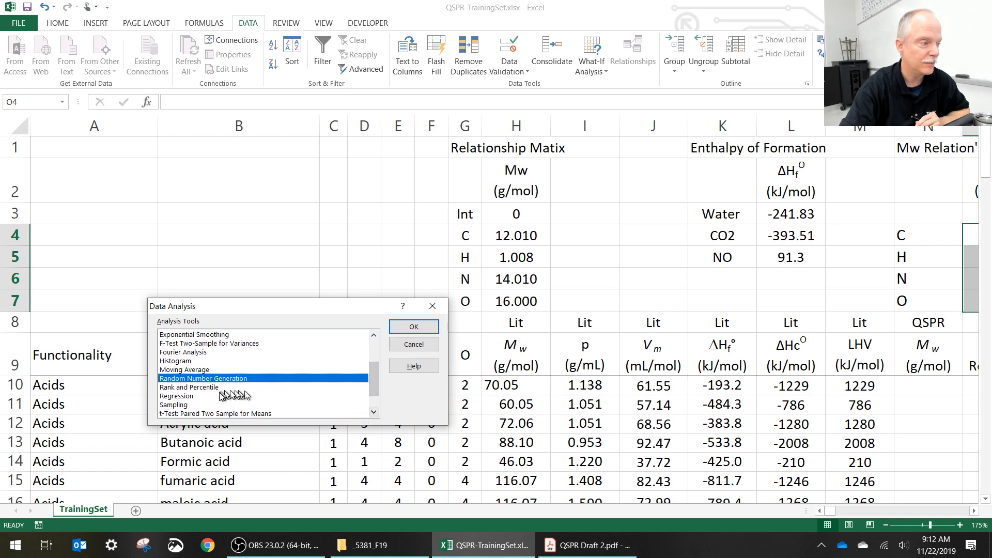
click(197, 396)
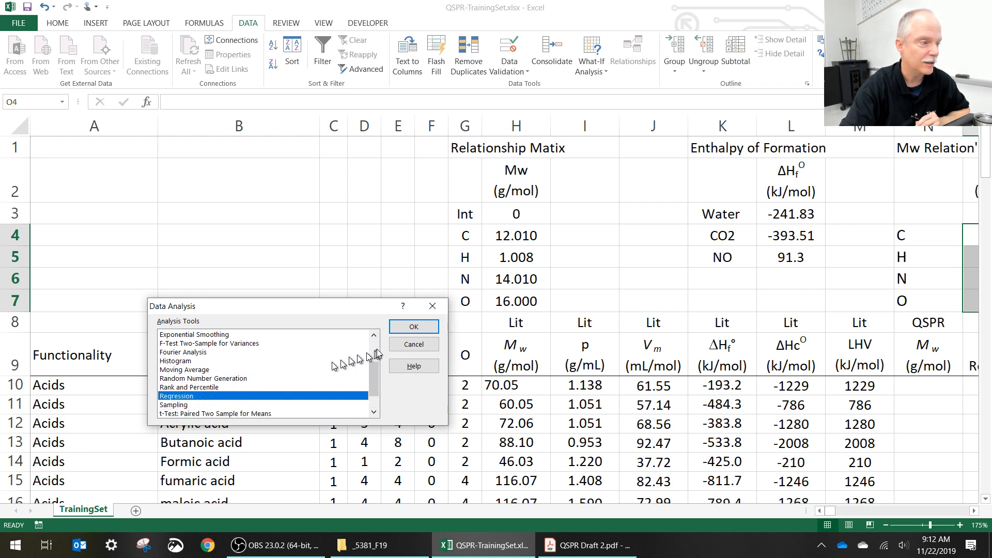
click(410, 327)
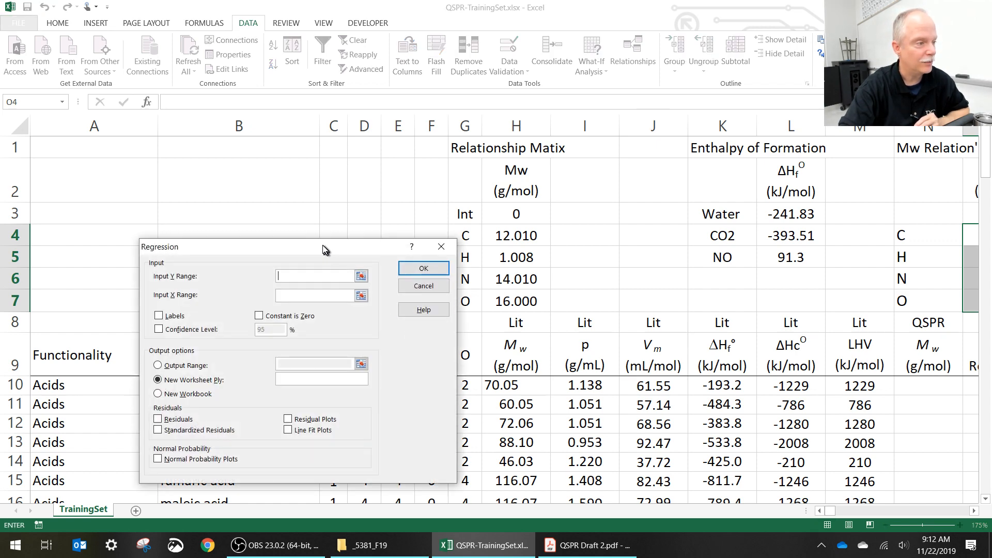
drag(325, 250, 268, 121)
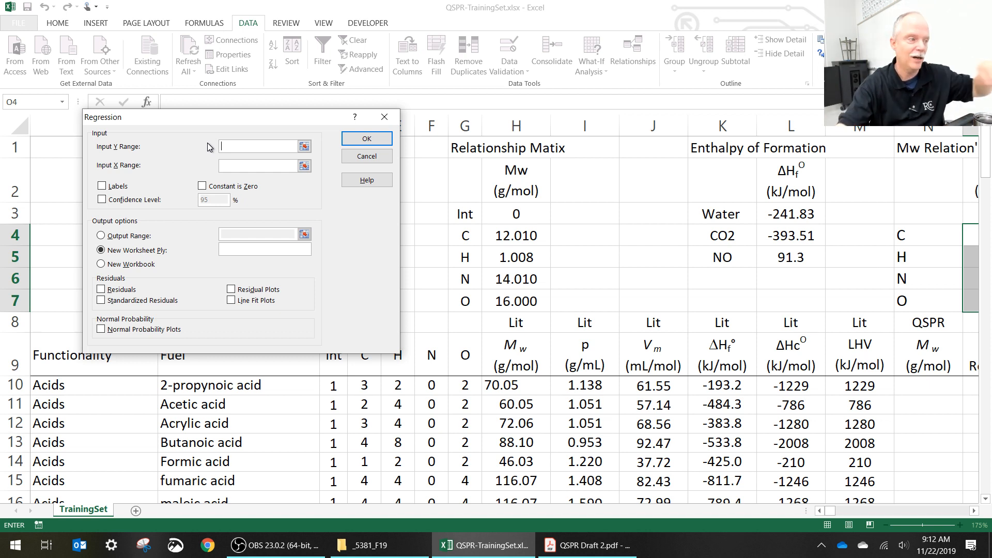
Step: Set the regression's Y range to $H$10:$H$120 and its X range to $D$10:$E$10
click(520, 384)
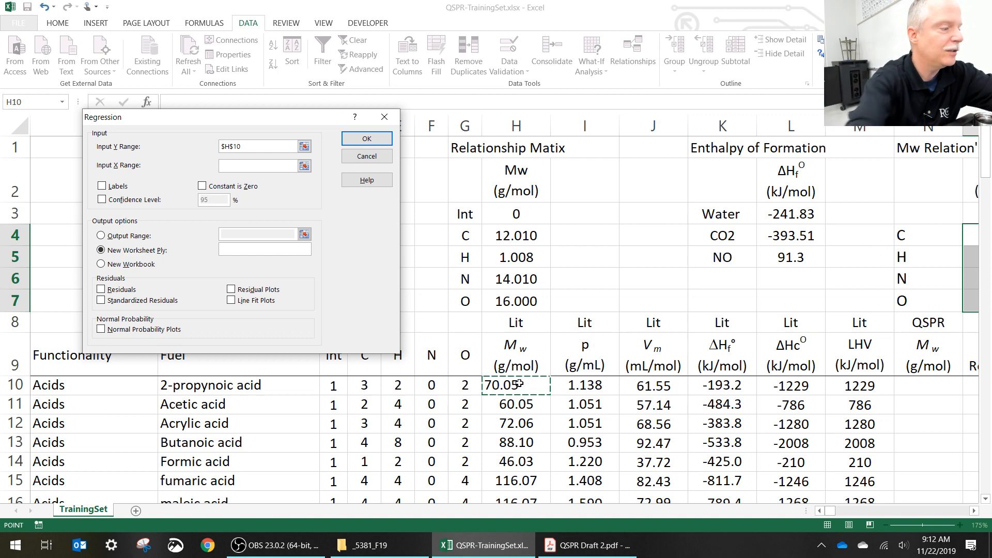
key(ctrl+shift+Down)
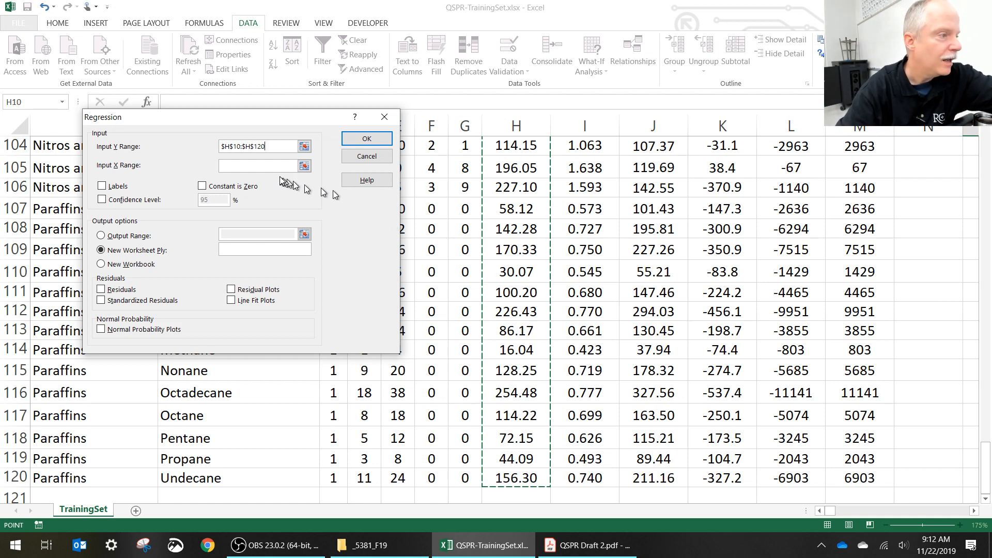
click(265, 164)
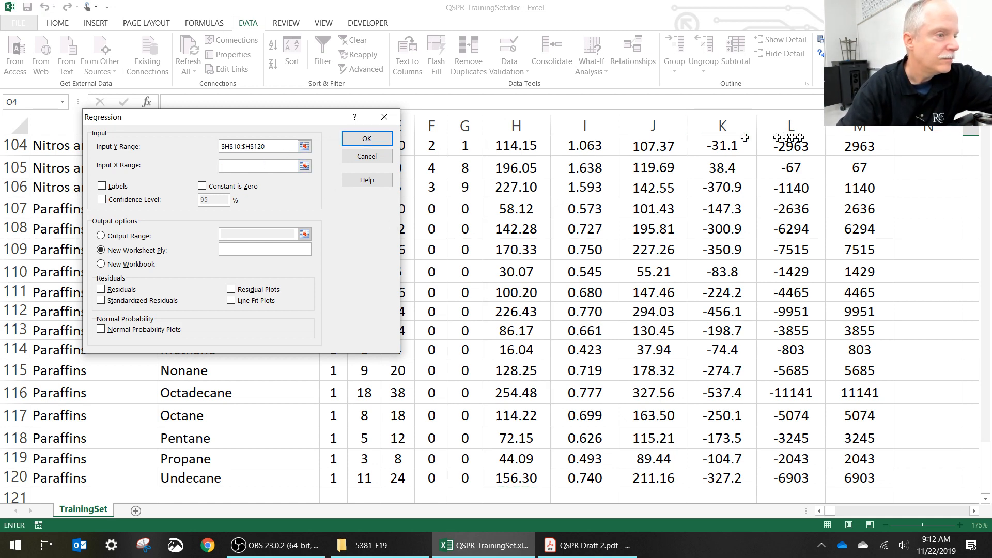
click(984, 140)
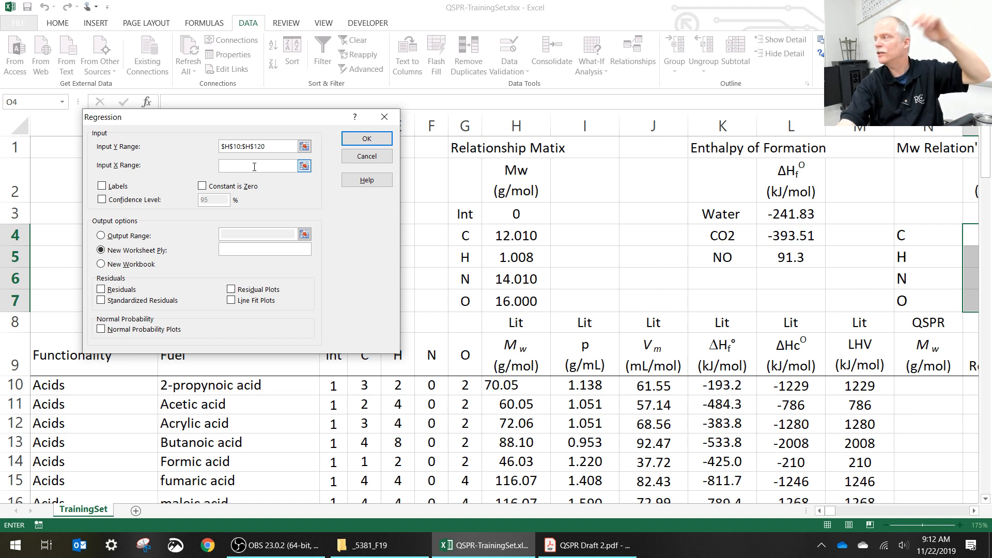
click(364, 385)
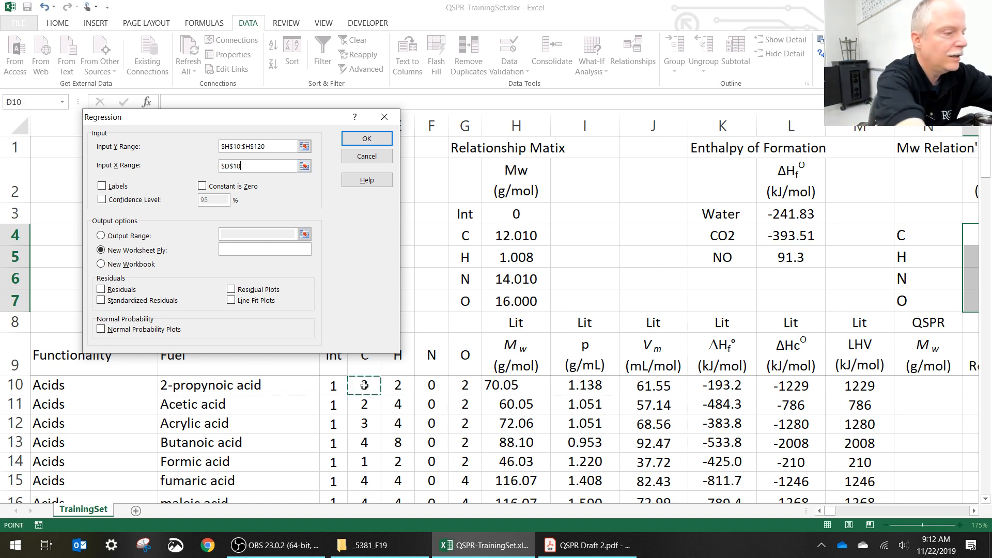
key(shift+Right)
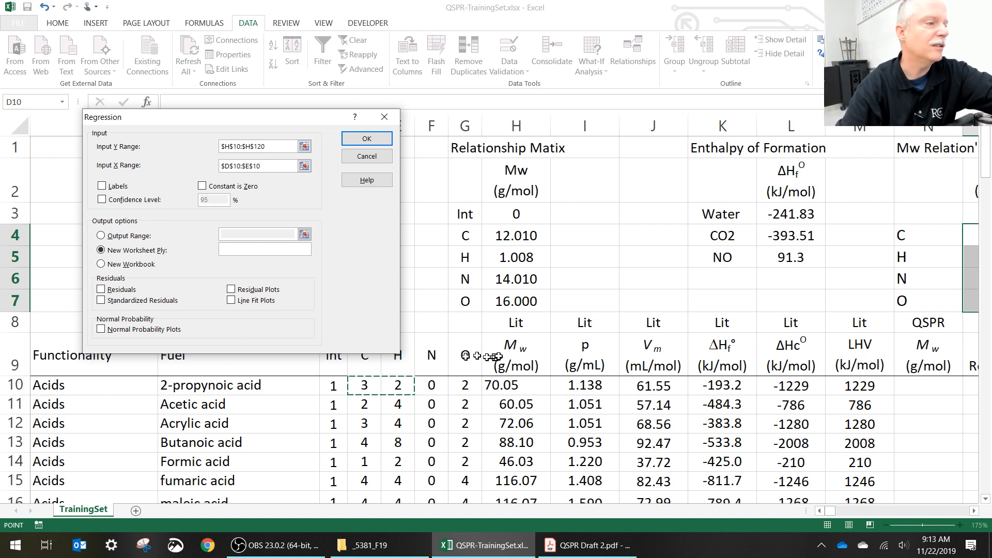
Step: Replace the regression's Y range with $H$9:$H$120, including the Mw header, and enable Labels
drag(270, 147, 182, 150)
key(BackSpace)
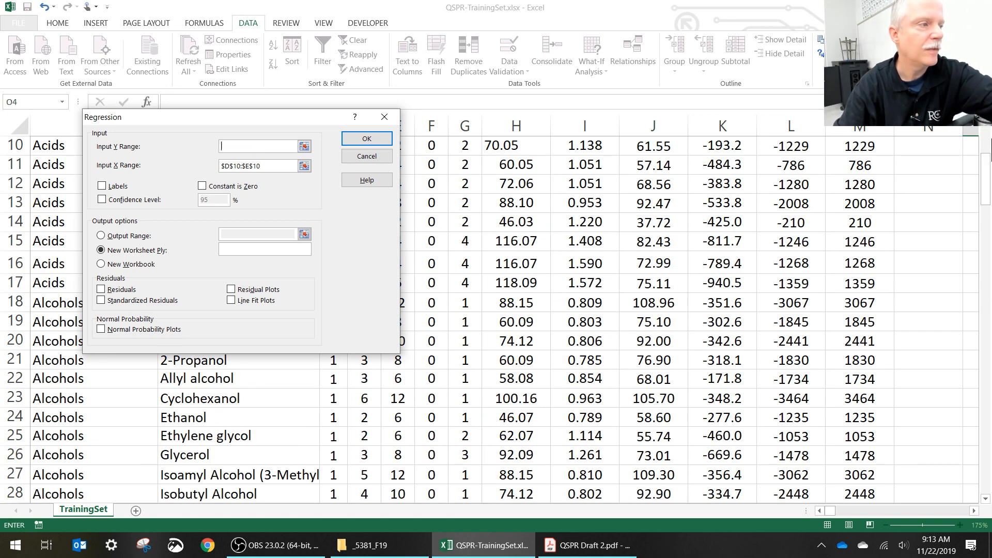
scroll(509, 355, up, 3)
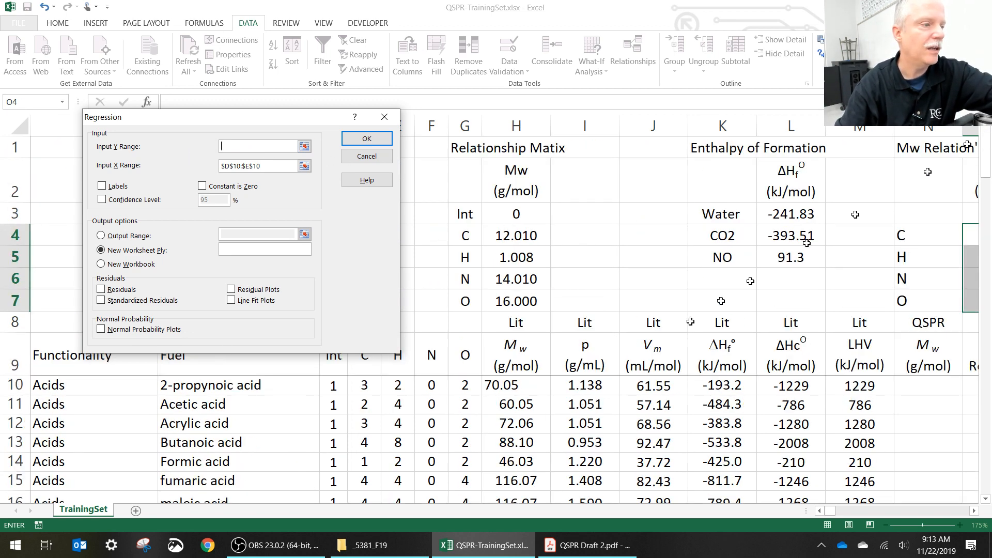
click(509, 356)
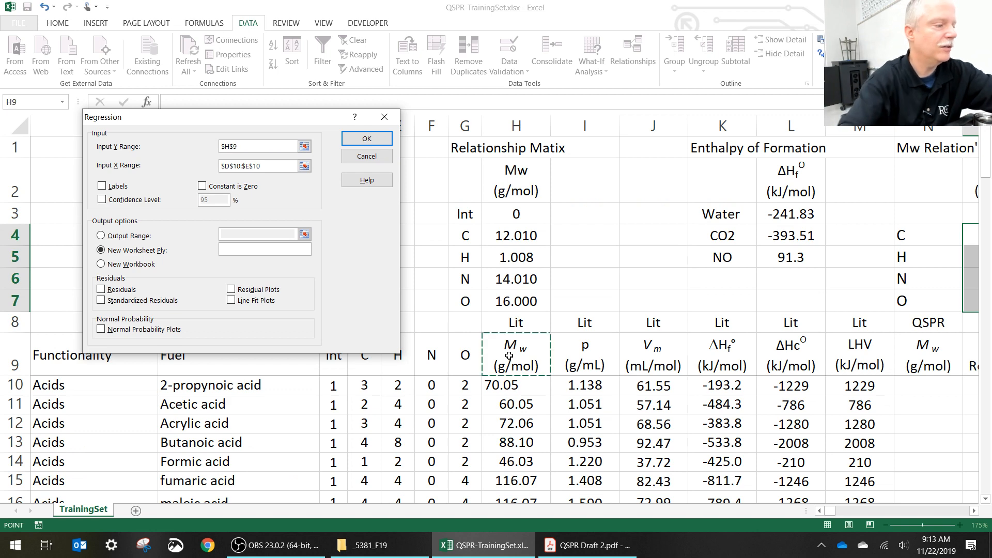
key(ctrl+shift+Down)
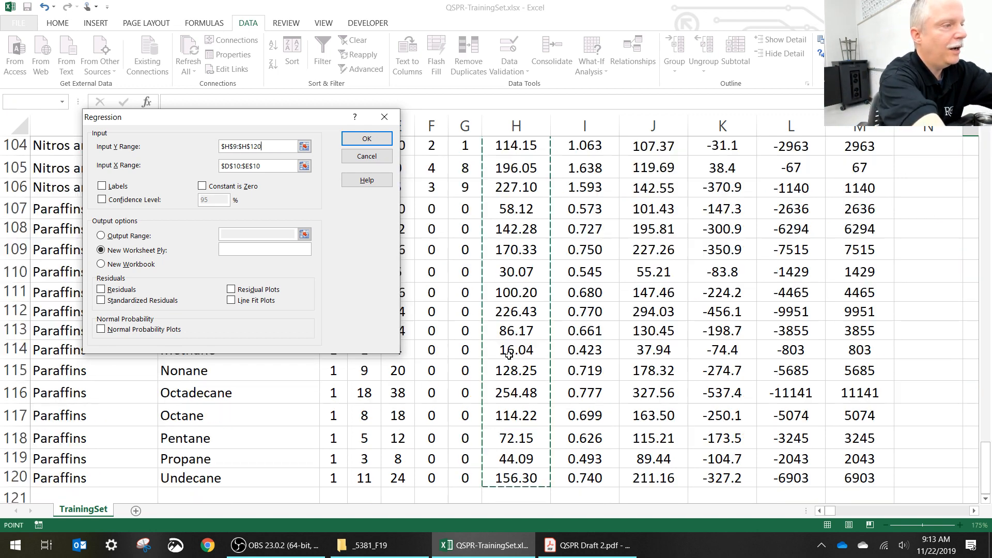
click(984, 137)
click(985, 137)
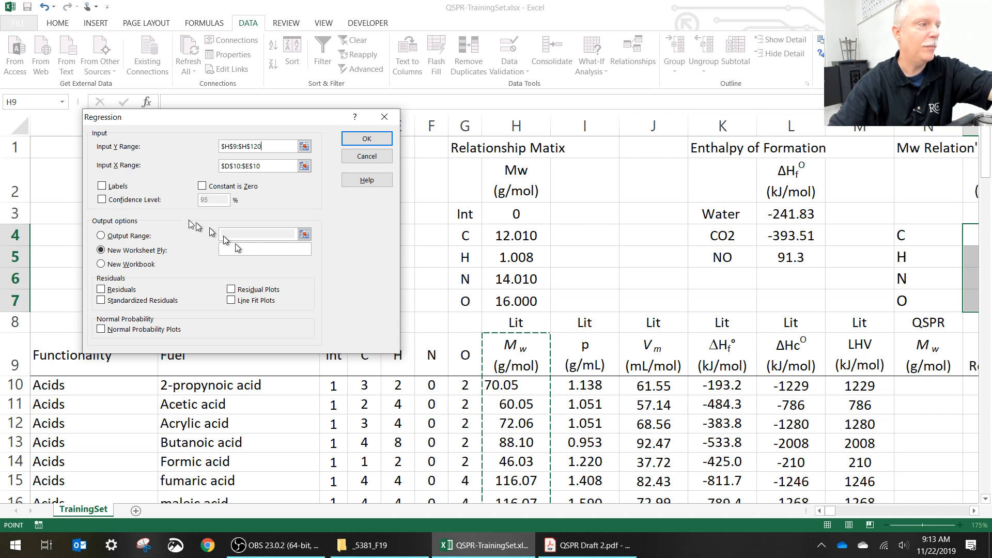
click(102, 187)
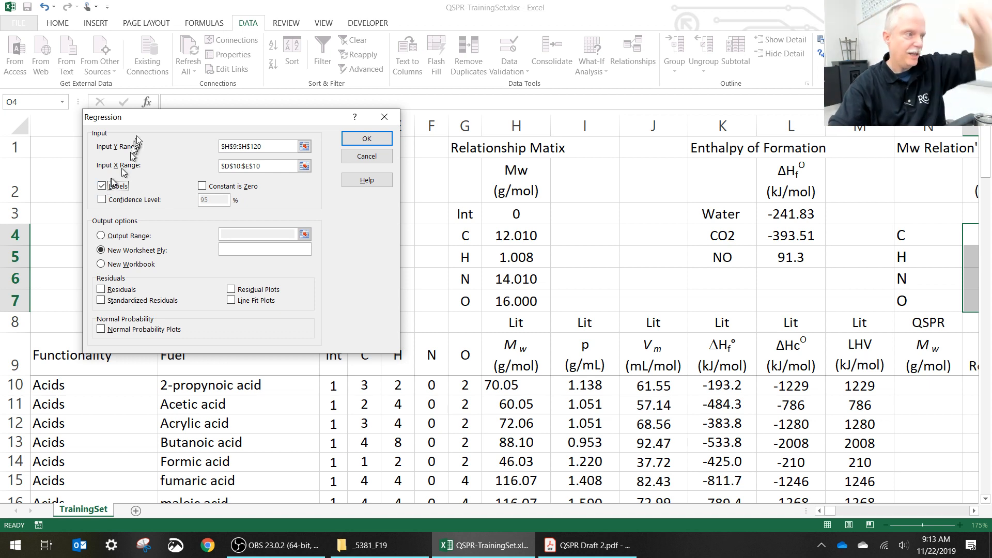
Step: Replace the regression's X range with $D$9:$G$120, covering the C, H, N and O atom counts with their headers
drag(179, 121, 176, 101)
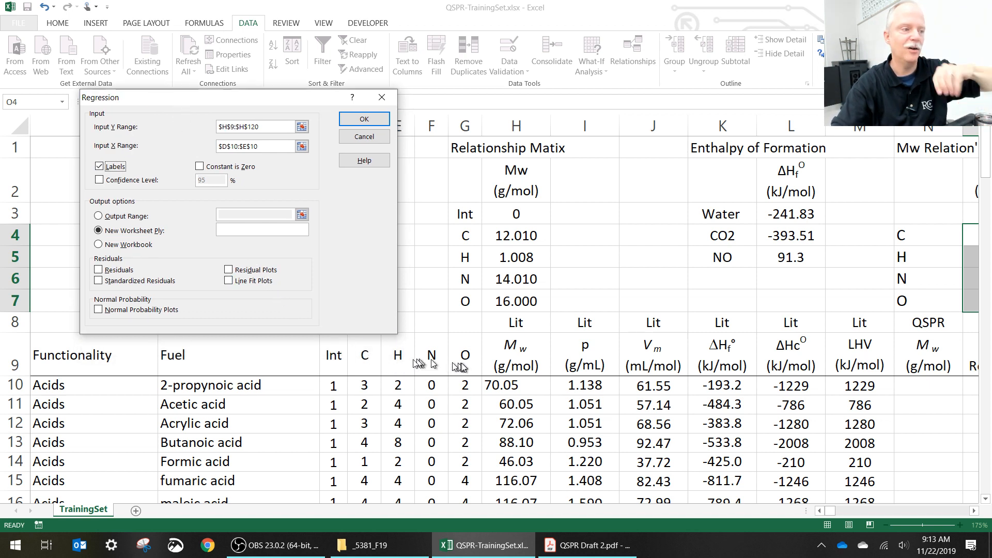
click(277, 147)
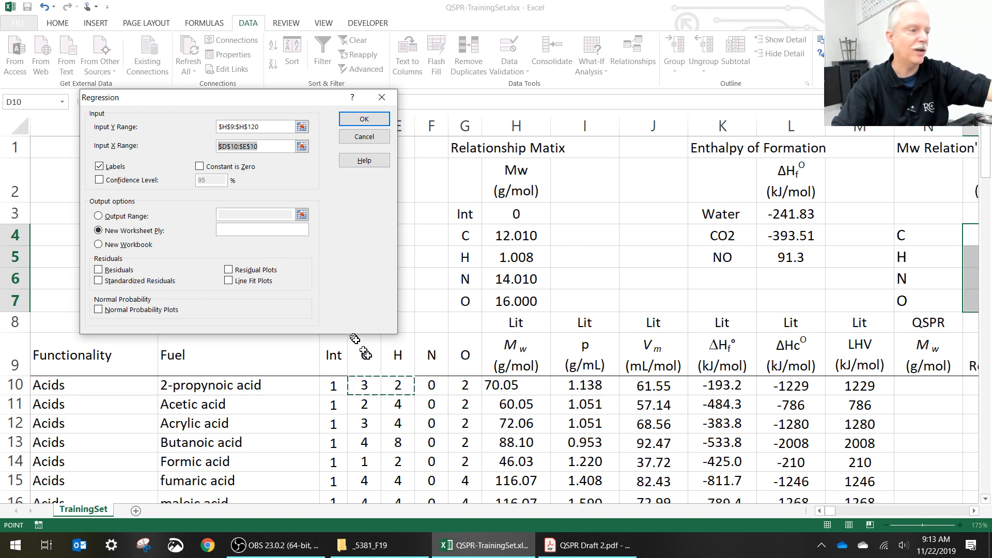
drag(364, 356, 460, 358)
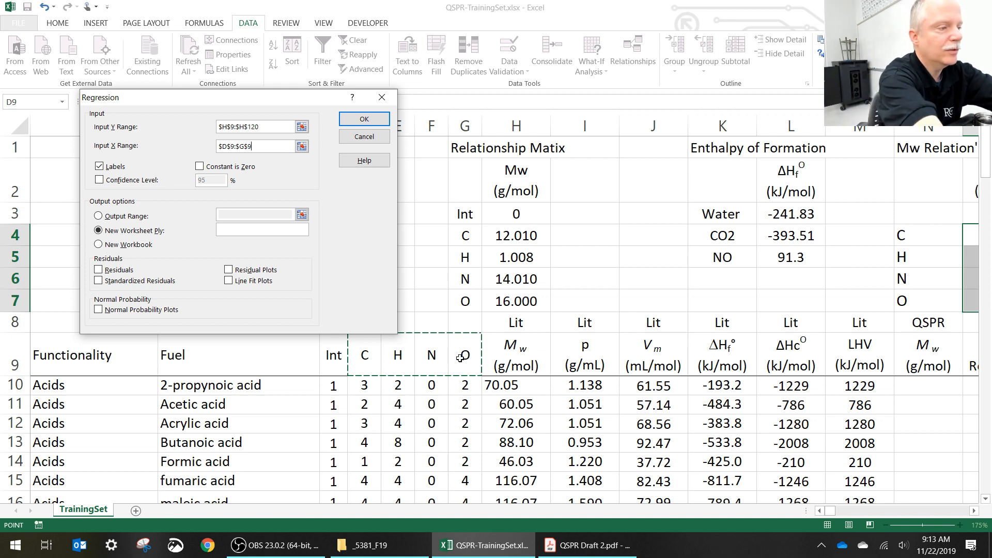
key(ctrl+shift+Down)
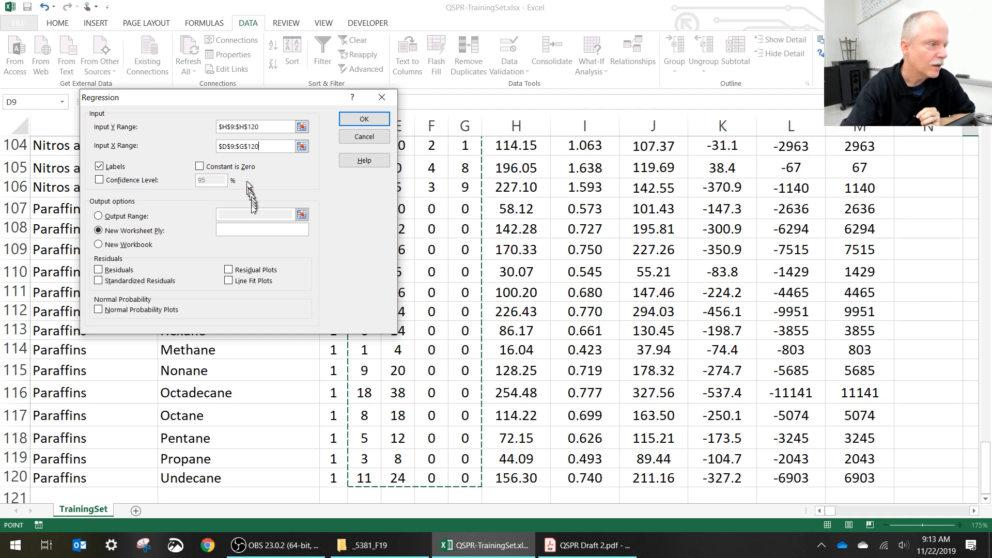
Step: Name the new output worksheet Mw1 and run the regression
click(247, 230)
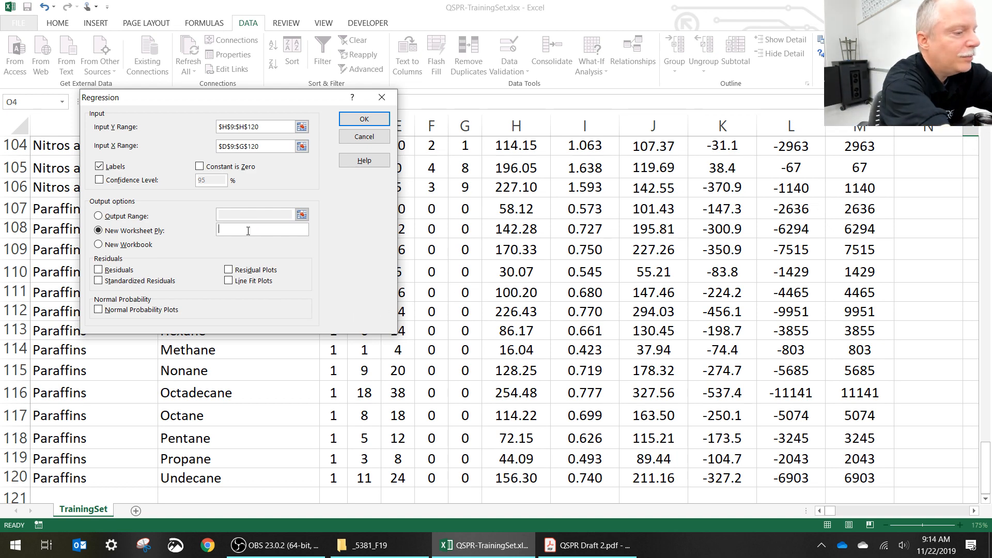
text(Mw)
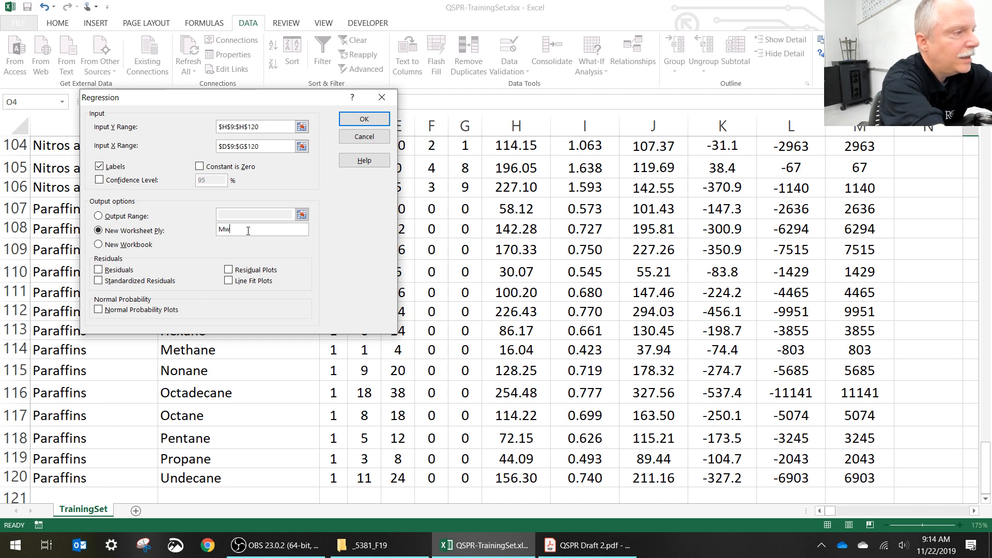
text(1)
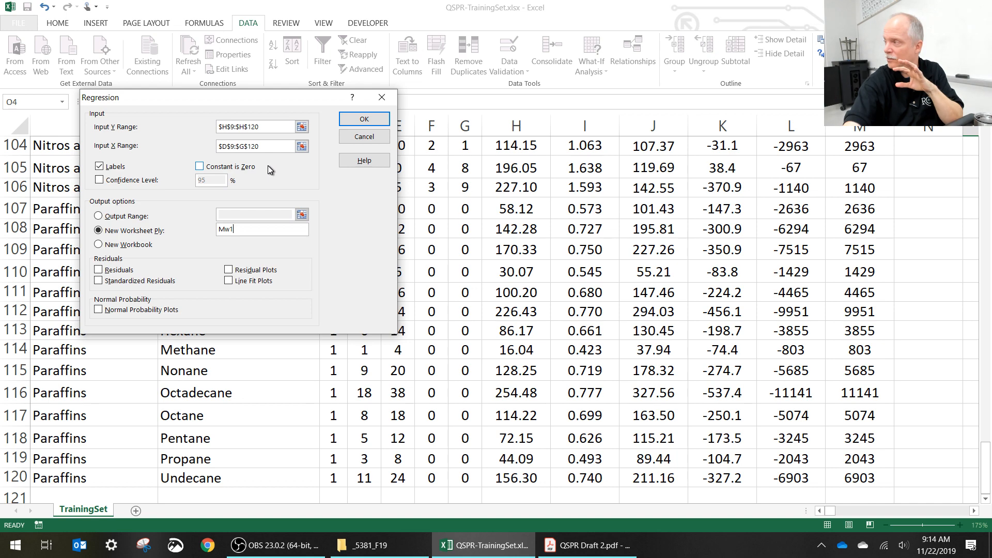
click(350, 124)
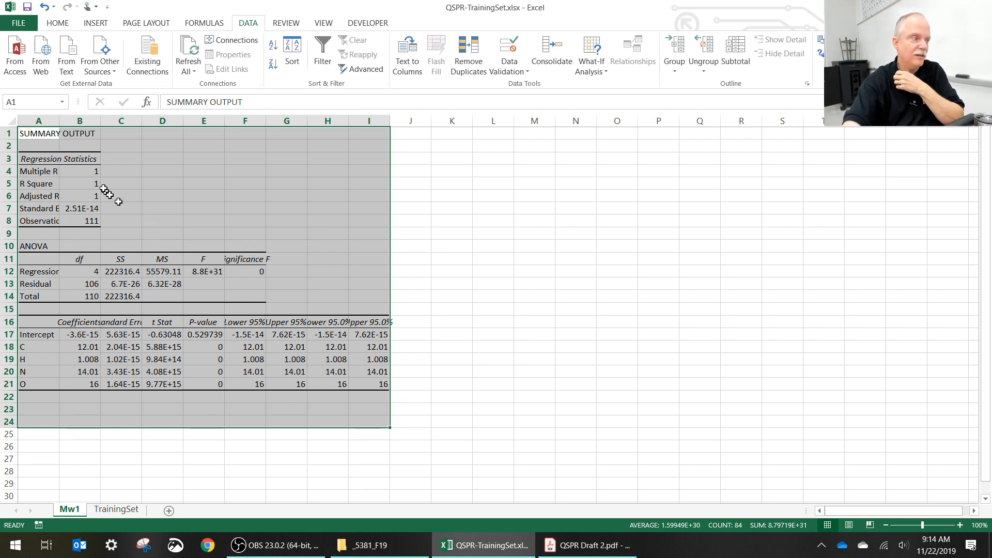
Step: Fit all column widths of the Mw1 regression output to their contents
click(14, 121)
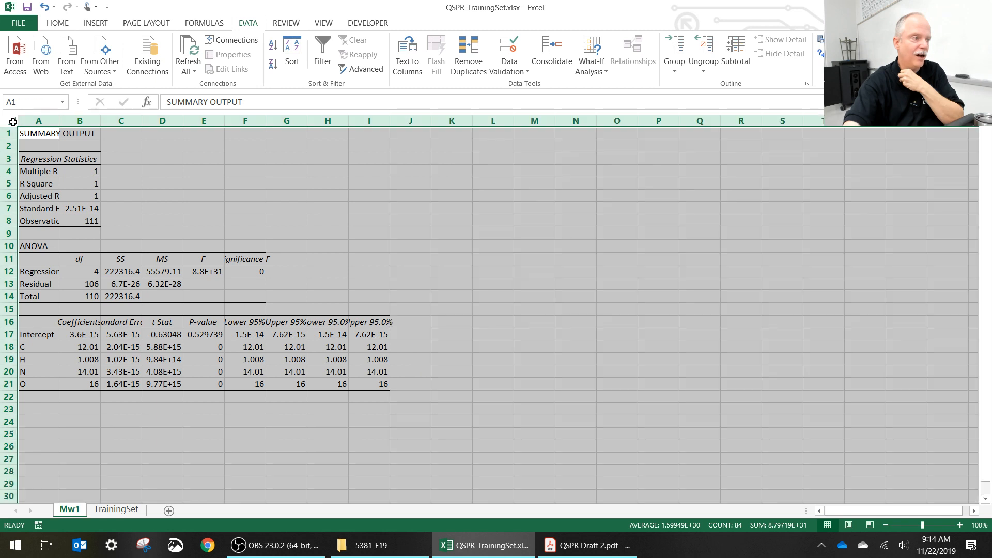
double_click(61, 120)
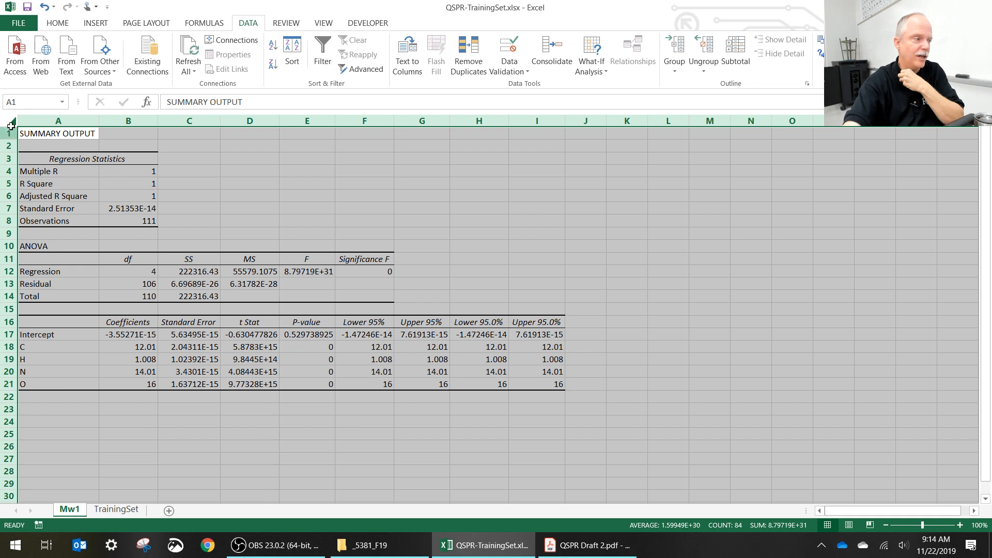
click(38, 146)
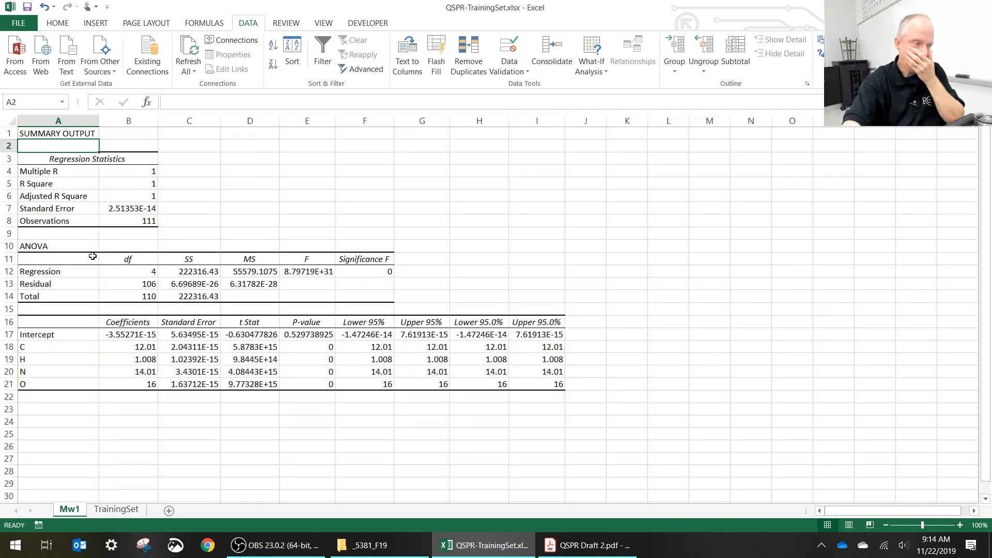
Step: Examine the intercept, the C, H, N and O terms, and the intercept's P-value and coefficient on Mw1
click(62, 334)
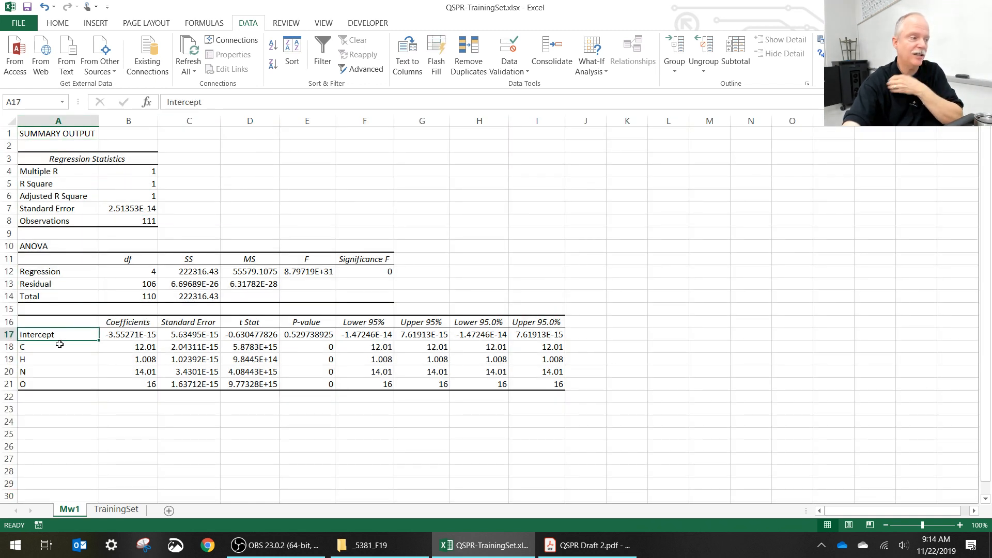
drag(57, 347, 69, 382)
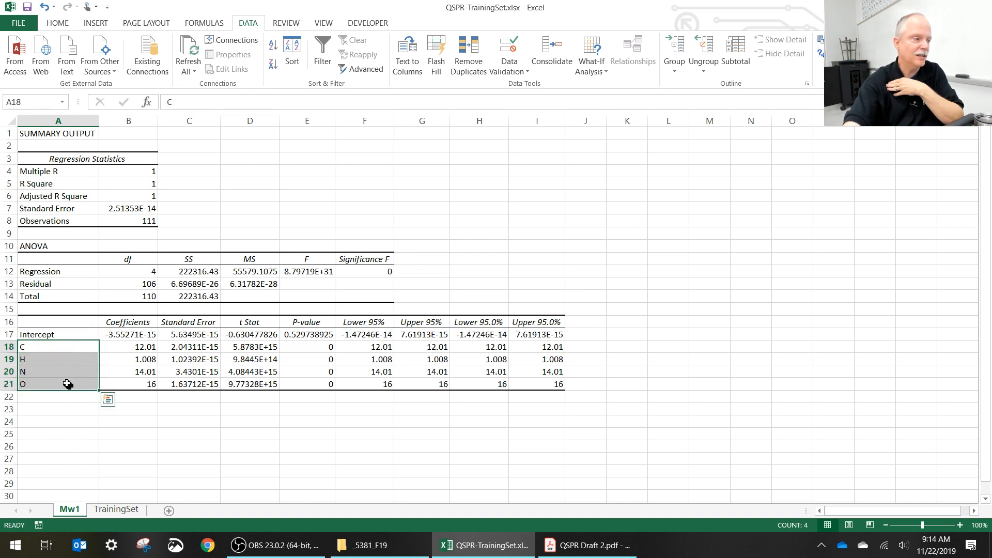
click(87, 332)
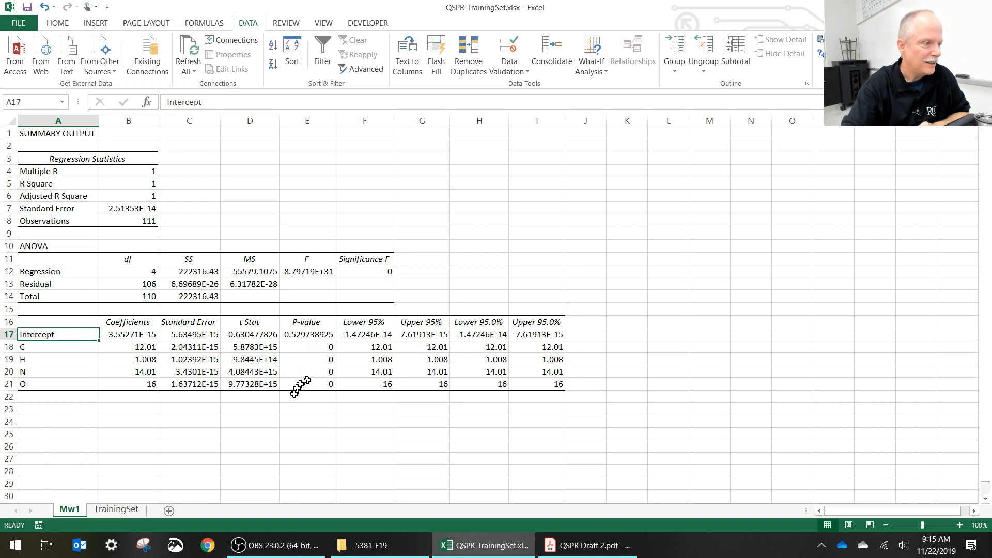
click(304, 334)
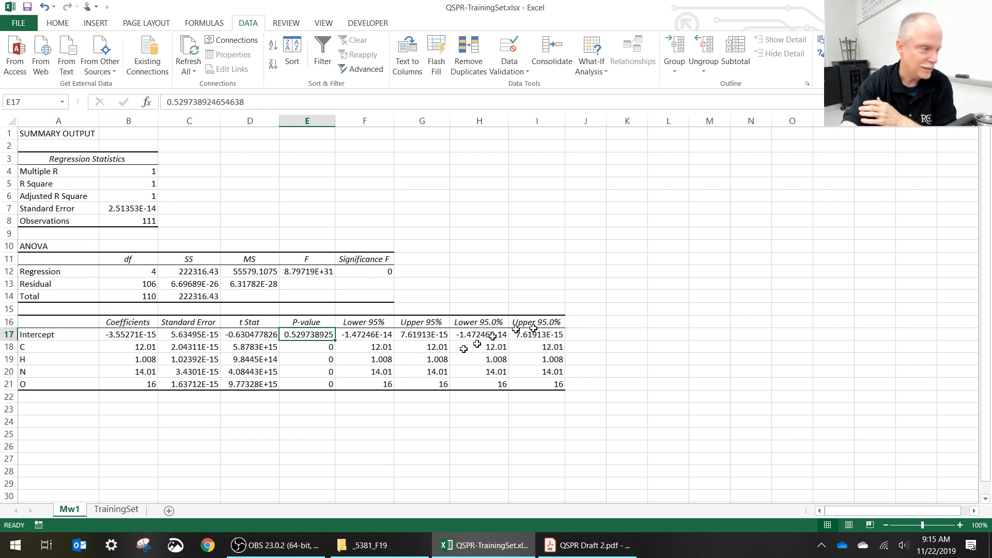
click(114, 335)
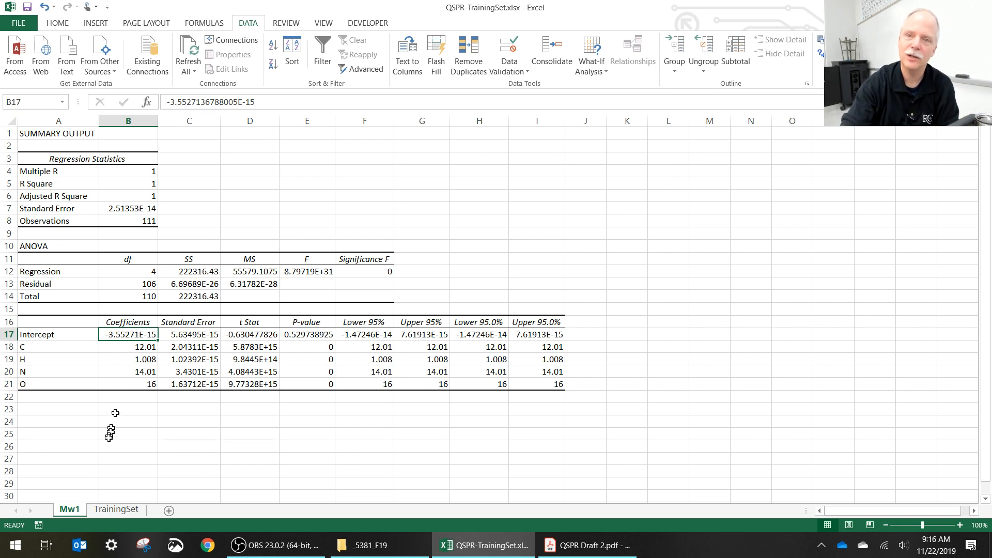
Step: Rerun the Mw regression on the TrainingSet data with the same ranges and Constant is Zero enabled, outputting to a new worksheet
click(117, 510)
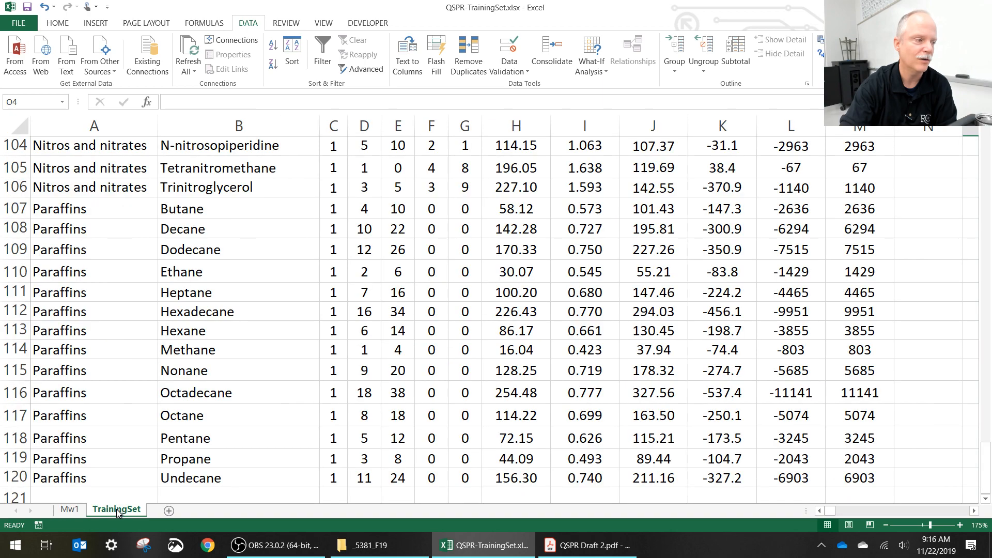
scroll(388, 265, up, 15)
scroll(388, 265, up, 19)
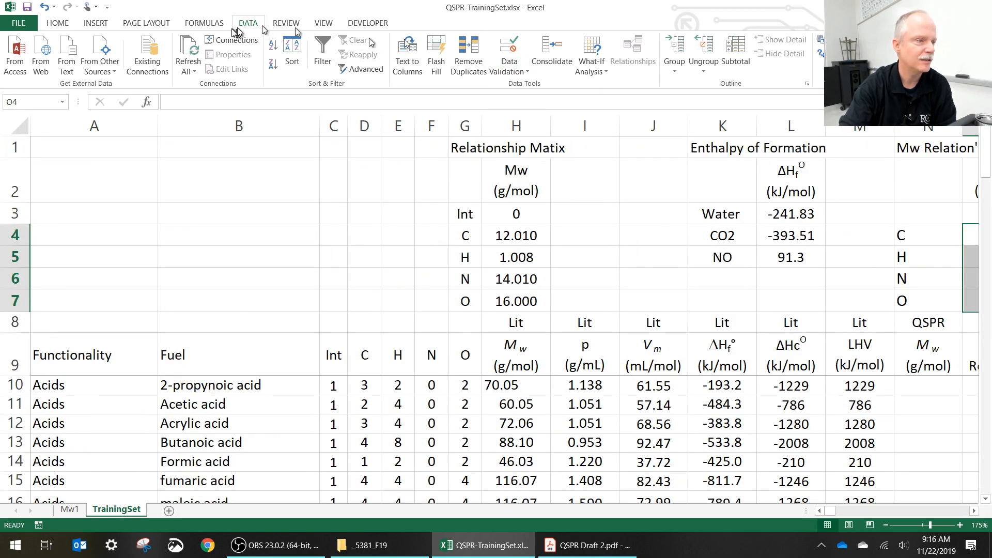
click(821, 54)
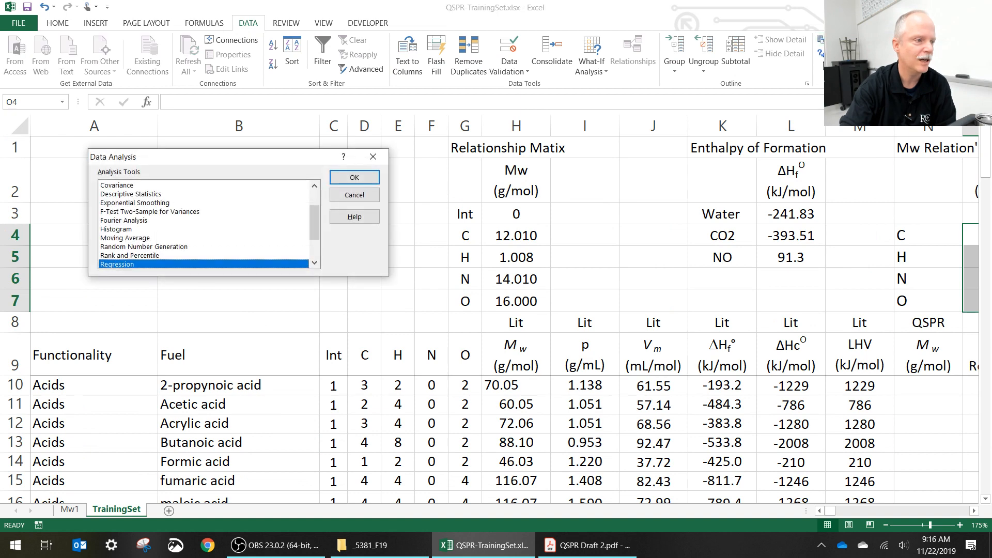
click(371, 178)
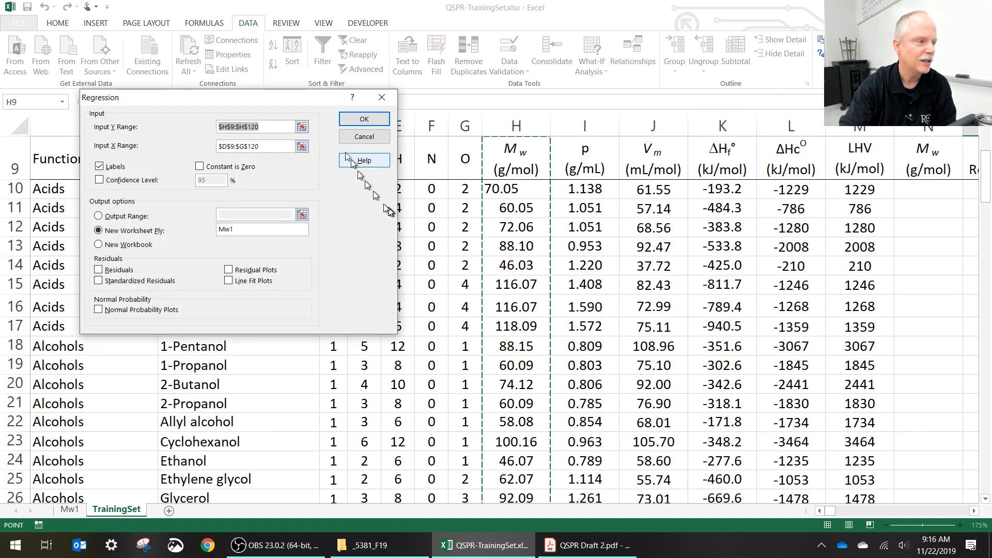
click(283, 146)
click(200, 167)
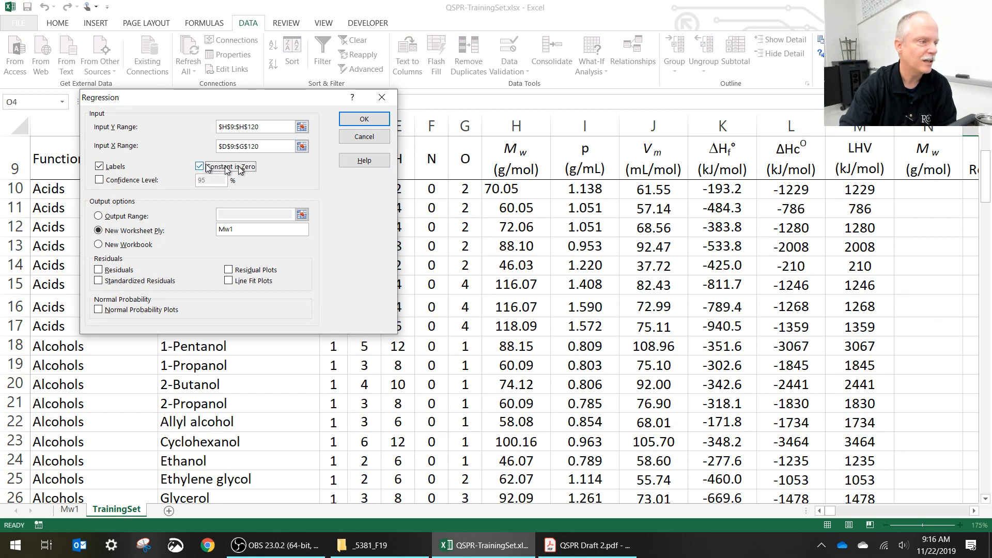
click(363, 119)
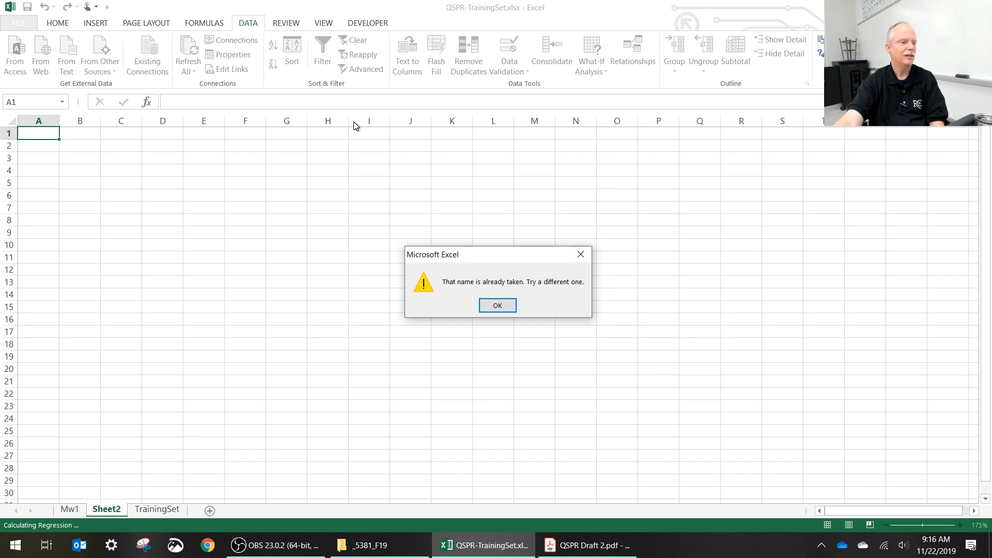
click(502, 306)
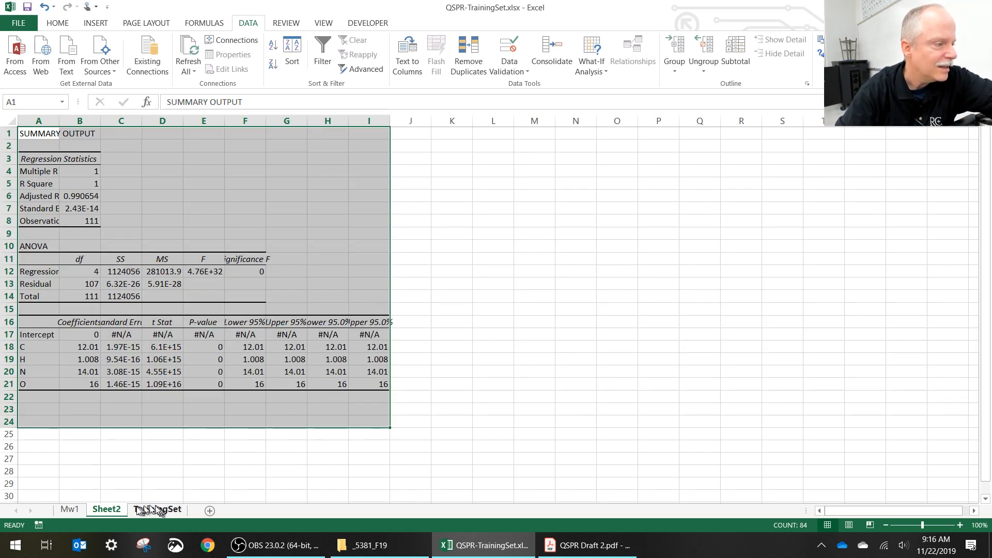
Step: Rename the new regression output sheet Mw2 and fit all its column widths to their contents
double_click(107, 511)
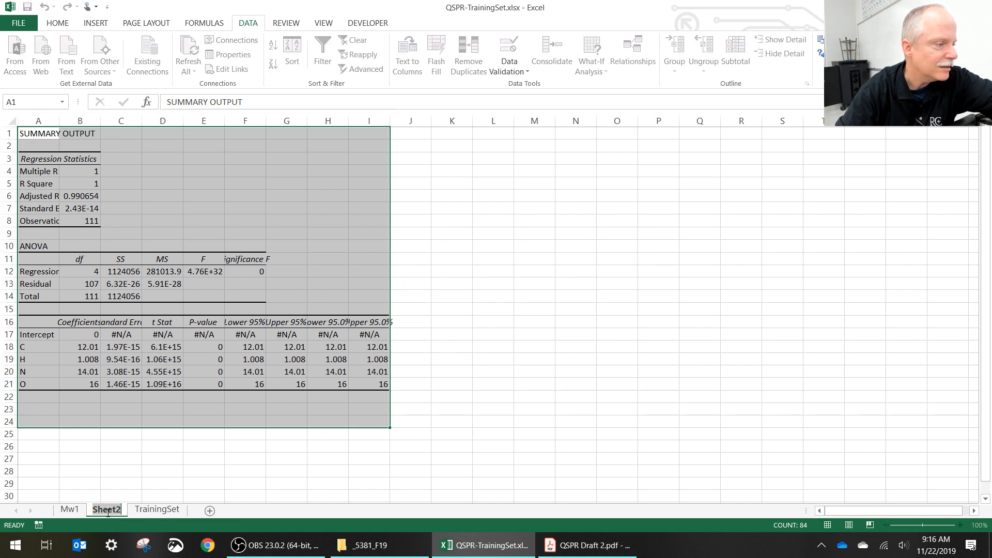
text(Mw2)
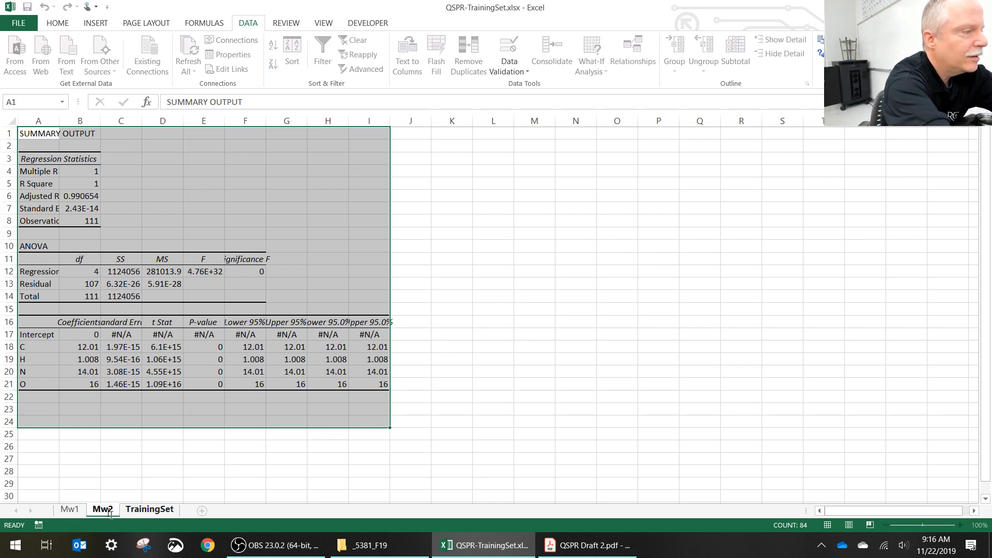
key(Return)
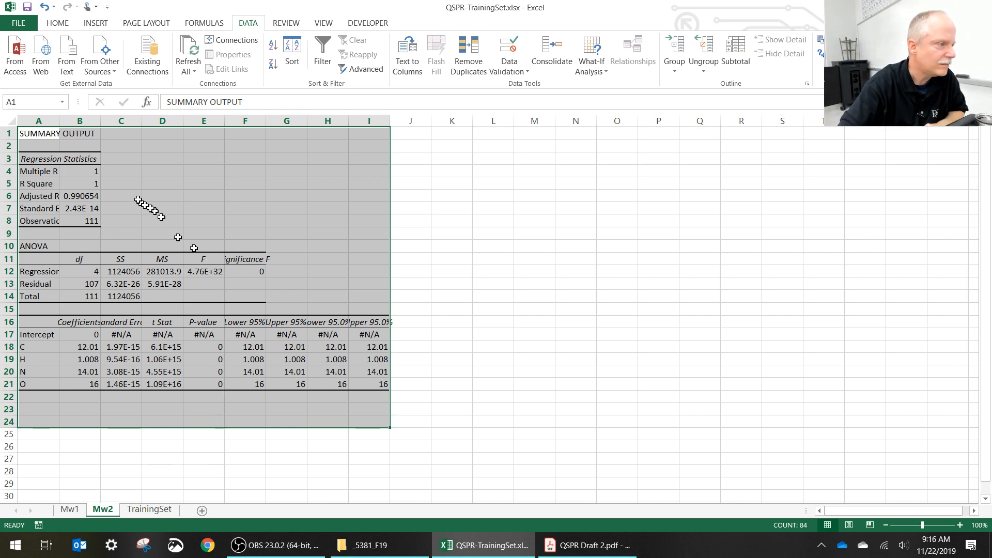
click(8, 124)
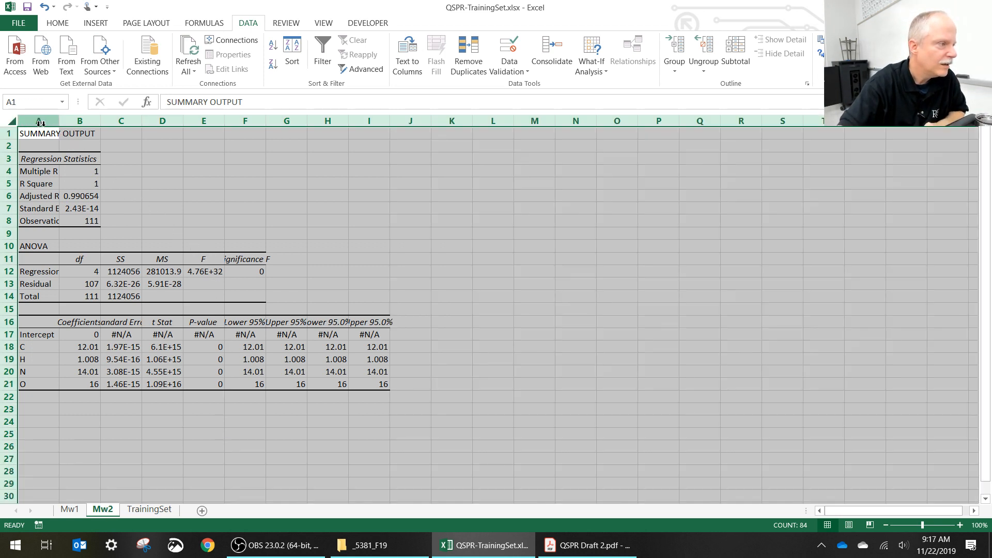
double_click(59, 120)
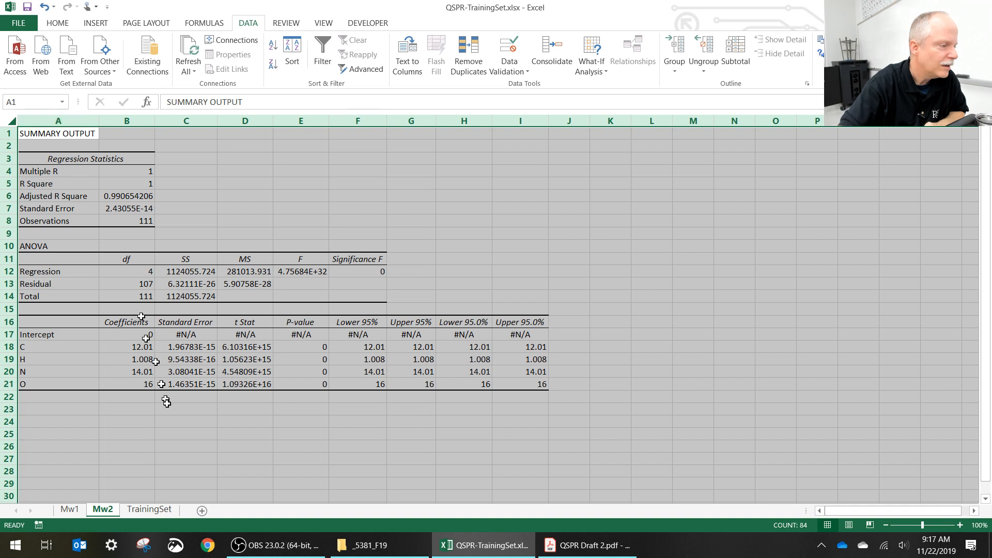
Step: Examine the P-values and the C, H, N and O coefficients in B18:B21 of the zero-constant regression
click(299, 345)
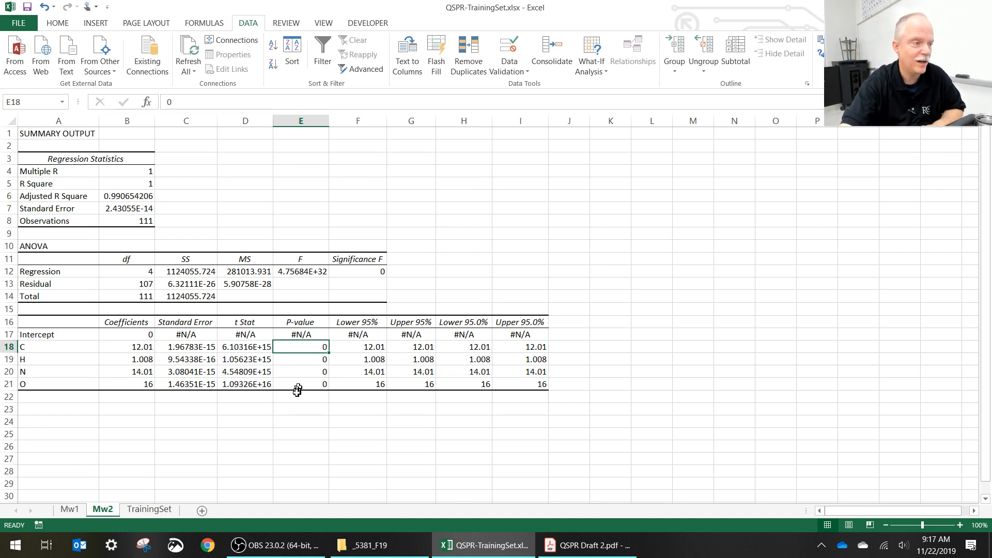
drag(127, 347, 136, 383)
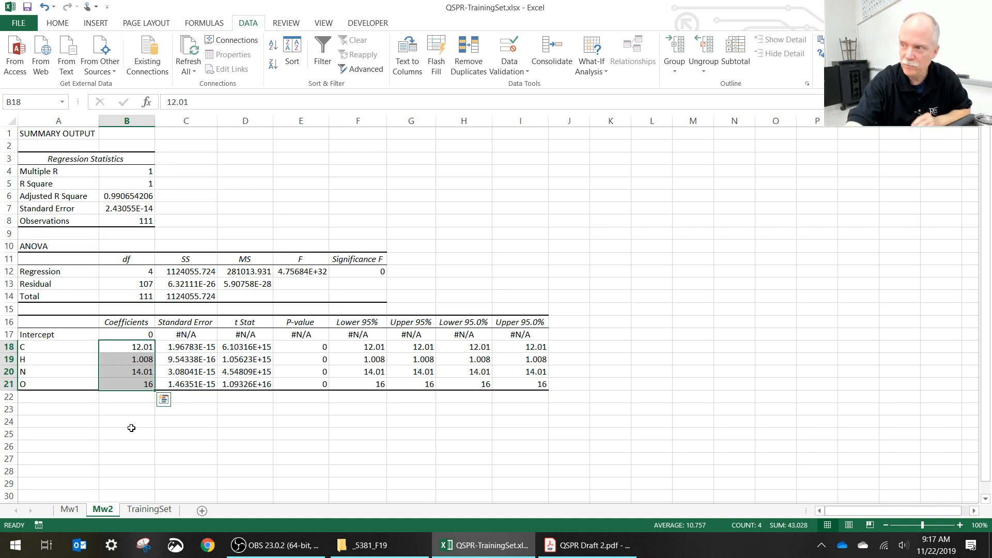
Step: Inspect the literature density values in I10:I12 and the molar volume formula in J10 on the TrainingSet sheet
click(148, 511)
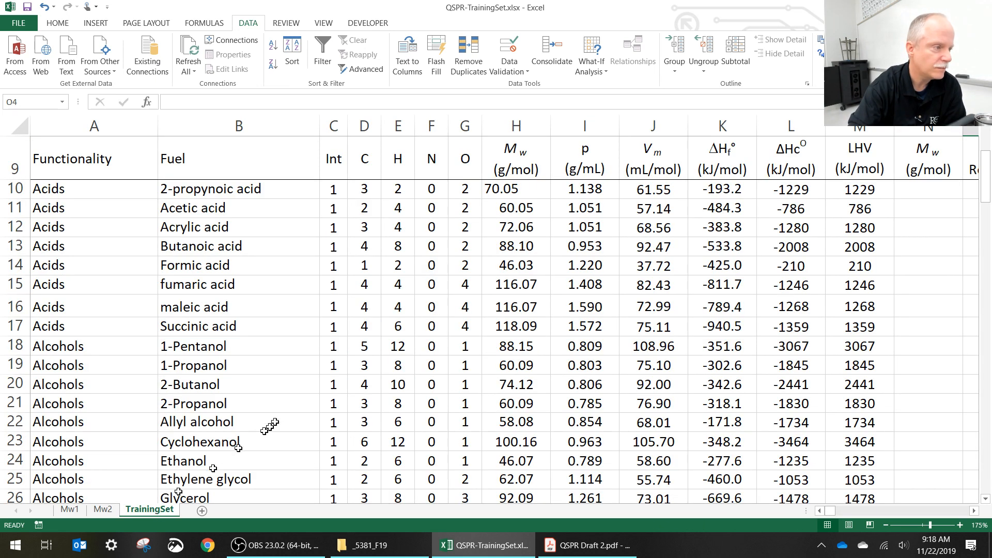
scroll(283, 414, up, 5)
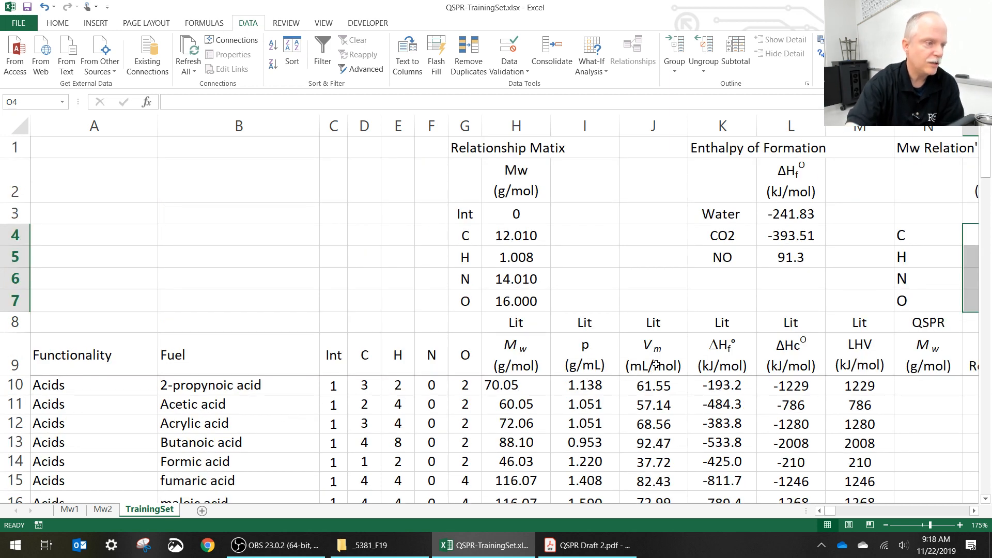
click(576, 363)
click(584, 387)
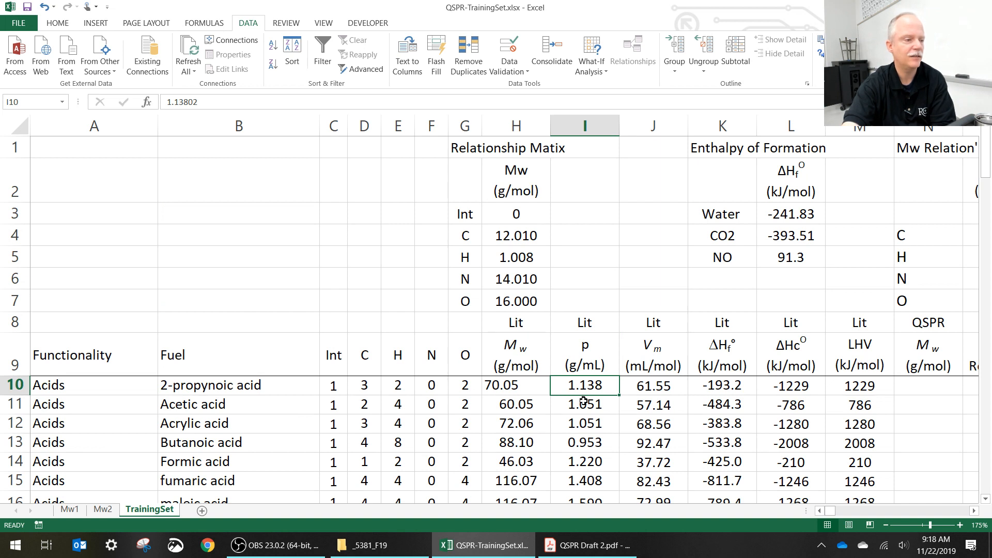
click(584, 401)
click(585, 419)
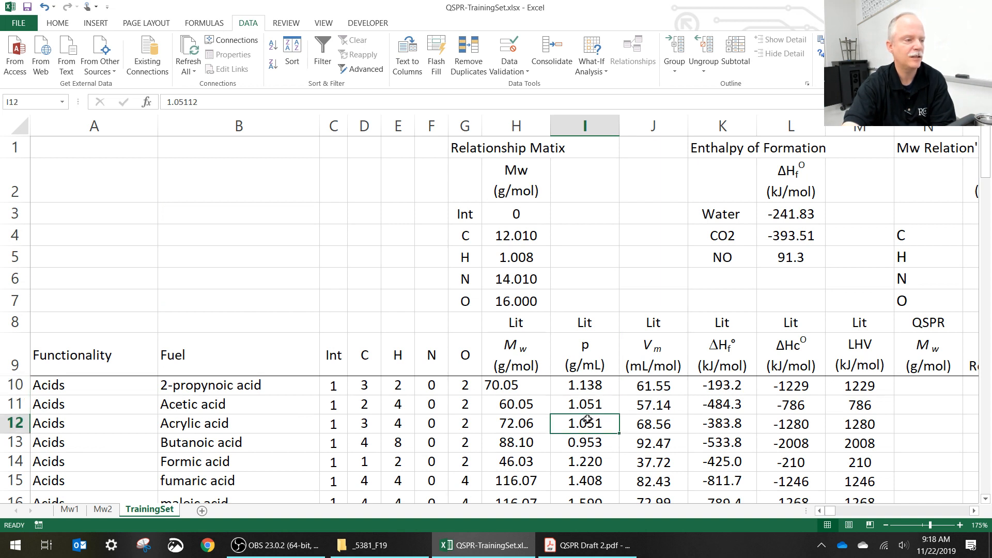
click(647, 387)
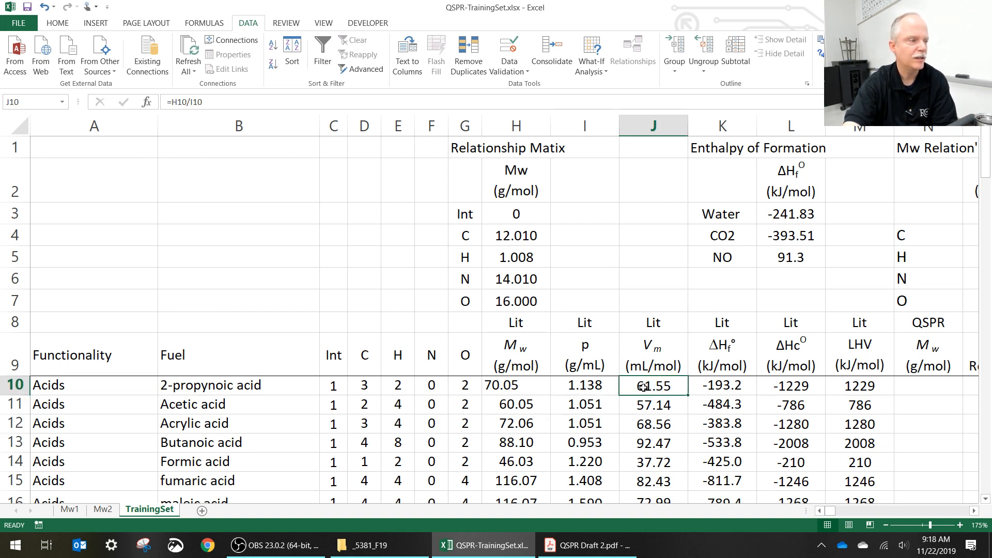
Step: Check which cells the molar volume formula in J10 refers to and leave it as it is
double_click(643, 387)
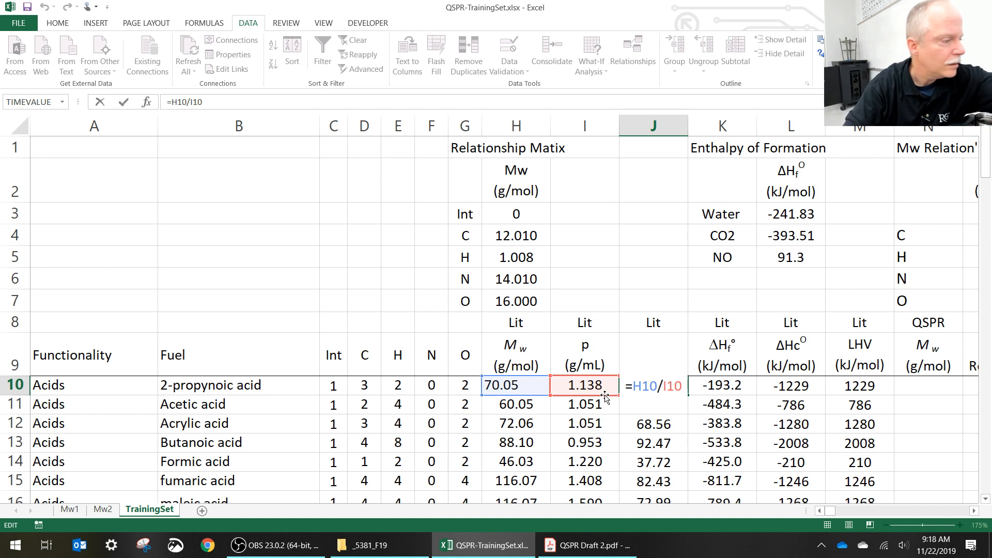
key(ctrl+Return)
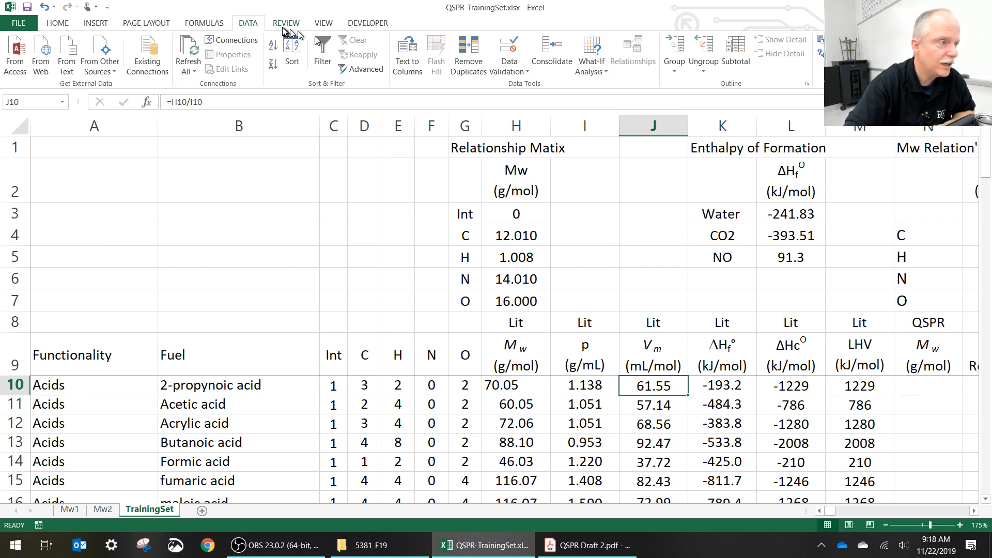
Step: Set up a Regression of the Vm column, J9:J120, on the atom counts in D9:G120 with labels and Constant is Zero disabled
click(820, 40)
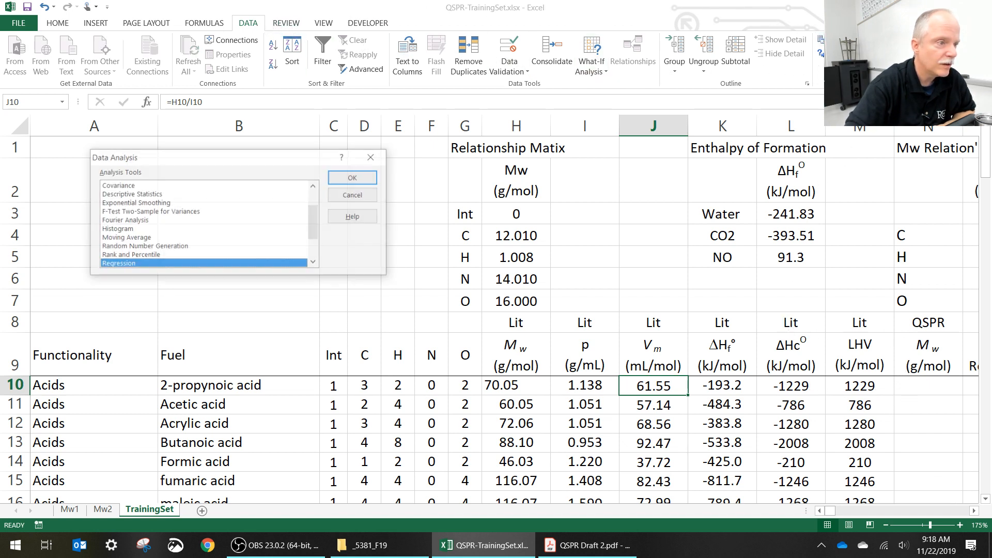
click(354, 178)
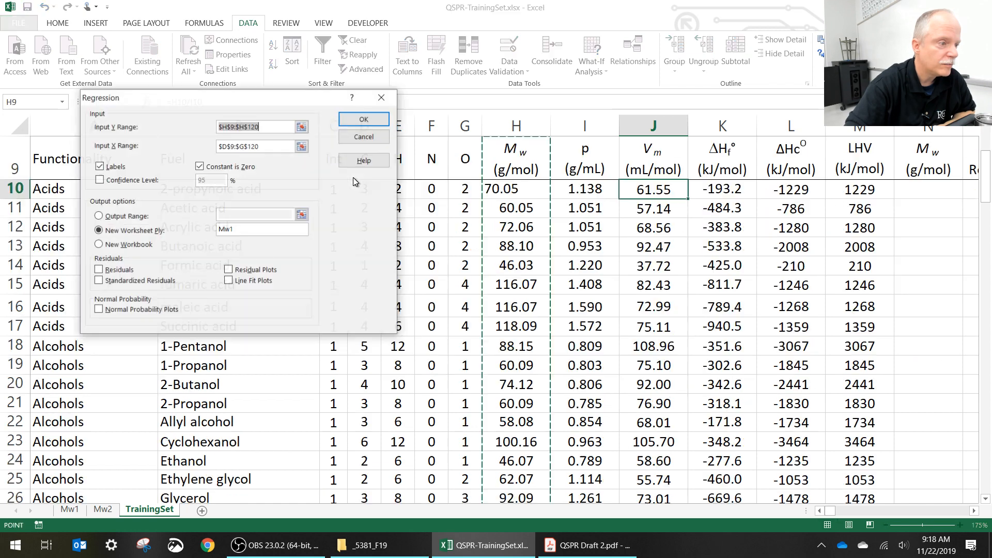
click(655, 153)
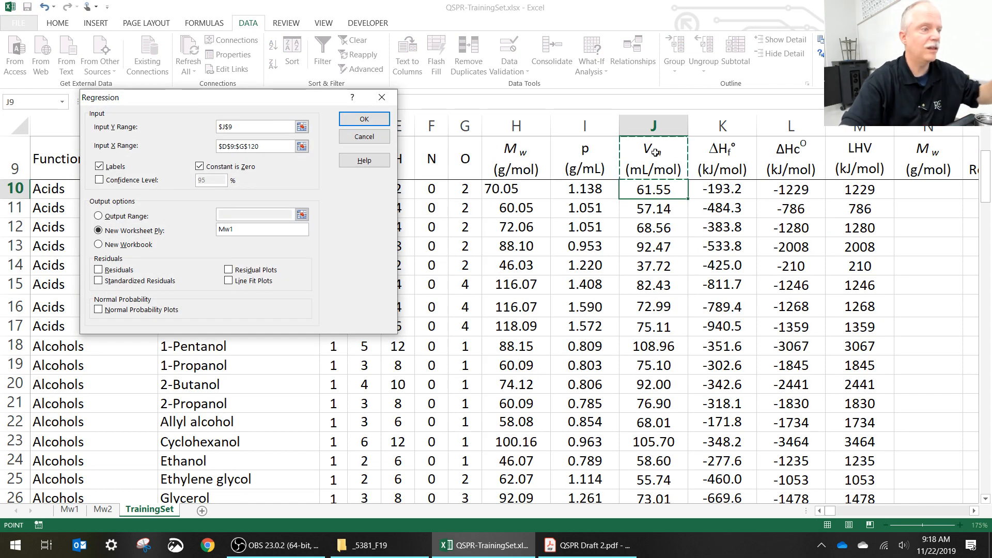
key(ctrl+shift+Down)
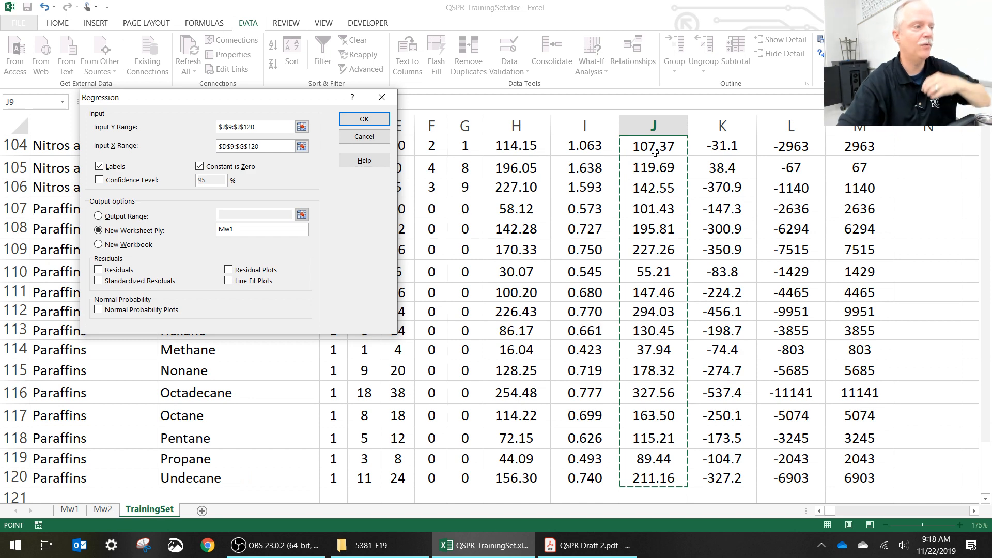
click(271, 148)
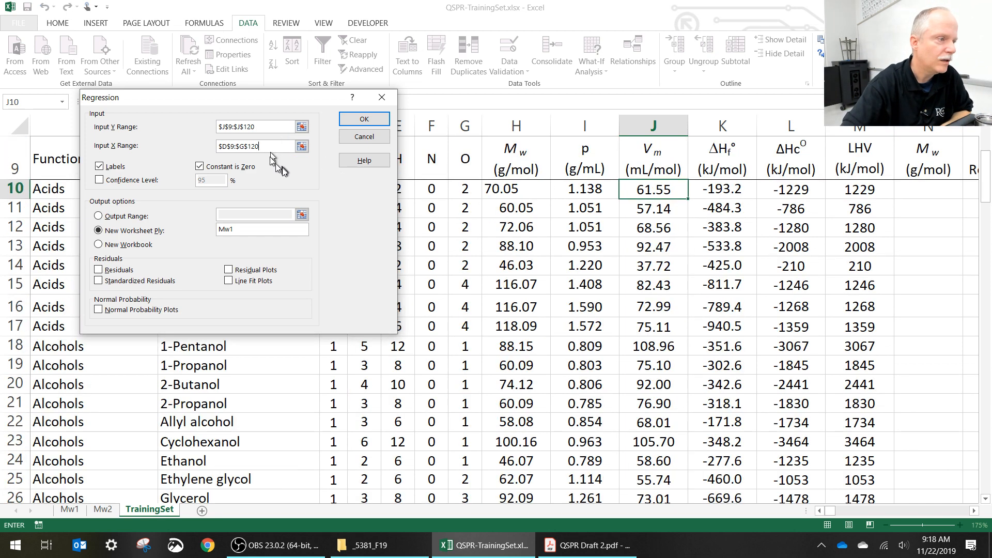
mouse_move(247, 98)
mouse_down()
mouse_move(537, 231)
mouse_move(293, 110)
mouse_move(251, 113)
mouse_up()
click(204, 183)
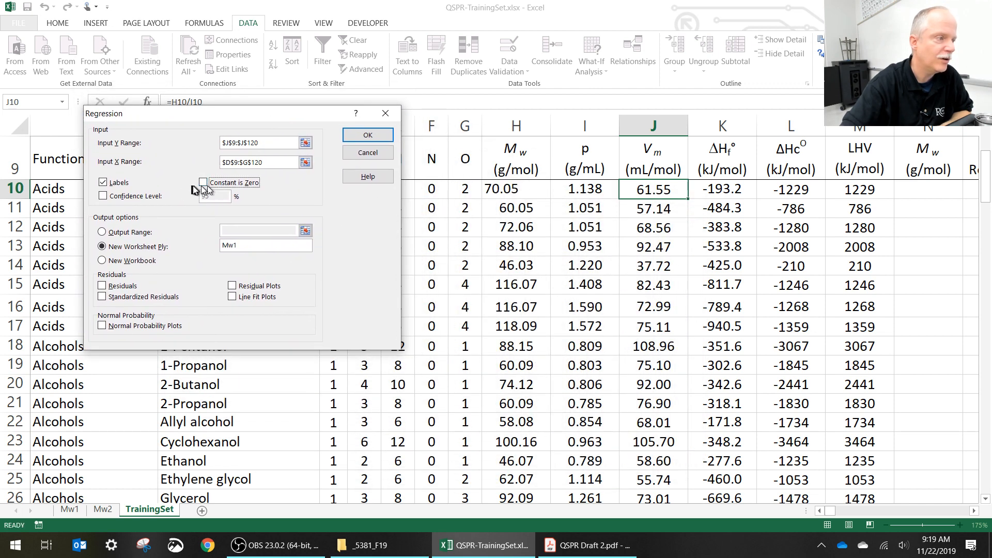
drag(188, 117, 125, 63)
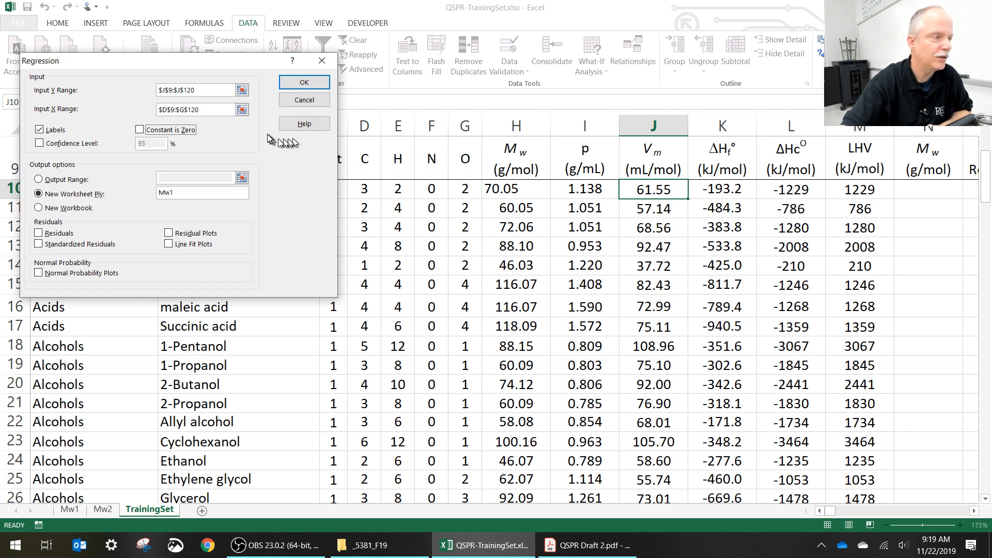
click(218, 110)
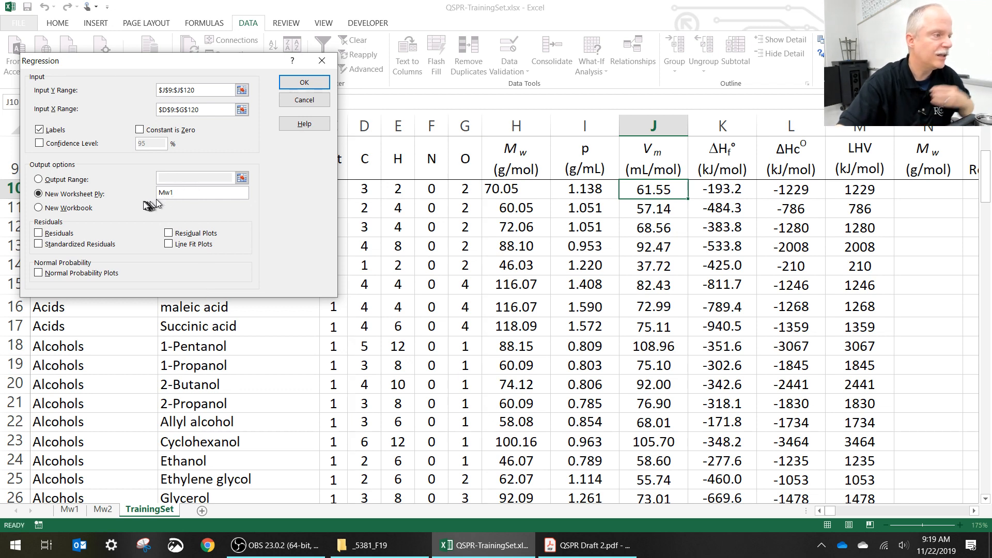
Step: Run the regression into a new worksheet named Vm1 and fit all its column widths to their contents
double_click(172, 191)
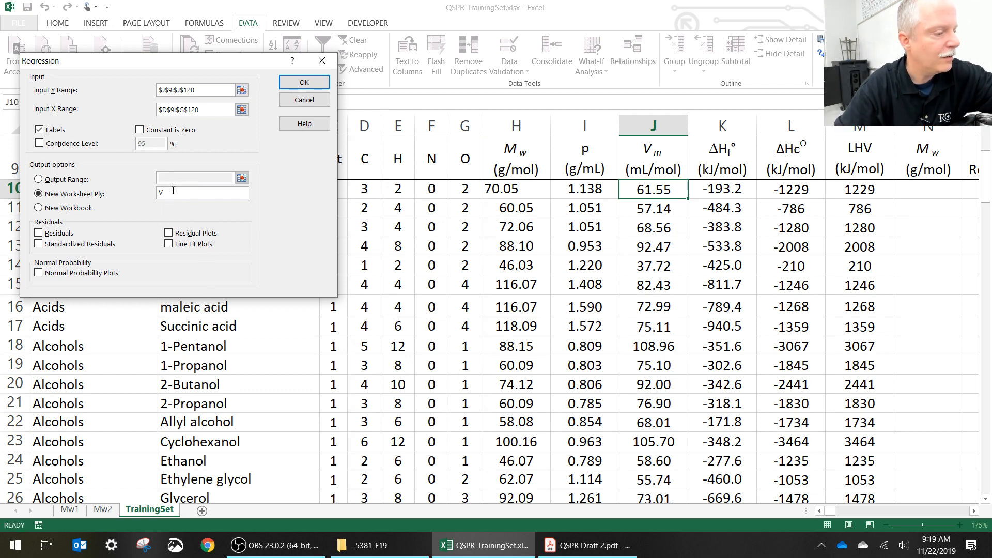
text(Vm1)
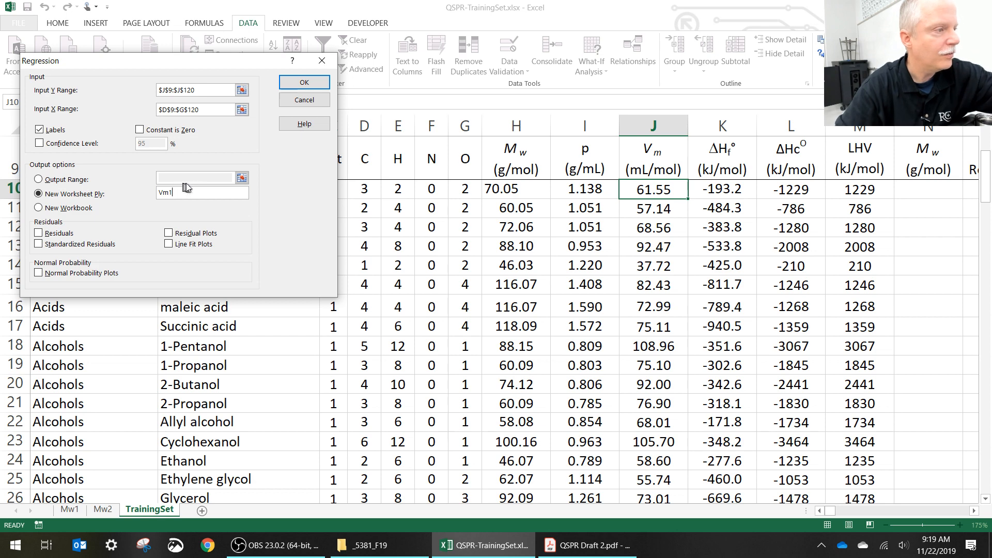
click(318, 84)
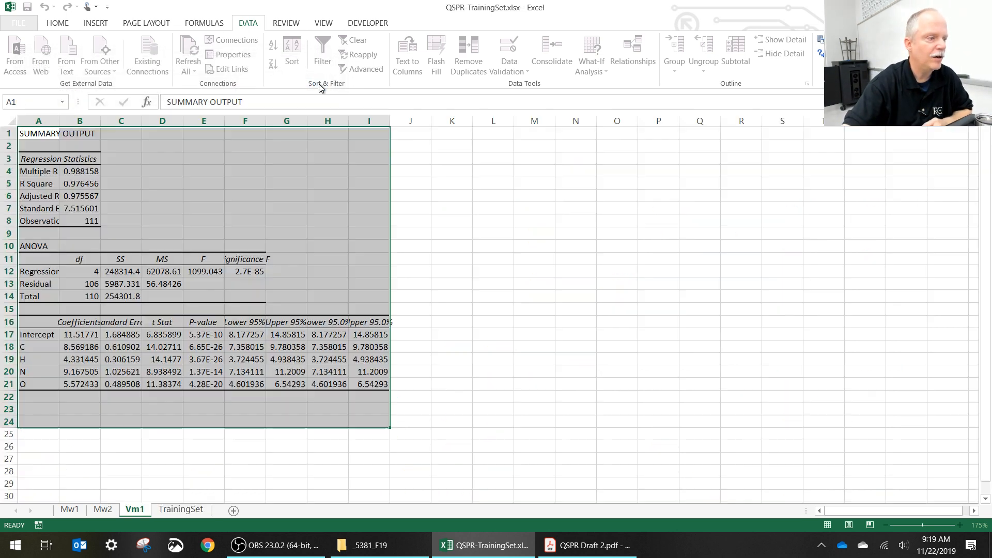
click(11, 120)
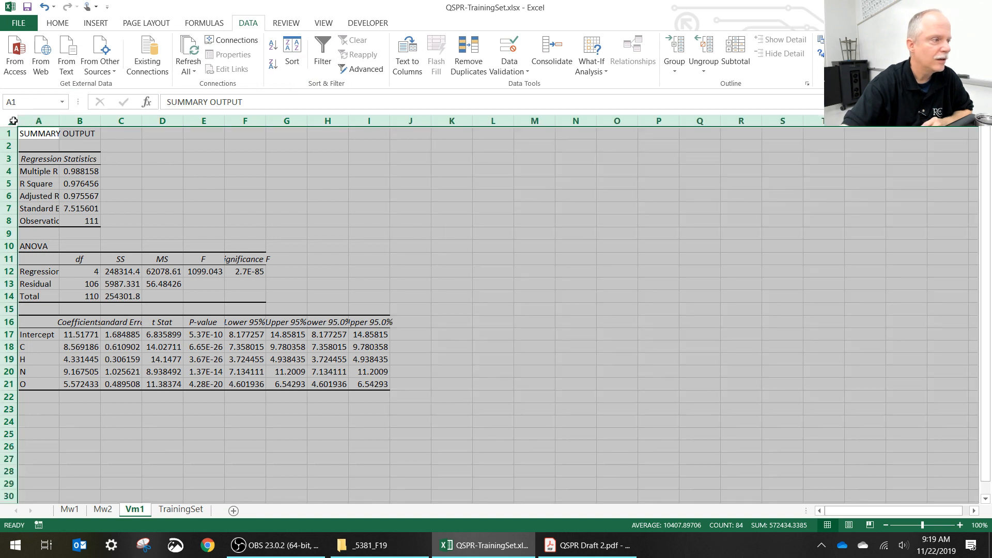
double_click(62, 117)
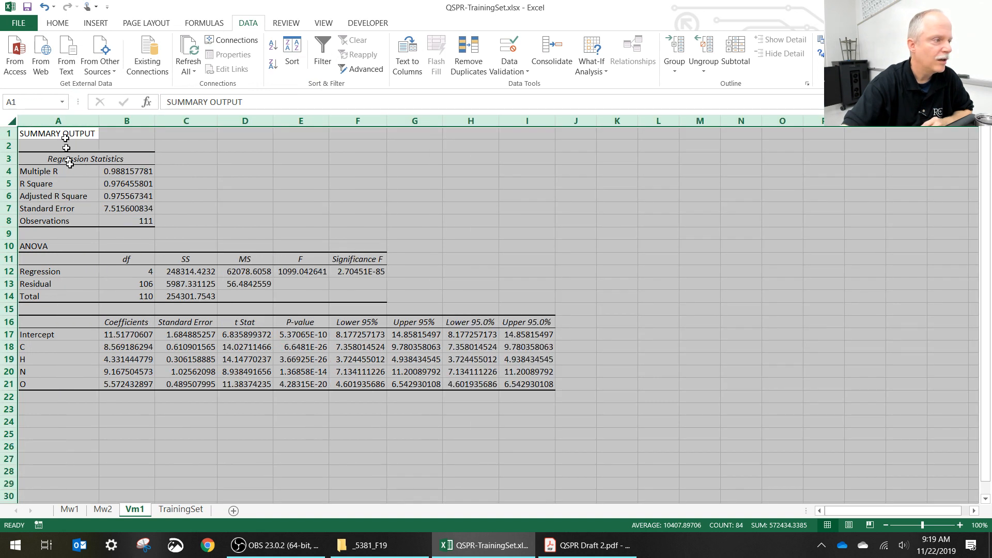
Step: Review the Vm and atom-count columns on the TrainingSet sheet and return to the Vm1 summary output
click(182, 509)
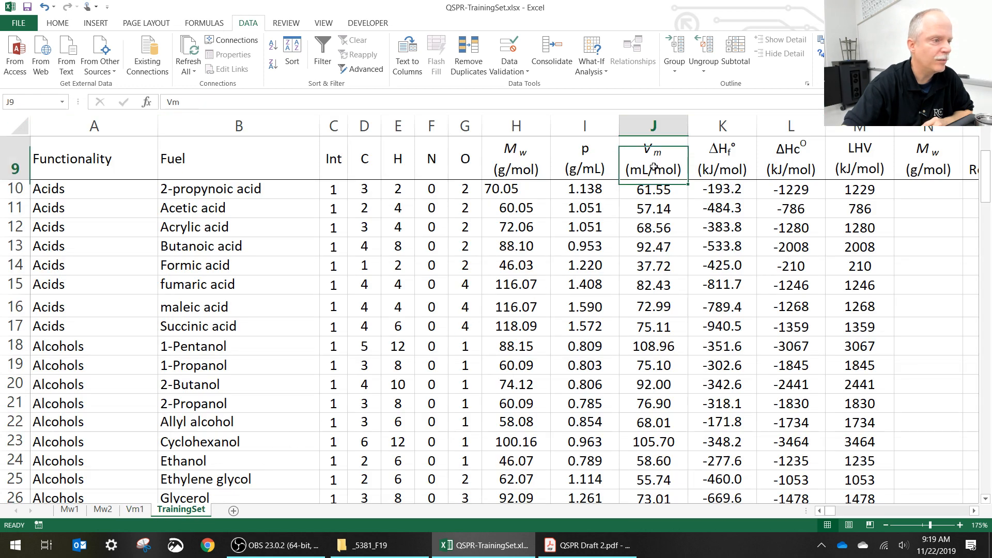
scroll(653, 168, up, 3)
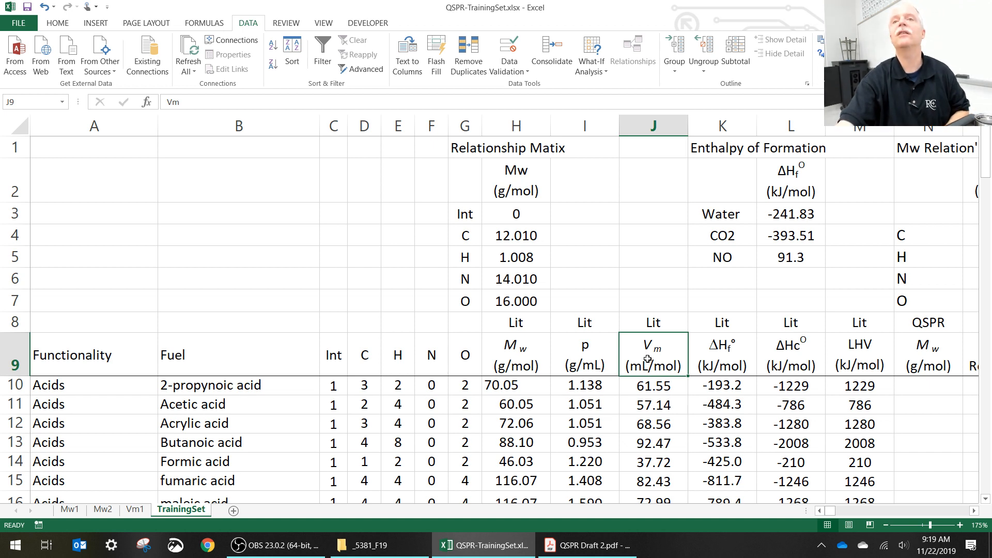
click(370, 352)
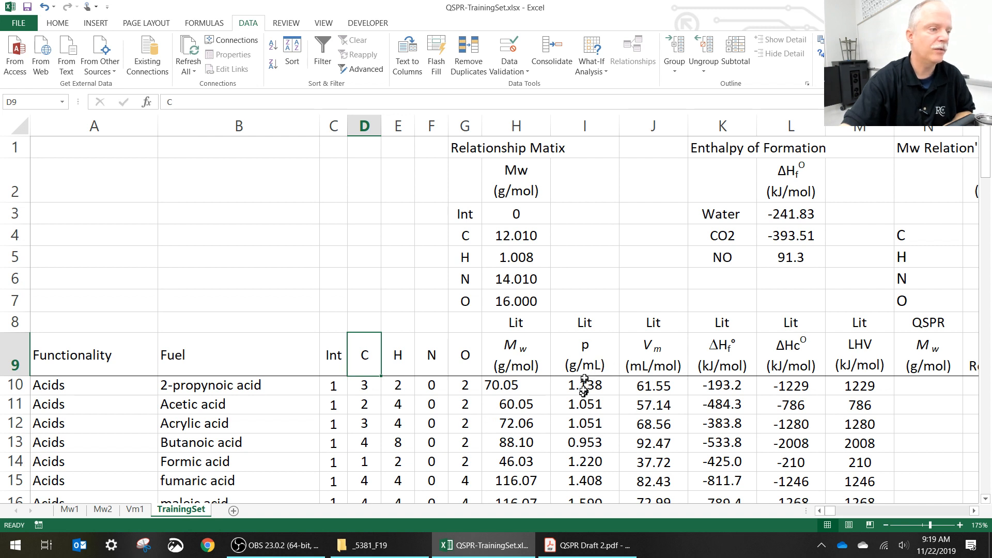
click(135, 509)
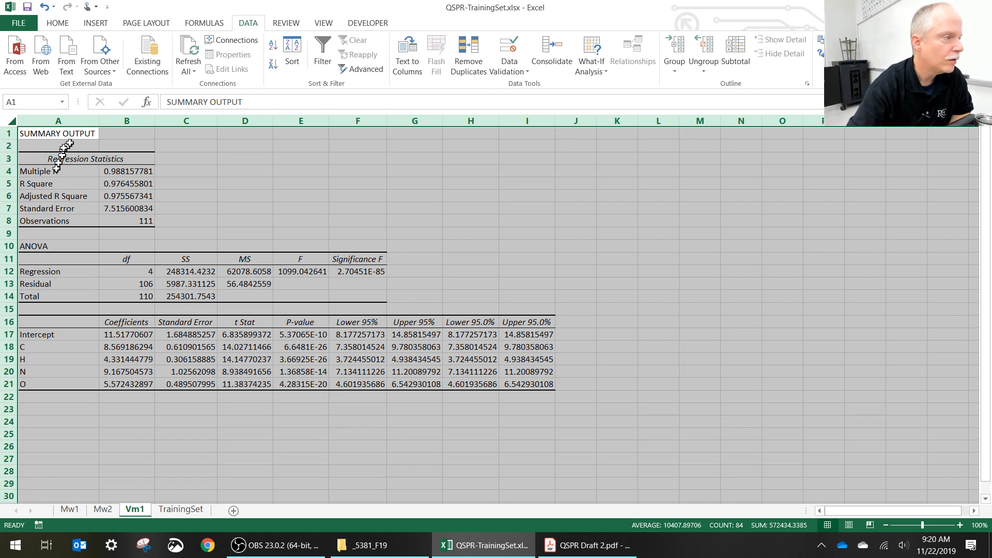
click(65, 135)
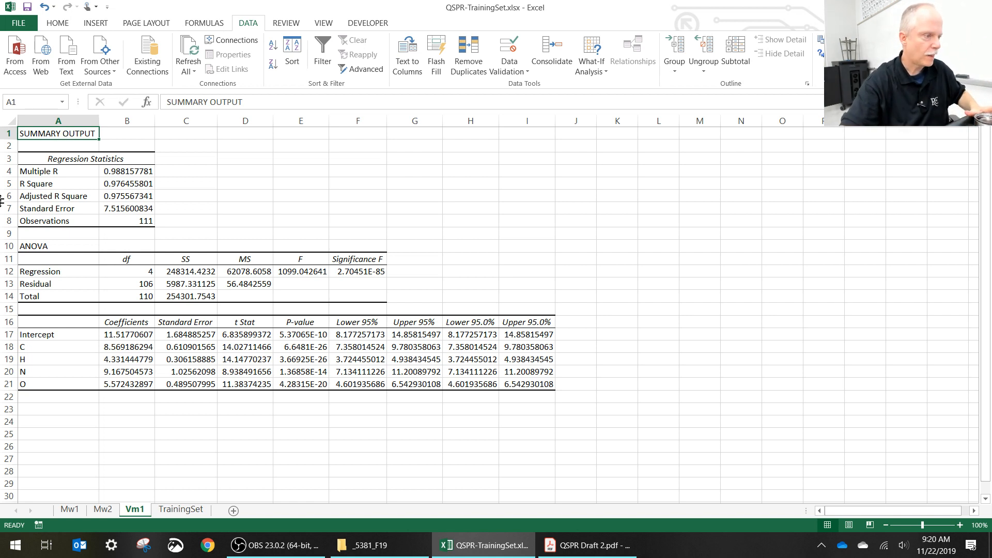
click(269, 548)
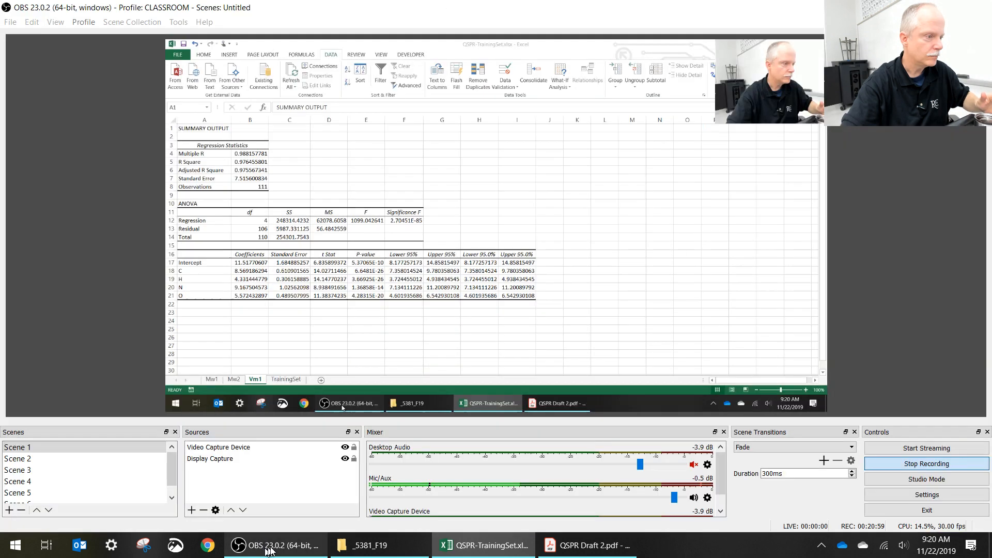
click(503, 544)
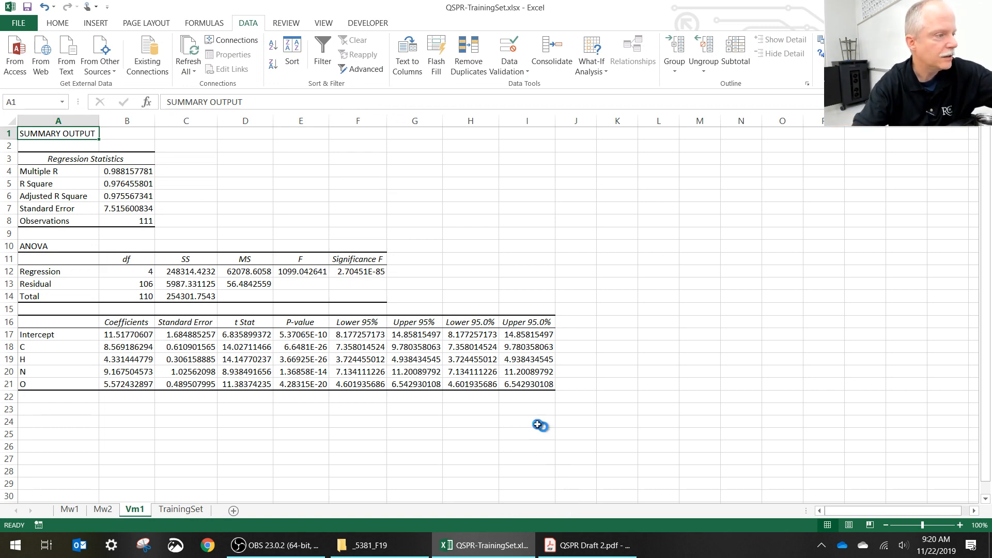
Step: Enlarge the Vm1 regression output and examine the R Square value in B5
scroll(539, 427, up, 1)
scroll(538, 428, up, 1)
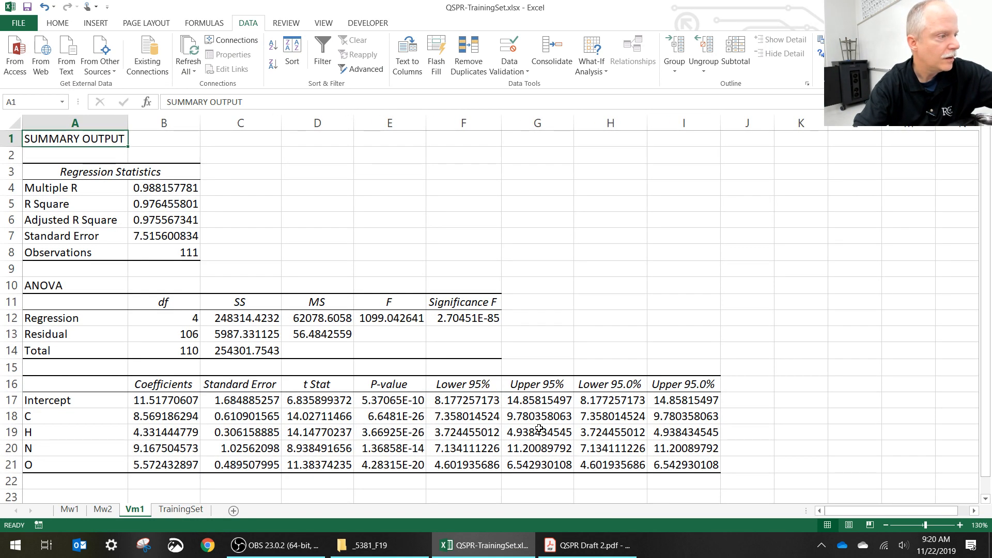
scroll(538, 428, up, 1)
scroll(542, 425, down, 1)
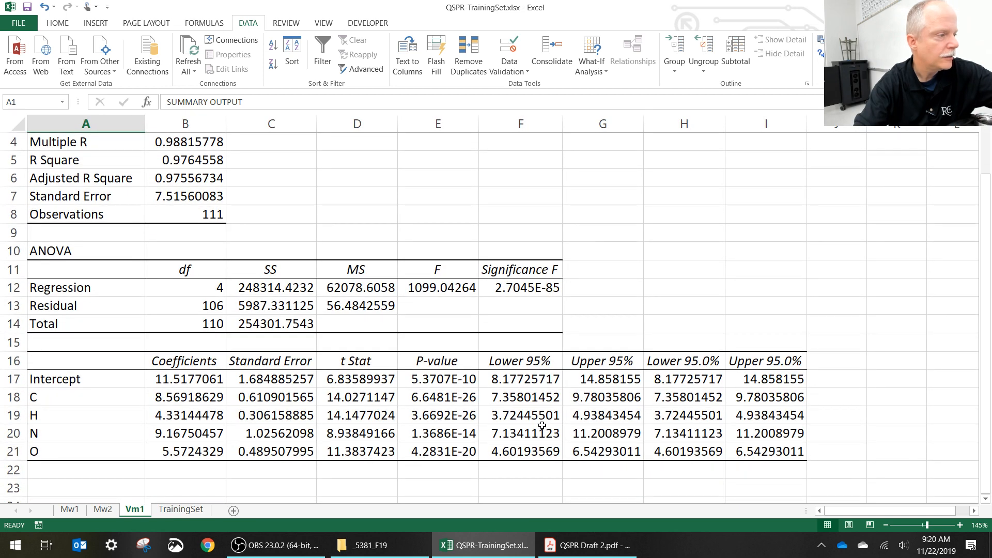
click(189, 166)
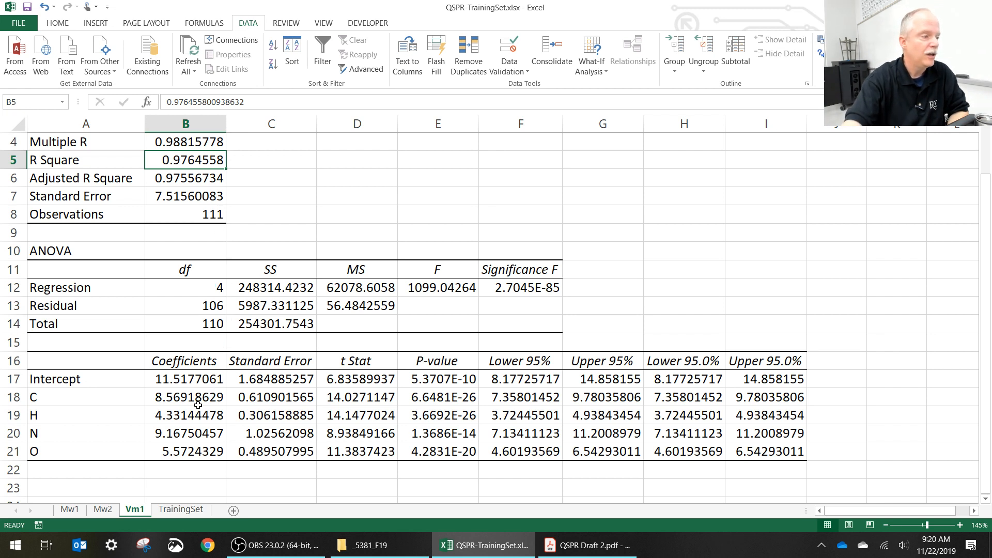
Step: Fill the P-values in E17:E21 and the coefficients and standard errors in B17:C21 with yellow
drag(454, 381, 454, 447)
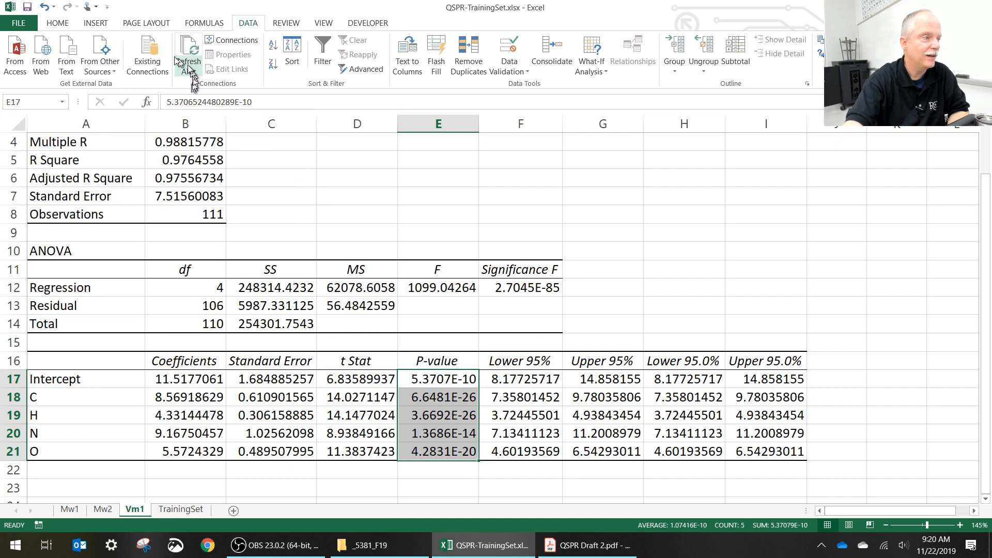
click(57, 23)
click(182, 64)
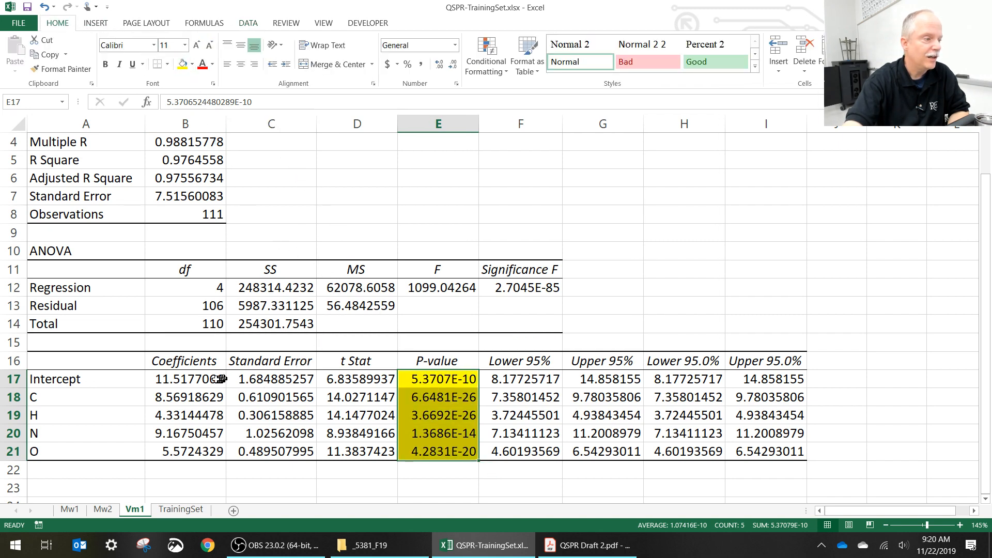
drag(221, 379, 248, 445)
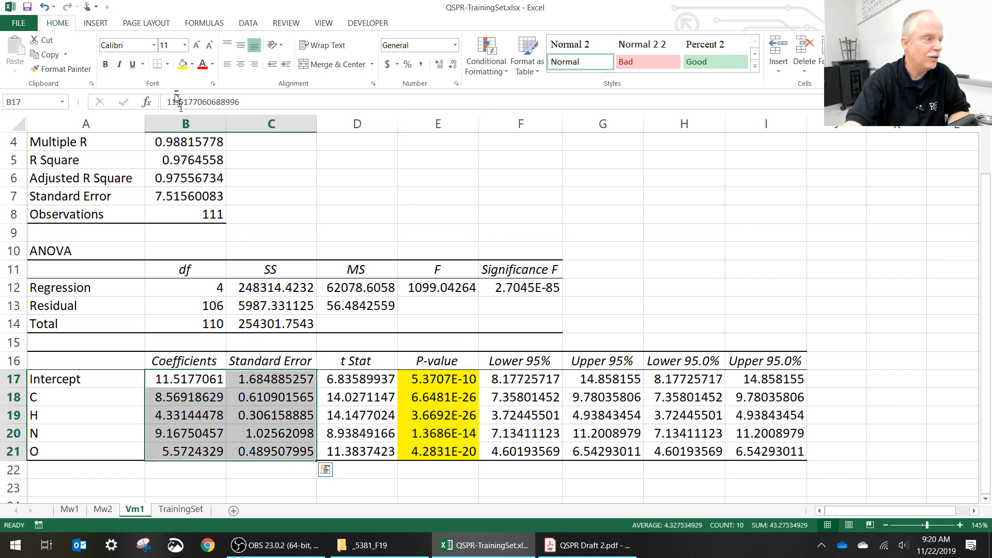
click(182, 64)
click(387, 235)
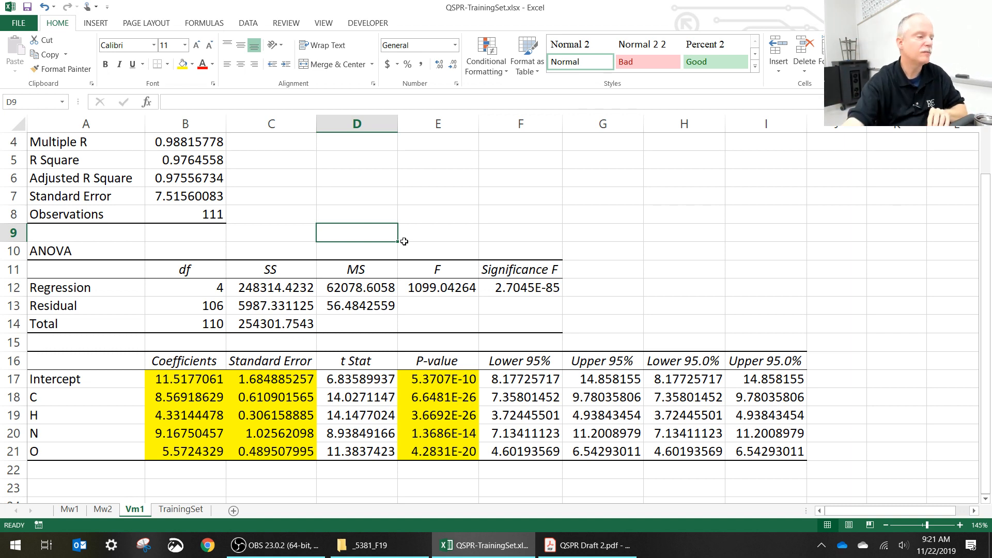
Step: Open another Regression on the TrainingSet sheet and reselect the Vm column, J9:J120, as the Input Y Range
click(194, 510)
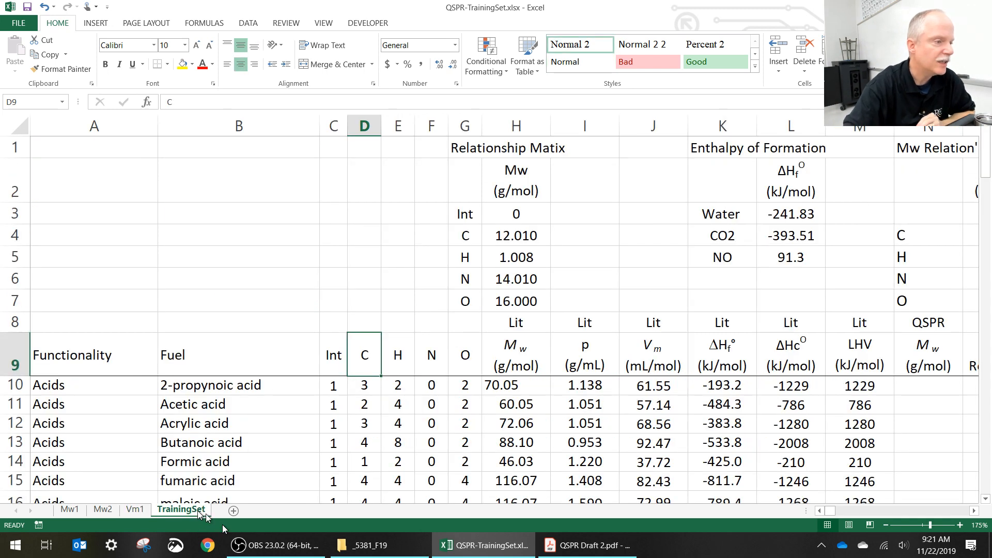
click(248, 24)
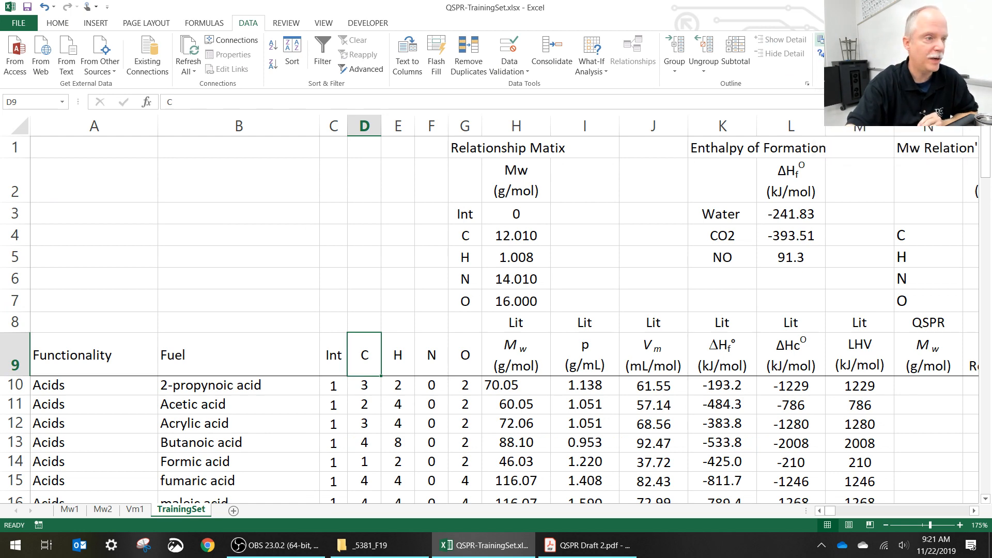
click(822, 40)
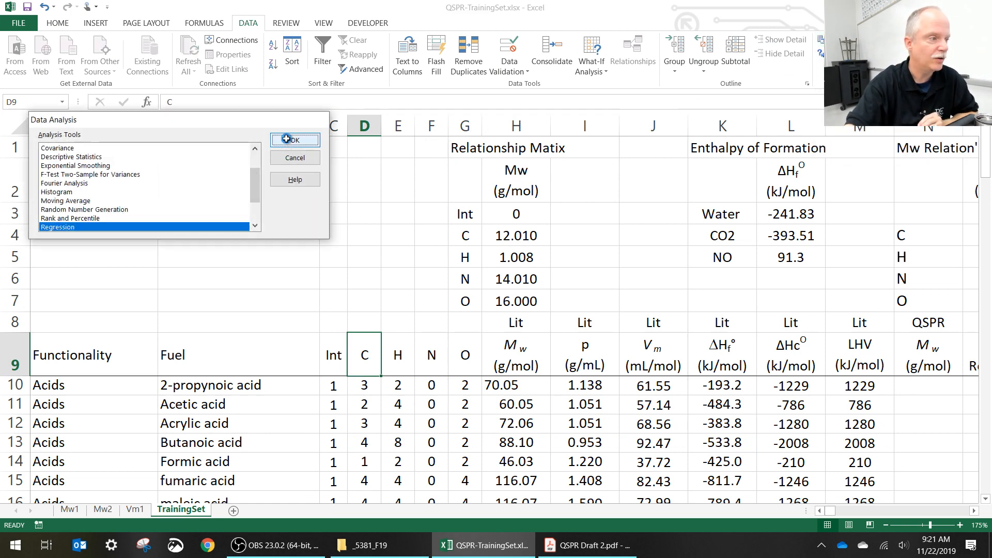
click(286, 139)
drag(211, 90, 155, 89)
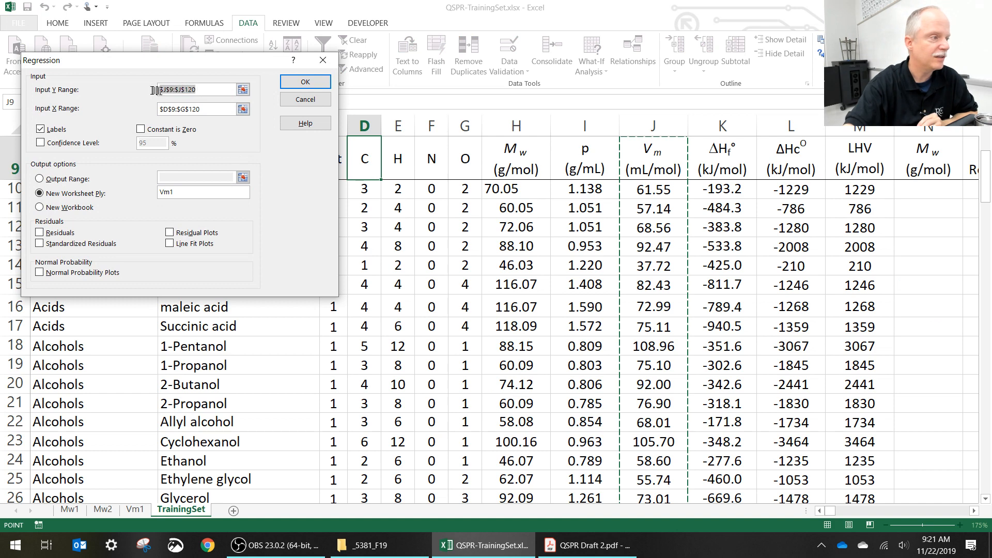
click(652, 156)
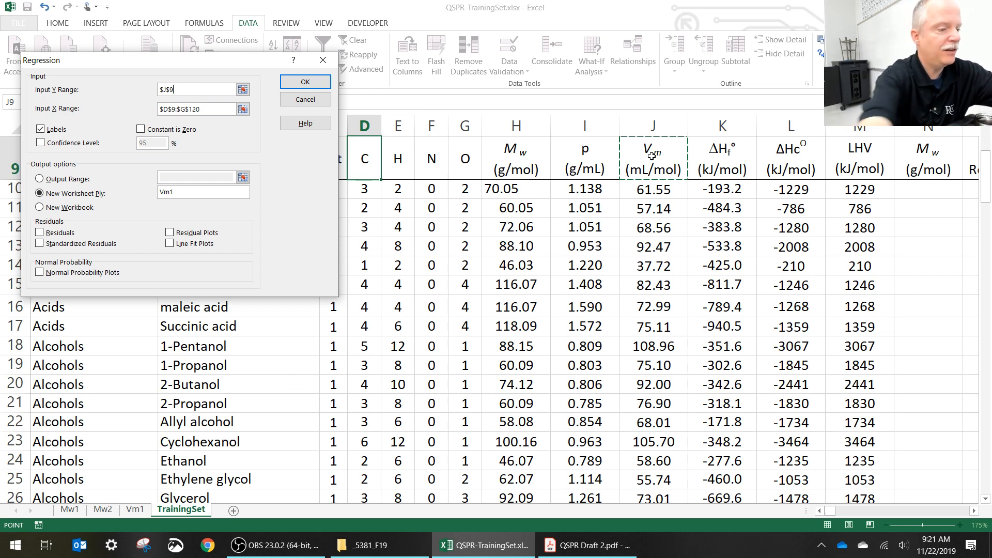
key(ctrl+shift+Down)
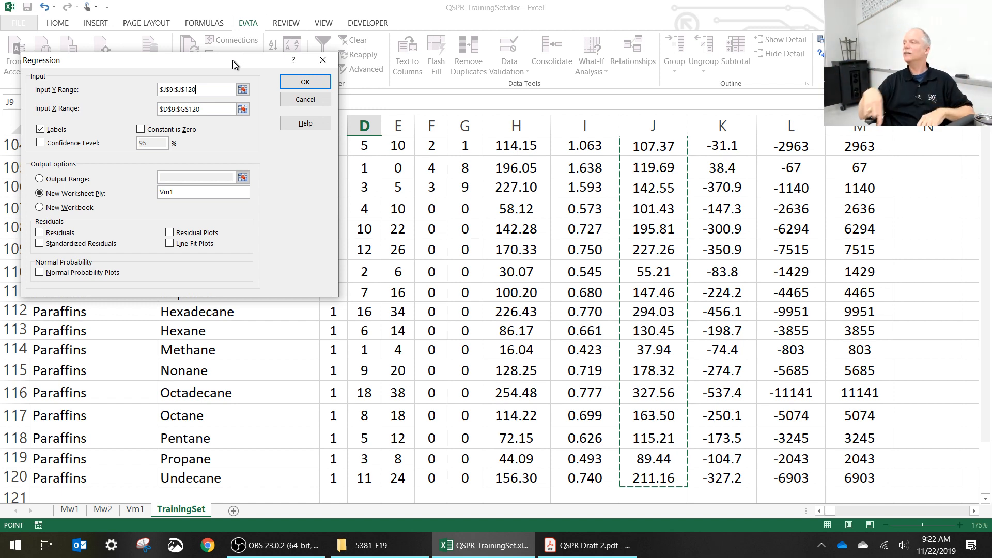
click(212, 109)
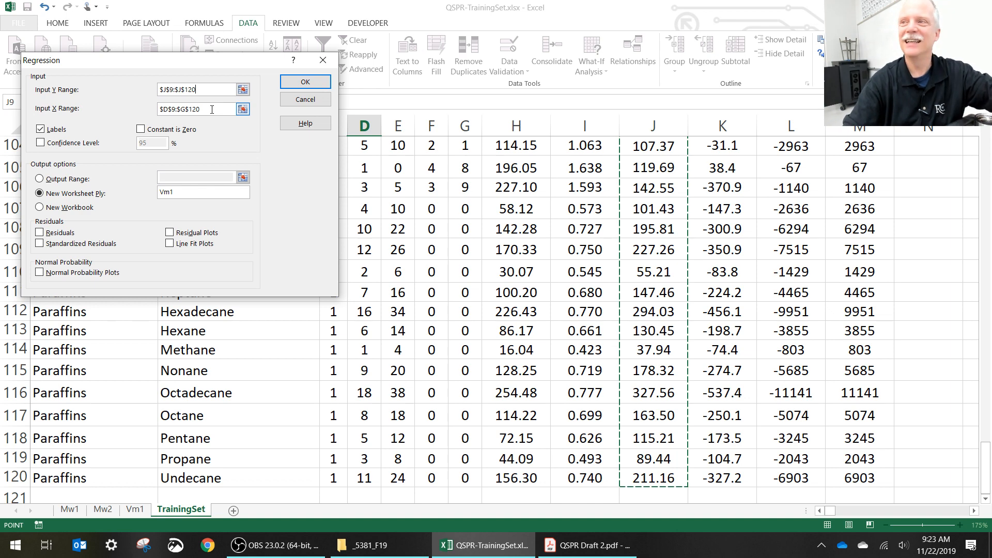
click(211, 110)
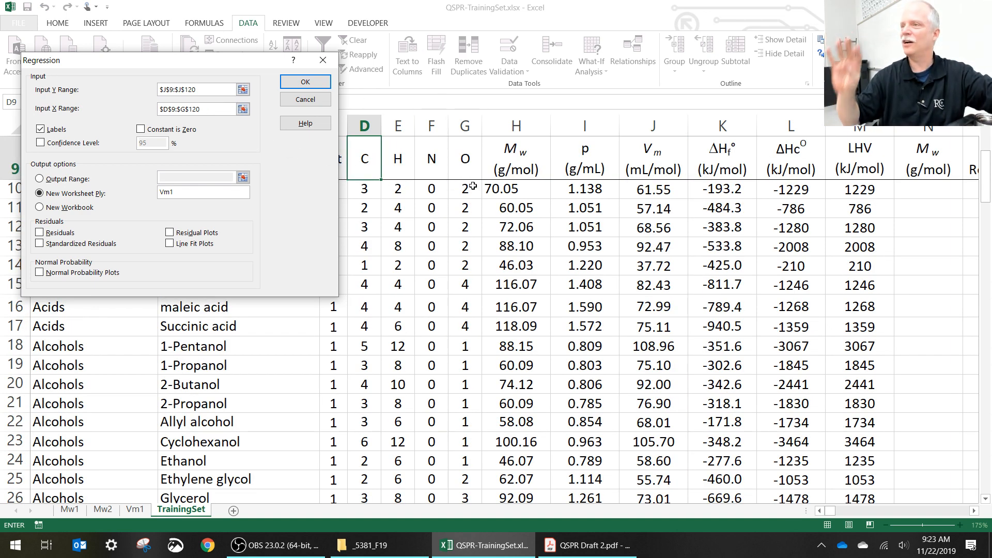
click(366, 159)
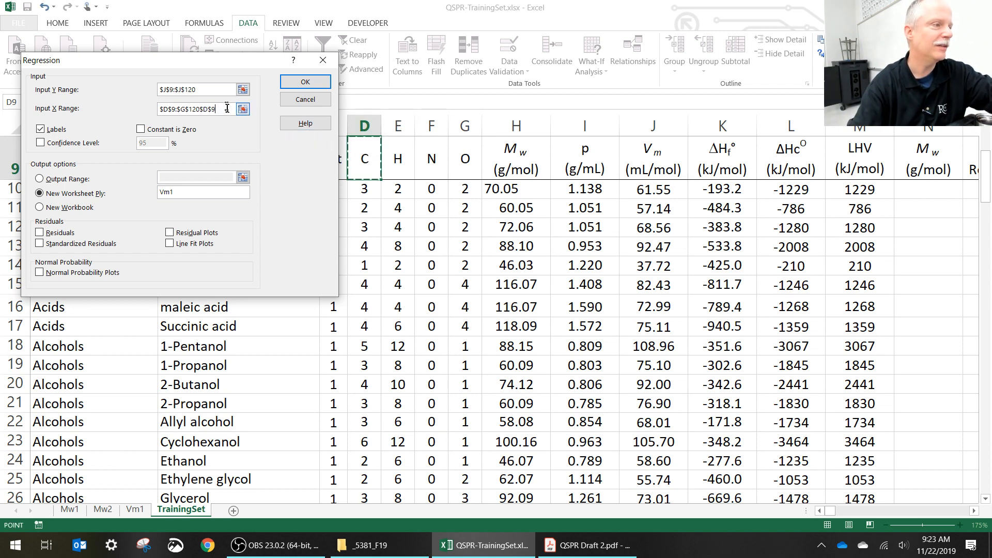
drag(227, 108, 150, 110)
key(BackSpace)
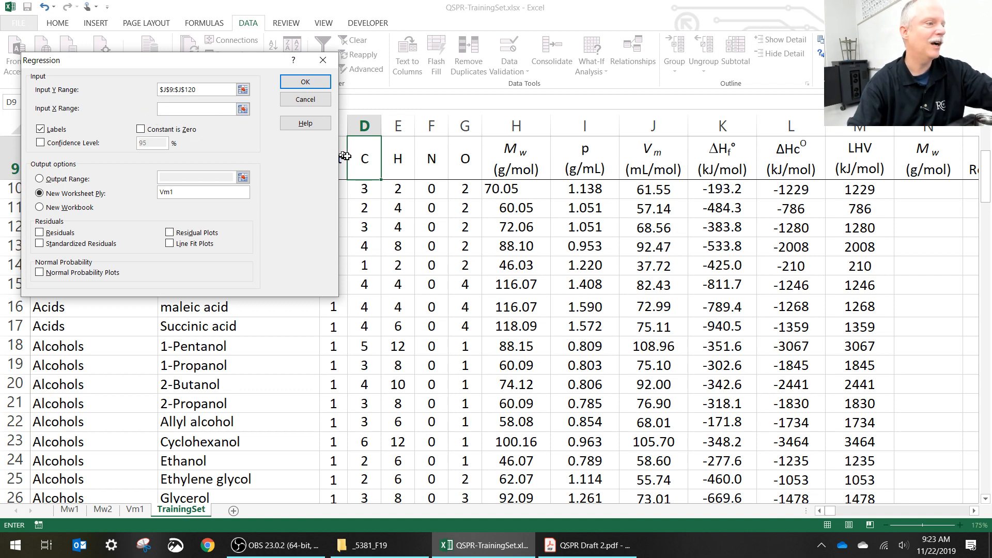
click(366, 159)
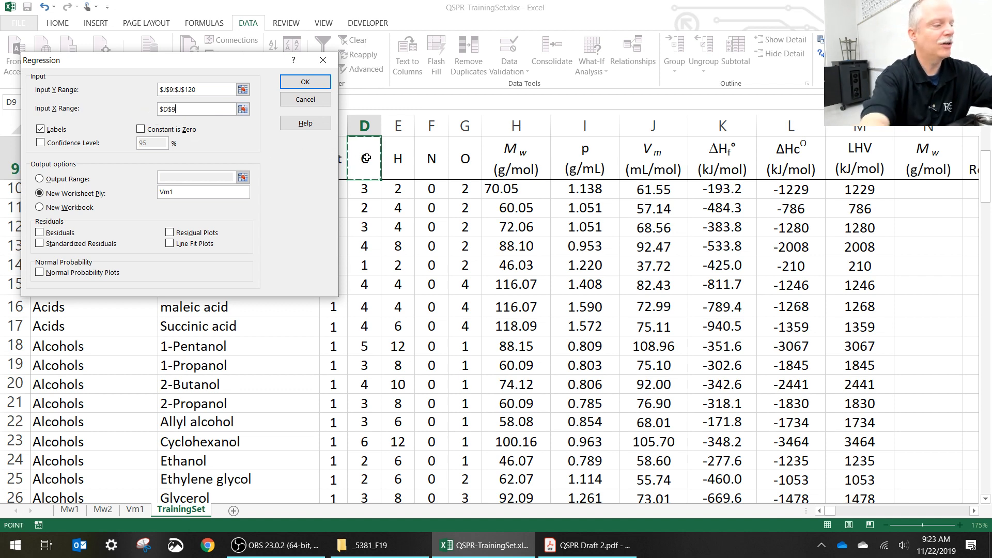
key(ctrl+shift+Right)
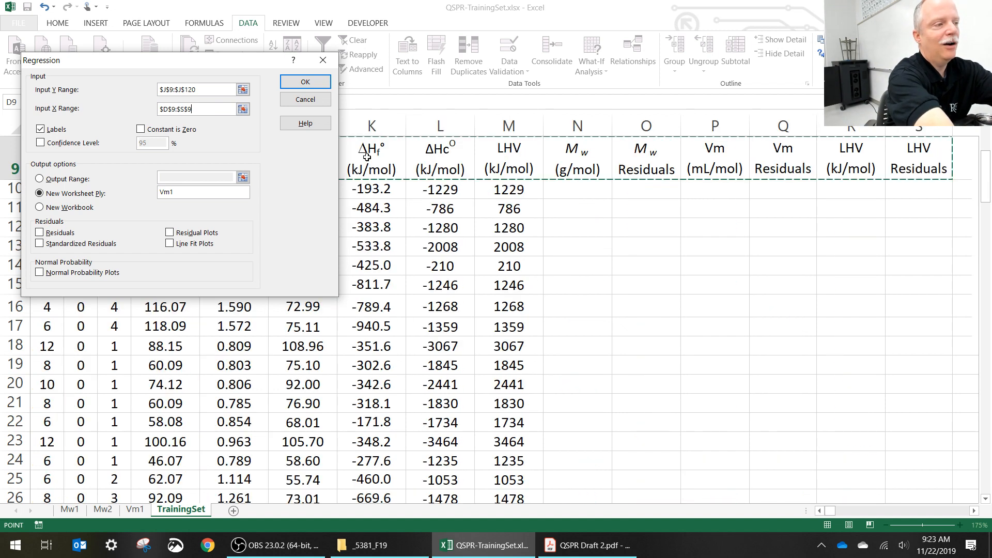
key(ctrl+shift+Left)
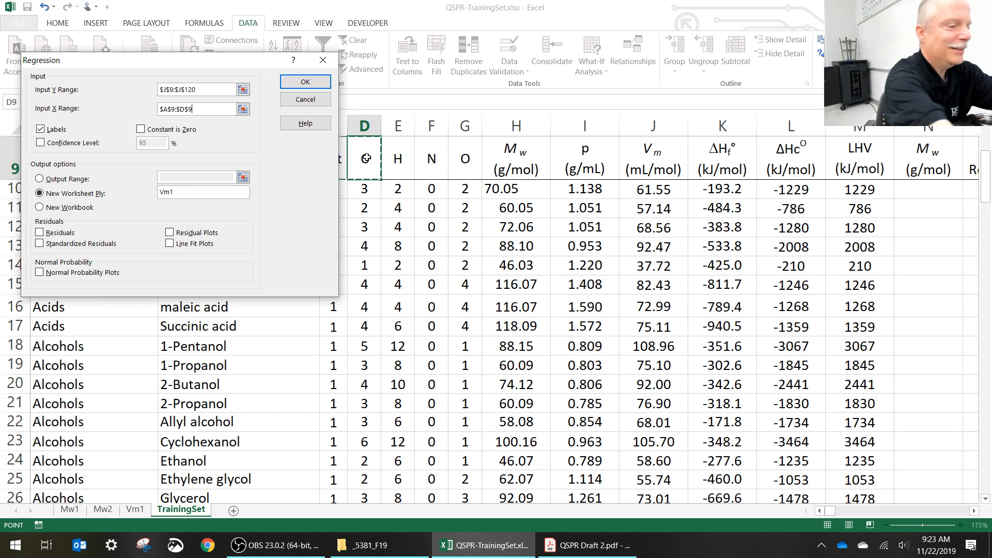
key(BackSpace)
key(BackSpace)
key(BackSpace)
key(BackSpace)
key(BackSpace)
key(BackSpace)
key(BackSpace)
key(BackSpace)
key(BackSpace)
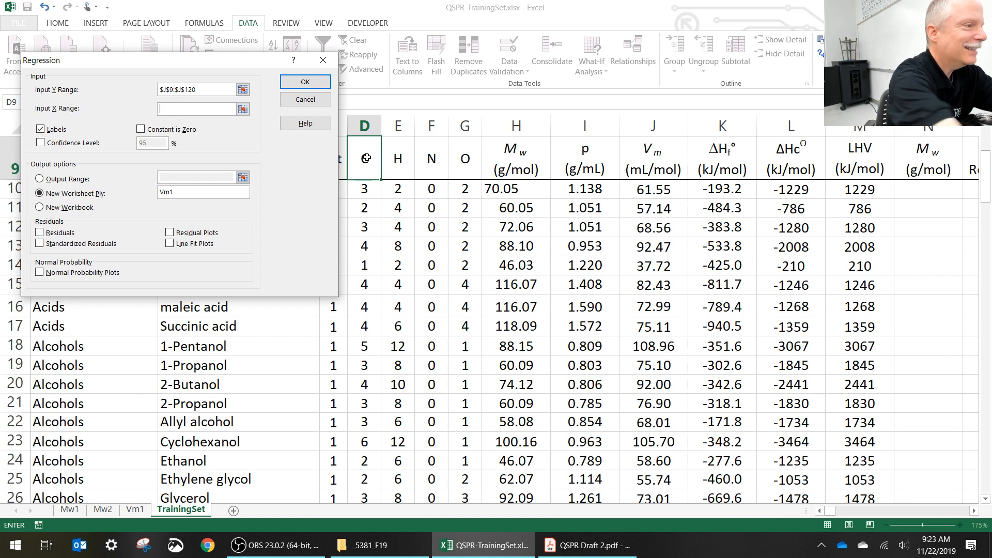
Step: Reselect the C, H, N and O columns, D9:G120, as the Input X Range and cancel the regression
click(366, 158)
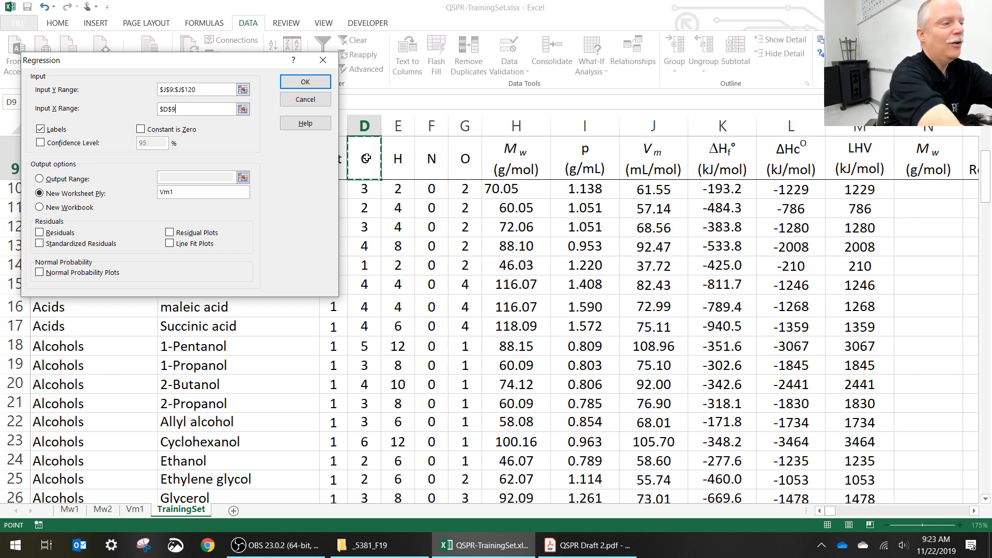
key(shift+Right)
key(shift+Right)
key(shift+Right)
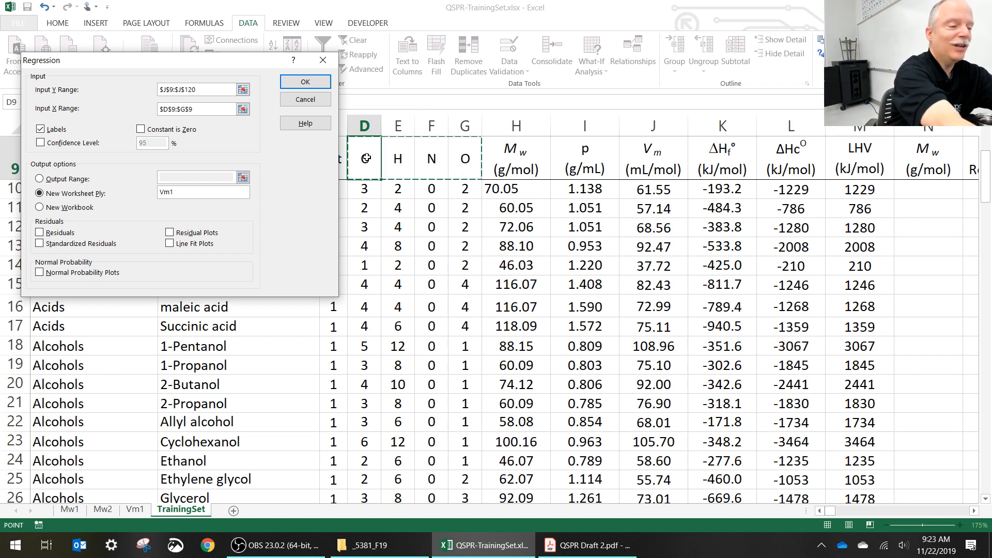
key(ctrl+shift+Down)
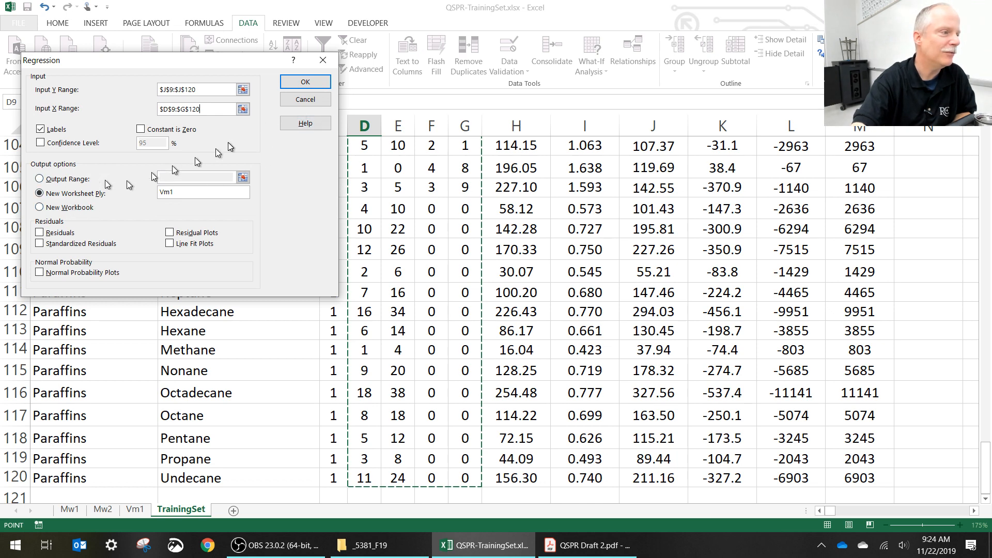
click(301, 99)
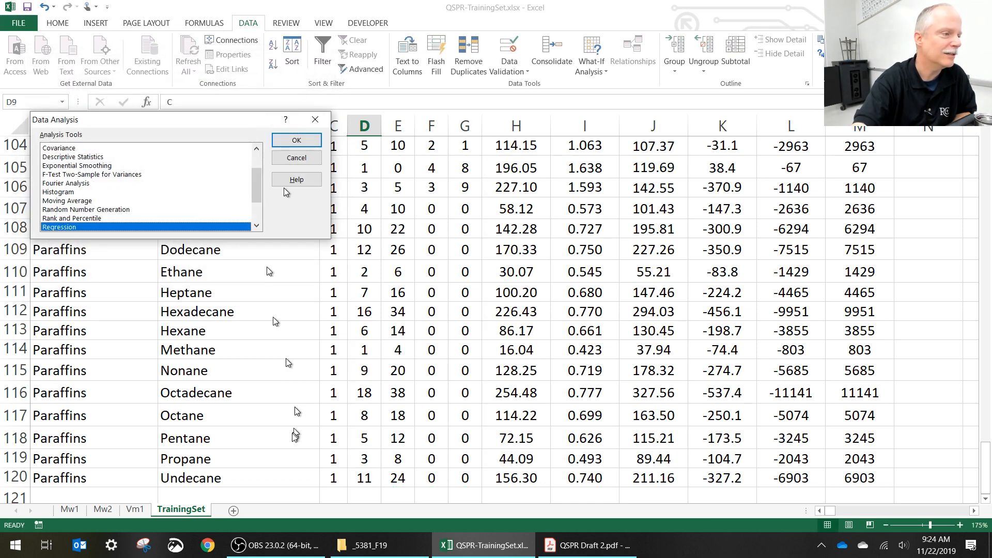
click(308, 159)
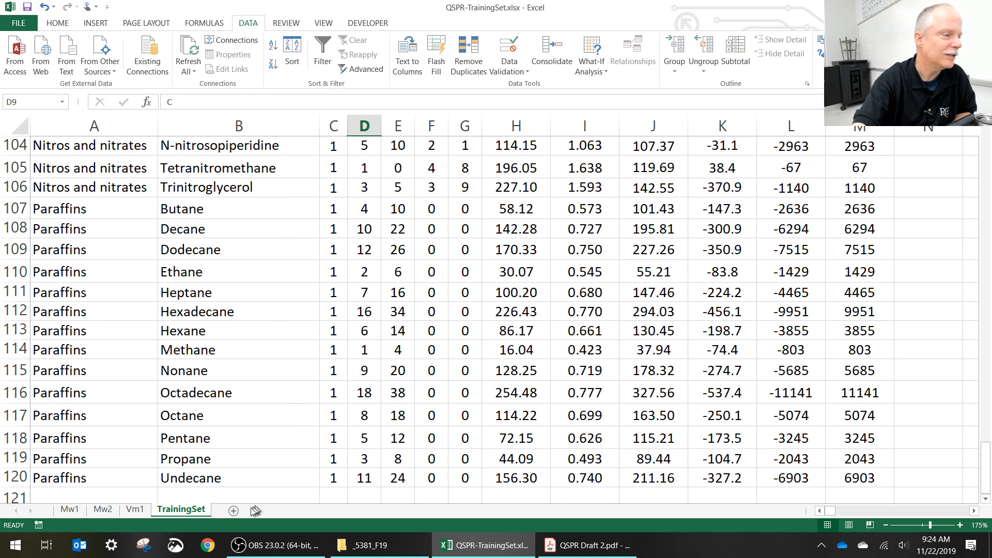
Step: Examine the R Square value, the intercept coefficient and the atom standard errors on the Vm1 sheet
click(135, 508)
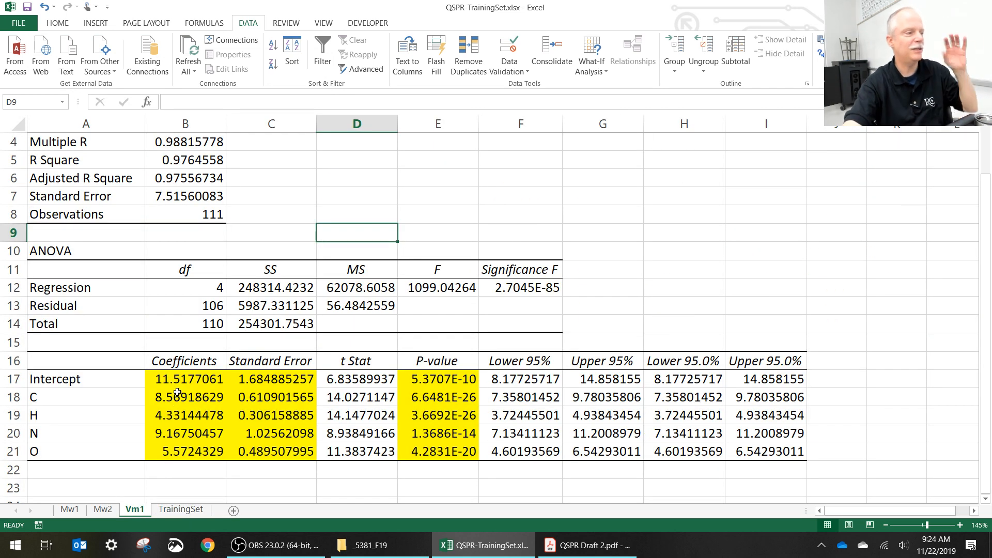
click(176, 167)
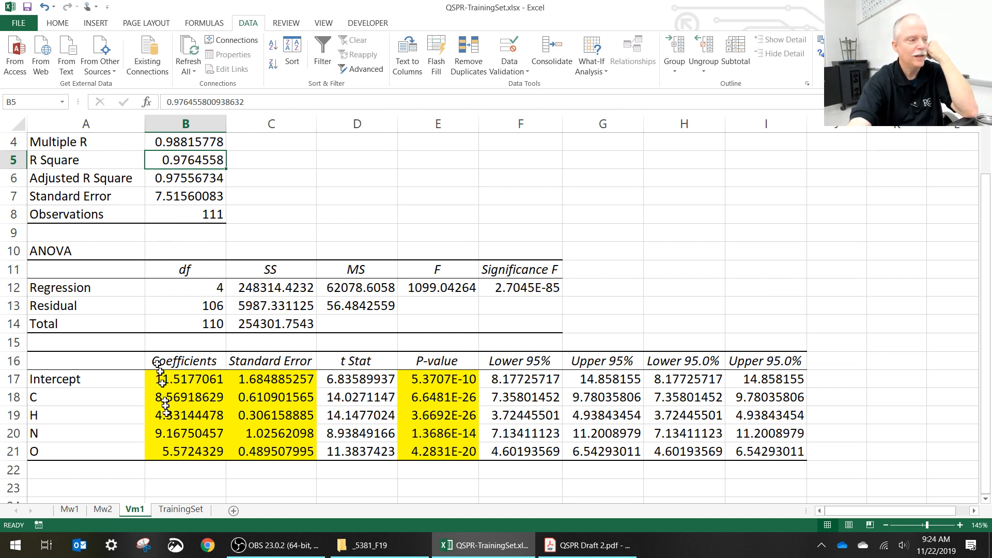
mouse_move(189, 380)
mouse_down()
mouse_move(176, 445)
mouse_move(183, 398)
mouse_move(170, 379)
mouse_up()
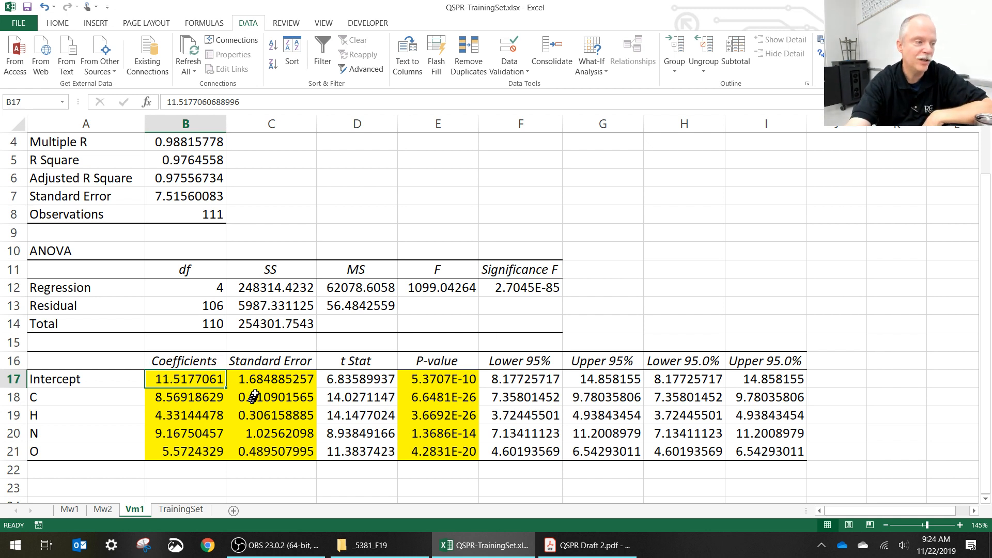
drag(249, 398, 254, 450)
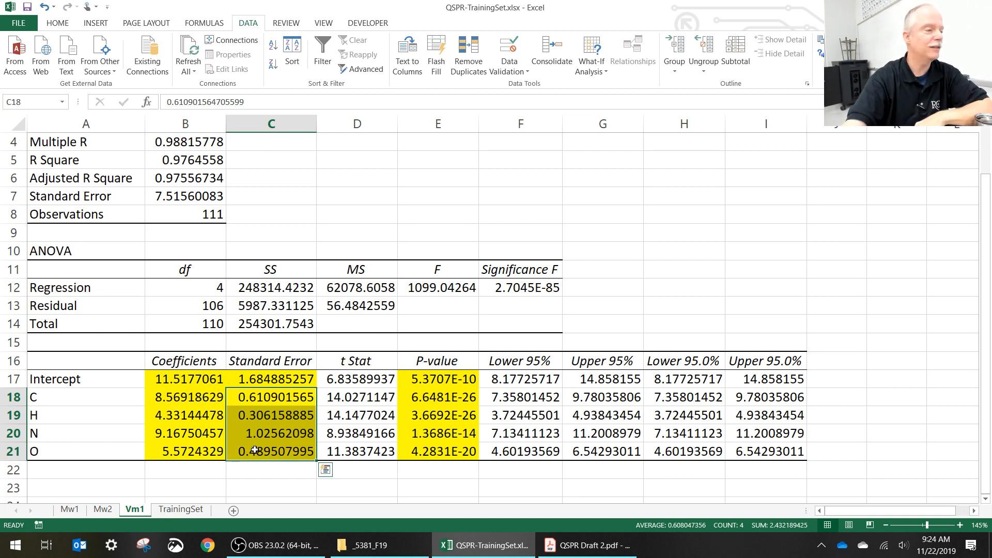
click(202, 385)
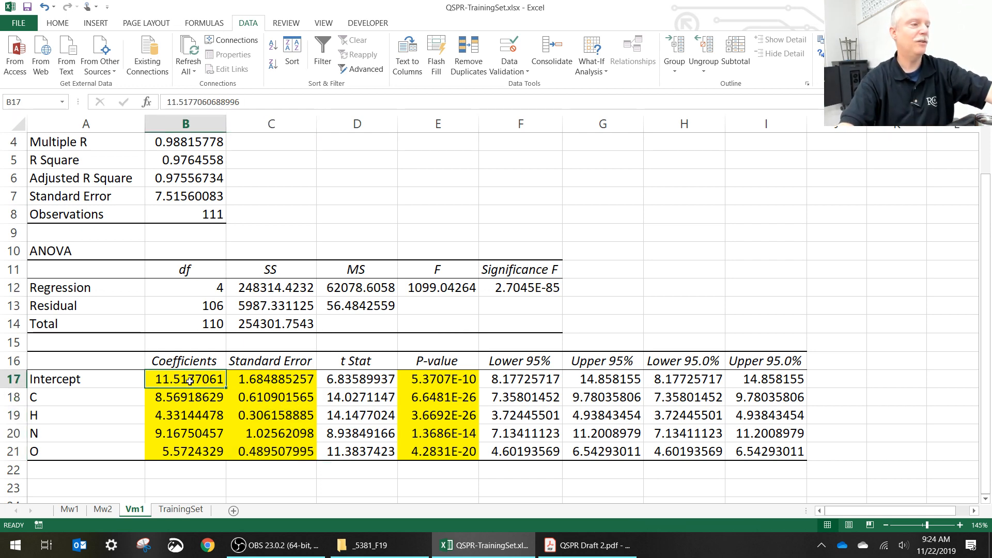
Step: Copy the Vm1 coefficients in B17:B21 into the Vm relationship matrix, Q3:Q7, on the TrainingSet sheet
drag(190, 381, 192, 447)
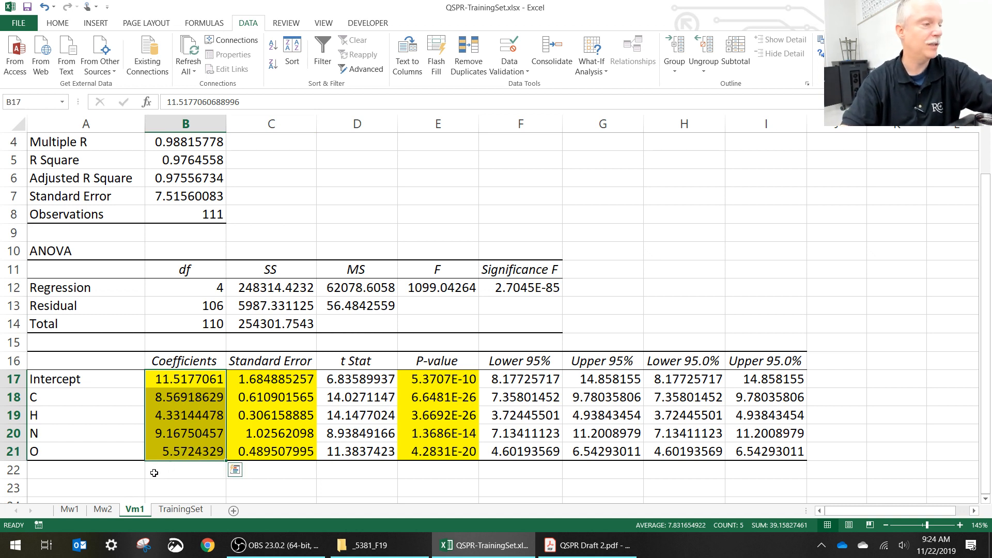
key(ctrl+c)
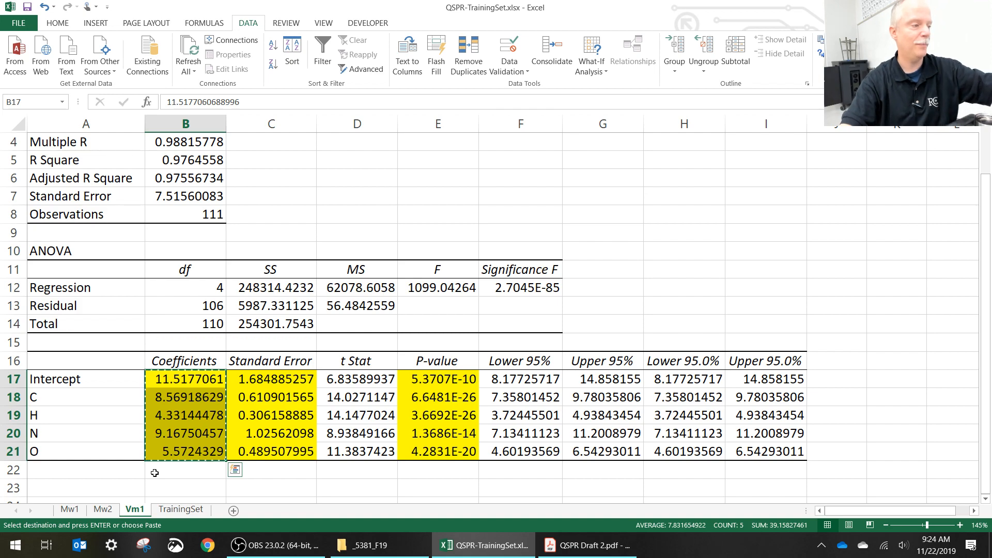
click(180, 510)
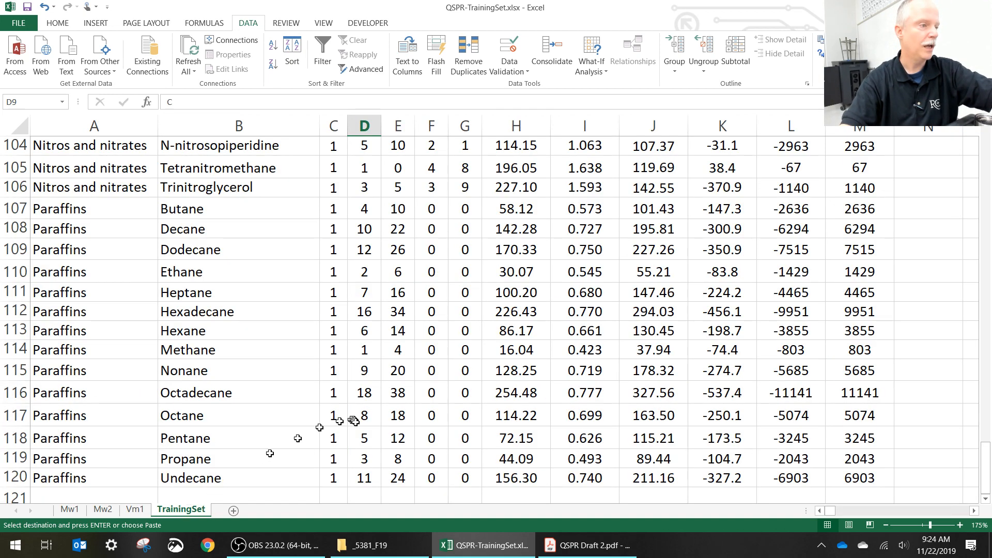
scroll(393, 429, up, 20)
scroll(410, 431, up, 11)
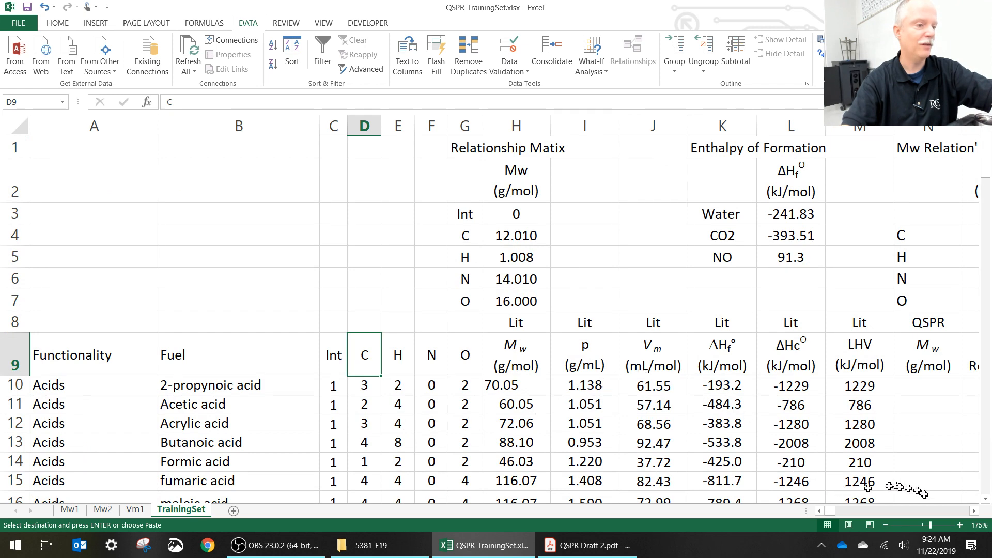
click(974, 511)
click(973, 510)
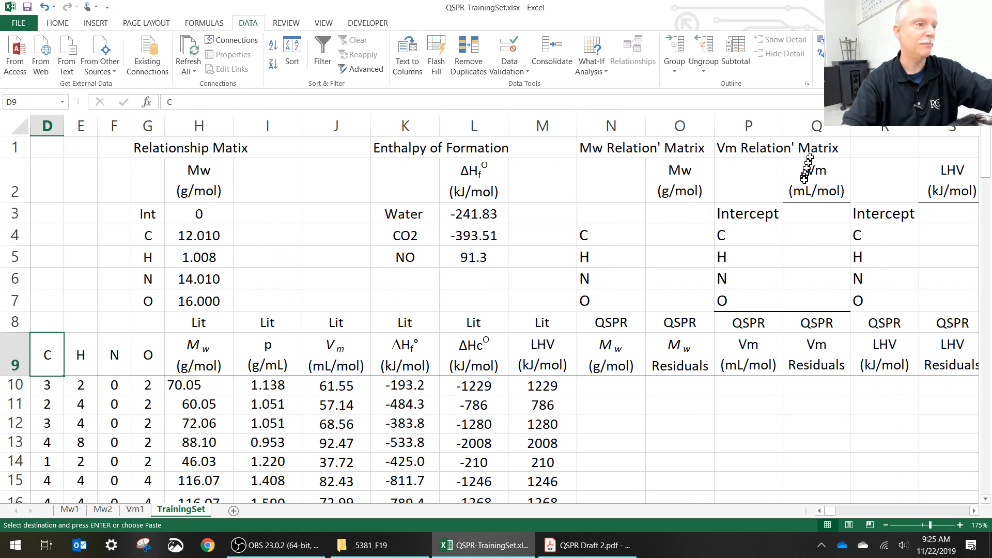
drag(814, 213, 824, 297)
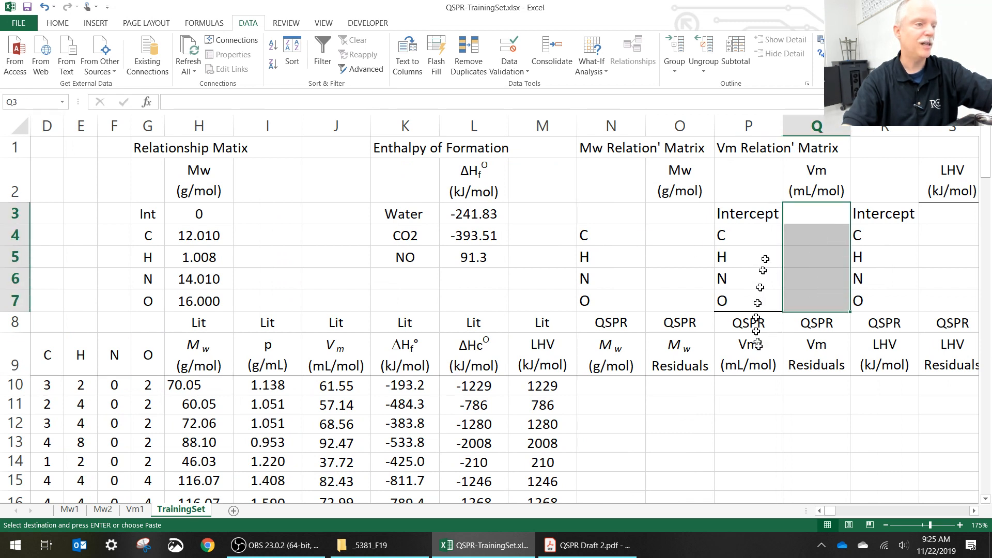
key(ctrl+v)
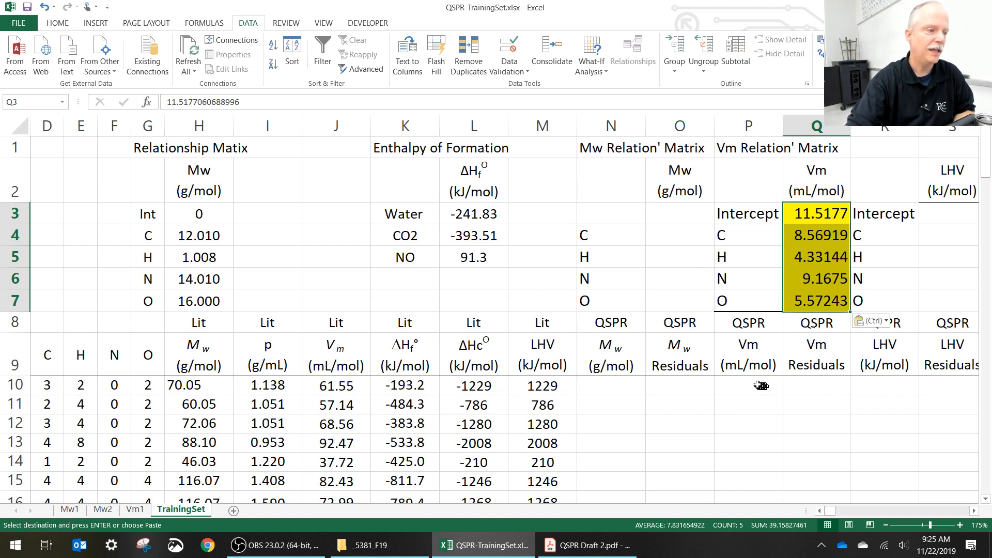
click(755, 383)
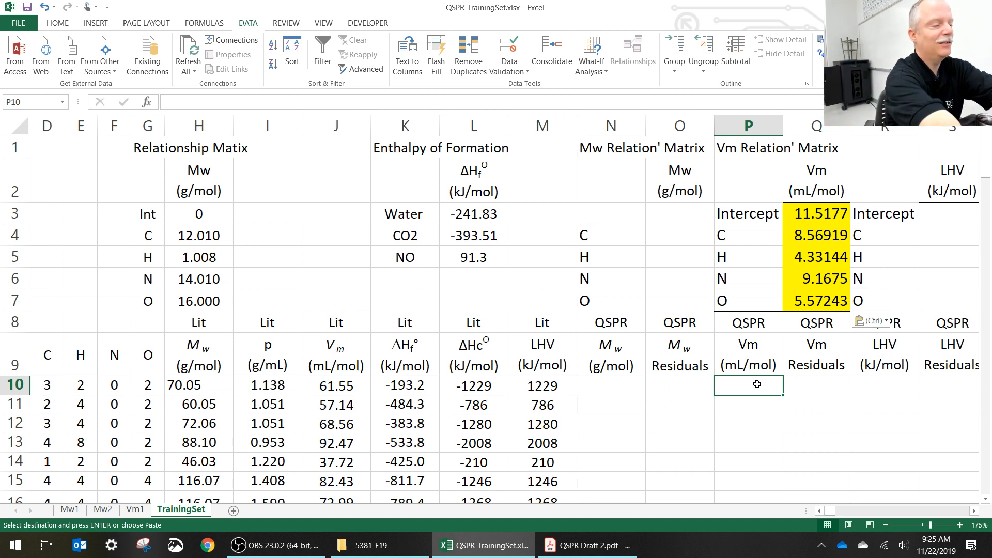
key(ctrl+Down)
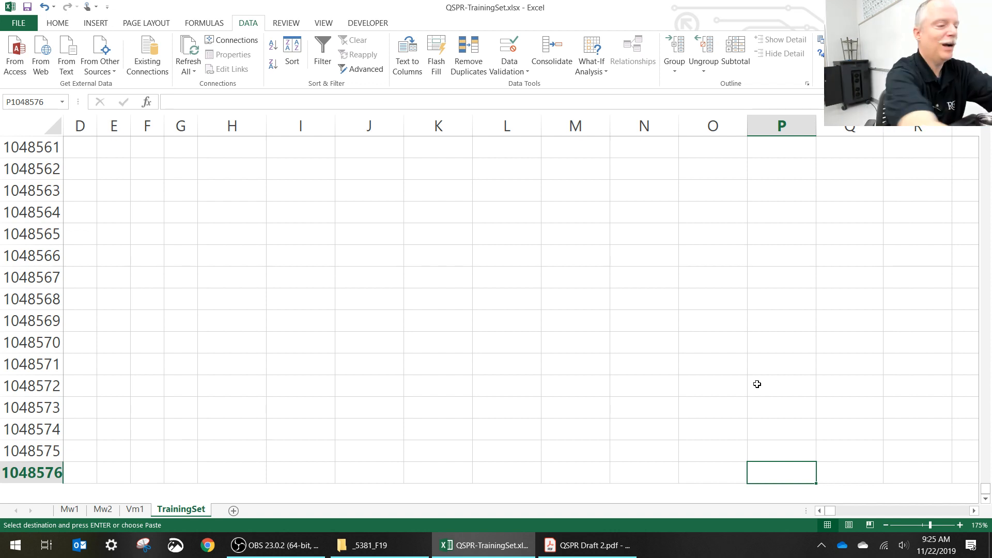
key(Up)
key(ctrl+Up)
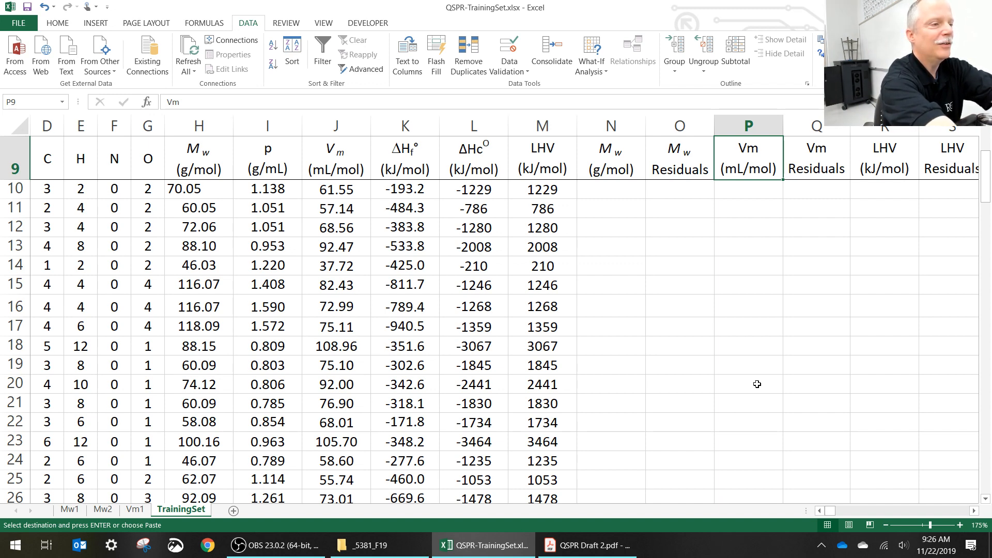
Step: Select the empty QSPR Vm range P10:P120, using the filled LHV column to reach row 120, with P10 as the active cell
key(Left)
key(Left)
key(Left)
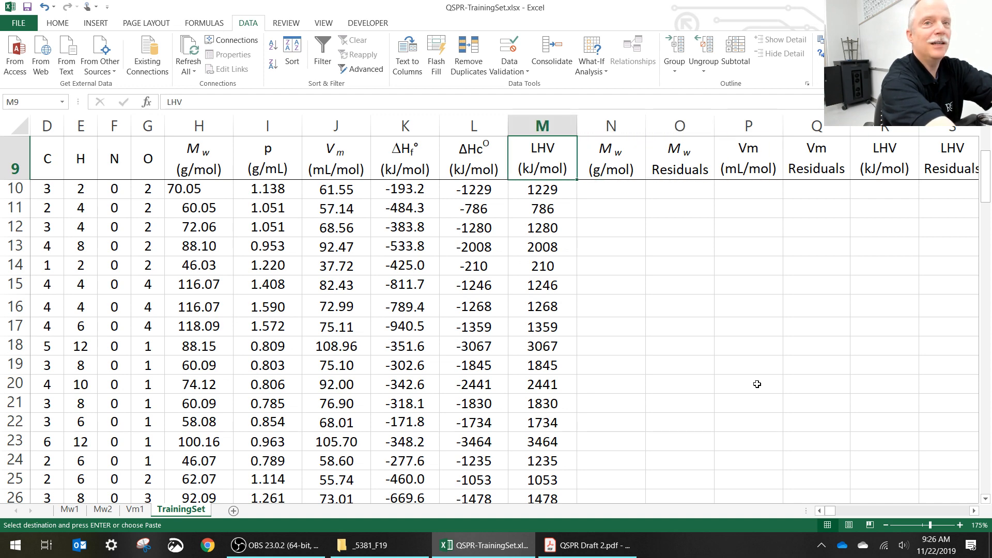
key(ctrl+Down)
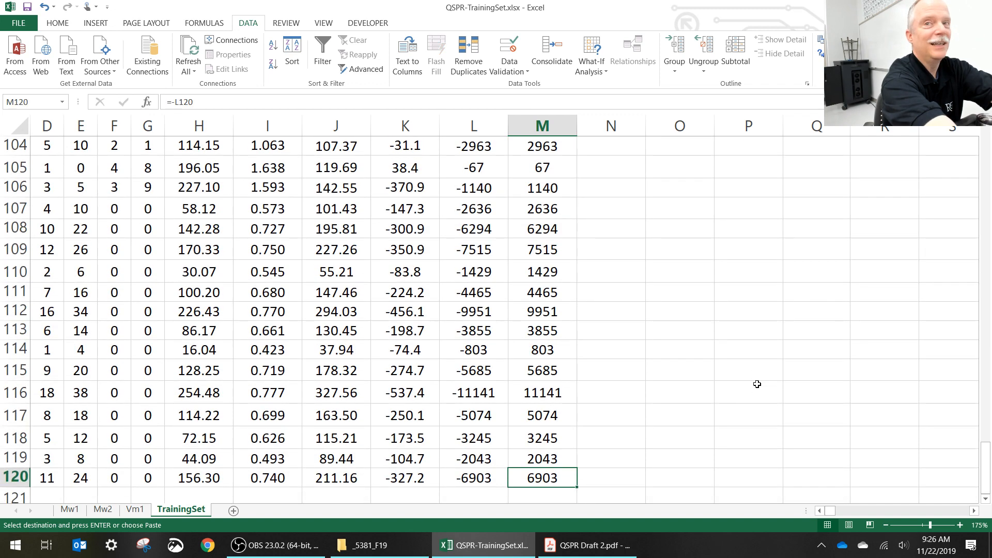
key(Right)
key(Right)
key(Right)
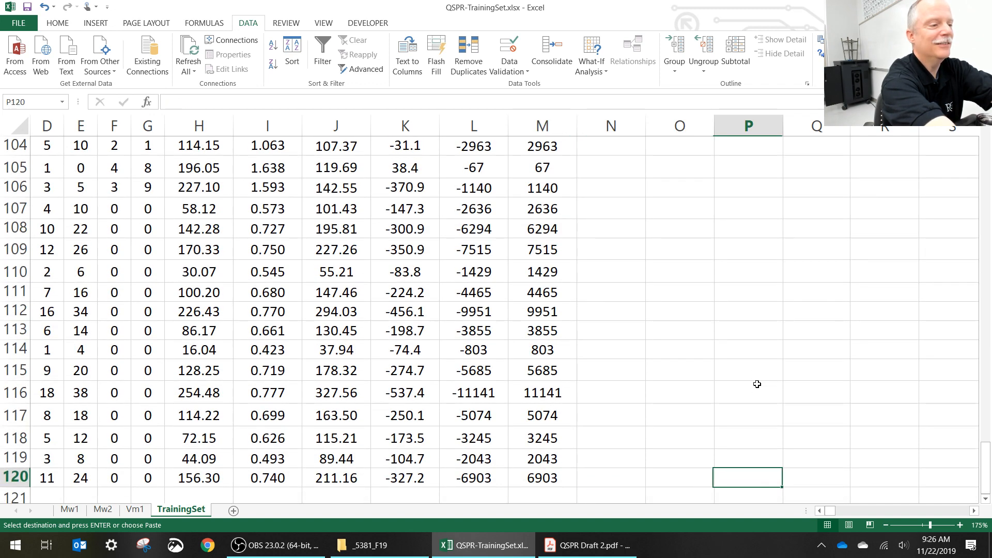
key(ctrl+shift+Up)
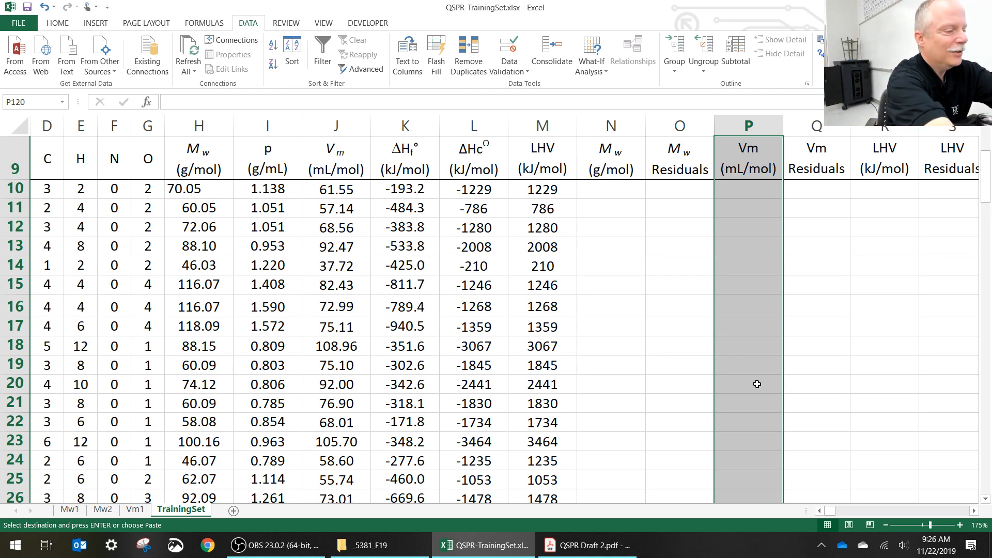
key(shift+Down)
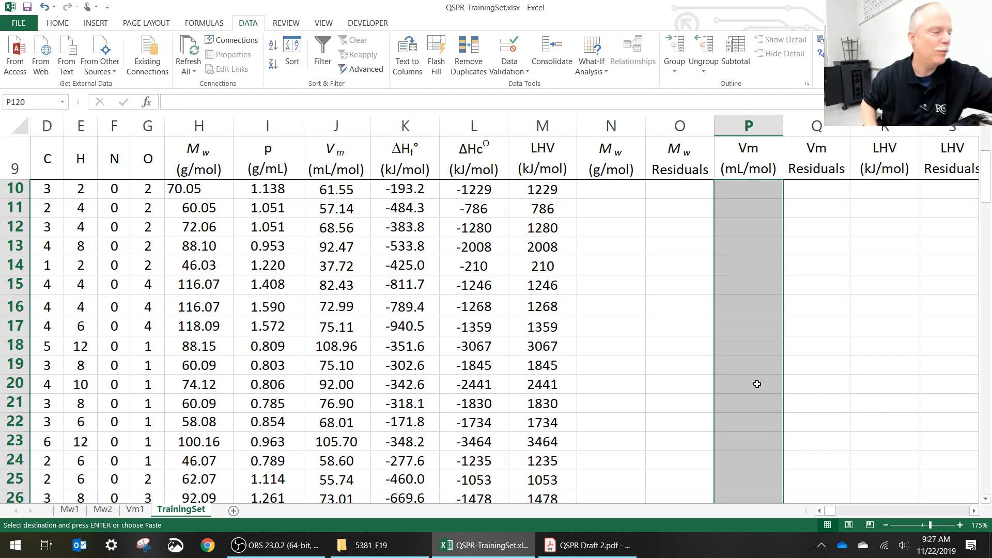
key(Tab)
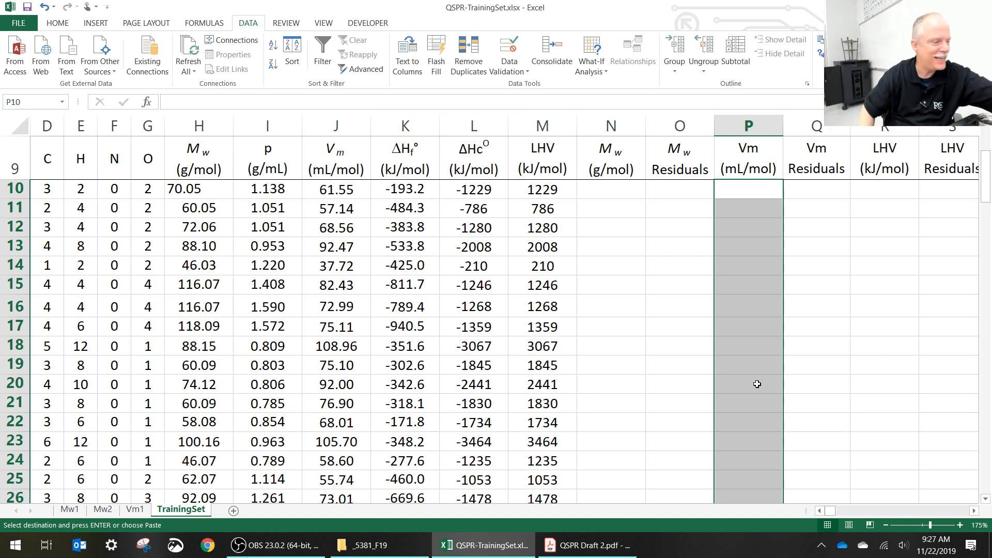
key(Tab)
key(Tab)
key(Tab)
key(Tab)
key(Tab)
key(Tab)
key(Tab)
key(Tab)
key(Tab)
key(Tab)
key(Tab)
key(Tab)
key(Tab)
key(Tab)
key(Tab)
key(Tab)
key(Tab)
key(Tab)
key(Tab)
key(Tab)
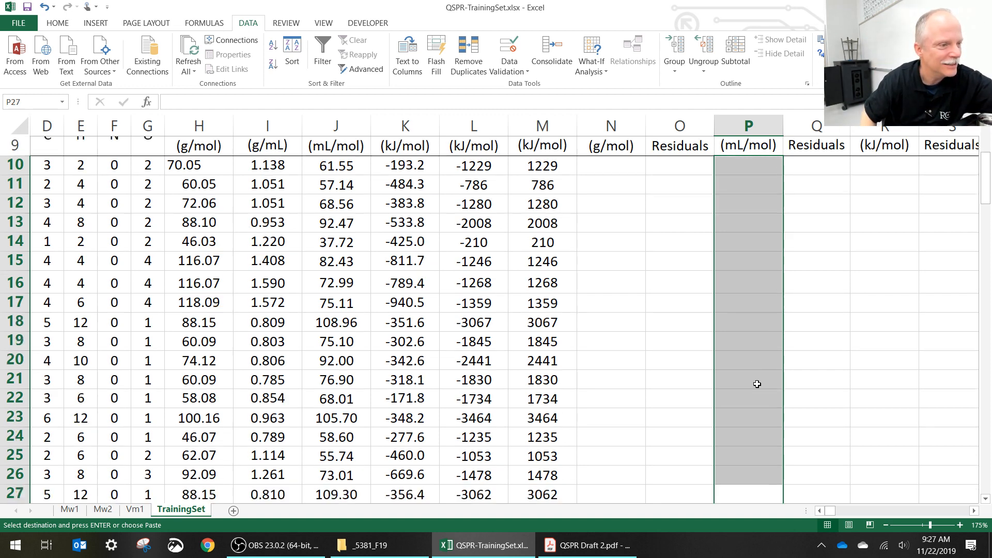
Step: Cycle the active cell forward and backward through the selected QSPR Vm range P10:P120, returning it to P10
key(Tab)
key(Tab)
key(Tab)
key(Tab)
key(Tab)
key(Tab)
key(Tab)
key(Tab)
key(Tab)
key(Tab)
key(Tab)
key(Tab)
key(Tab)
key(Tab)
key(Tab)
key(Tab)
key(Tab)
key(Tab)
key(Tab)
key(Tab)
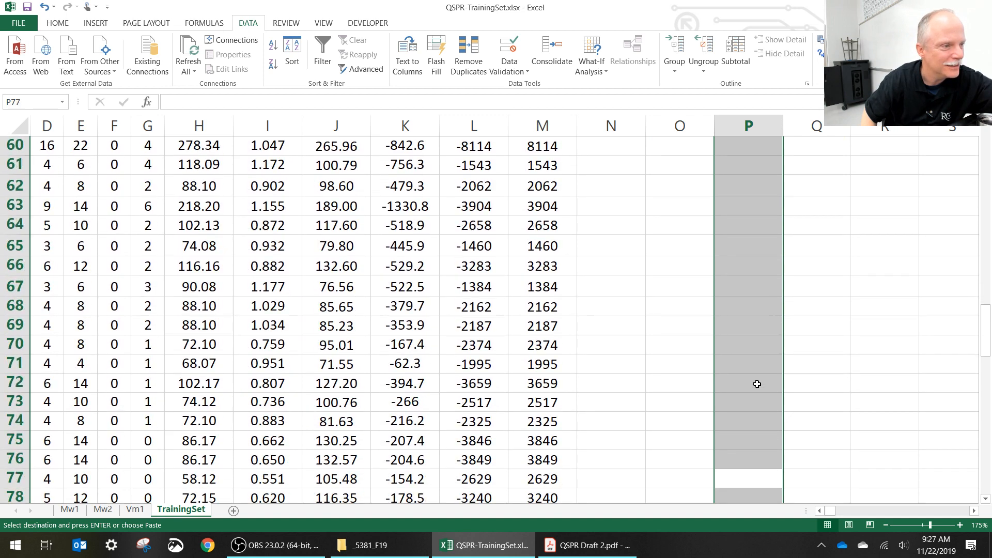
key(Tab)
key(Tab)
key(Tab)
key(Tab)
key(Tab)
key(Tab)
key(Tab)
key(Tab)
key(Tab)
key(Tab)
key(Tab)
key(Tab)
key(Tab)
key(Tab)
key(Tab)
key(Tab)
key(Tab)
key(Tab)
key(Tab)
key(Tab)
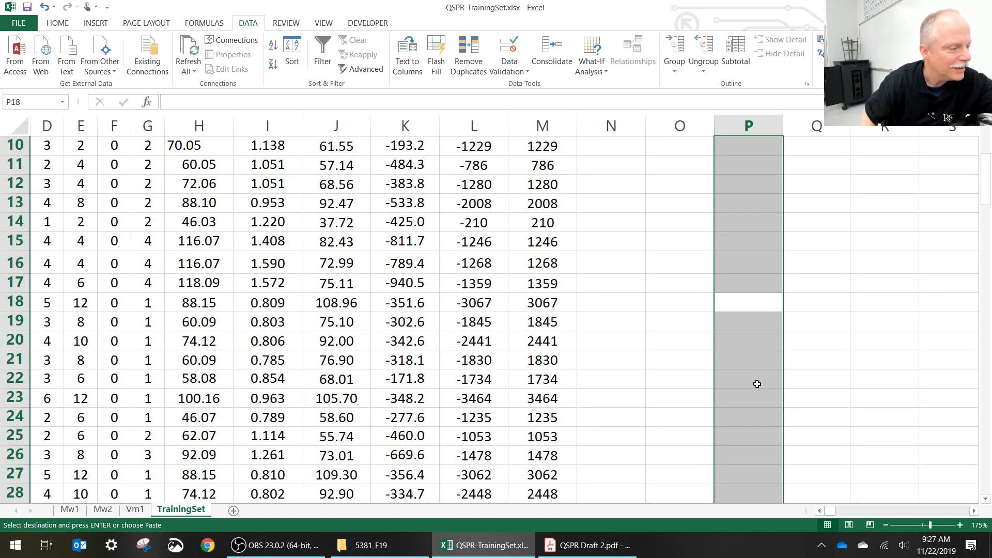
key(shift+Tab)
key(shift+Tab)
key(shift+Tab)
key(shift+Tab)
key(shift+Tab)
key(shift+Tab)
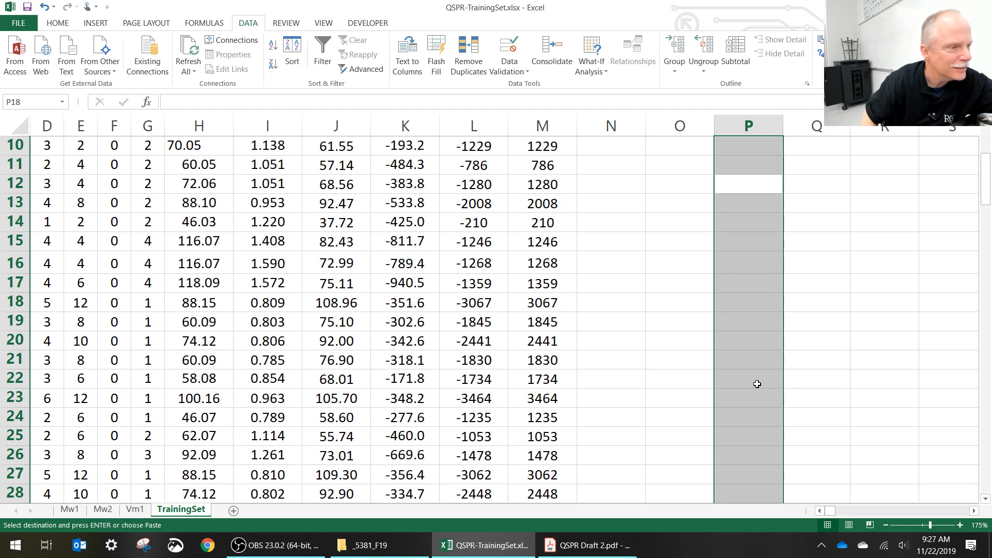
key(shift+Tab)
key(shift+Tab)
key(shift+Tab)
key(shift+Tab)
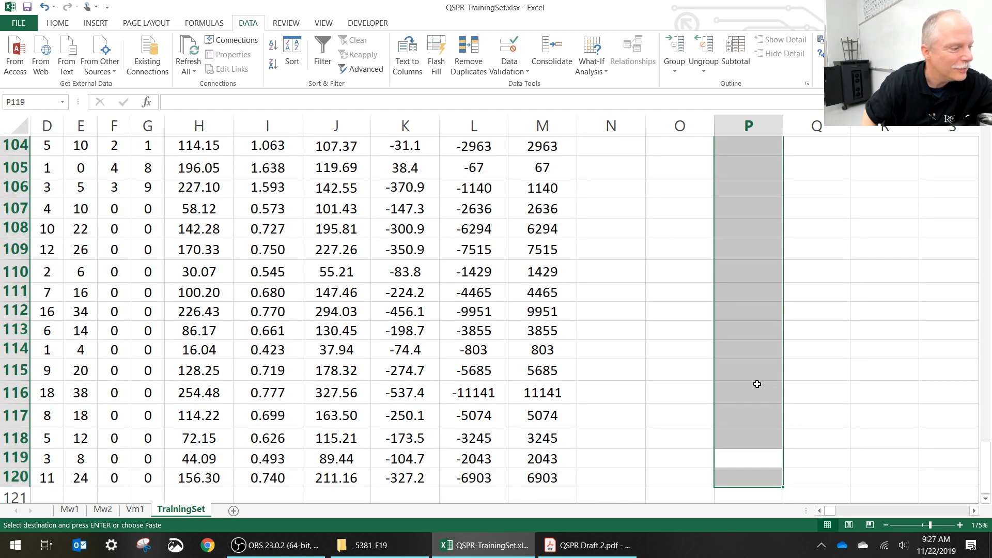
key(Tab)
key(Tab)
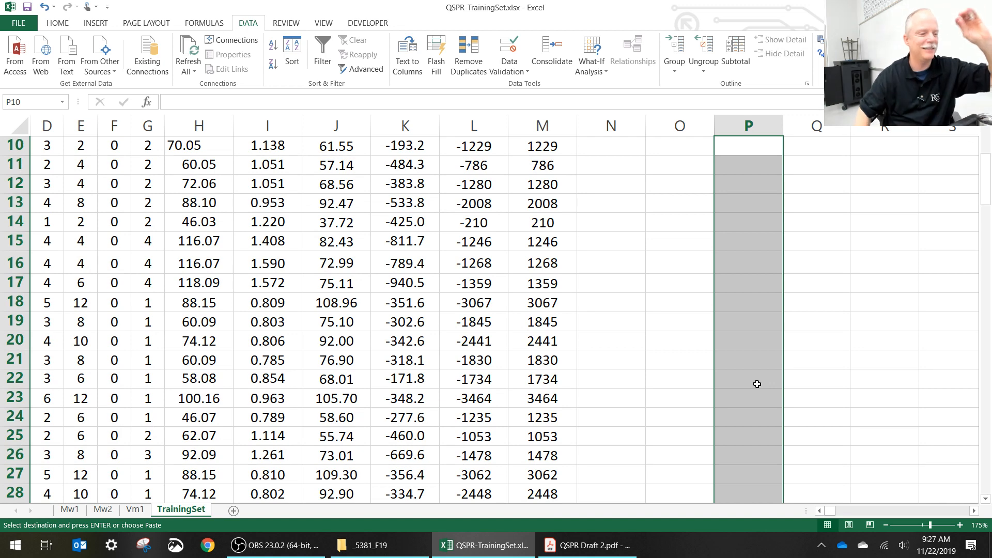
Step: Begin an MMULT formula in the selected QSPR Vm range with the Int, C, H, N and O columns, C10:G120, as the first array
scroll(824, 355, up, 2)
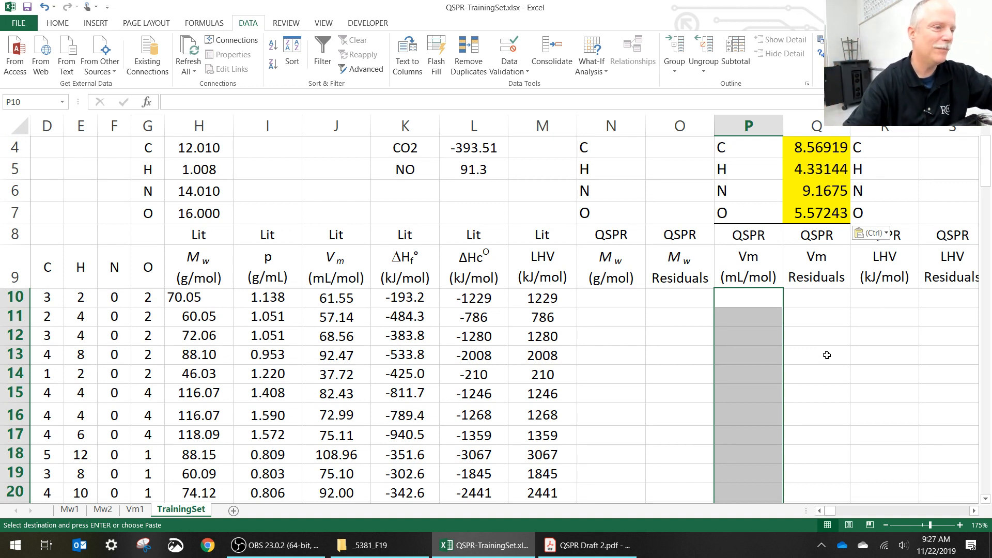
scroll(826, 355, up, 2)
key(Escape)
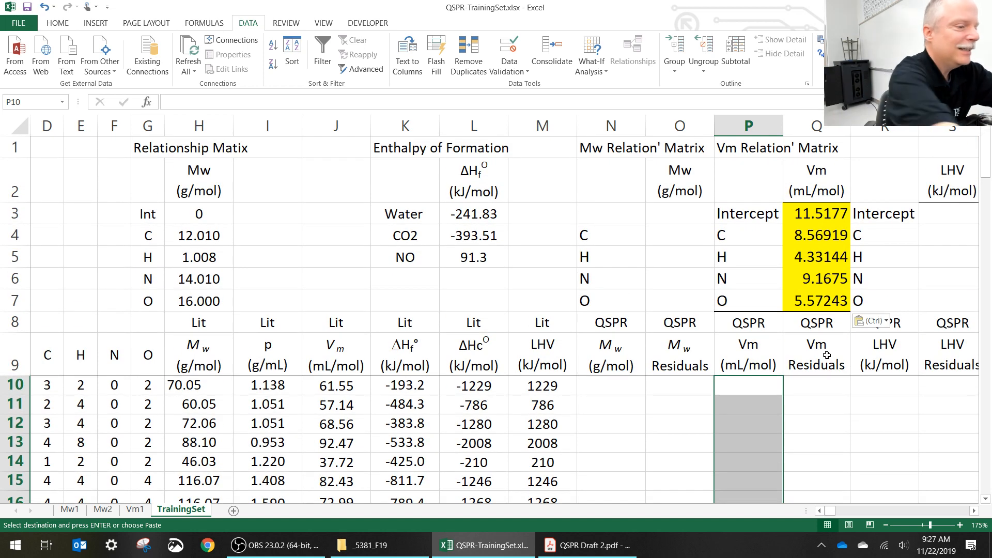
text(=mm)
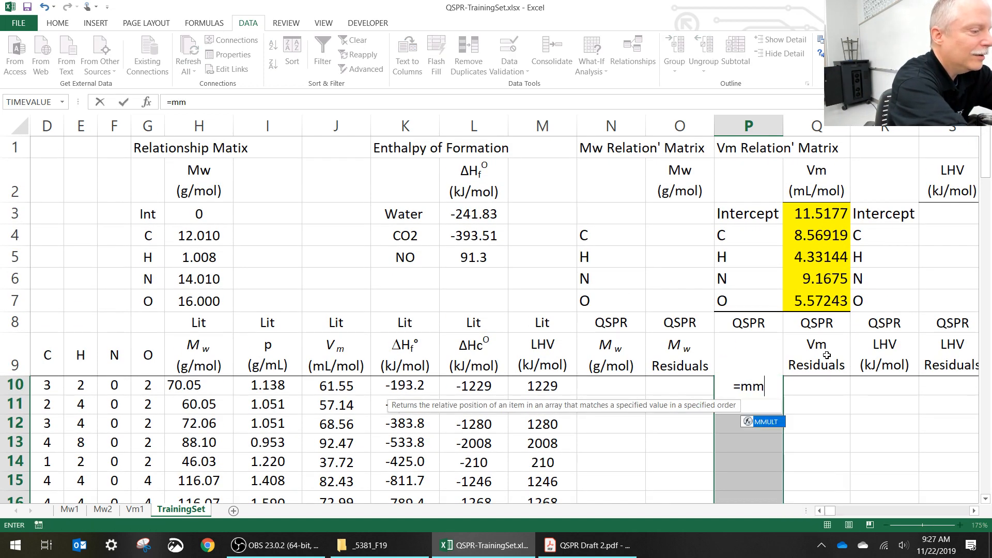
text(ult)
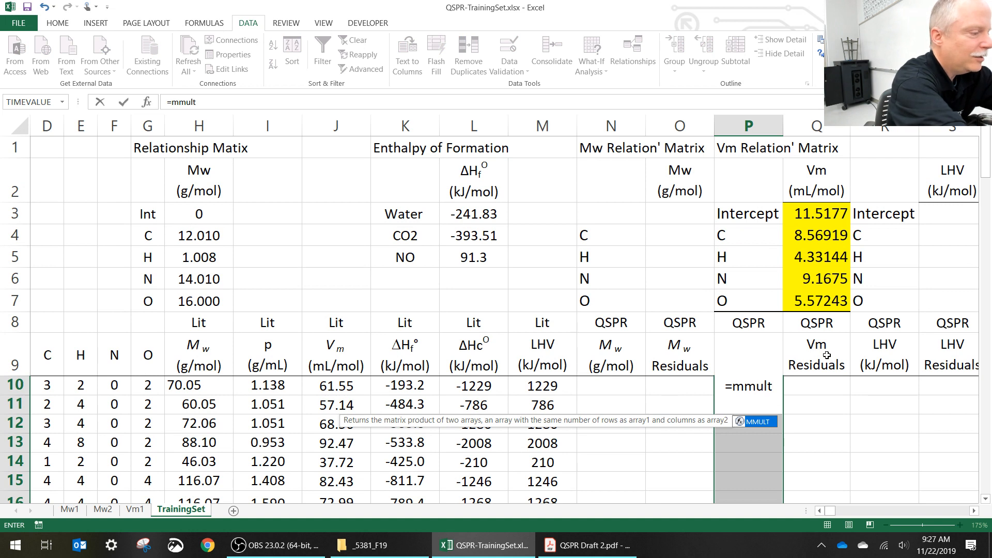
text(()
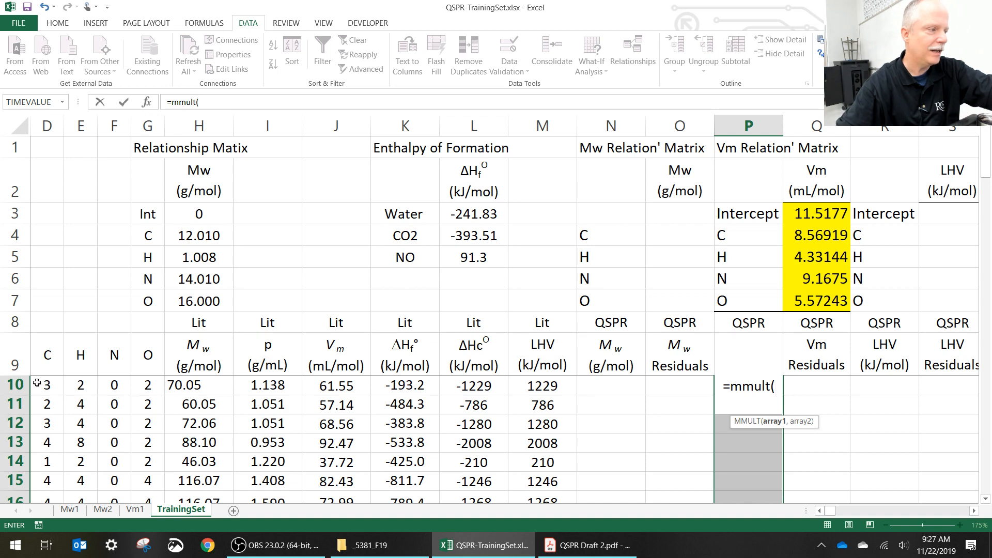
drag(37, 383, 29, 382)
drag(34, 381, 39, 383)
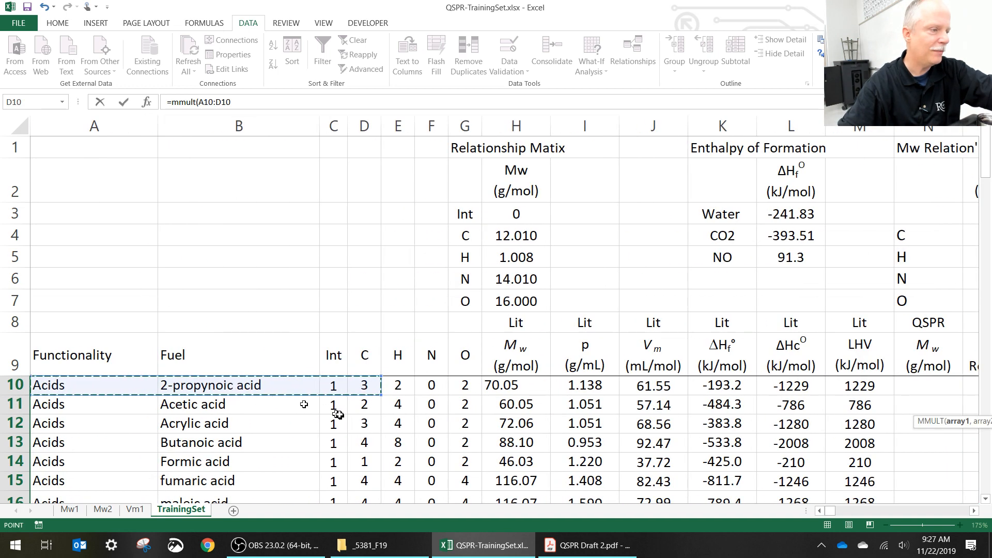
click(335, 385)
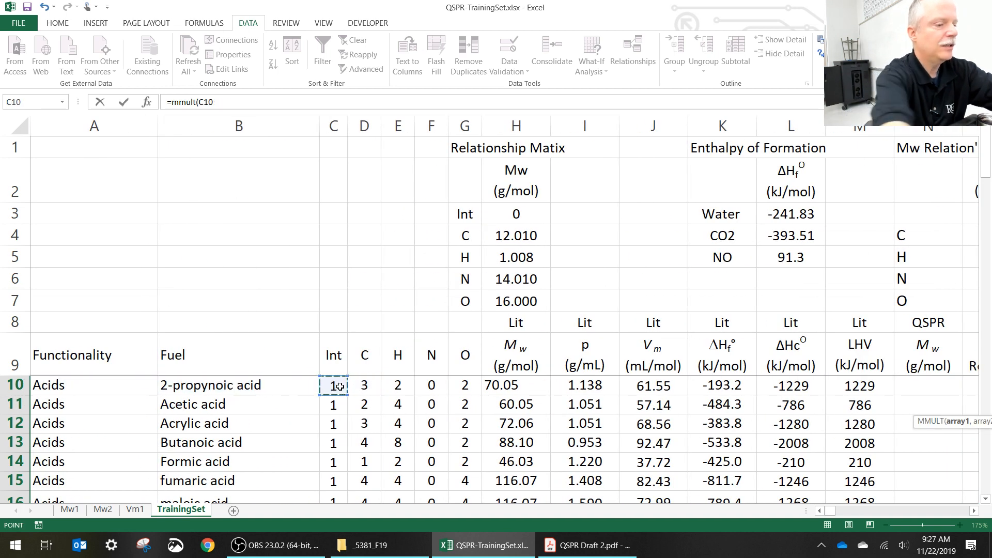
key(shift+Right)
key(shift+Right)
key(shift+Right)
key(shift+Right)
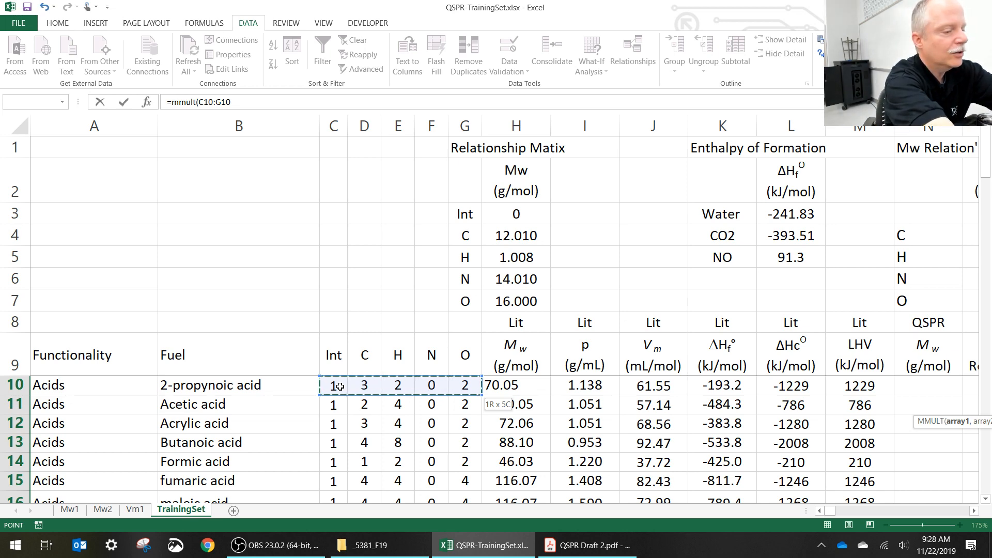
key(ctrl+shift+Down)
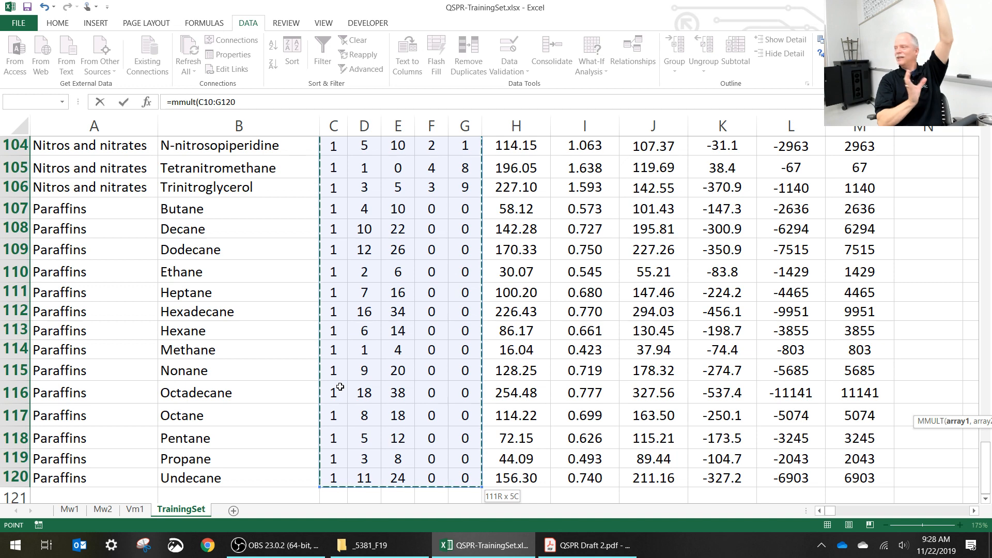
text(,)
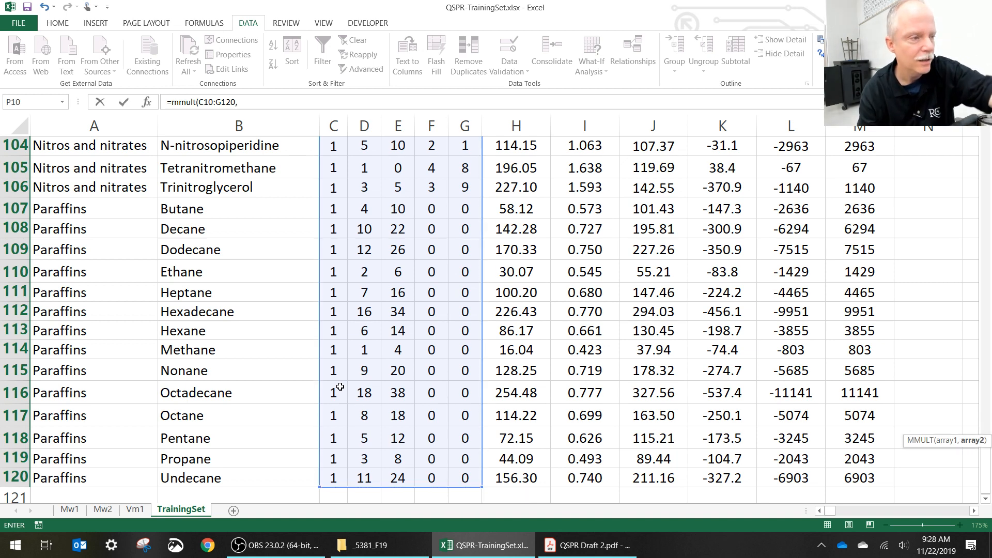
Step: Complete the MMULT with the absolute Vm coefficients $Q$3:$Q$7 as second array, enter it as an array formula in P10:P120, and re-enter it once
scroll(816, 197, up, 17)
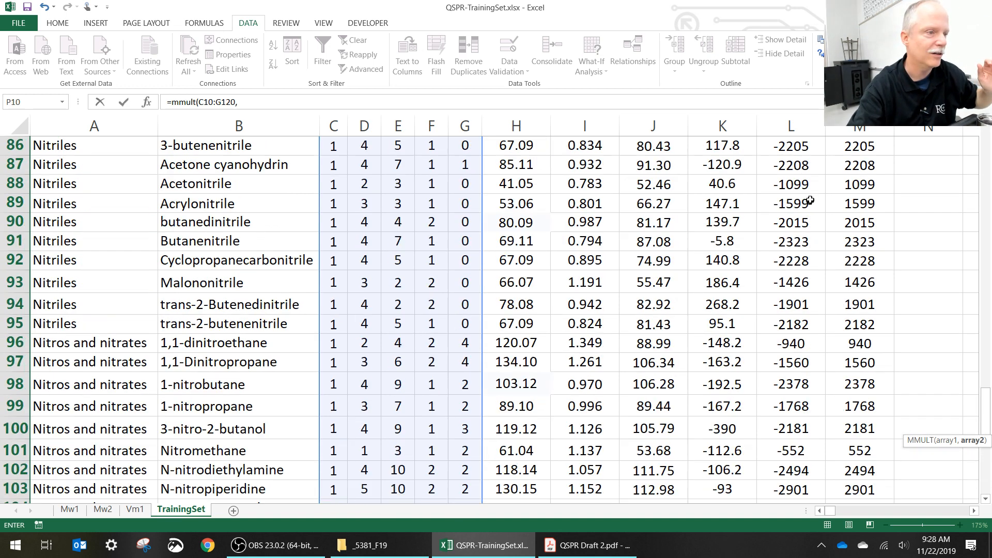
scroll(824, 193, up, 17)
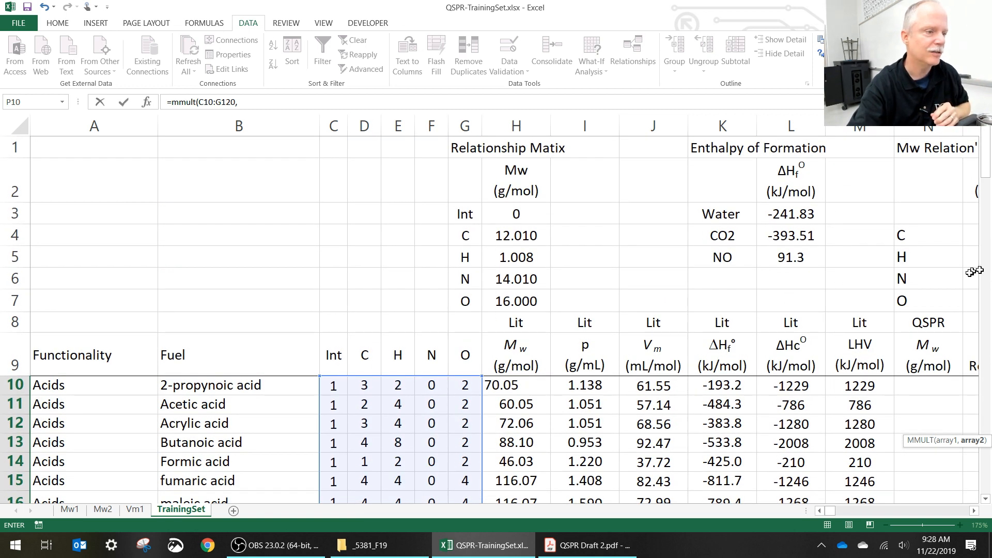
click(974, 511)
click(974, 511)
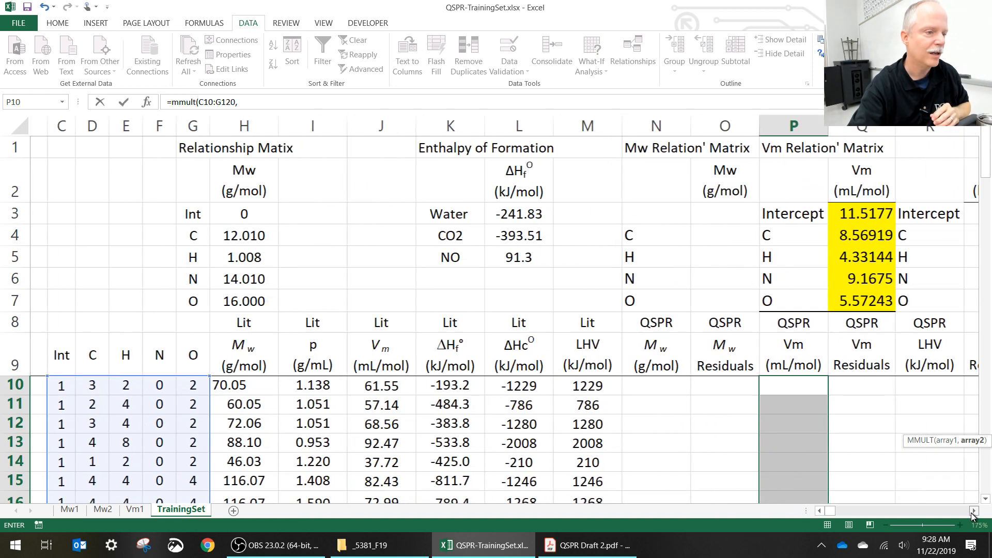
click(434, 101)
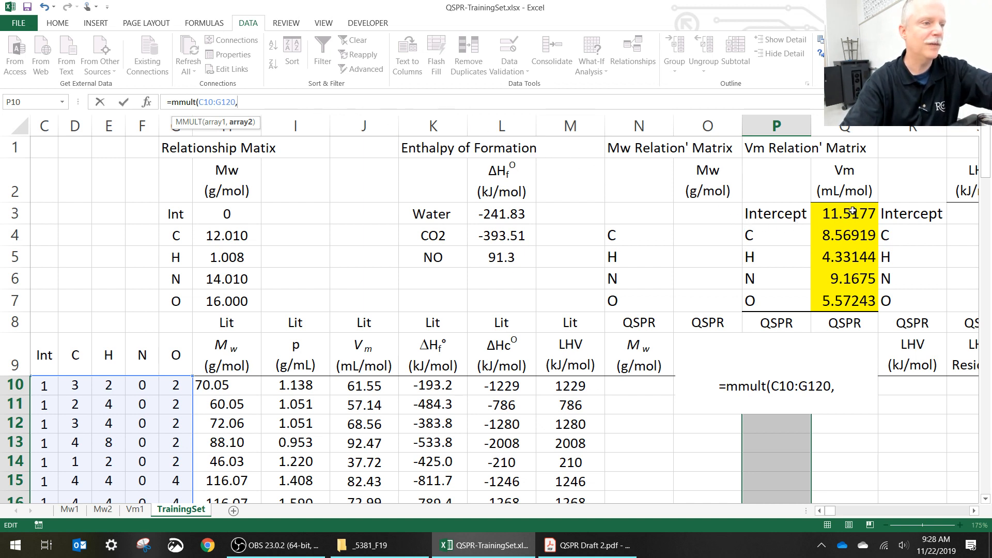
drag(852, 211, 849, 302)
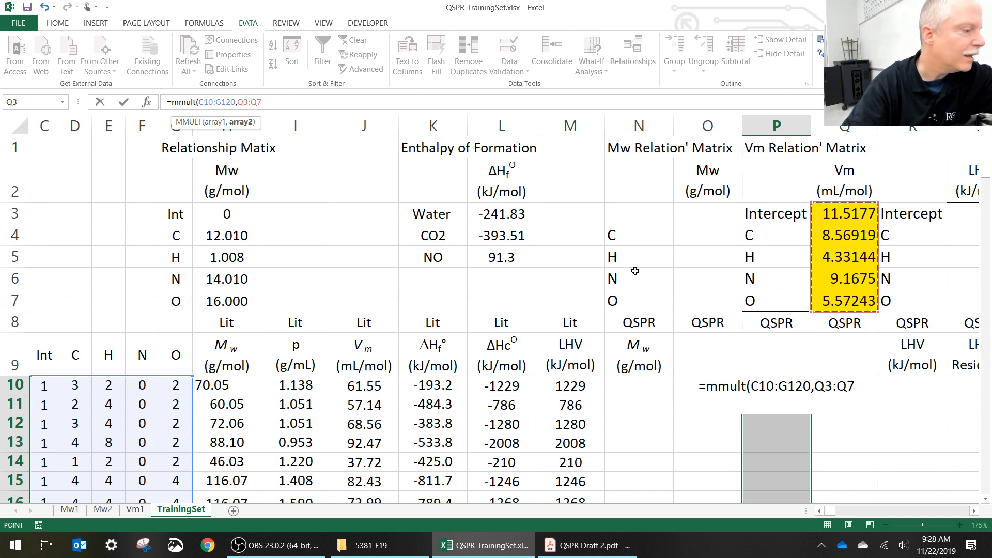
key(F4)
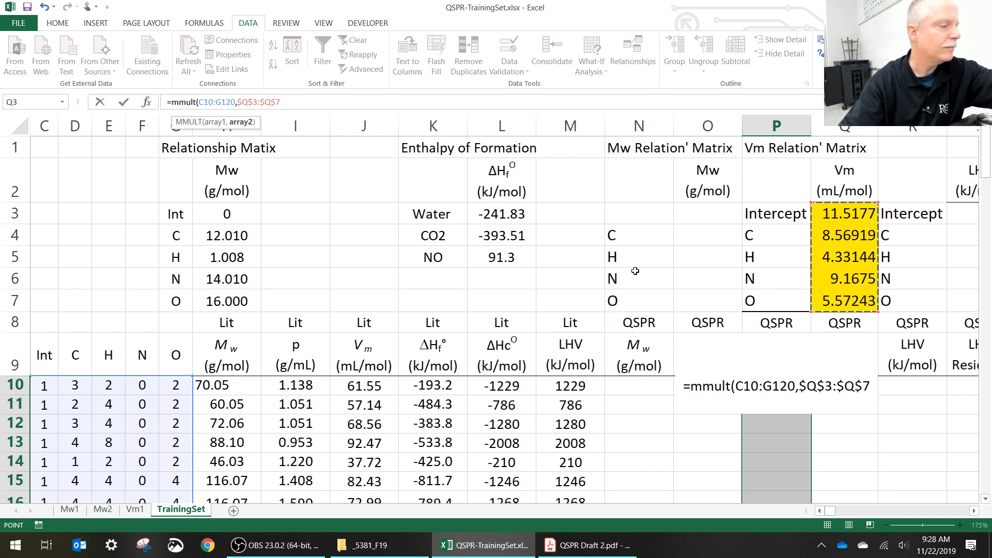
text())
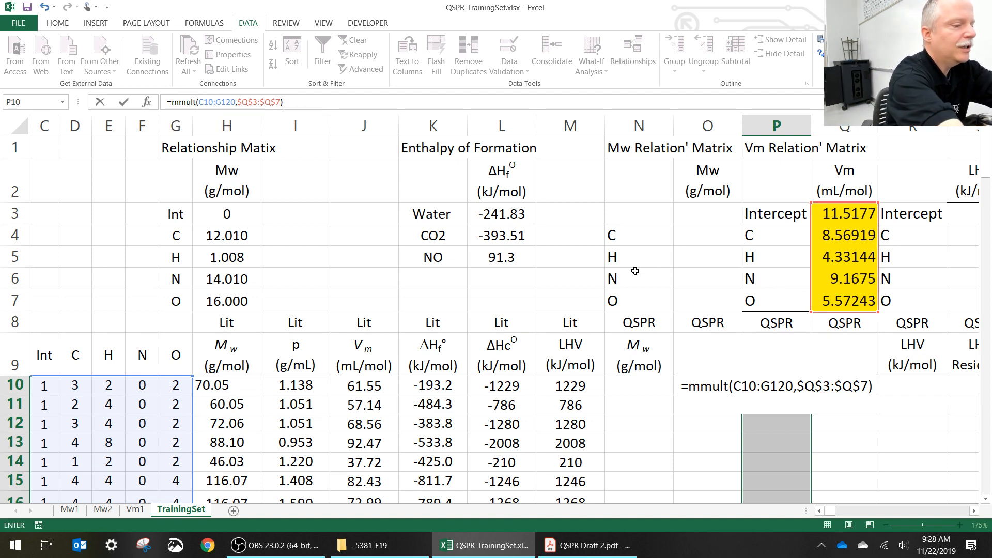
key(ctrl+shift+Return)
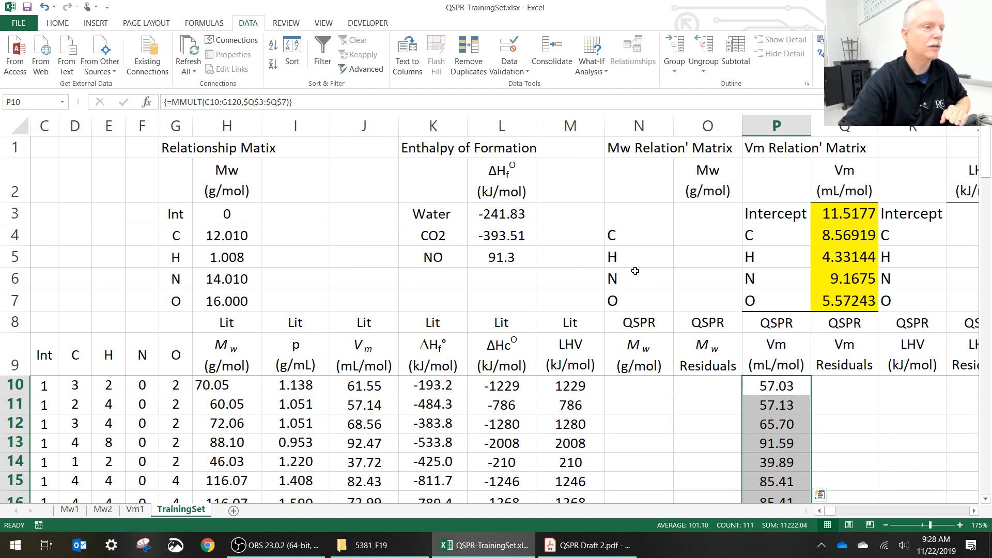
click(523, 97)
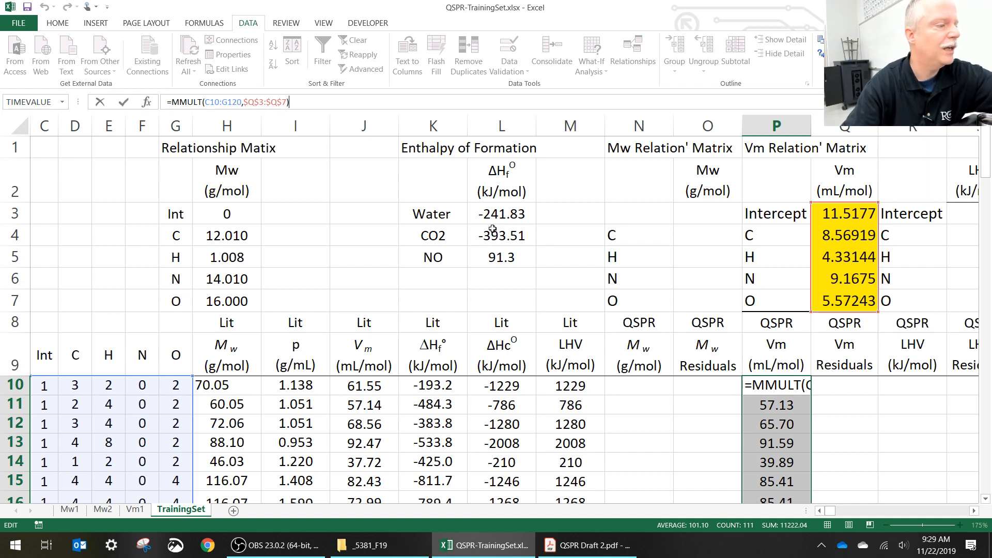
key(ctrl+shift+Return)
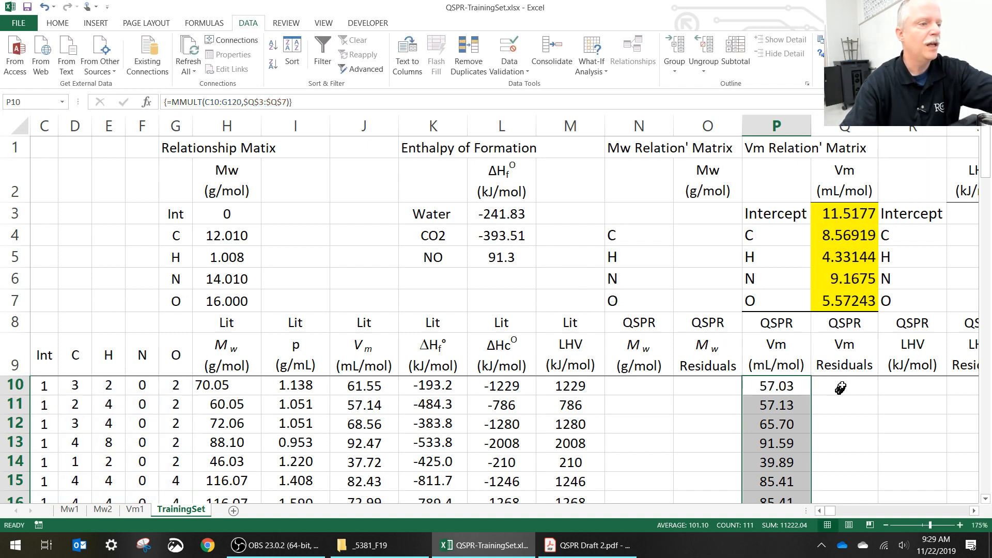
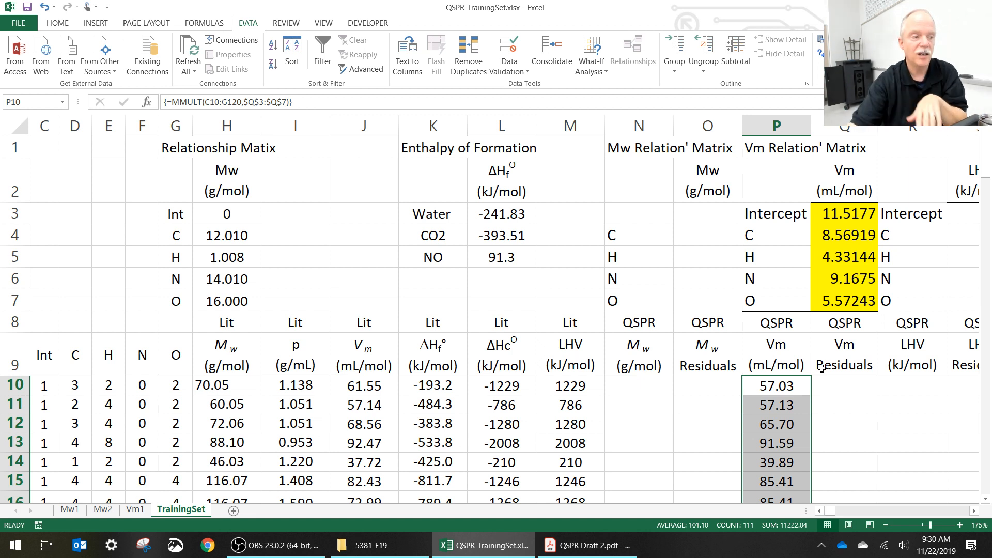
Step: Delete the whole MMULT array result from the QSPR Vm column, P10:P120
click(792, 386)
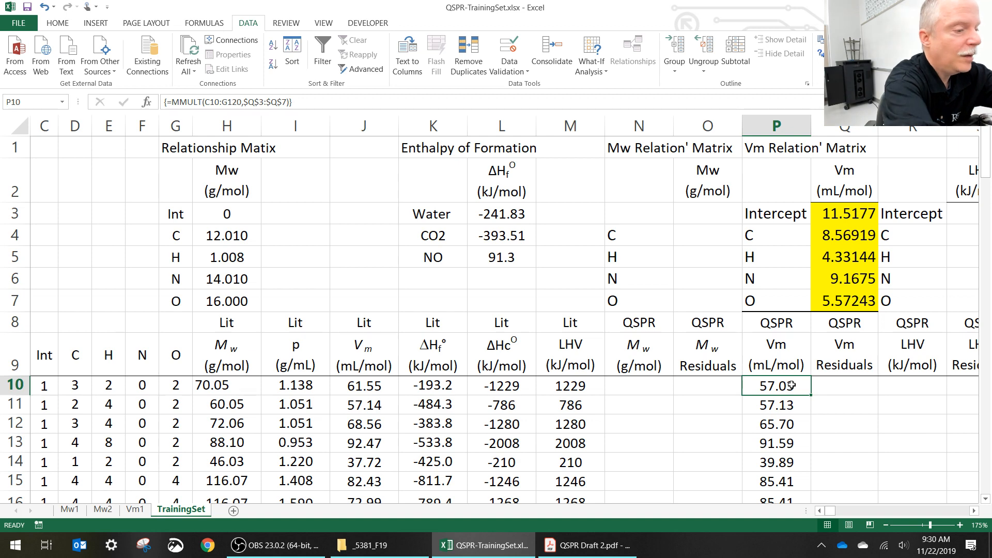
key(ctrl+shift+Down)
key(Delete)
key(Up)
key(Up)
key(Up)
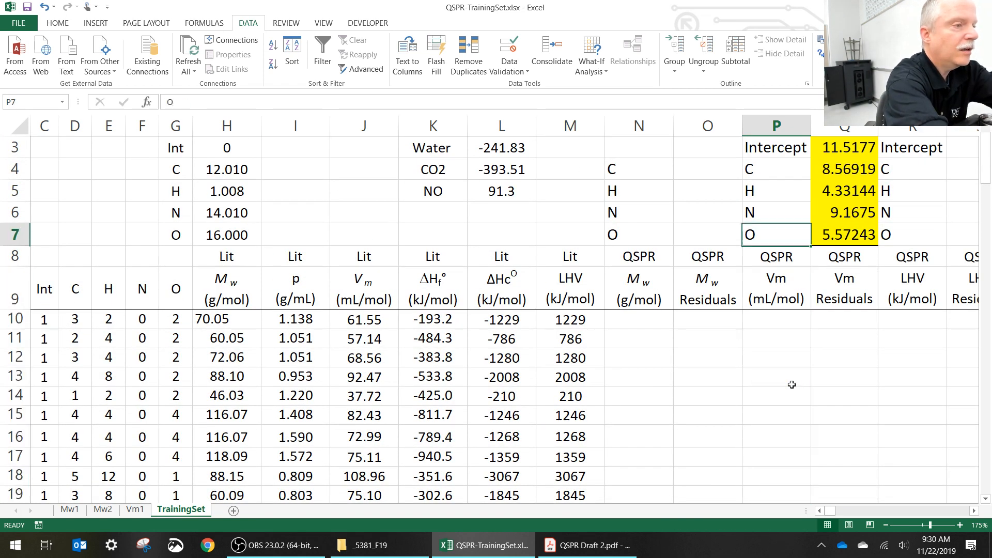
Step: Select the emptied QSPR Vm cells P10:P120, extending row by row from P10 to the last fuel row
click(798, 321)
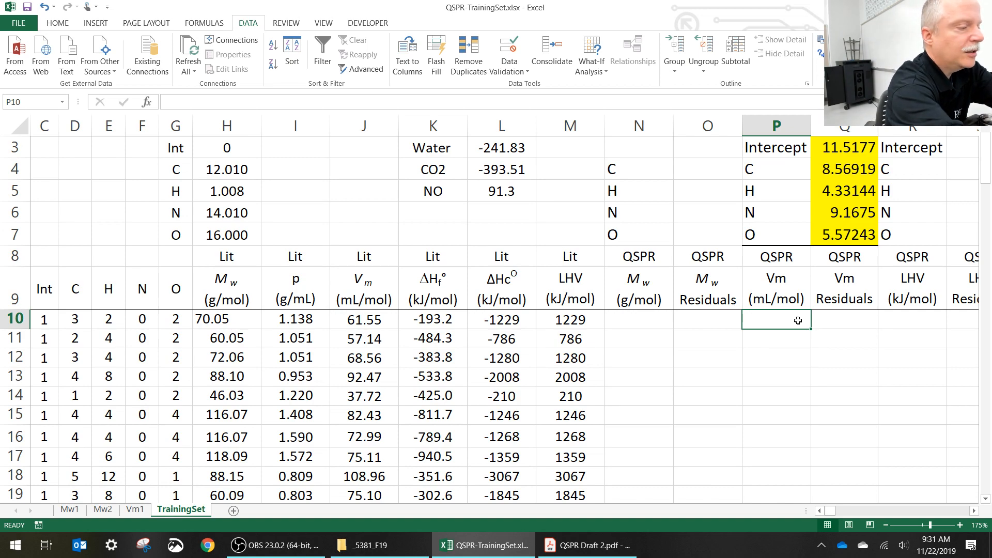
key(shift+Down)
key(shift+Down)
key(shift+Down)
key(shift+Down)
key(shift+Down)
key(shift+Down)
key(shift+Down)
key(shift+Down)
key(shift+Down)
key(shift+Down)
key(shift+Down)
key(shift+Down)
key(shift+Down)
key(shift+Down)
key(shift+Down)
key(shift+Down)
key(shift+Down)
key(shift+Down)
key(shift+Down)
key(shift+Down)
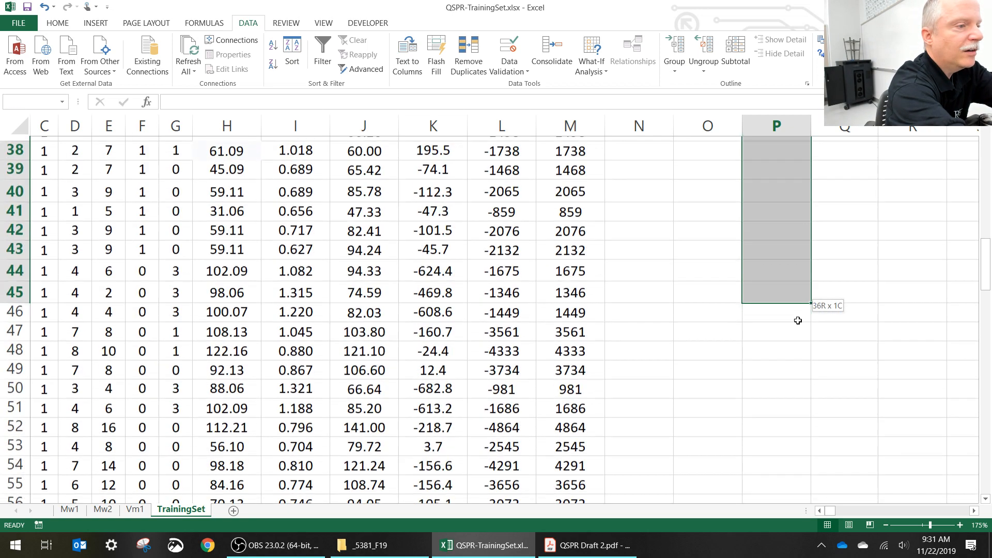
key(shift+Down)
key(shift+Down)
key(shift+Down)
key(shift+Down)
key(shift+Down)
key(shift+Down)
key(shift+Down)
key(shift+Down)
key(shift+Down)
key(shift+Down)
key(shift+Down)
key(shift+Down)
key(shift+Down)
key(shift+Down)
key(shift+Down)
key(shift+Down)
key(shift+Down)
key(shift+Down)
key(shift+Down)
key(shift+Down)
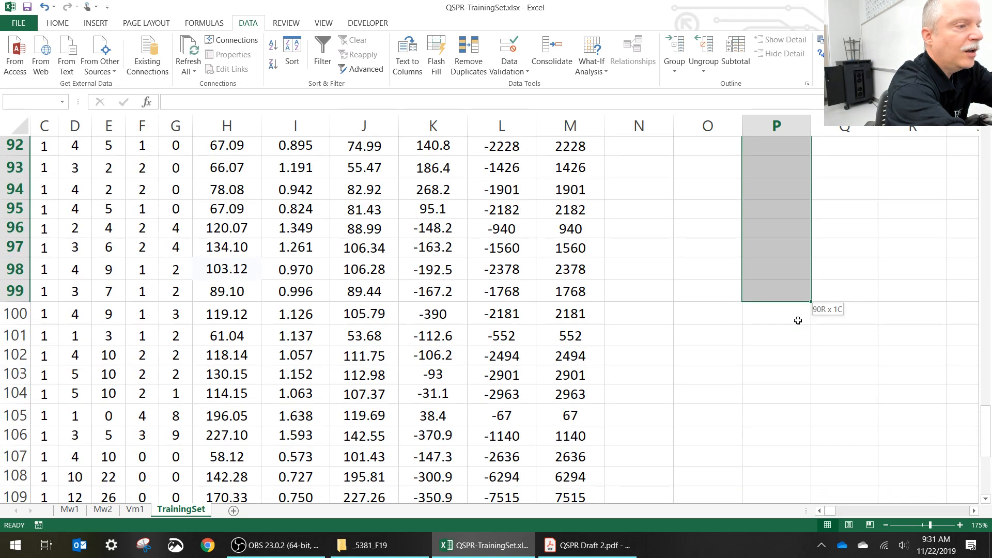
key(shift+Down)
key(shift+Down)
key(shift+Down)
key(shift+Down)
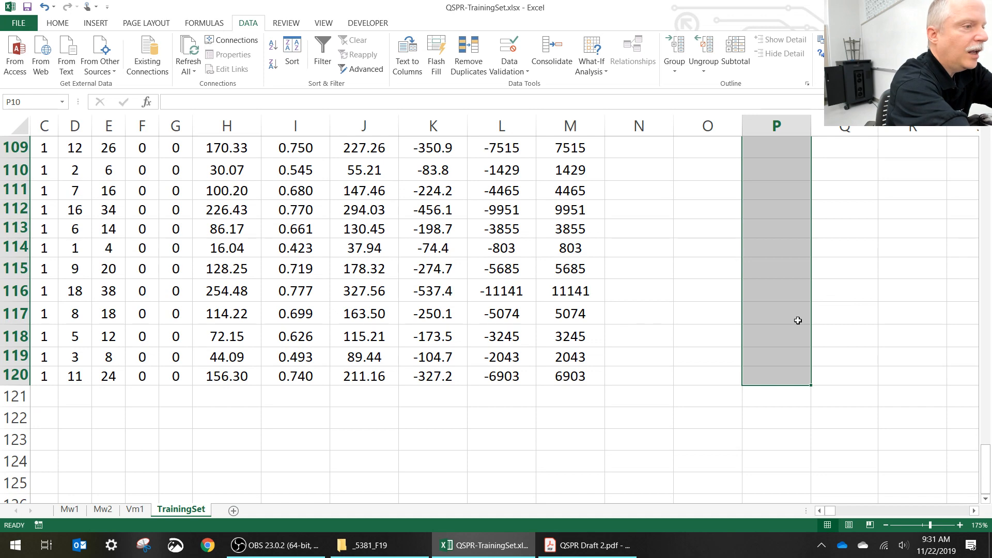
Step: Begin an MMULT formula in the selected QSPR Vm cells with the atom-count range C10:G120 as first array
text(=mmult)
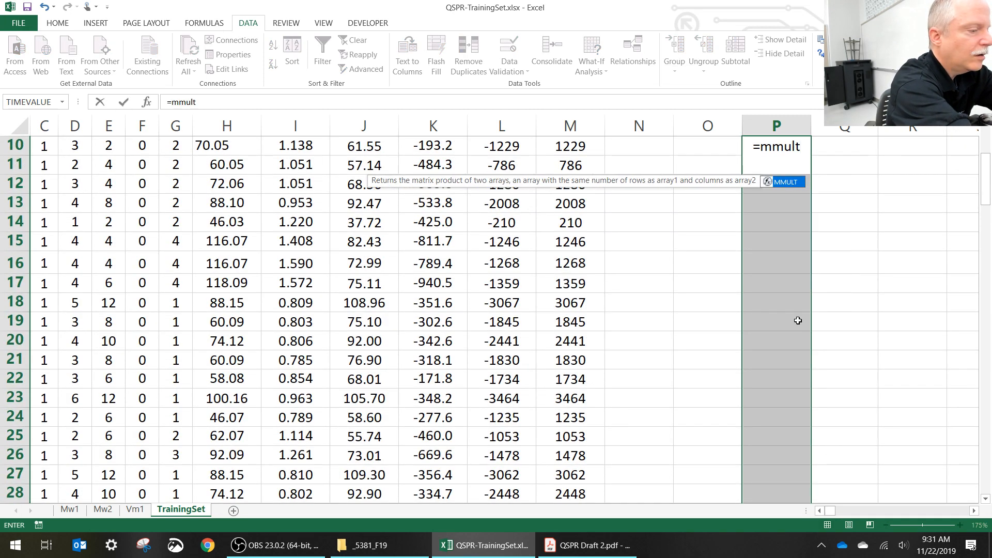
text(()
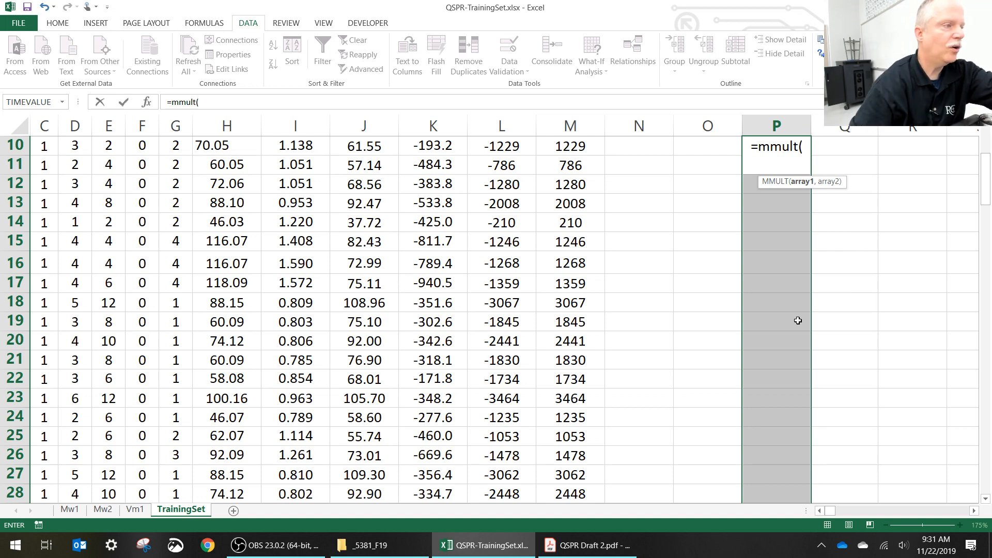
scroll(646, 336, up, 1)
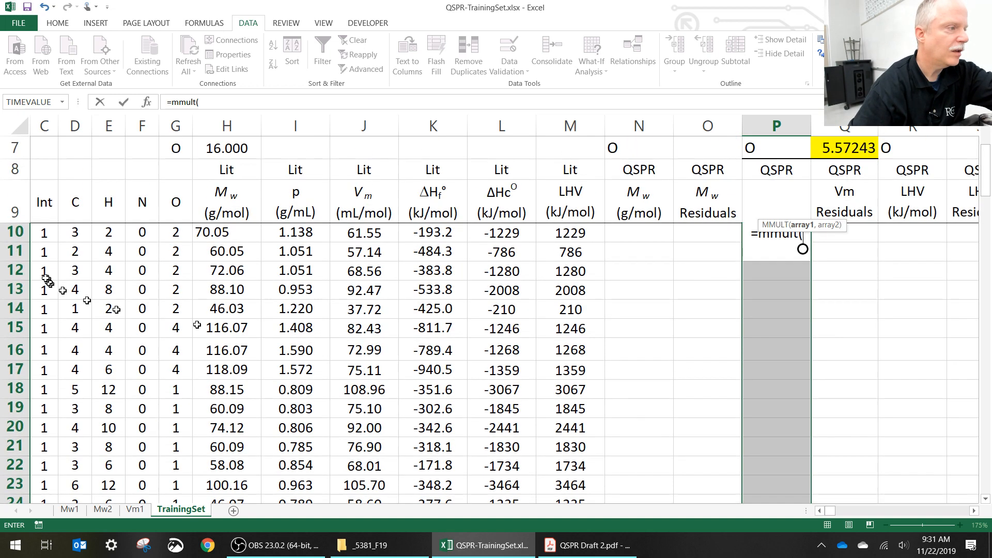
click(43, 233)
key(shift+Right)
key(shift+Right)
key(shift+Right)
key(shift+Right)
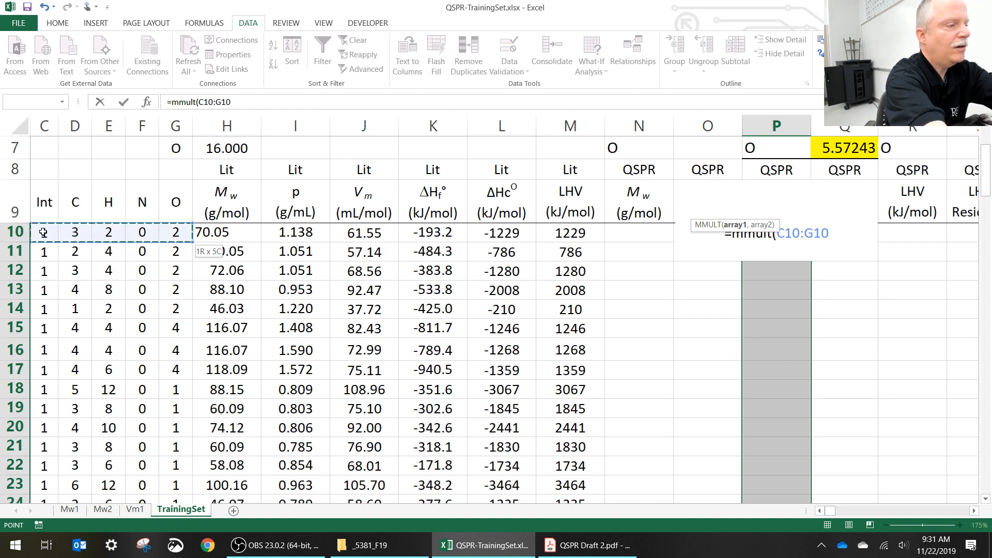
key(ctrl+shift+Down)
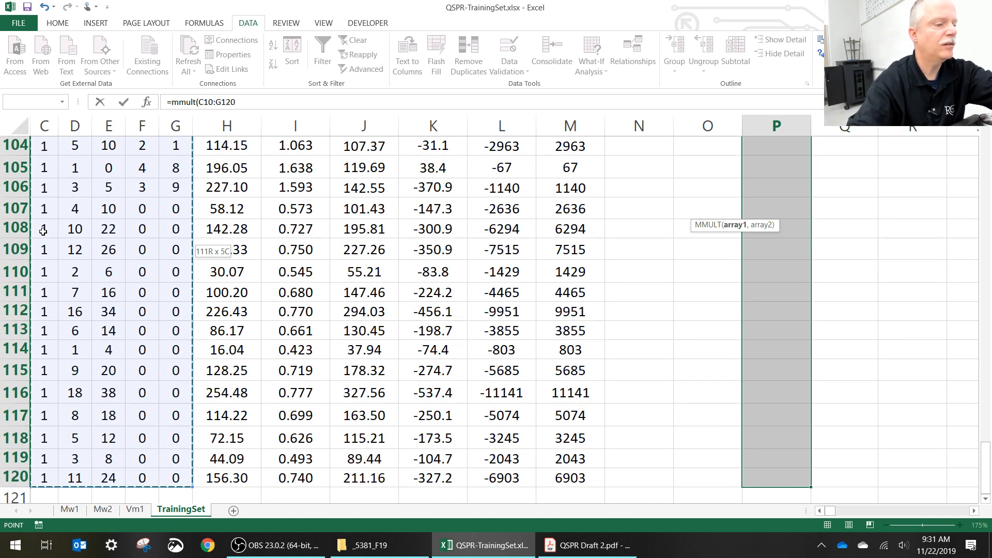
text(,)
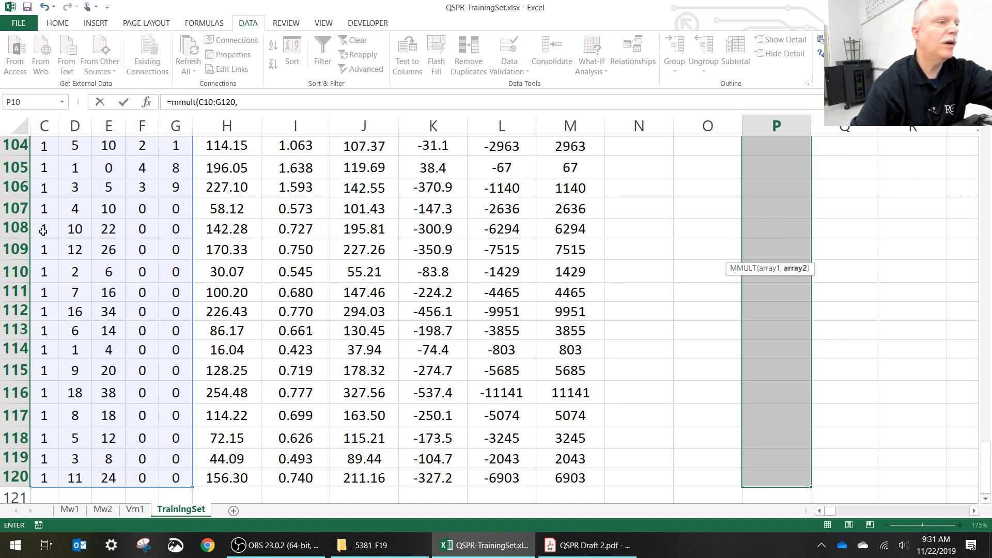
Step: Complete the MMULT with the Vm coefficients Q3:Q7 as second array and enter it as an array formula in P10:P120
click(270, 102)
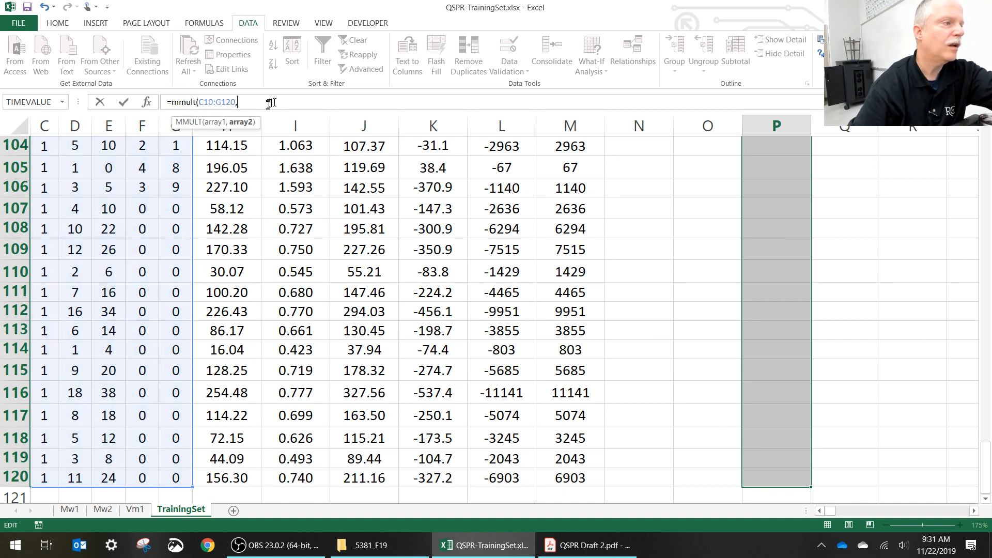
scroll(986, 143, up, 8)
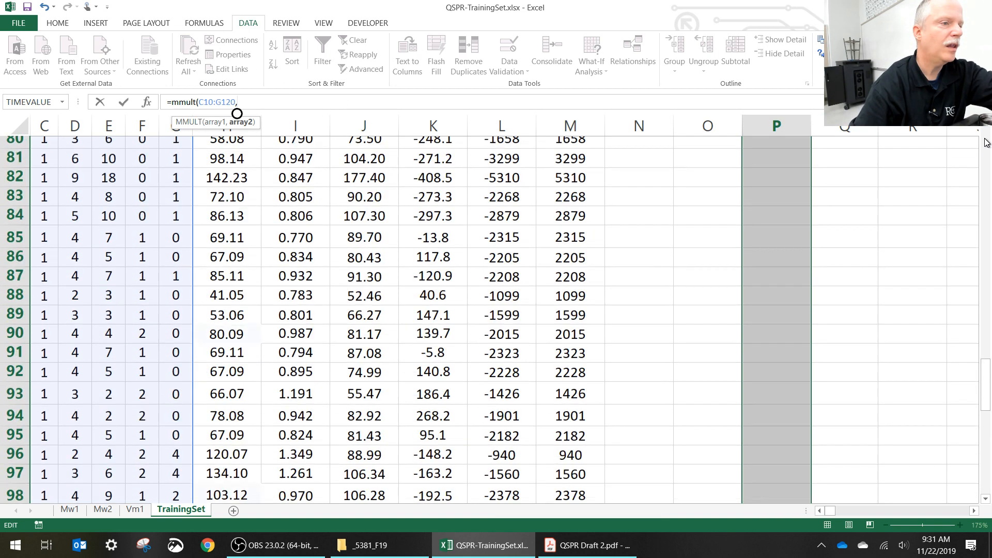
scroll(986, 143, up, 20)
click(851, 216)
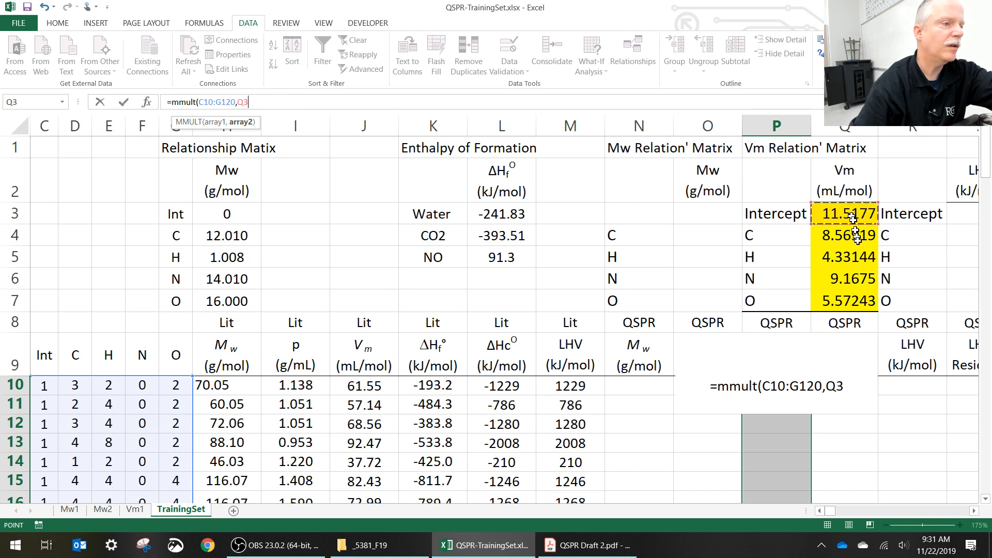
drag(855, 236, 844, 297)
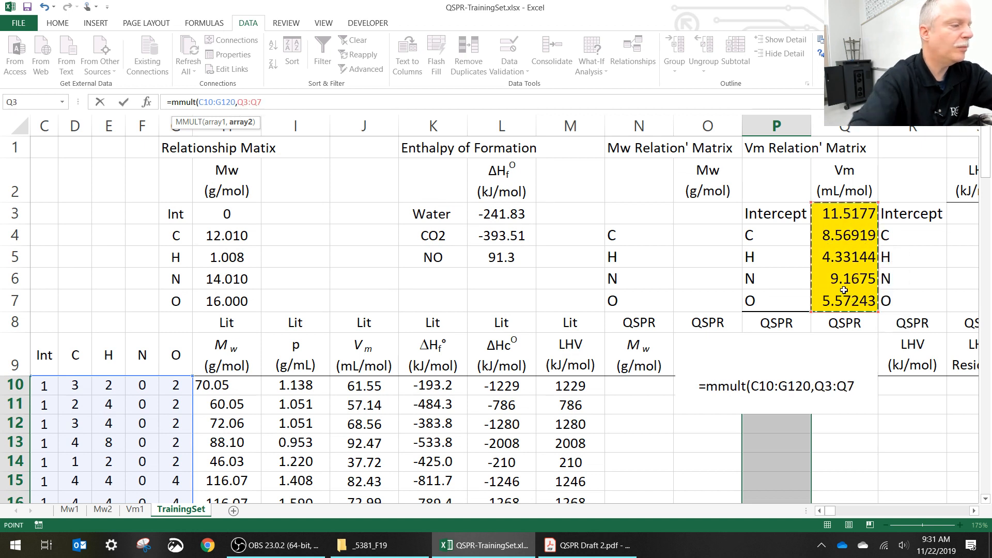
text())
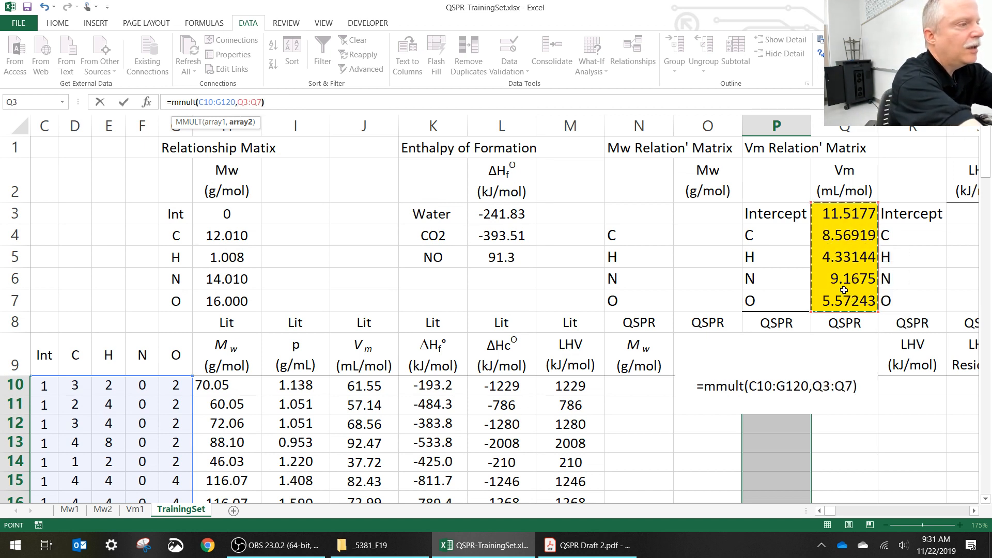
key(ctrl+shift+Return)
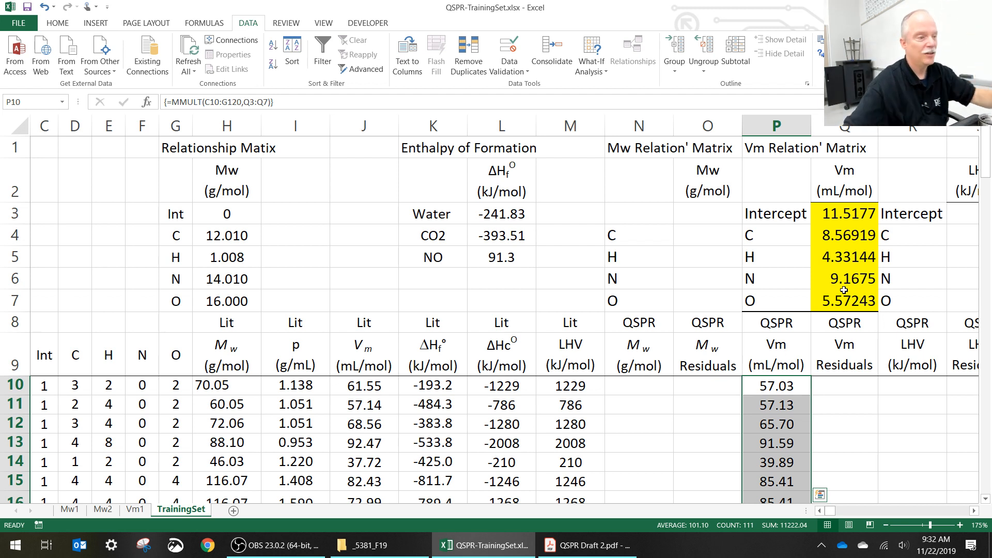
click(782, 347)
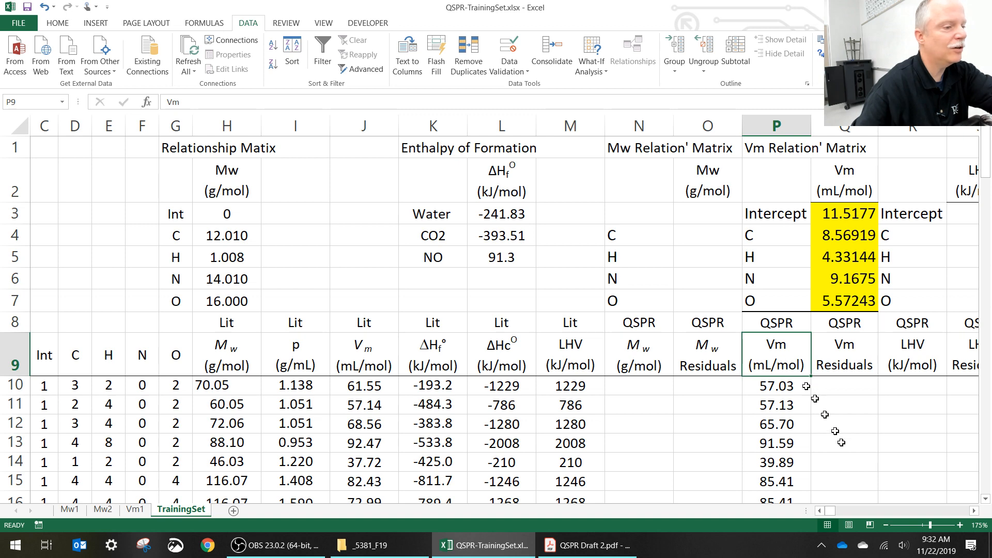
drag(820, 512, 817, 512)
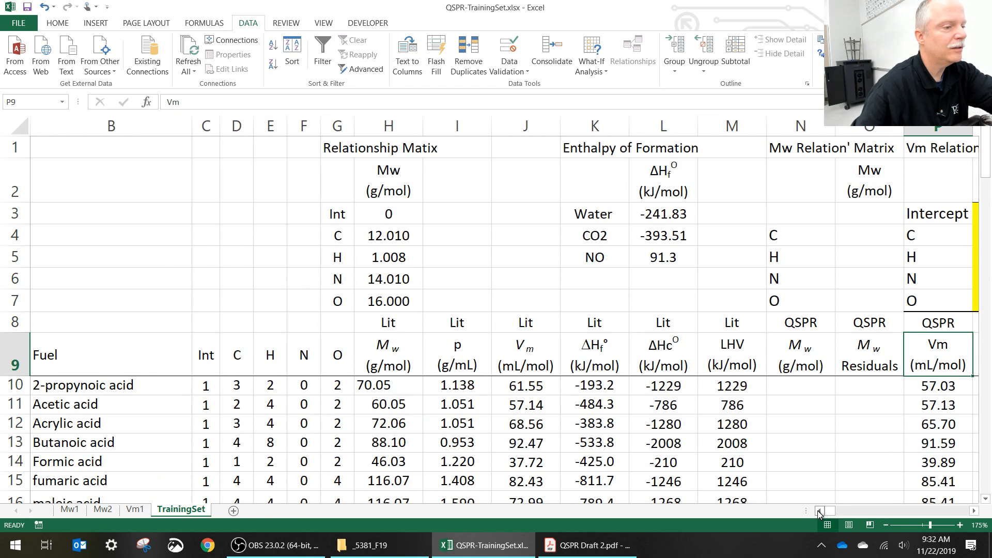
click(974, 510)
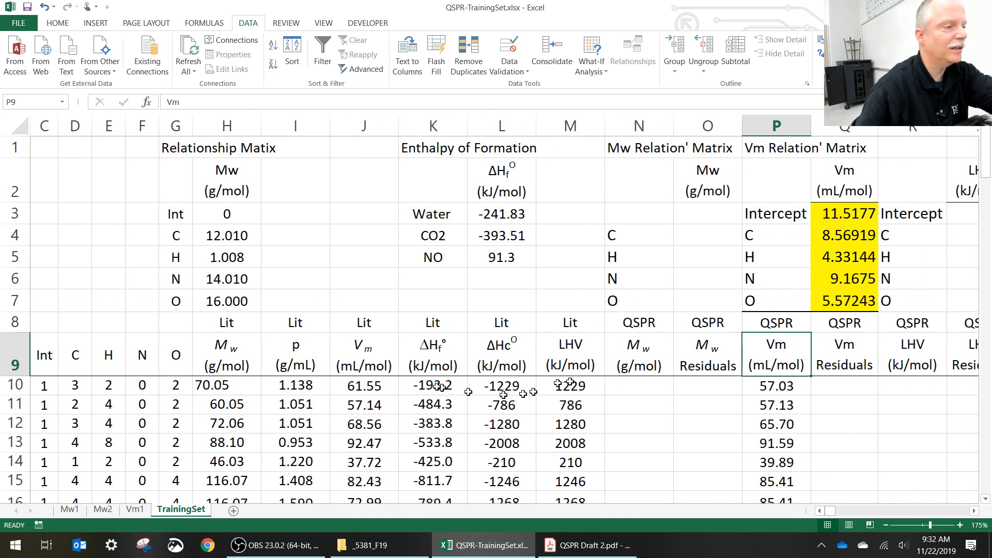
Step: Insert a marker-only scatter chart from the literature Mw and density columns, H9:I120, including their headers
click(251, 355)
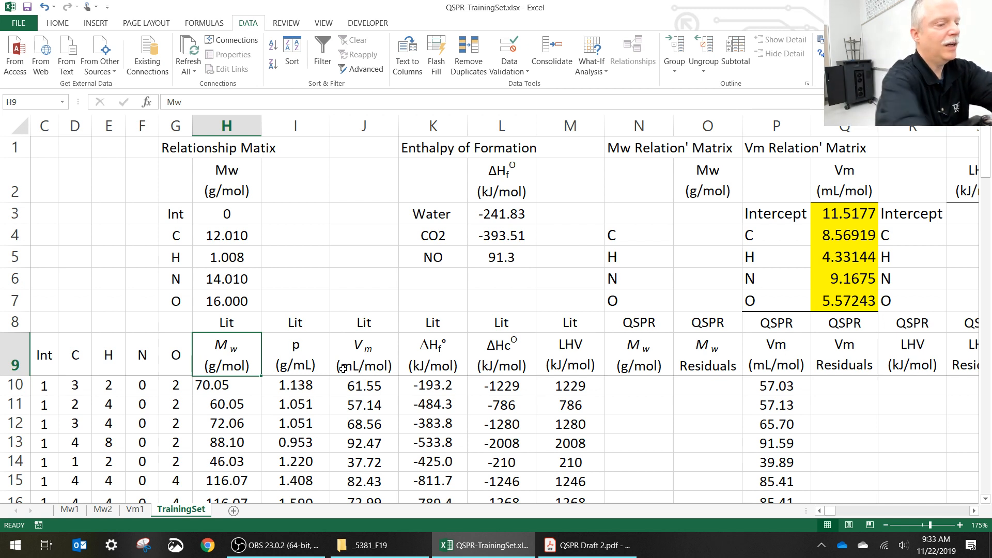
key(shift+Right)
key(ctrl+shift+Down)
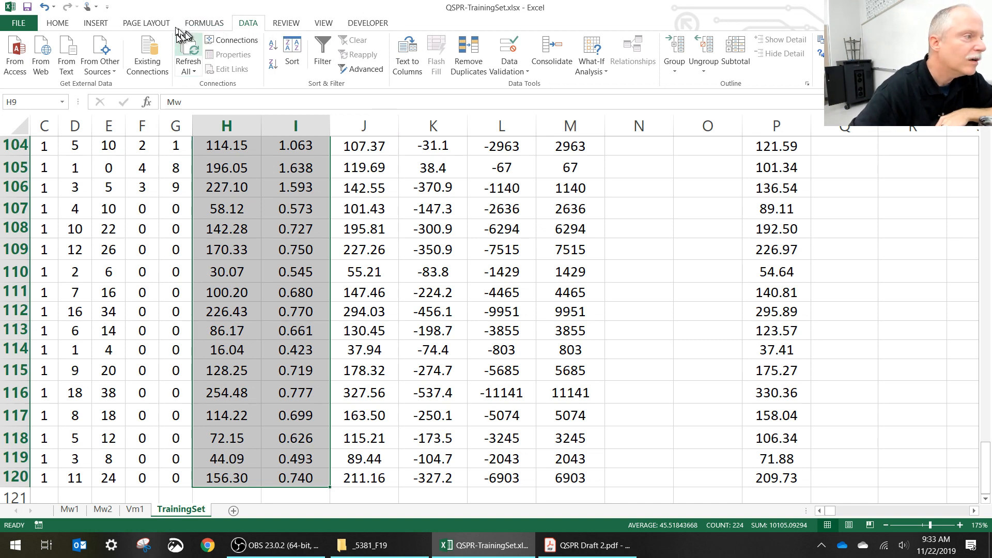
click(96, 25)
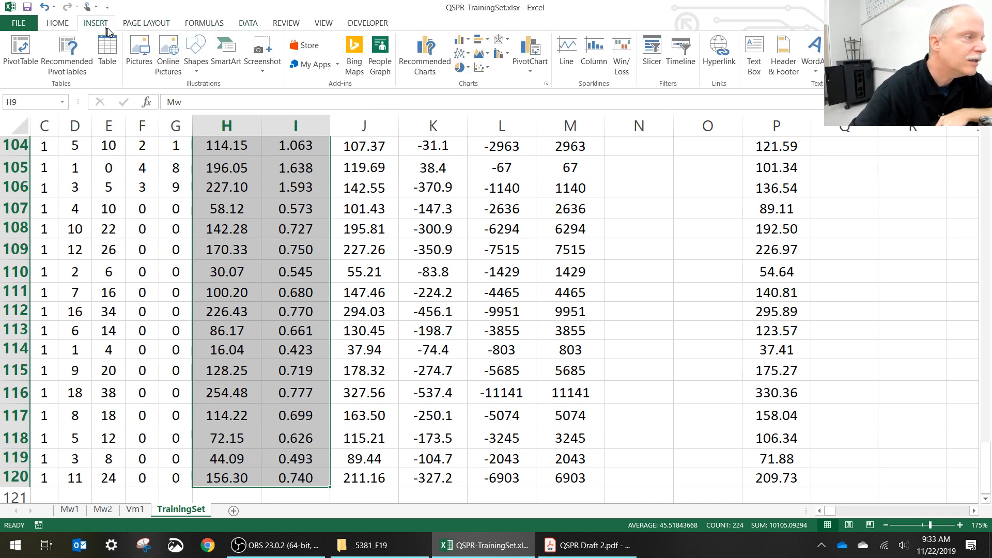
click(479, 68)
click(489, 108)
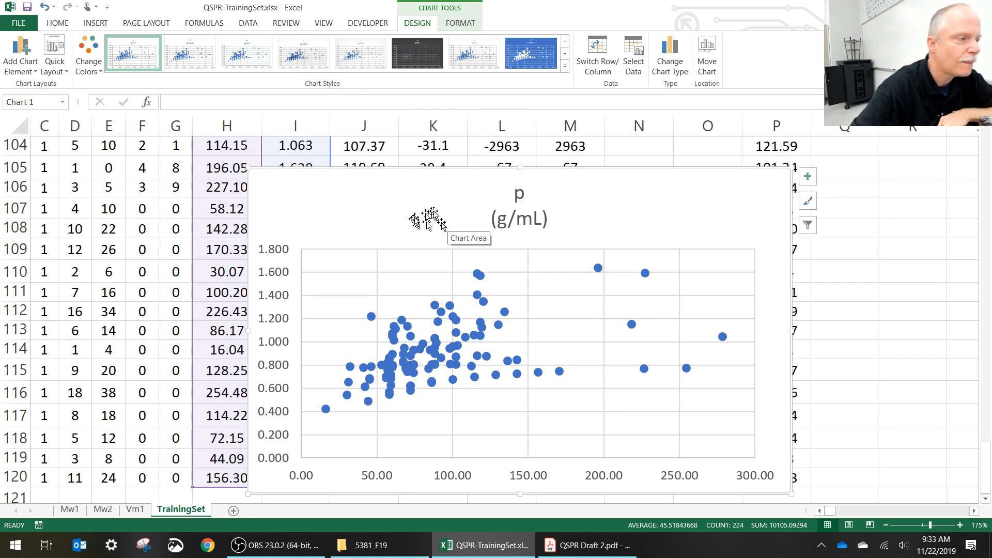
Step: Move the scatter chart up to the first rows of the sheet, beside the QSPR Vm column P
drag(401, 204, 569, 141)
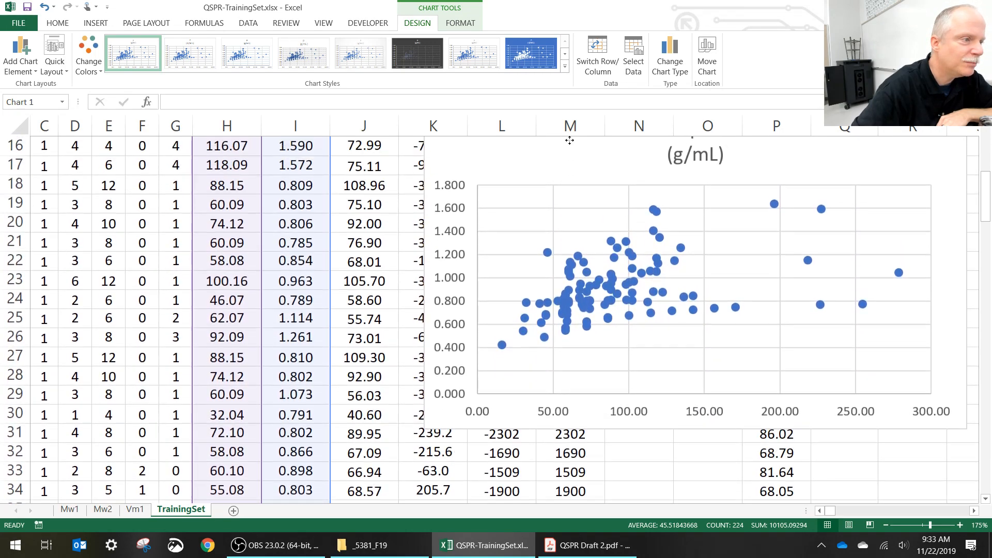
scroll(569, 140, up, 1)
scroll(570, 140, up, 3)
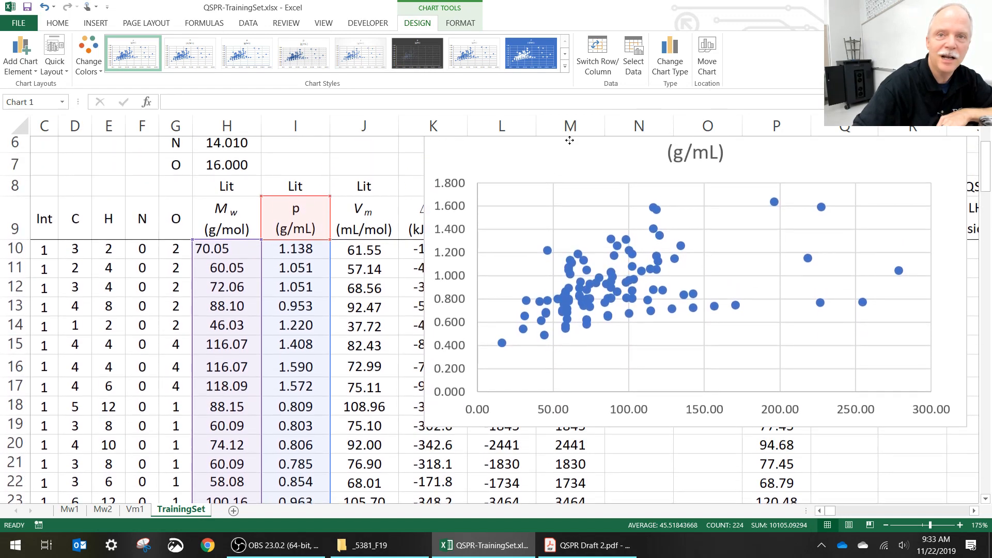
drag(566, 176, 425, 175)
drag(421, 92, 831, 191)
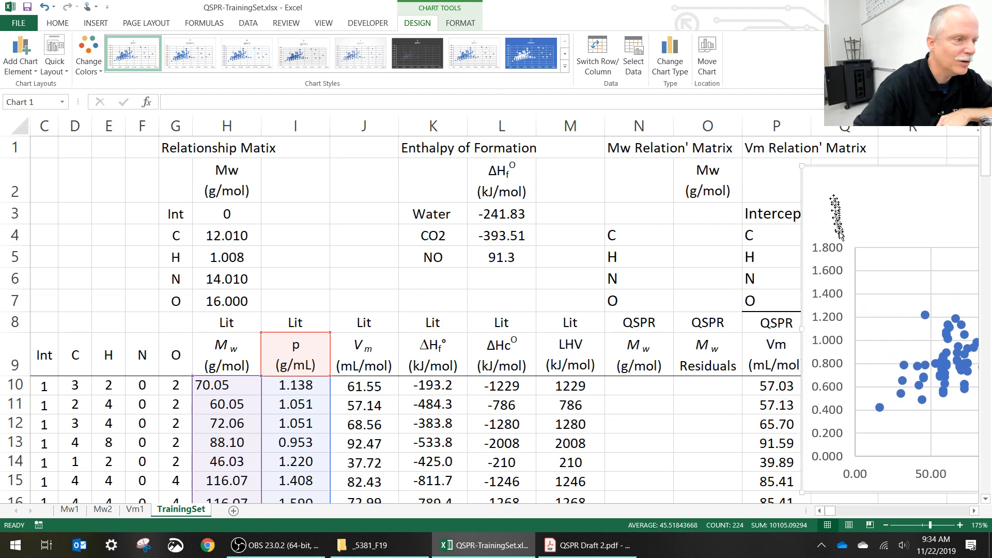
Step: Change the chart series' Y values to the QSPR Vm results P10:P120 and its name to header cell P9
click(919, 370)
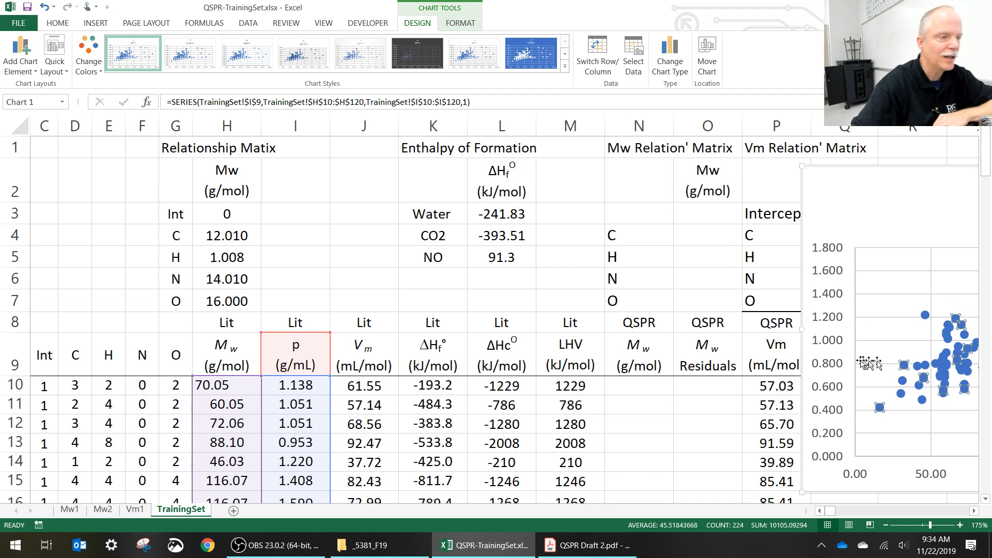
click(864, 207)
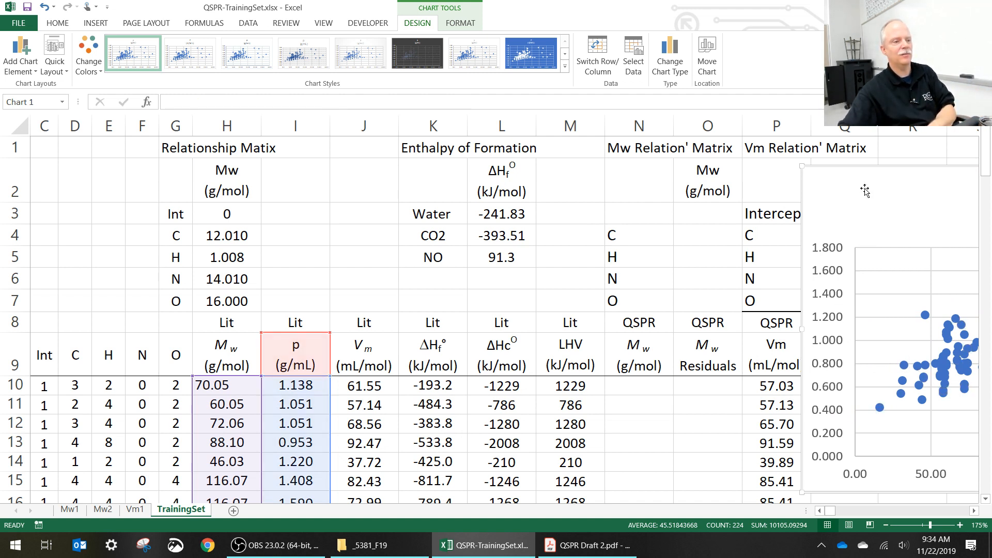
click(922, 391)
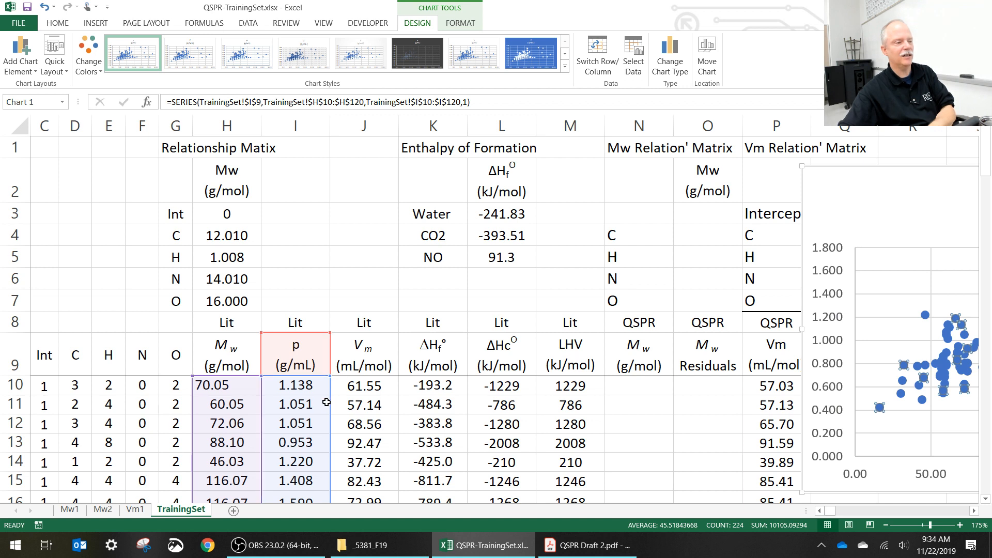
drag(326, 402, 783, 412)
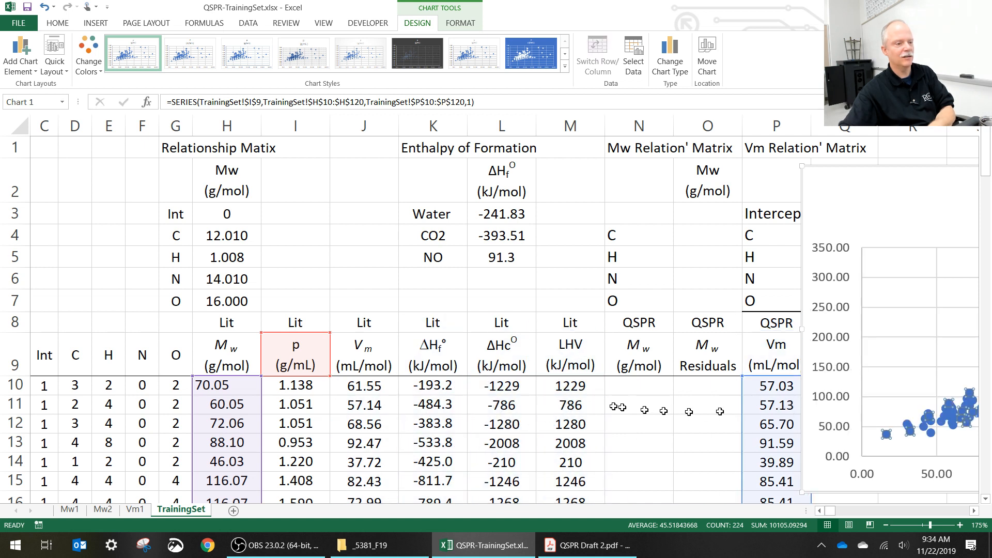
drag(329, 348, 763, 348)
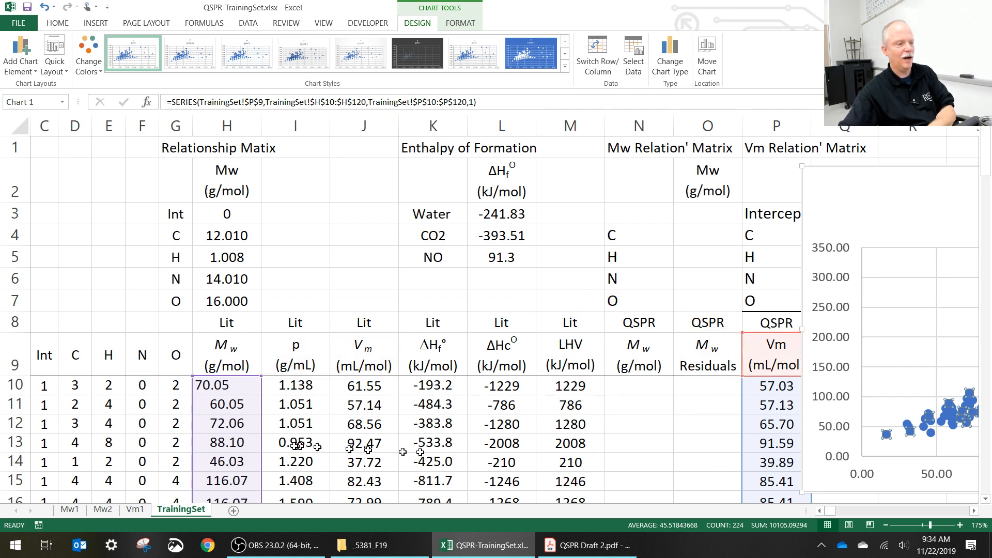
Step: Change the chart series' X values to the literature Vm column, J10:J120
drag(261, 432, 445, 379)
drag(374, 432, 368, 425)
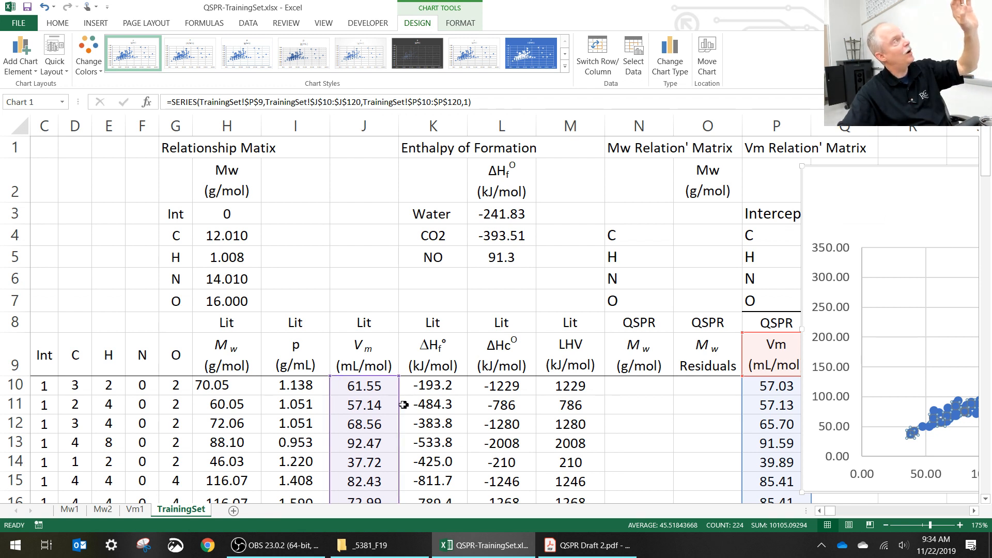
drag(402, 404, 362, 407)
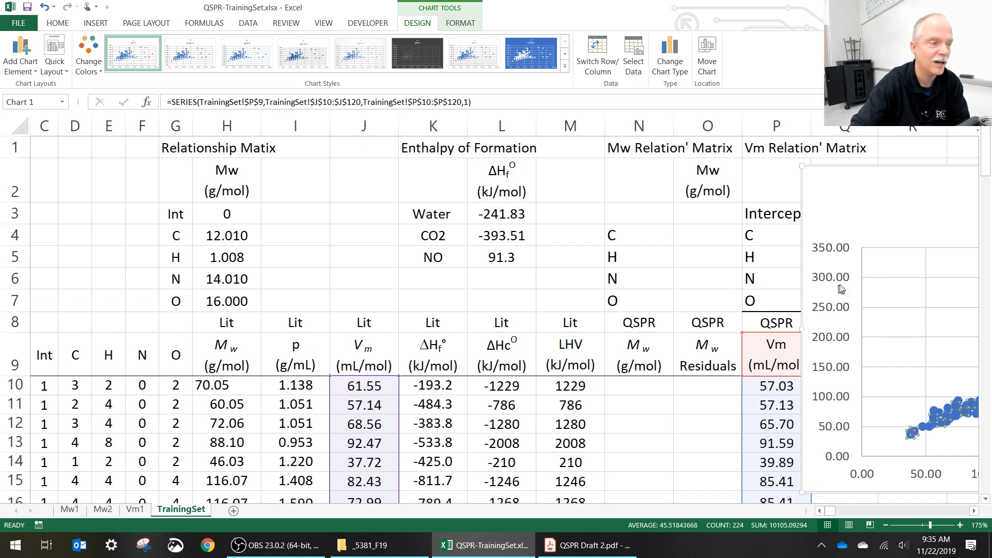
Step: Move the Vm chart over columns D to M and enlarge its plot area to nearly fill the chart
drag(802, 200, 85, 172)
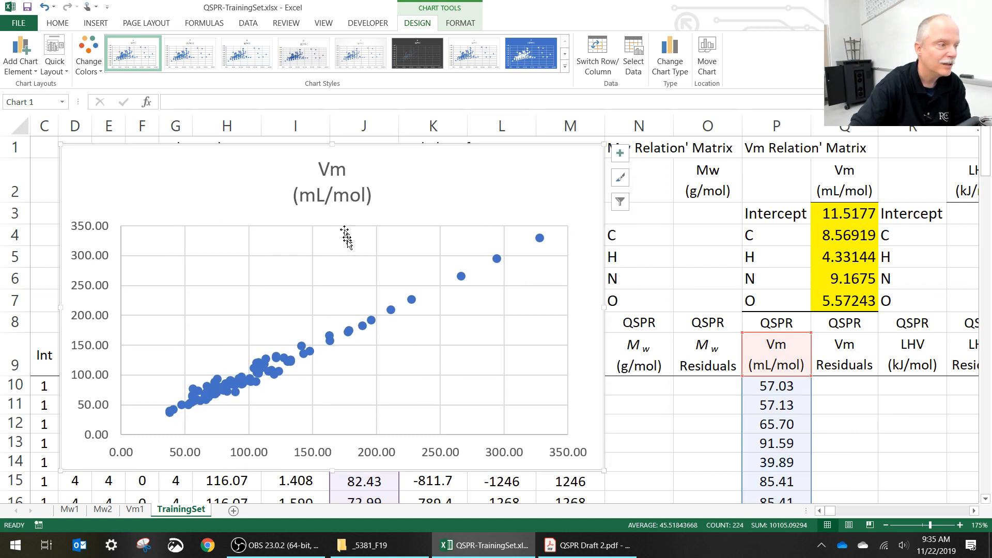
click(473, 251)
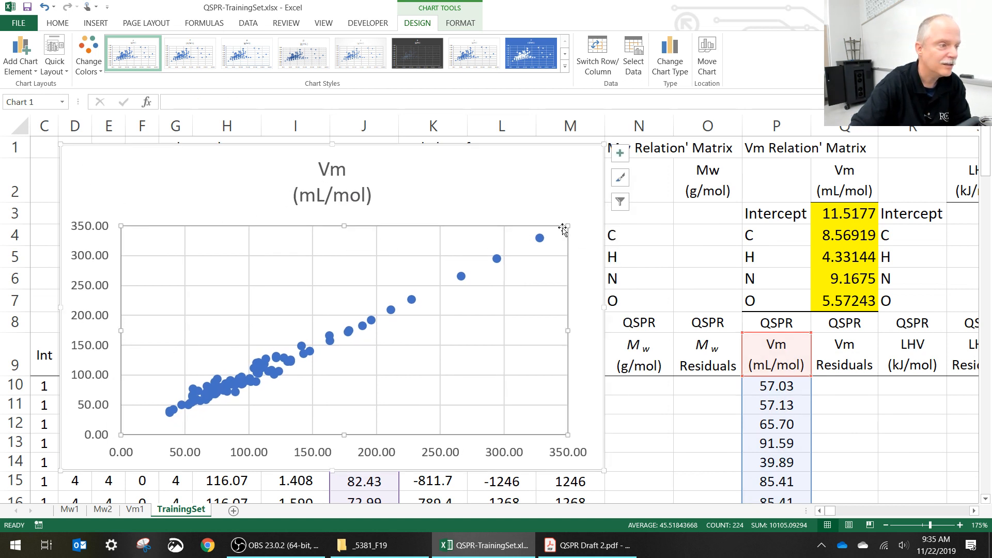
drag(567, 226, 584, 147)
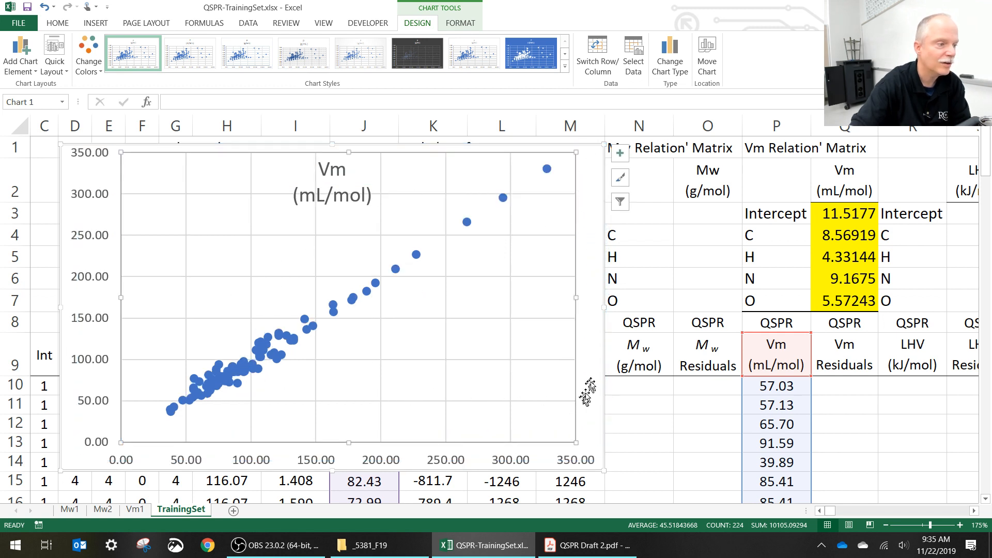
Step: Add axis titles to the Vm chart and set the vertical axis title to QSPR
click(620, 153)
click(654, 184)
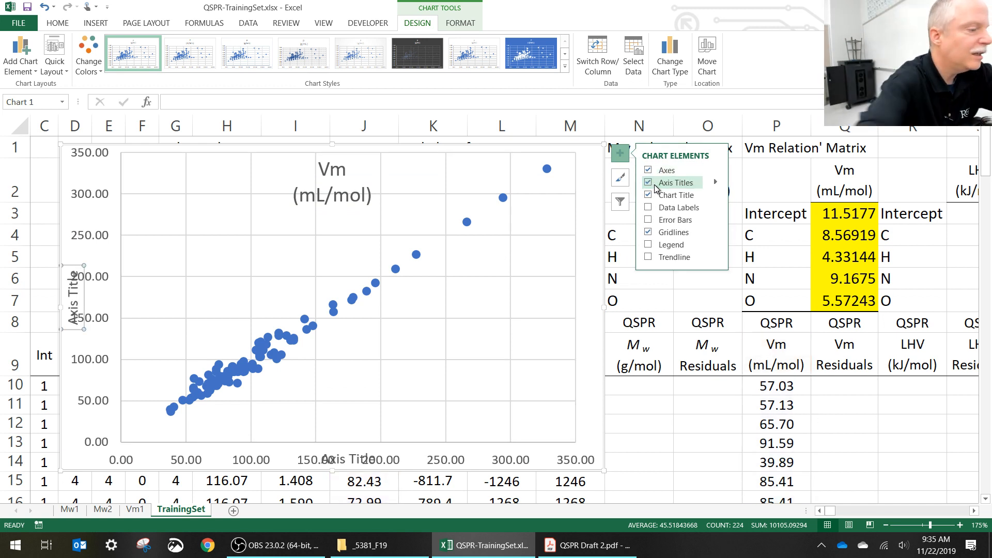
text(QA)
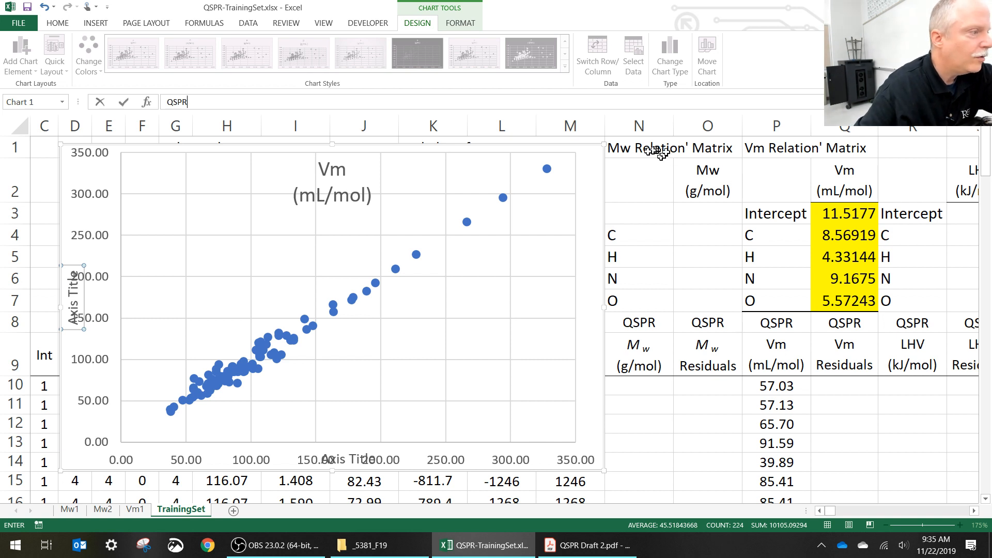
click(156, 307)
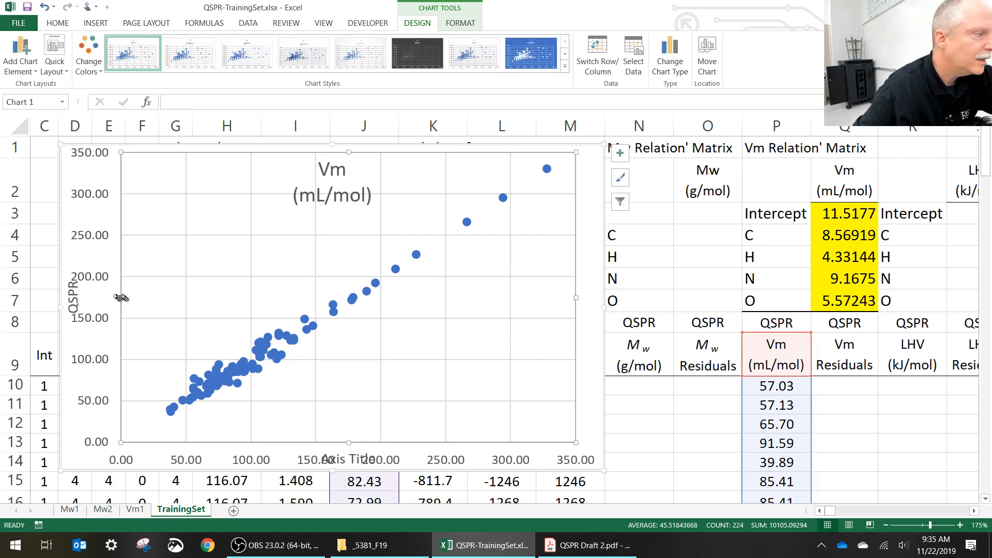
Step: Shrink the Vm chart's plot area clear of the axis titles and set the horizontal axis title to Lit
drag(123, 297, 159, 298)
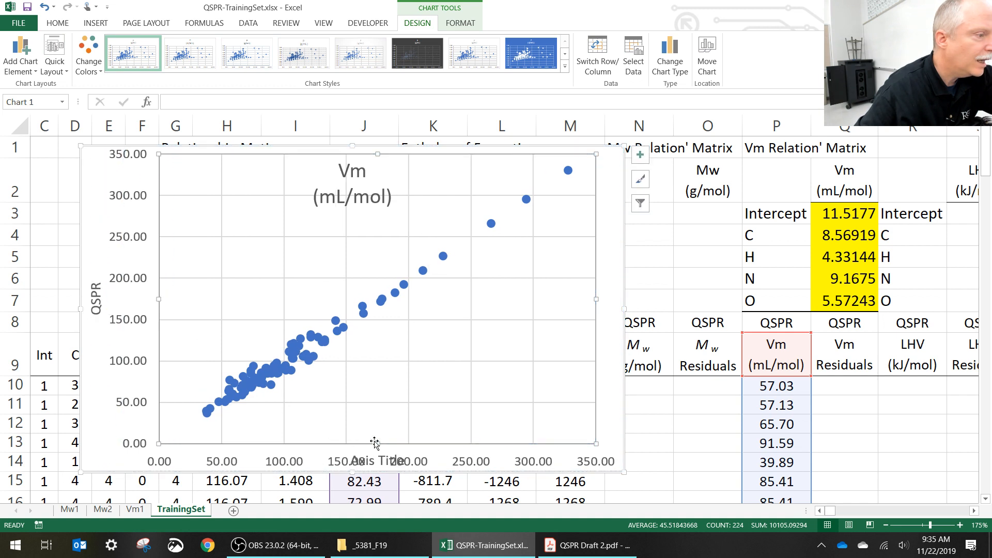
drag(377, 442, 376, 416)
click(374, 457)
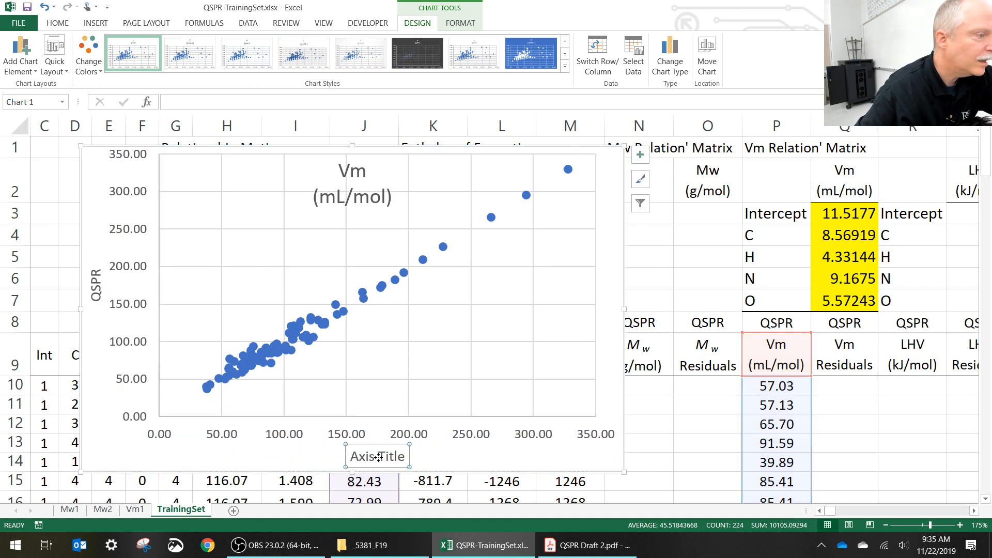
text(Lit)
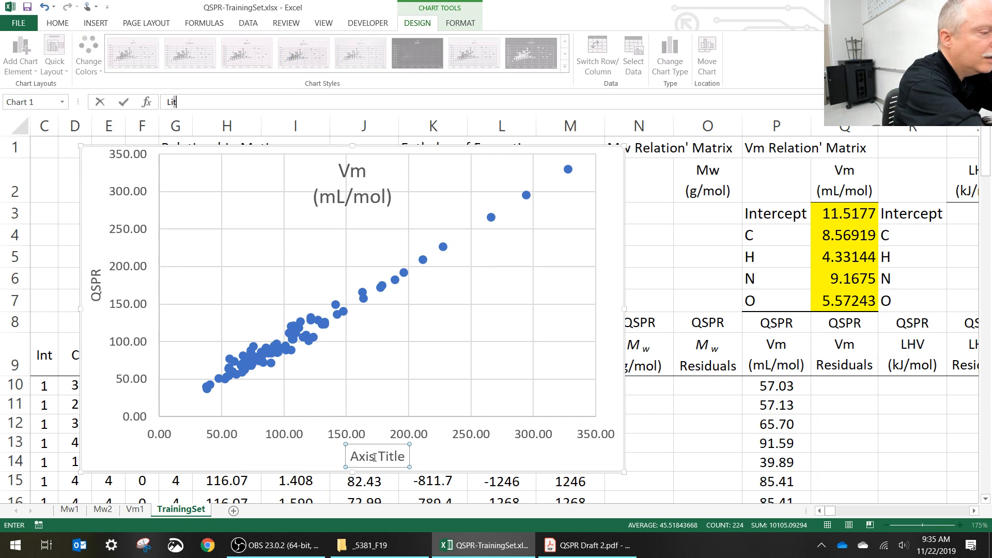
key(Return)
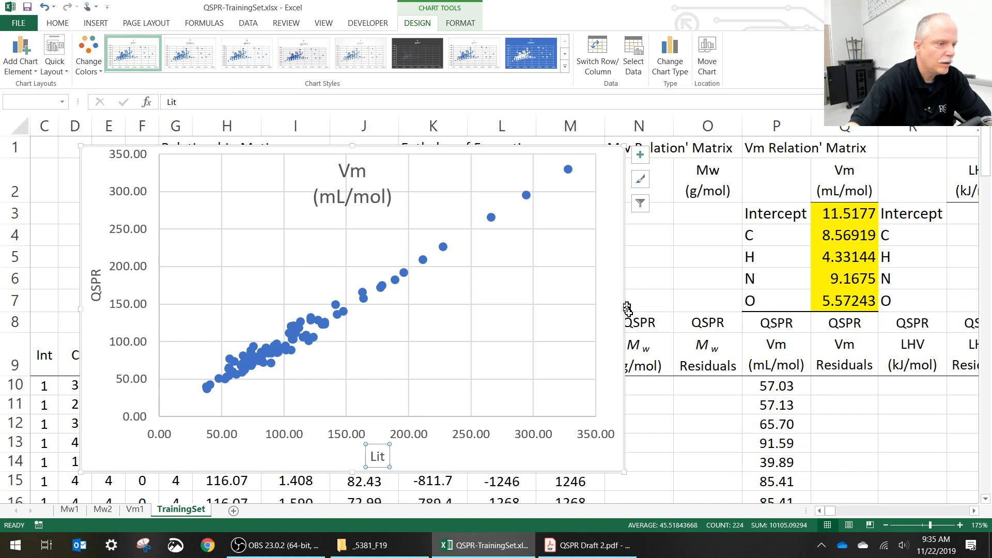
Step: Narrow the Vm chart to end at column M and move its title to the plot area's upper-left corner
drag(624, 309, 573, 310)
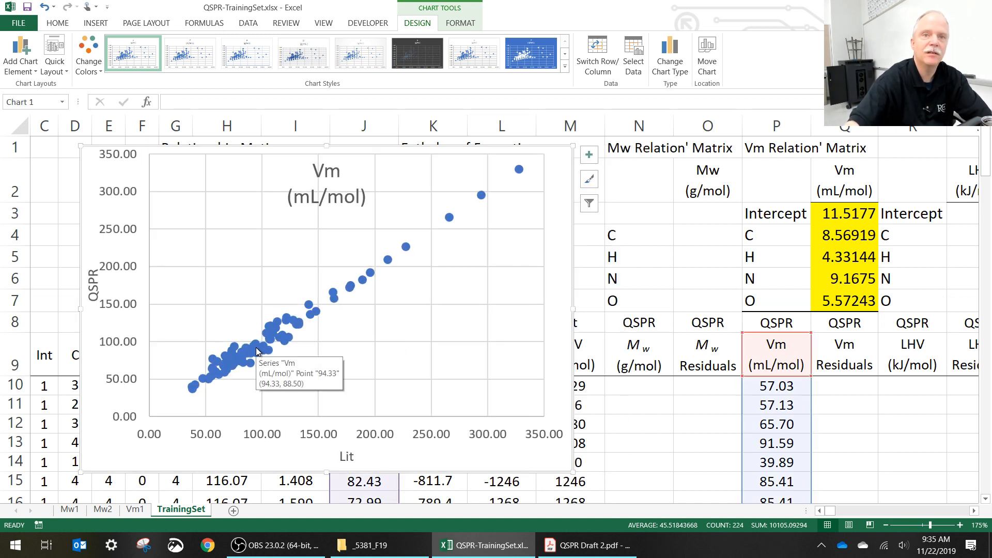
click(339, 175)
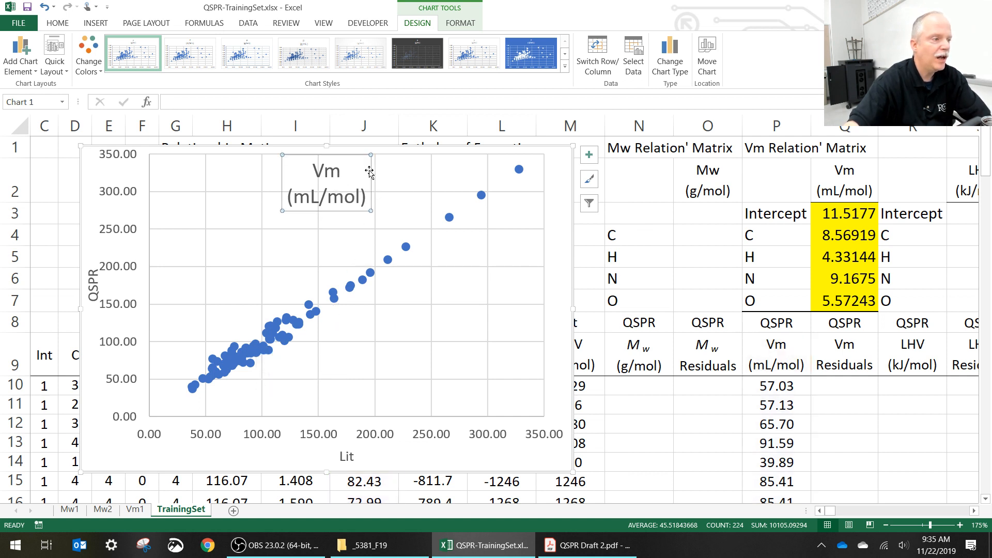
drag(370, 172, 253, 181)
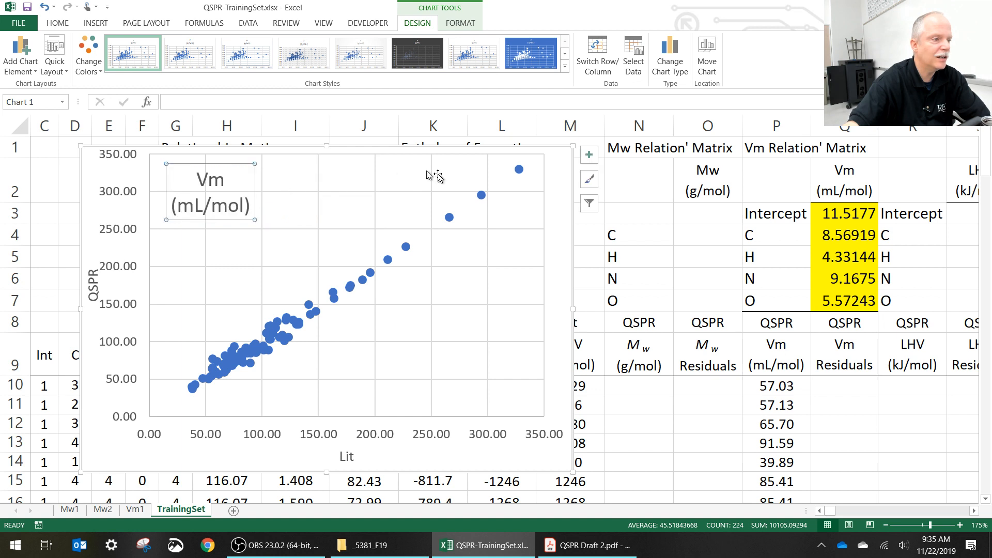
Step: Add a linear trendline to the Vm chart with its intercept set to 0.0, displaying the equation and R-squared value
click(589, 156)
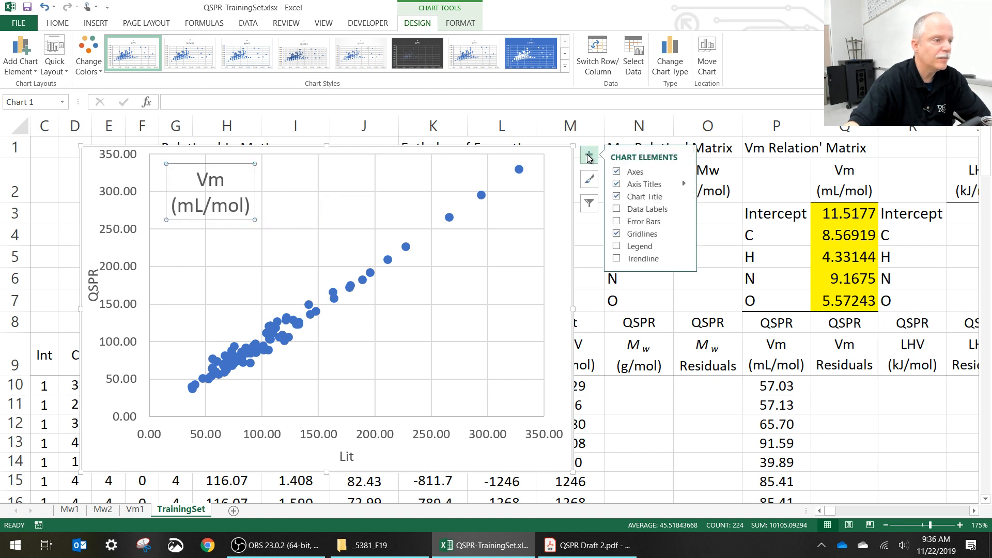
click(616, 259)
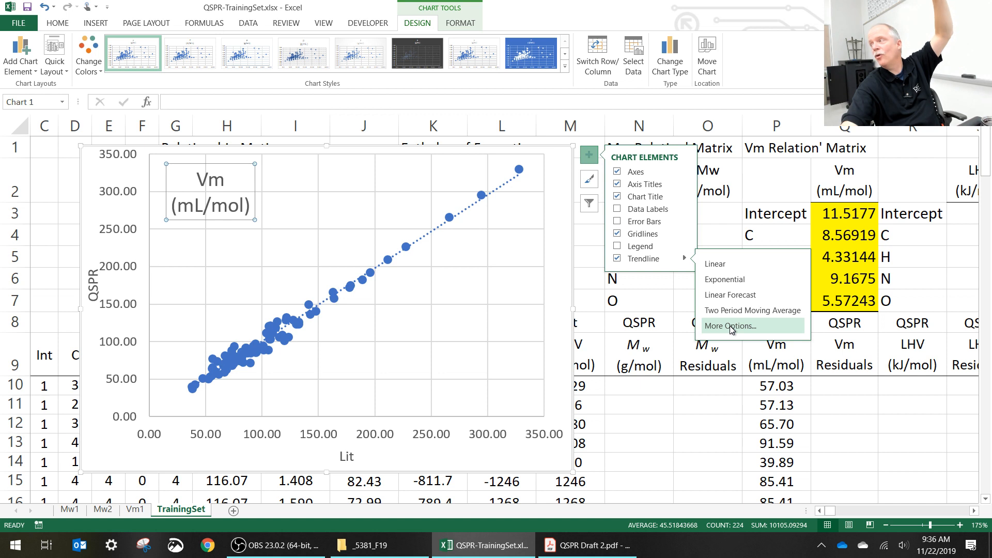
click(730, 326)
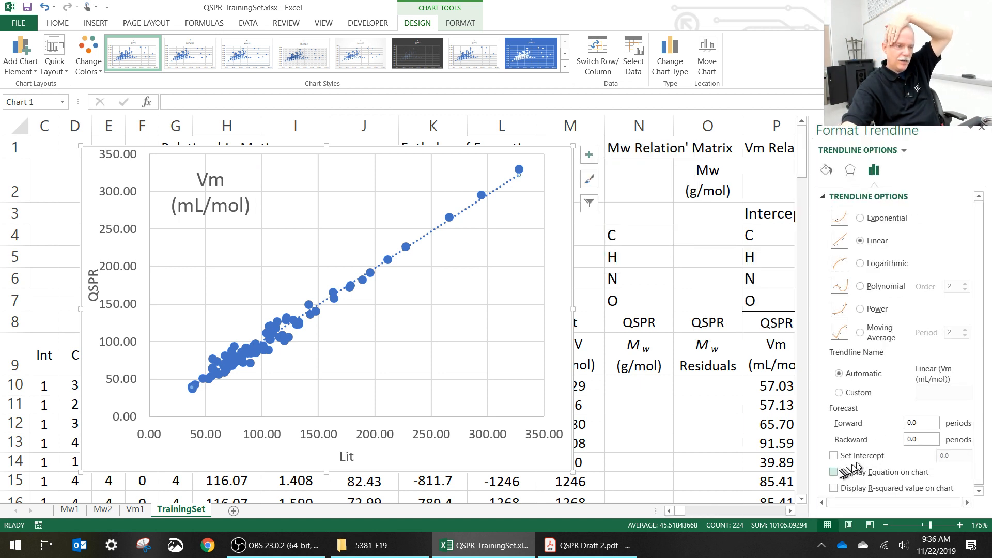
click(833, 472)
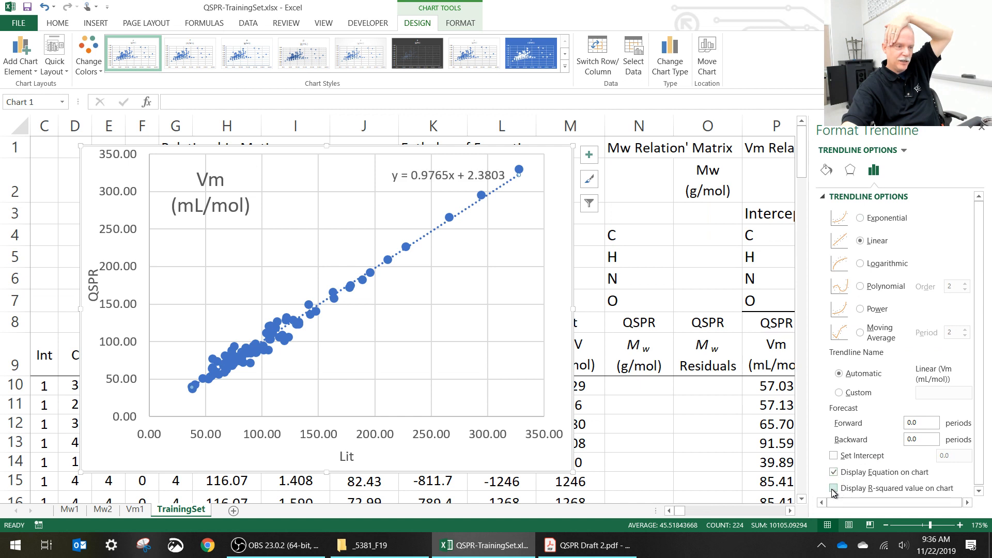
click(833, 488)
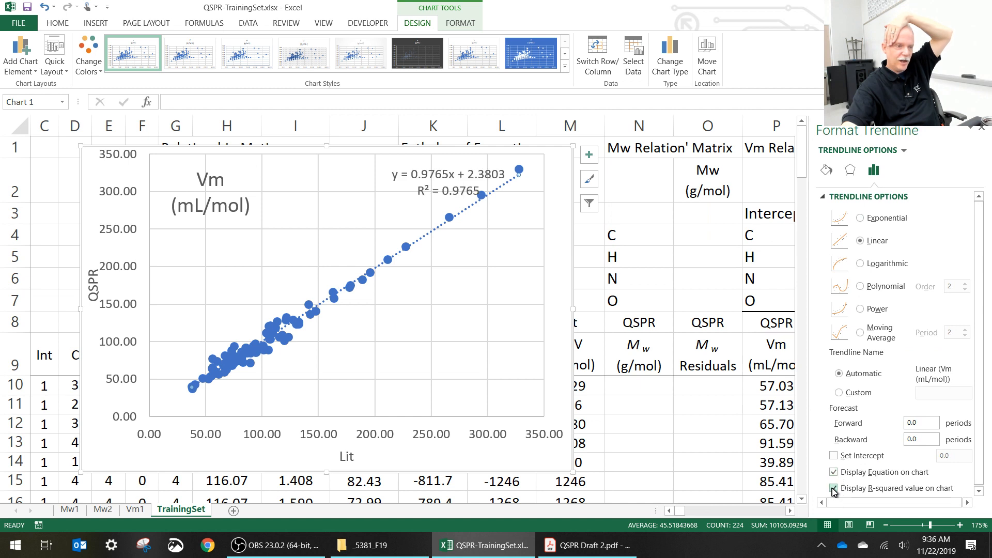
click(833, 455)
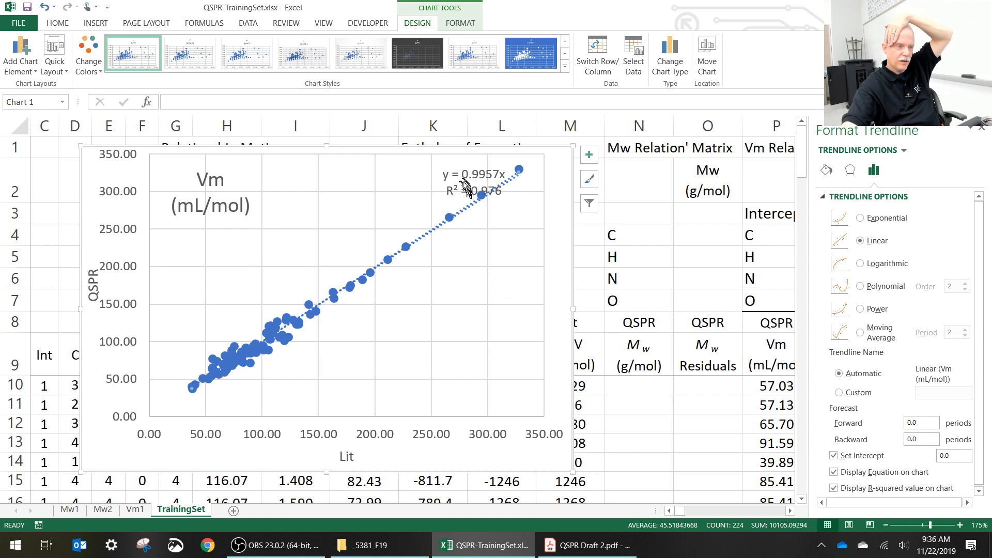
Step: Move the trendline equation label beside the chart title, clear of the data points, and examine its slope
drag(459, 177, 373, 176)
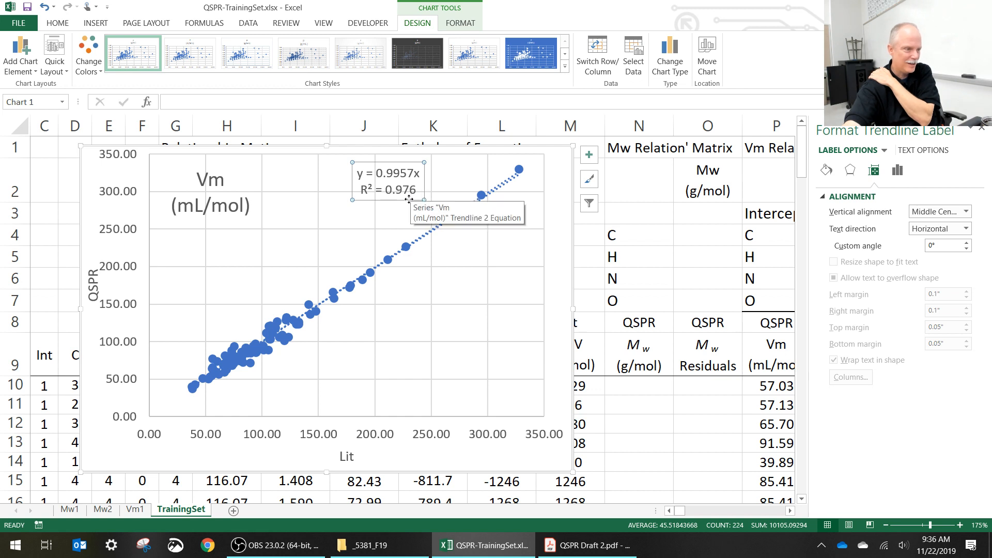
drag(407, 200, 401, 208)
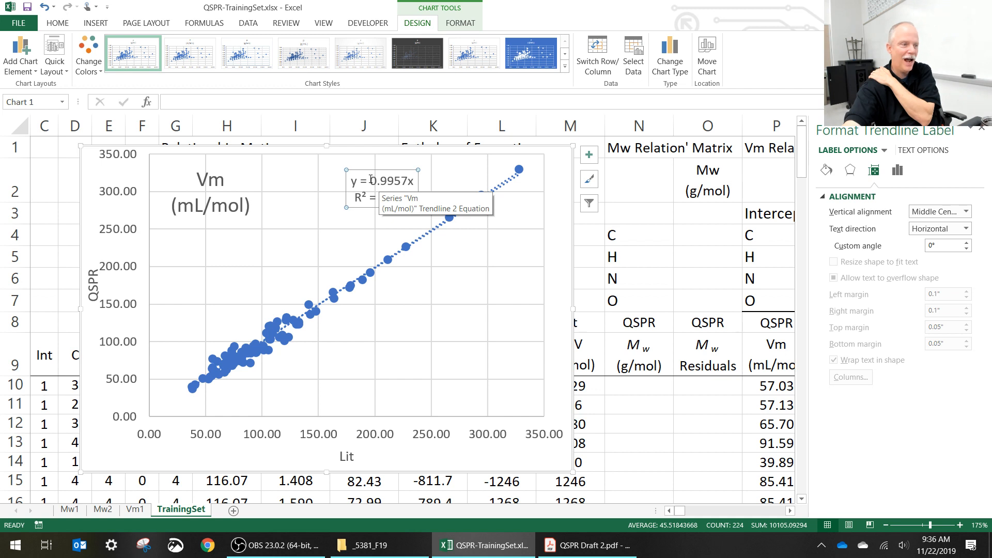
drag(369, 181, 396, 180)
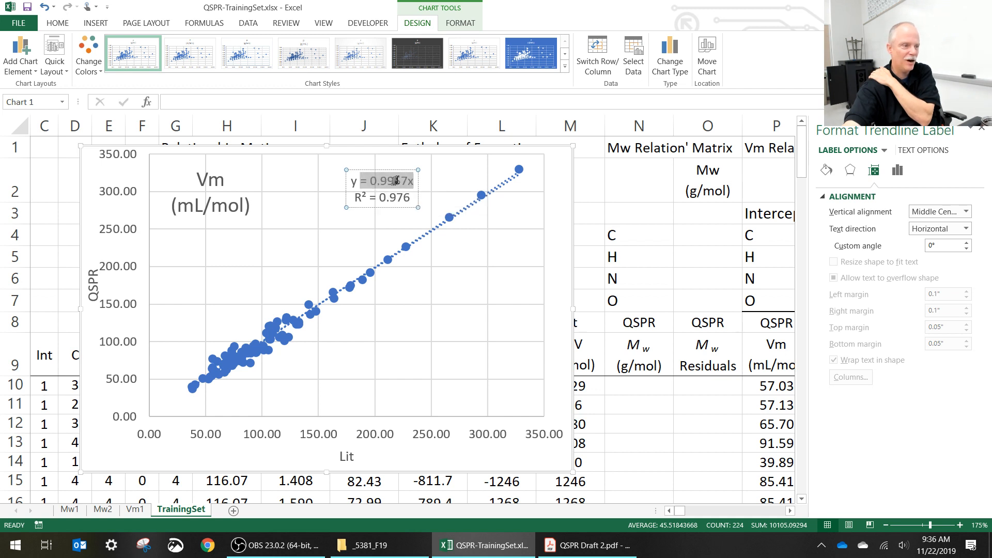
click(394, 182)
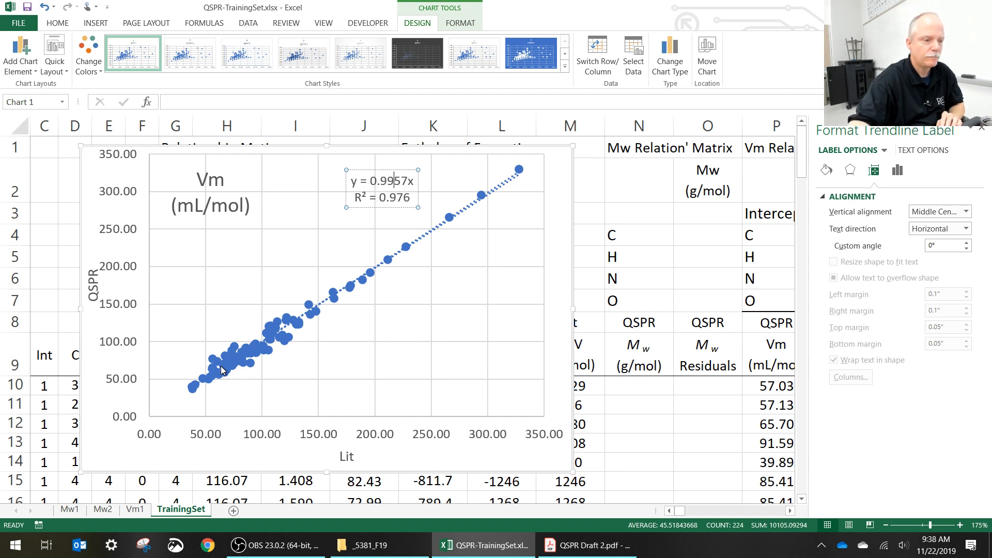
Step: Narrow the Vm chart so it starts near column F and shrink the plot area clear of the QSPR axis title
click(105, 444)
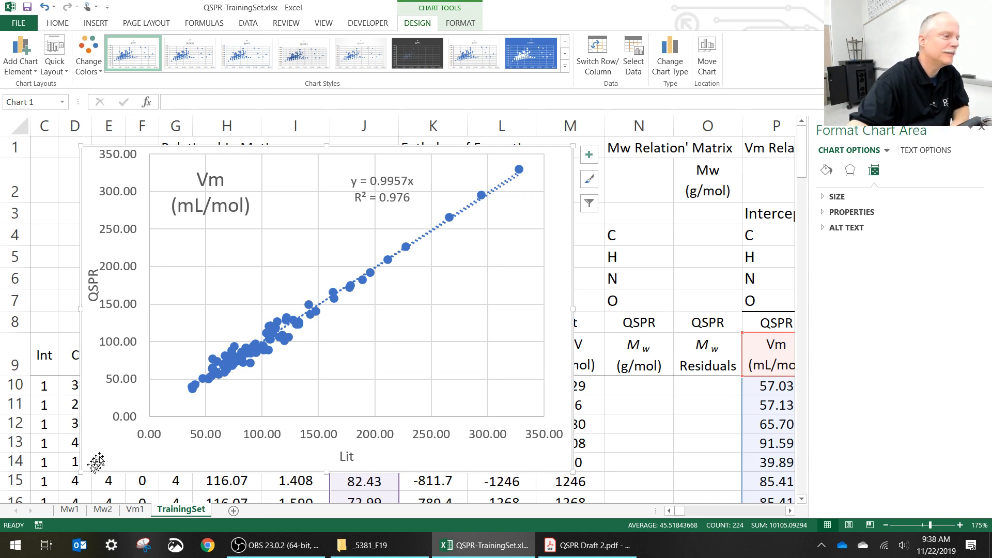
drag(80, 471, 115, 470)
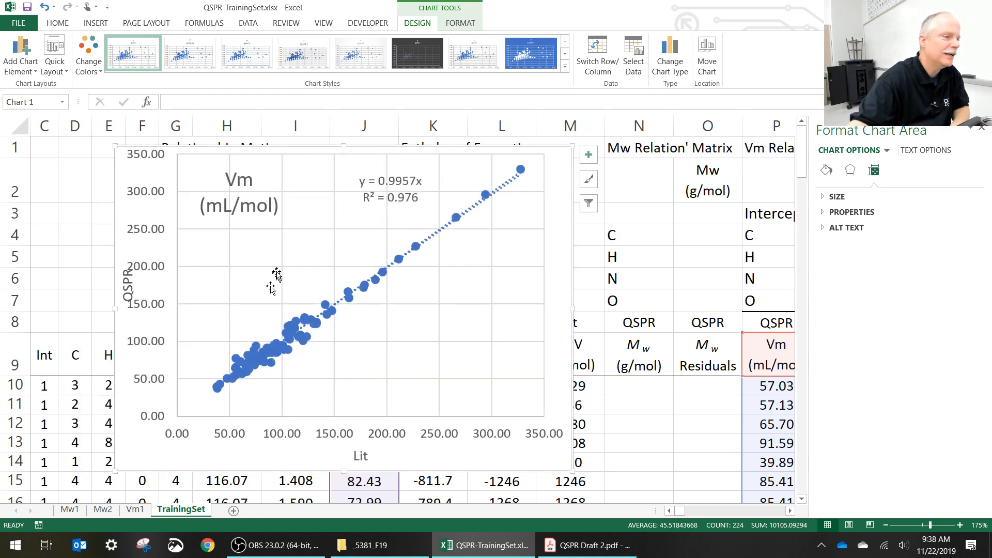
click(184, 281)
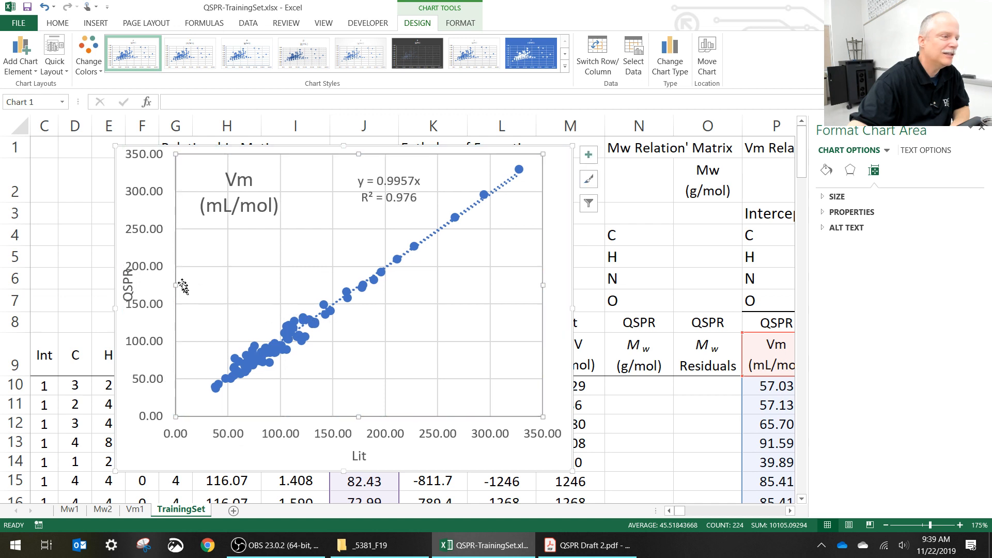
drag(177, 285, 191, 286)
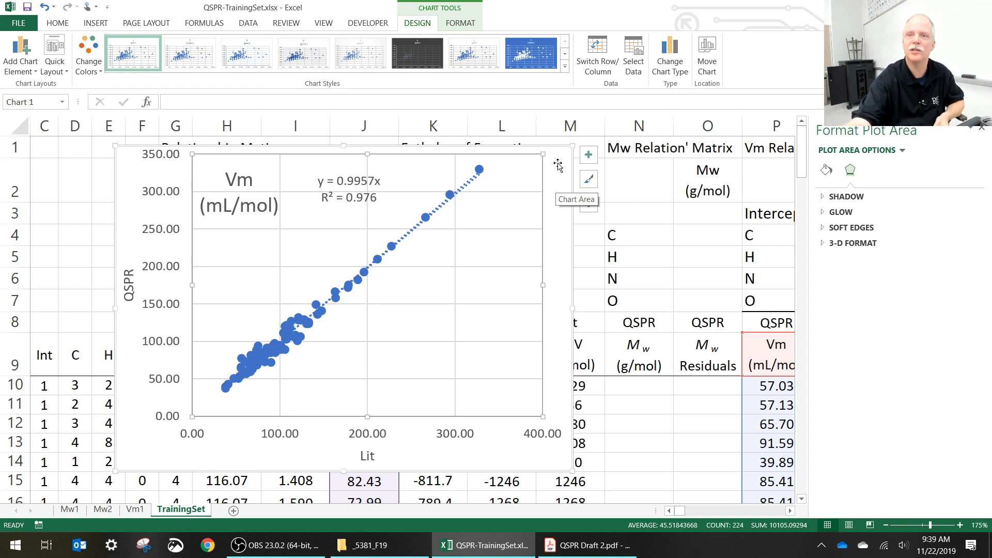
Step: Switch to QSPR Draft 2.pdf in Acrobat Reader and read from Eq 1 through the Vm performance plot to the enthalpy of combustion section
click(588, 545)
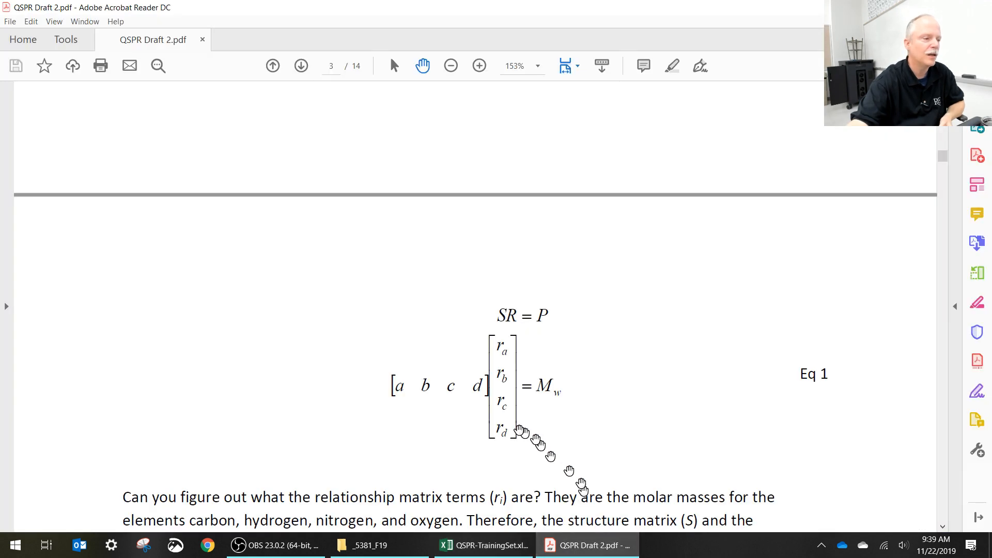
scroll(520, 431, down, 10)
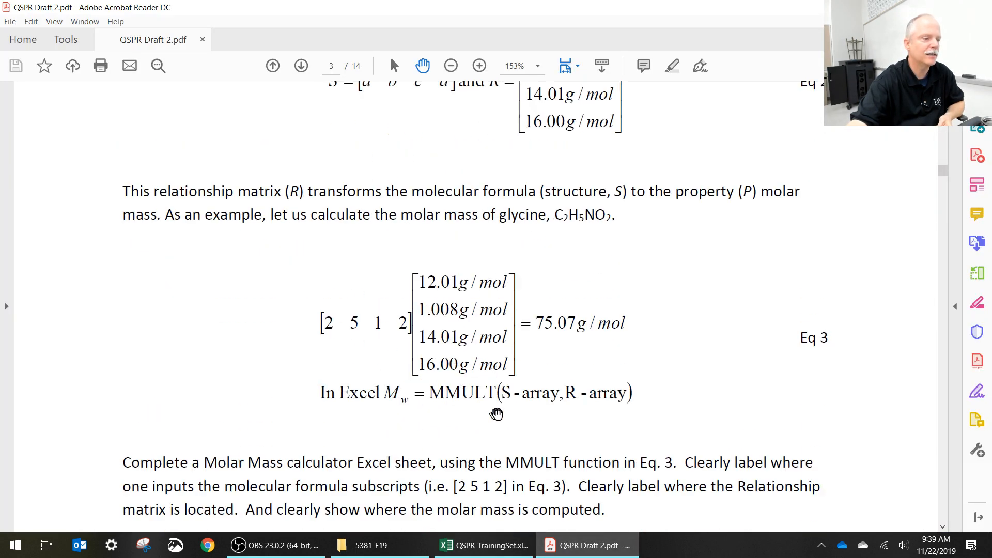
scroll(496, 415, down, 10)
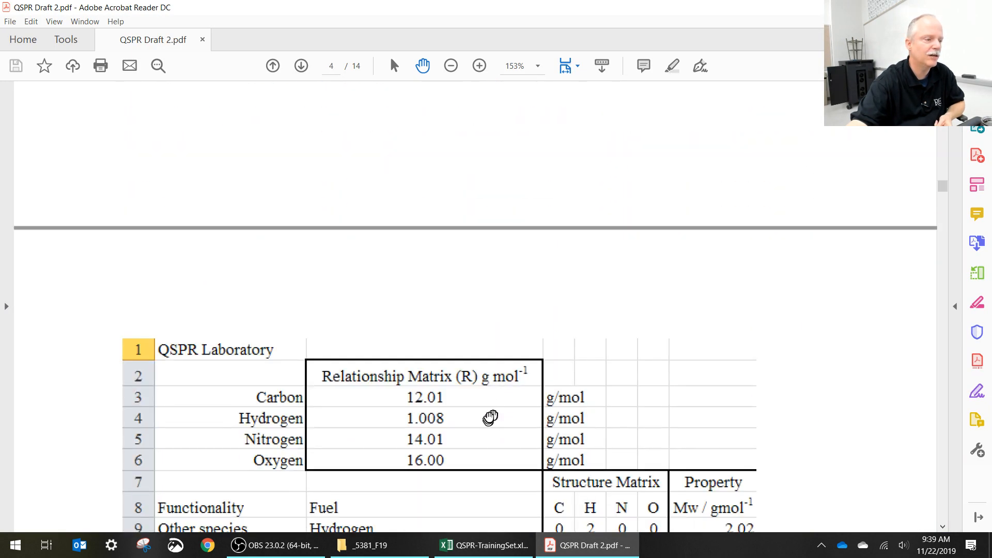
scroll(489, 417, down, 10)
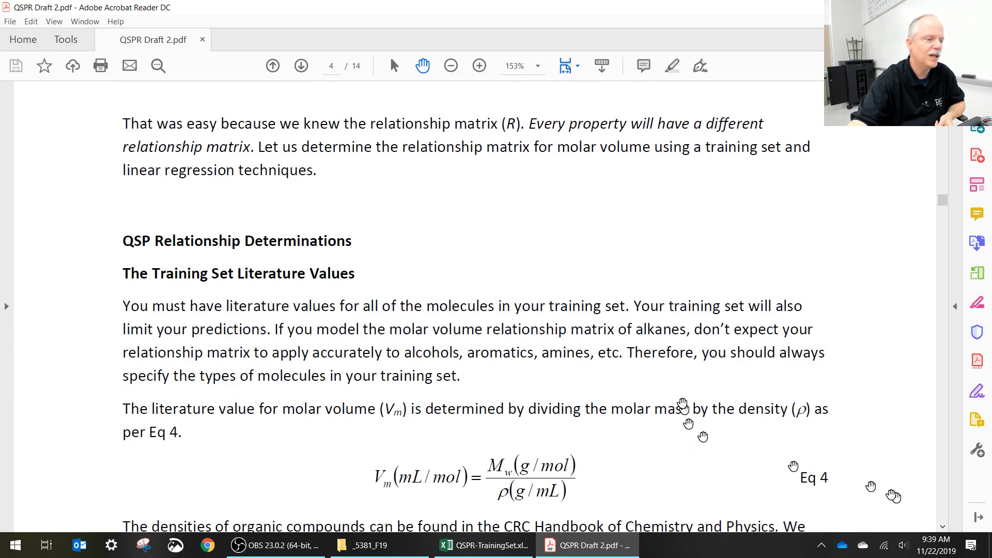
scroll(941, 505, down, 10)
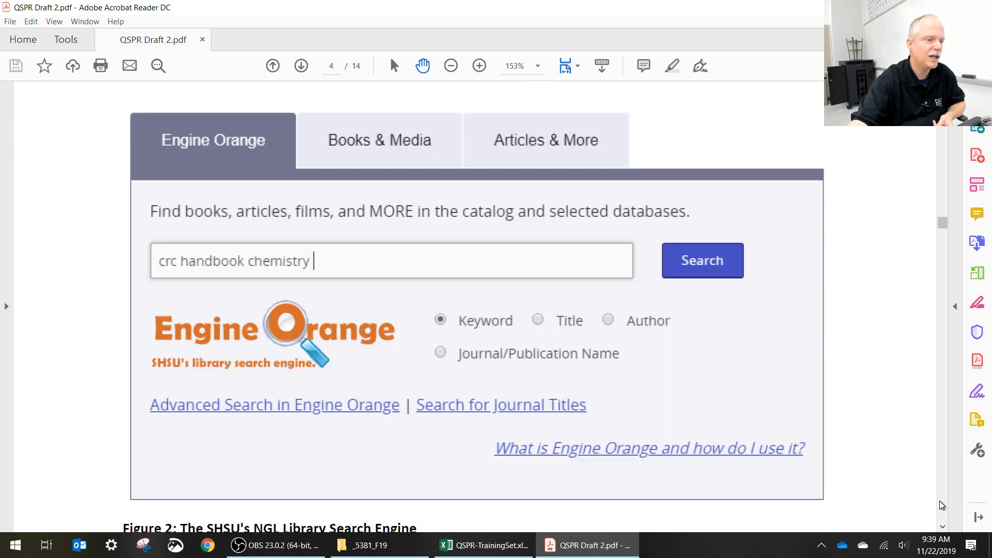
scroll(941, 505, down, 15)
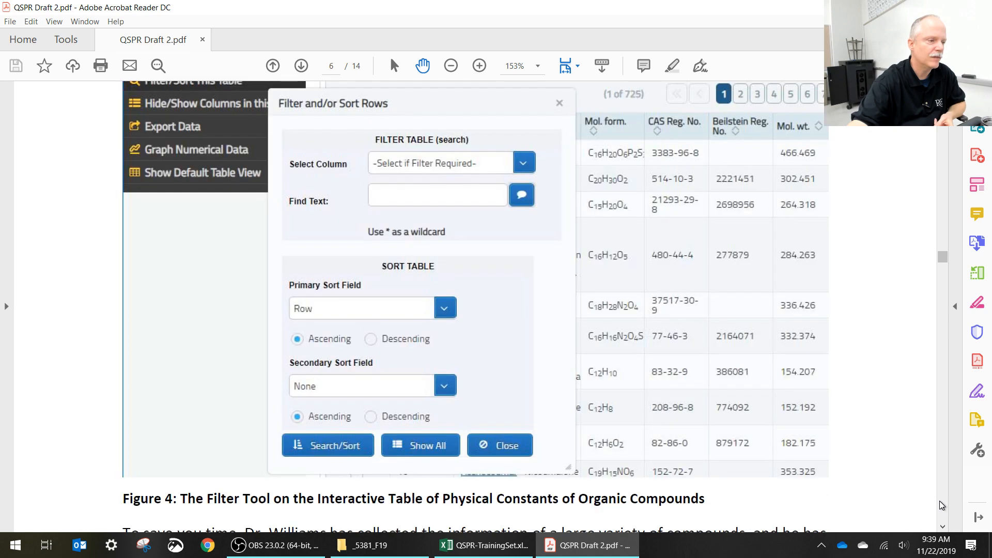
scroll(942, 505, down, 5)
scroll(942, 505, down, 20)
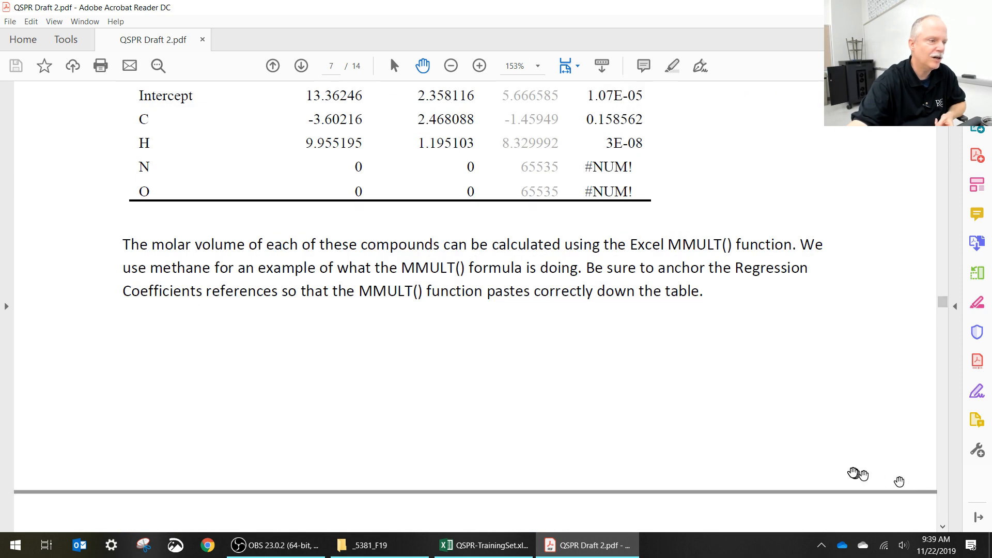
scroll(848, 470, down, 20)
scroll(841, 467, down, 20)
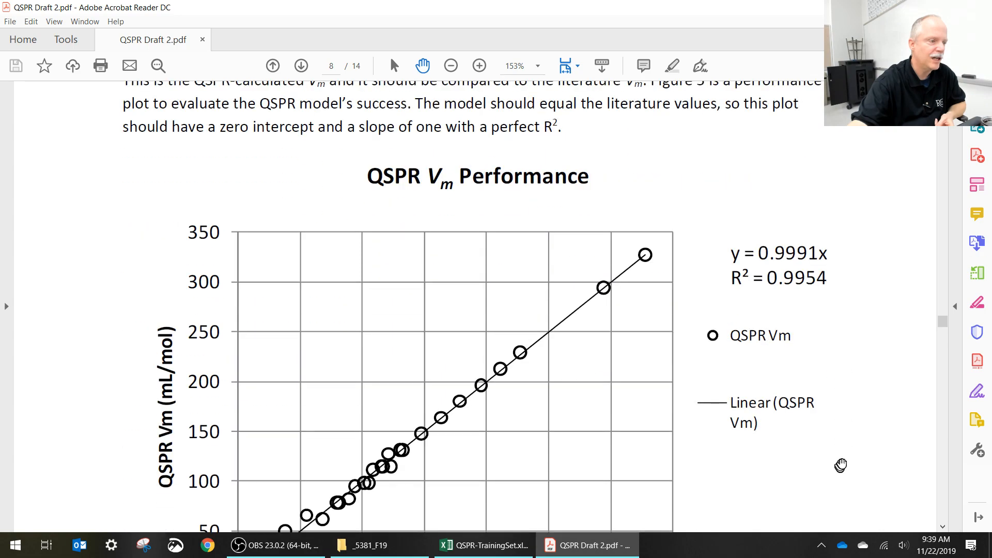
scroll(878, 478, down, 18)
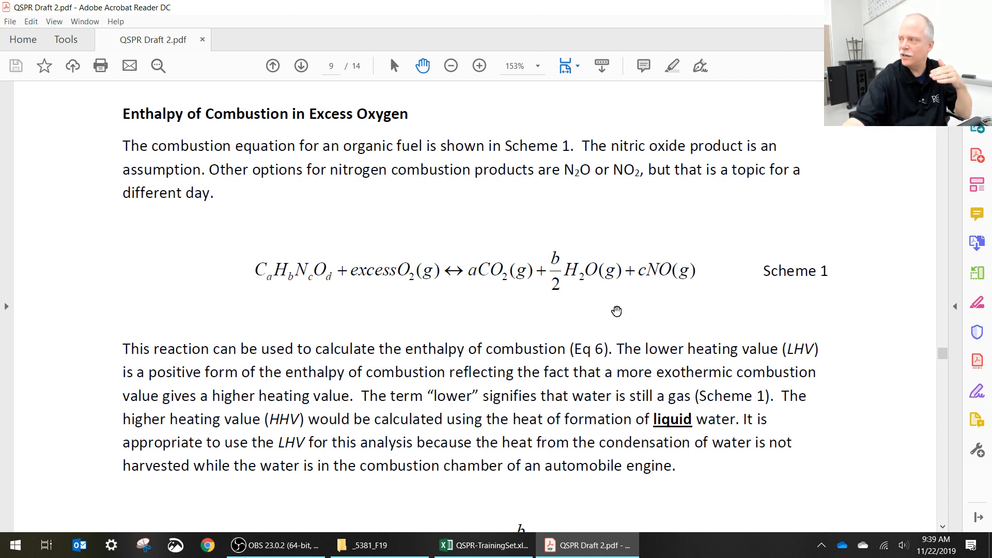
Step: Return to the QSPR-TrainingSet workbook in Excel and move the Vm chart down below row 15 to uncover the literature data
click(494, 546)
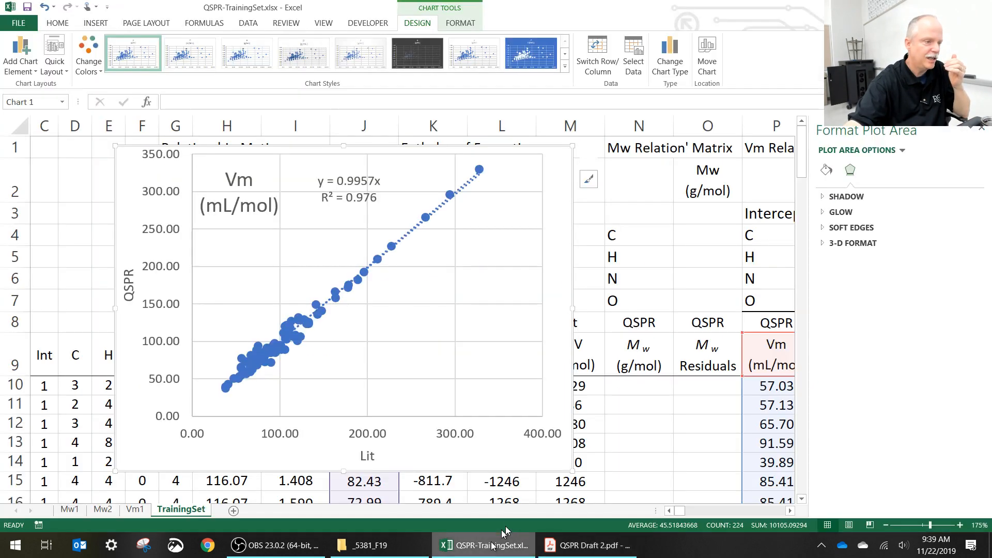
drag(560, 154, 571, 490)
Step: Examine the enthalpy of formation in K10, the combustion formula in L10 and the literature LHV values in M10:M14
click(438, 384)
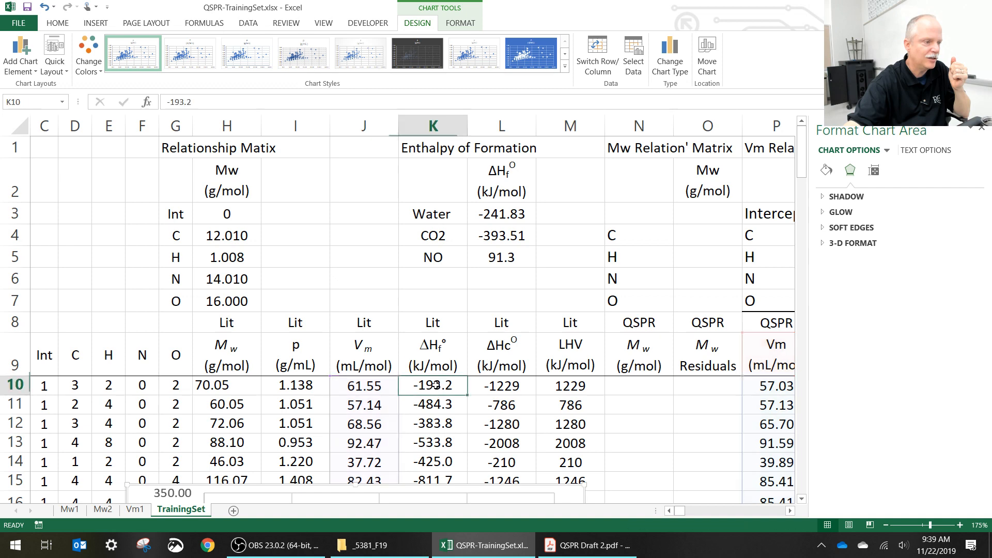
click(495, 386)
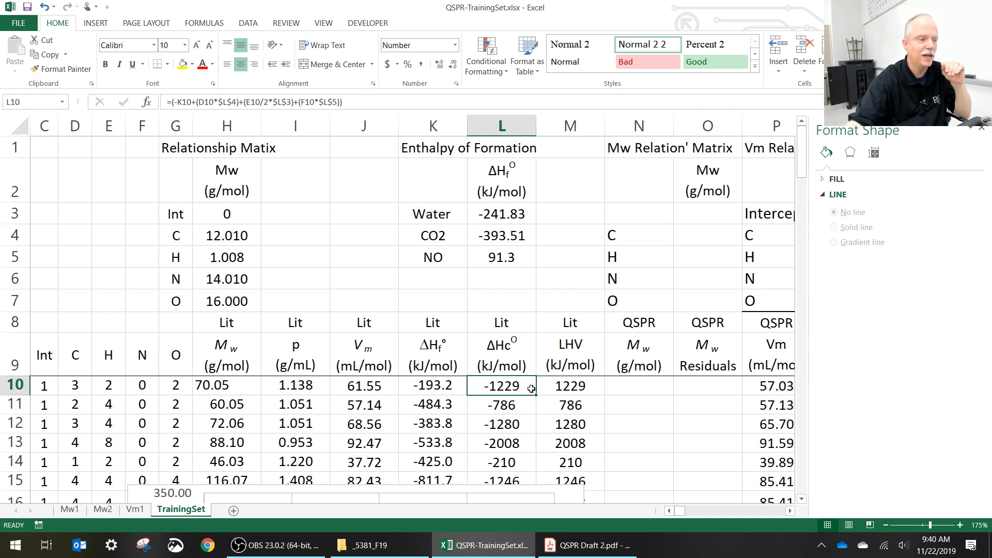
click(561, 388)
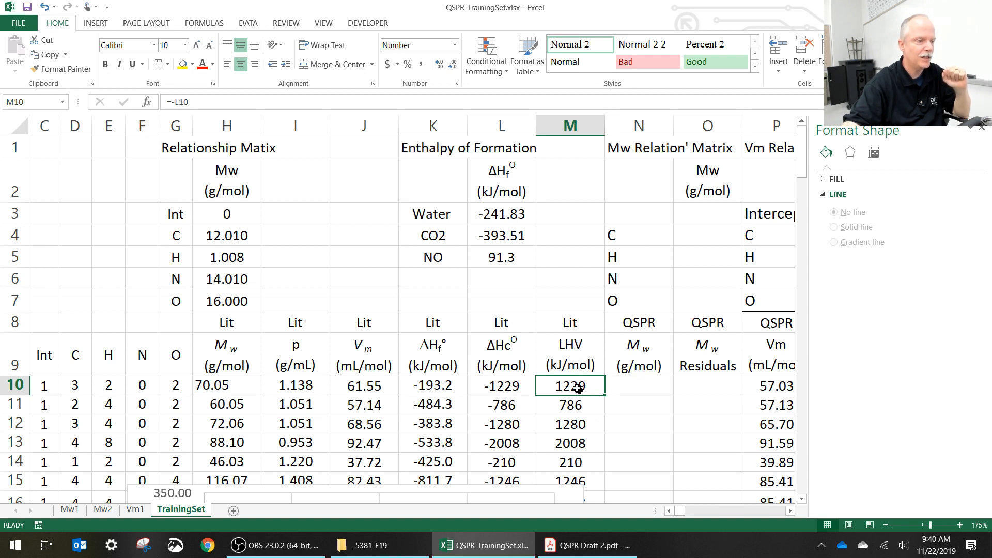
drag(576, 387, 583, 446)
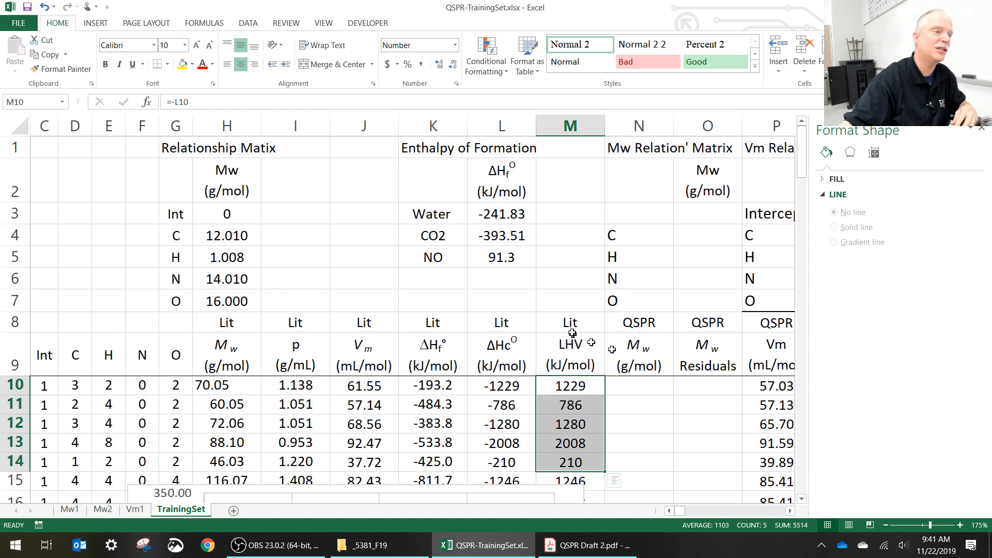
Step: Run a Regression with labels on Y range M9:M120 against X range D9:G120, output to a new worksheet named LHV1
click(247, 23)
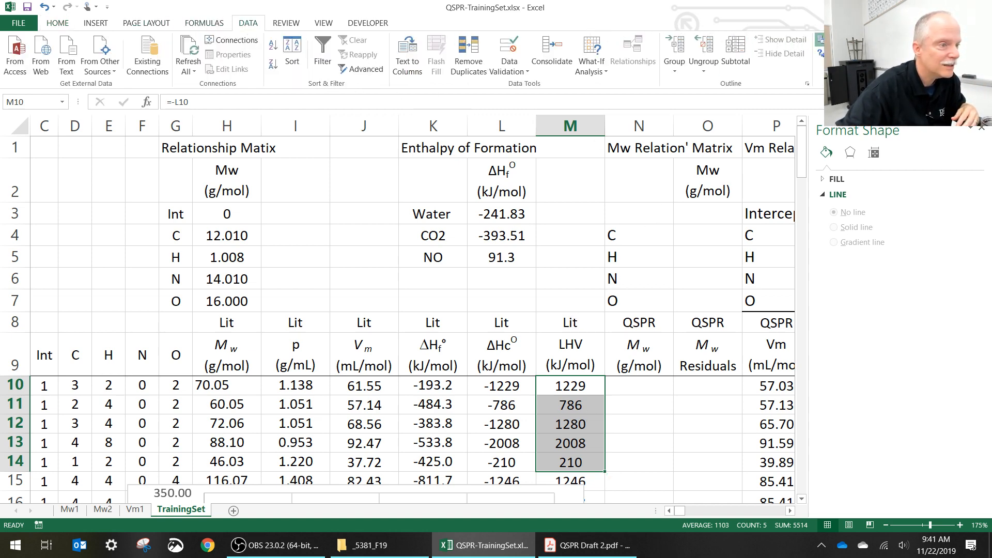
click(820, 44)
click(292, 141)
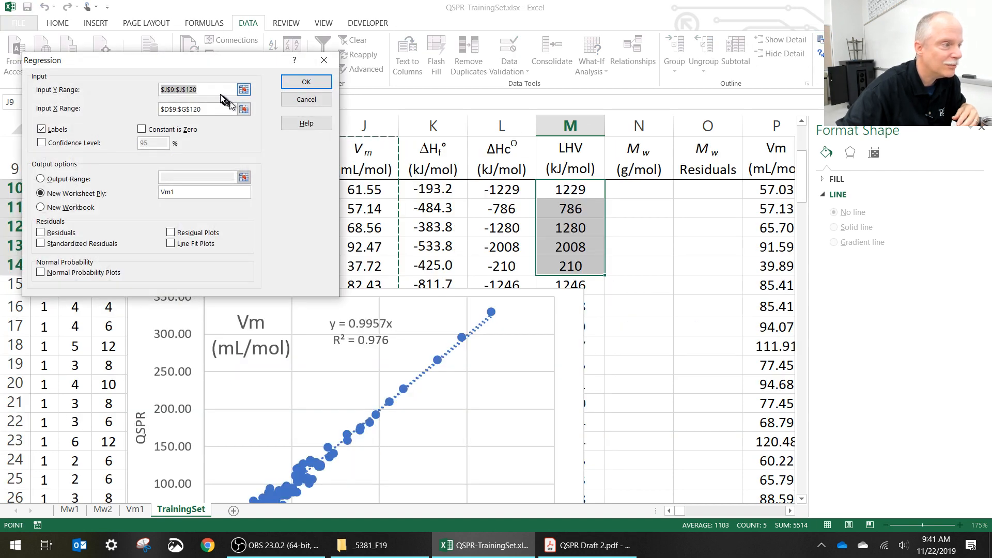
drag(168, 91, 154, 92)
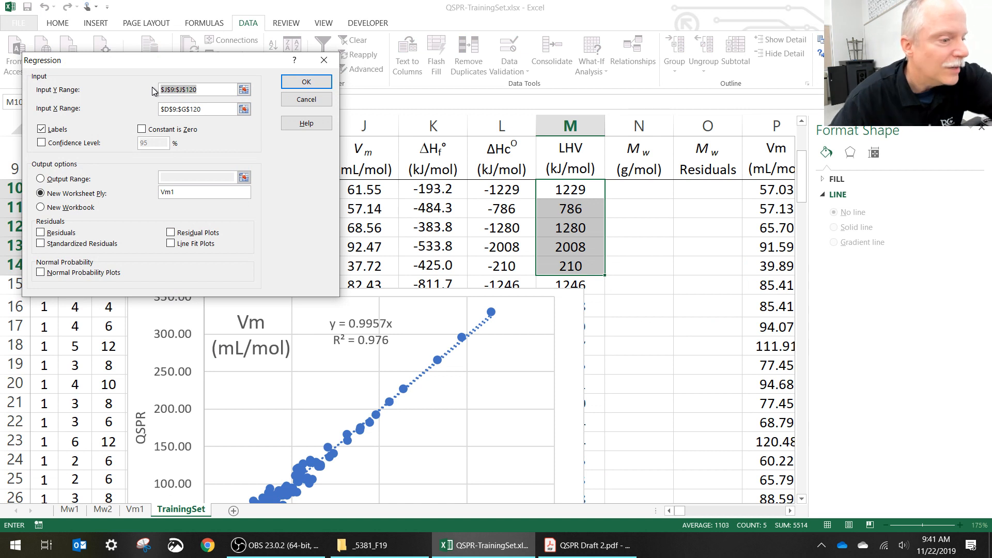
key(BackSpace)
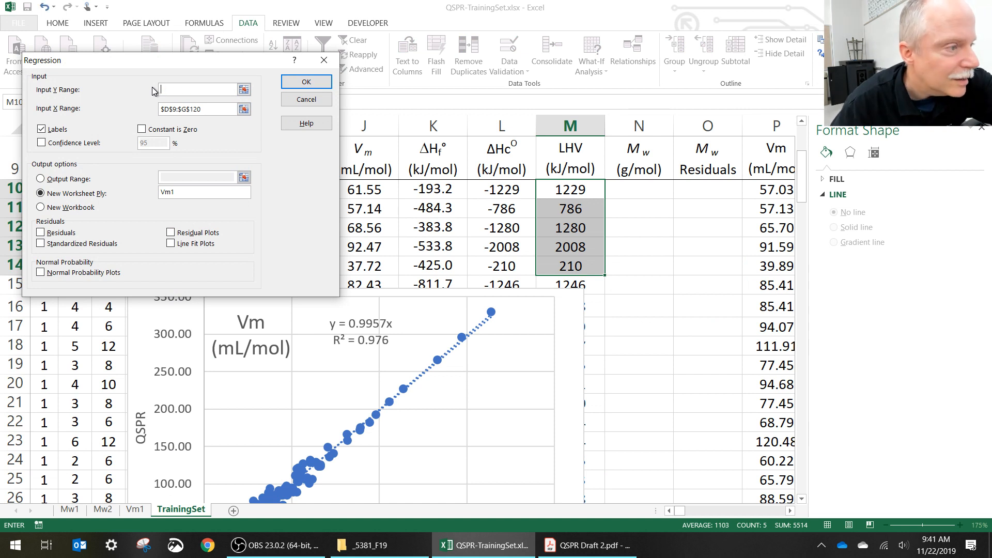
click(565, 162)
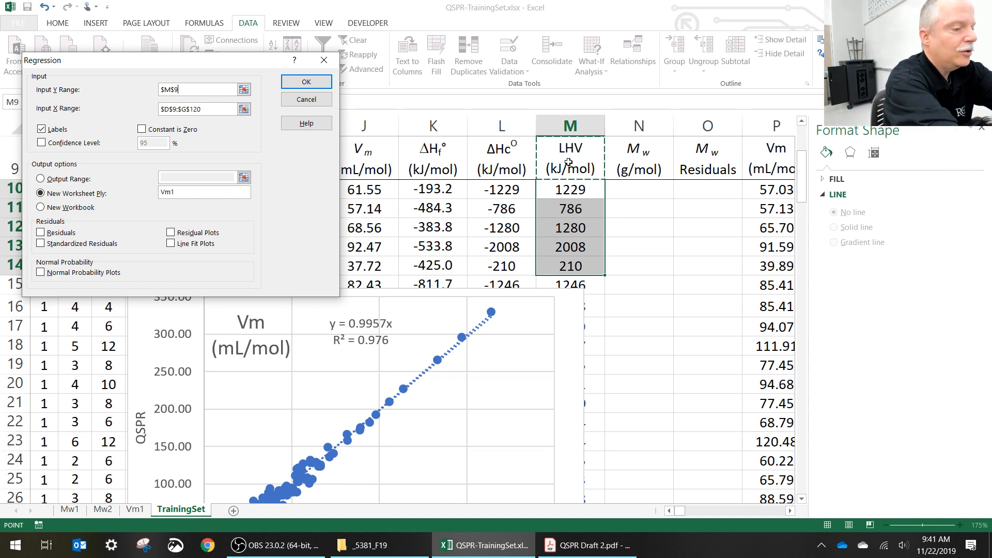
key(ctrl+shift+Down)
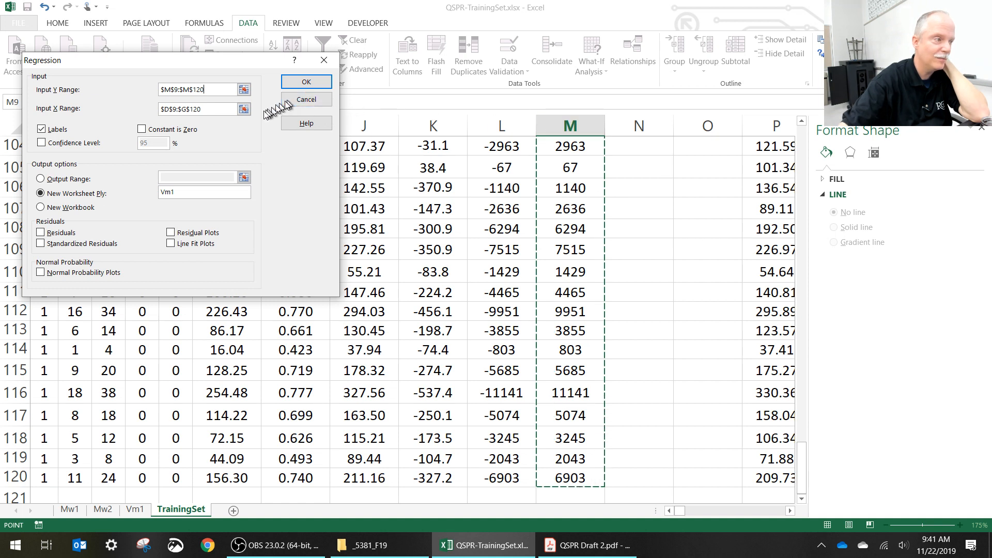
click(188, 192)
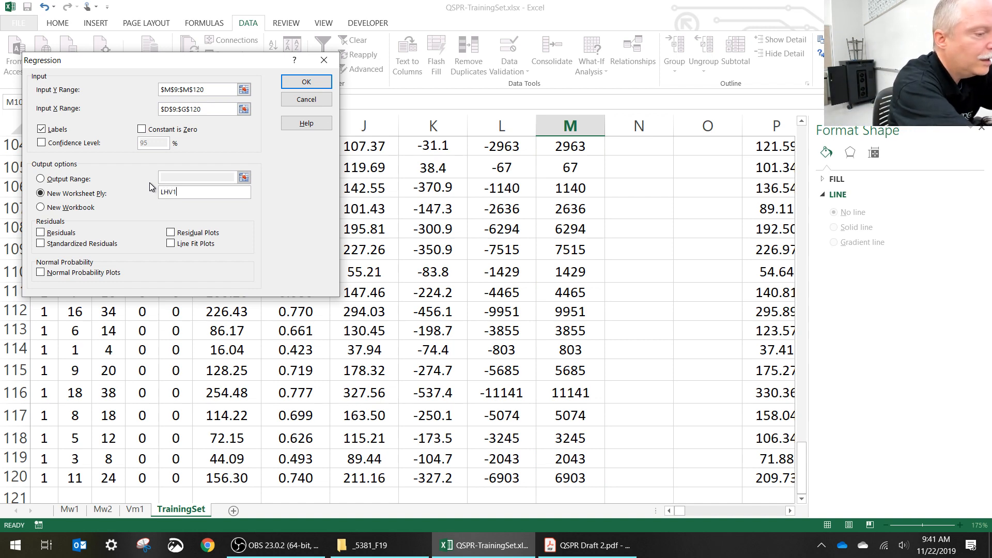
key(Return)
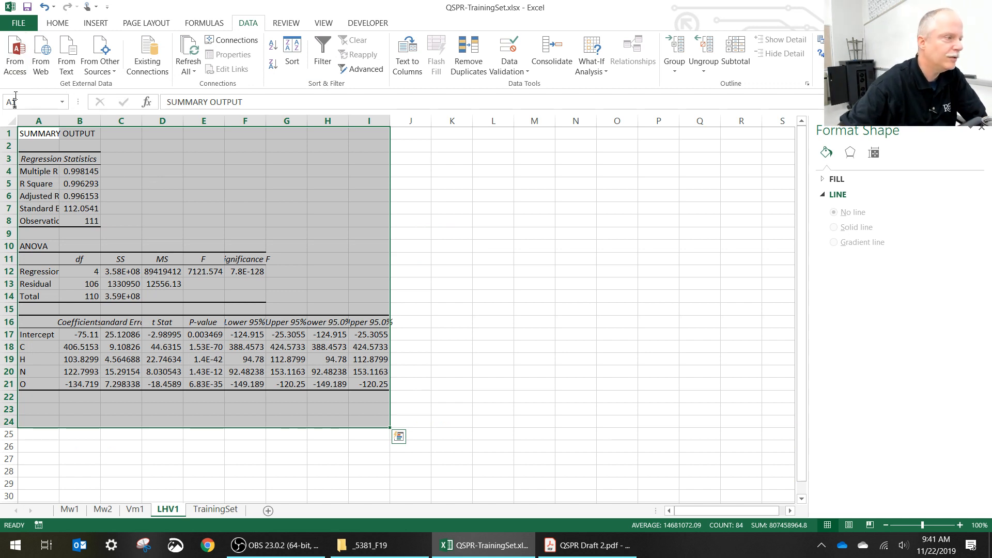
Step: Autofit the column widths on the LHV1 sheet and highlight the P-values in E17:E21 in yellow
click(12, 117)
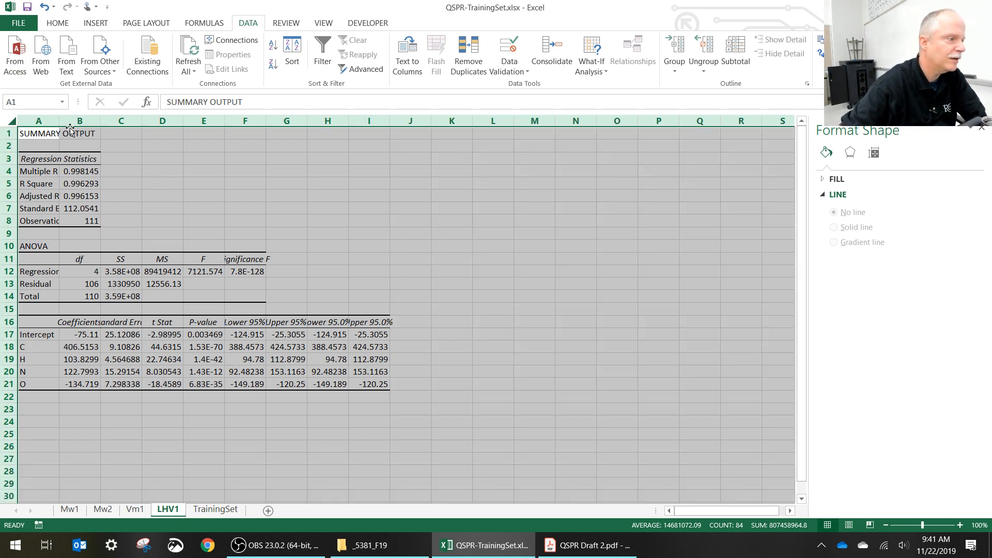
double_click(57, 118)
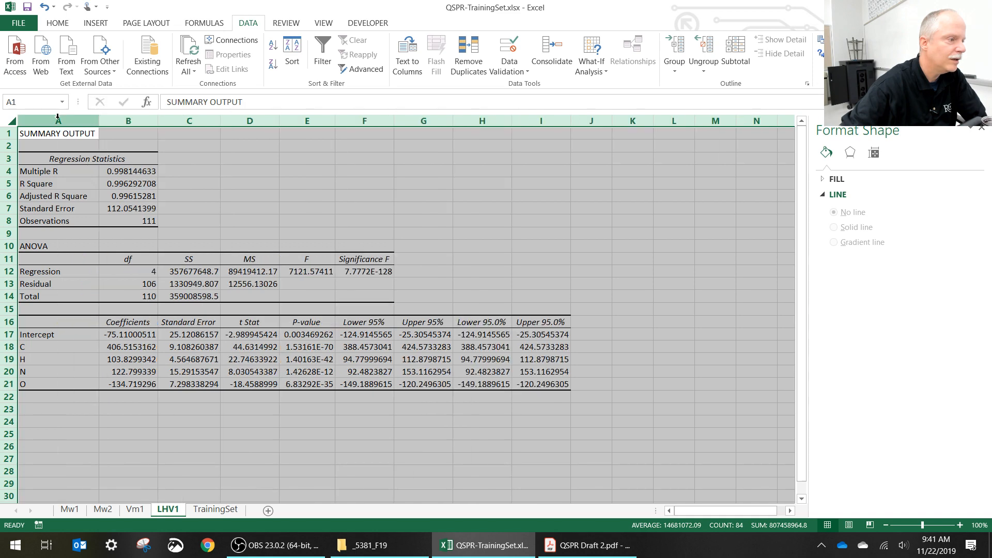
click(303, 336)
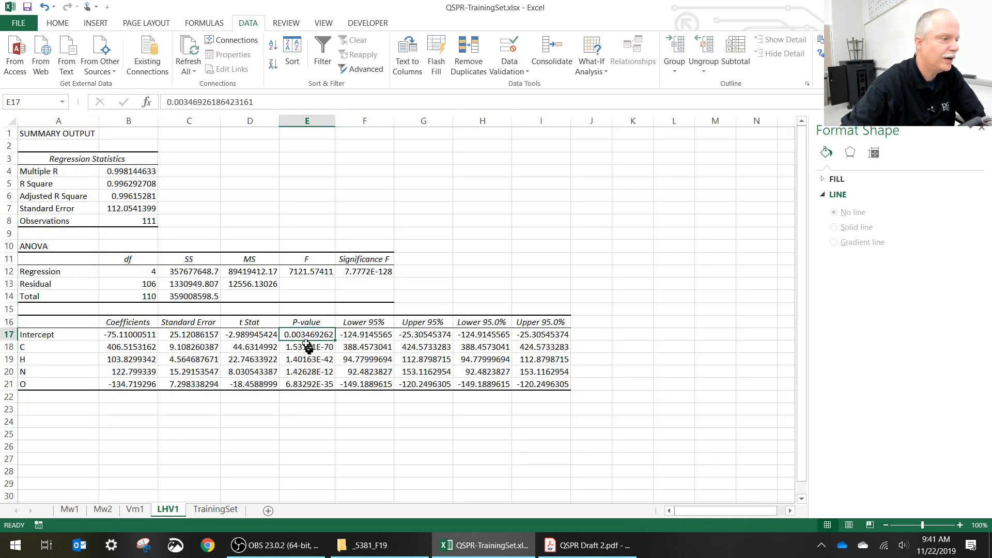
drag(305, 337, 303, 384)
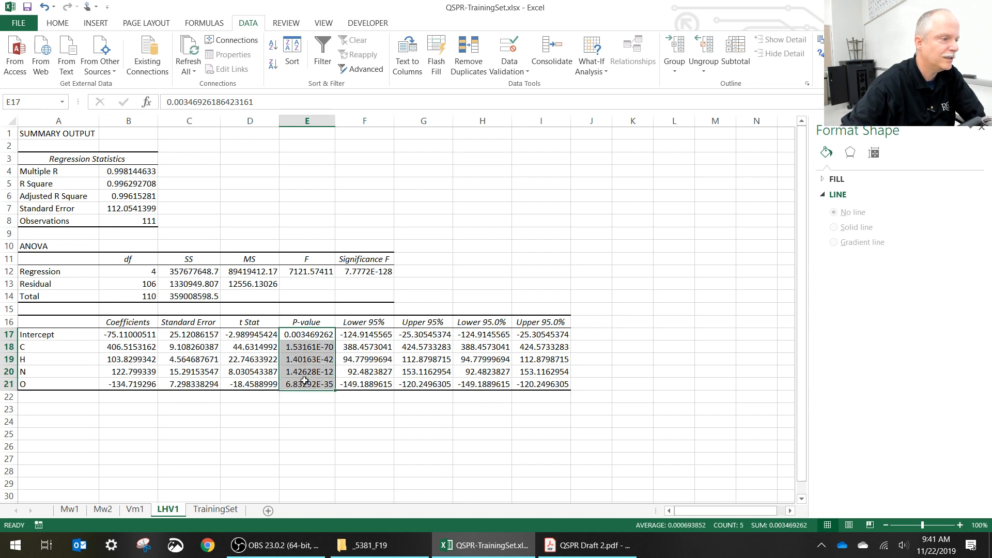
click(95, 23)
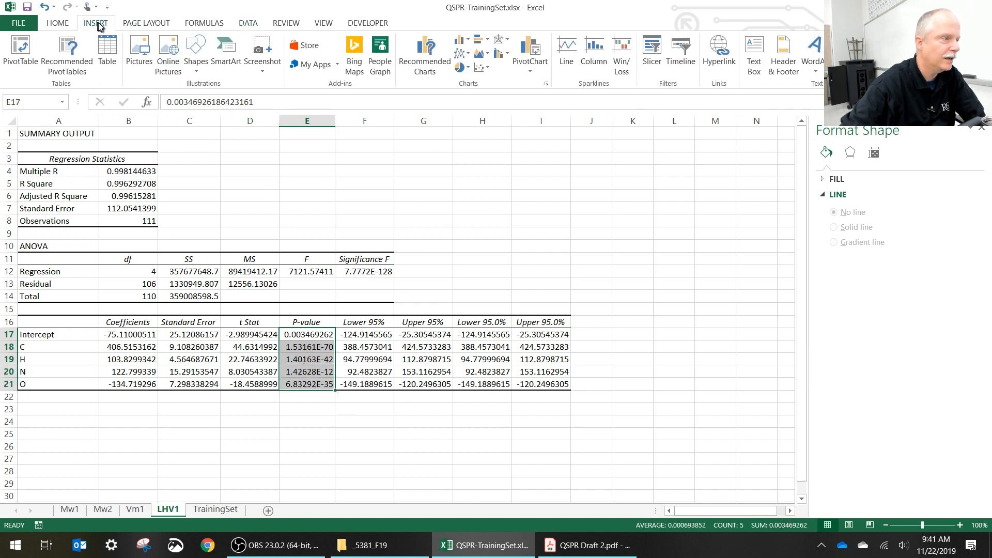
click(58, 23)
click(182, 65)
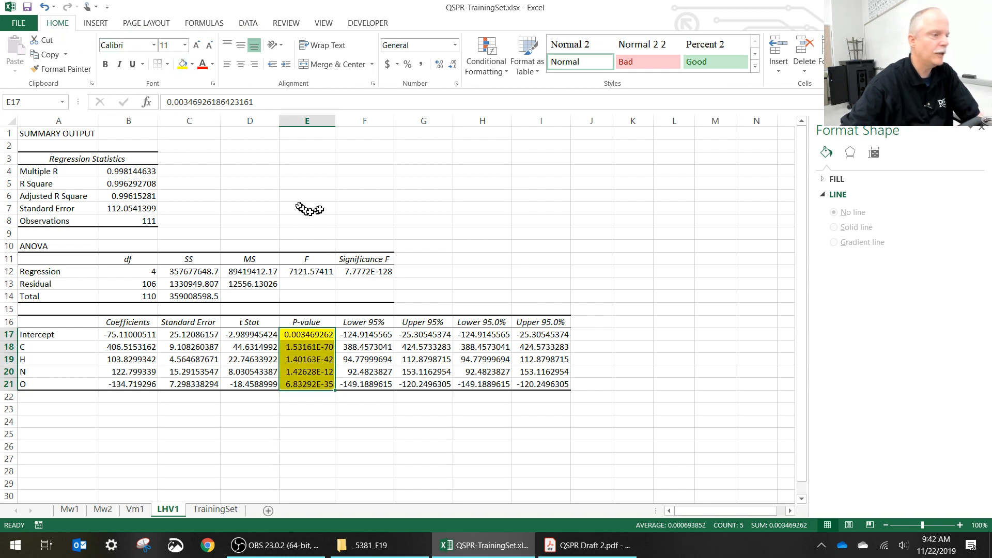
click(326, 227)
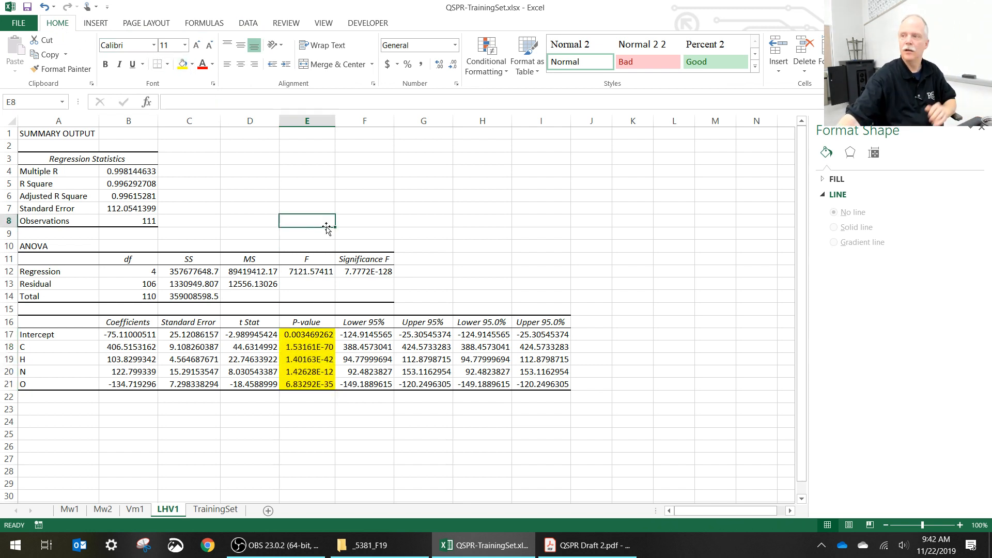
Step: Check the R Square value in B5 and highlight the coefficients in B17:B21 in yellow
click(136, 186)
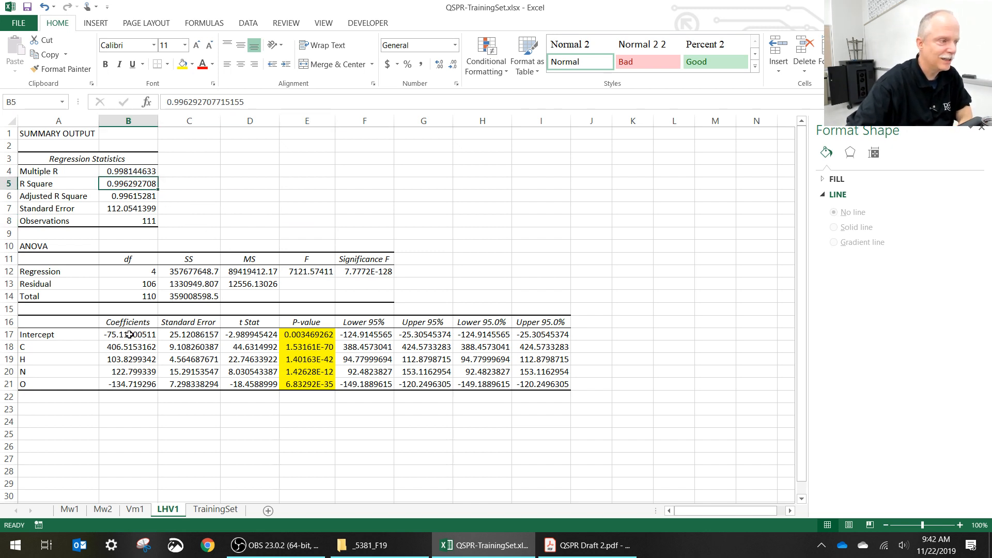
drag(129, 335, 130, 385)
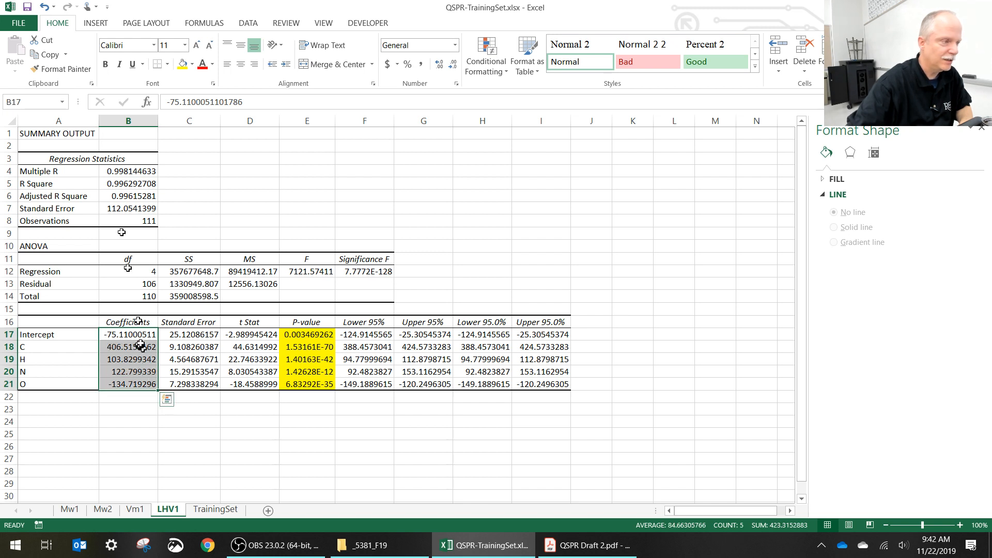
click(183, 64)
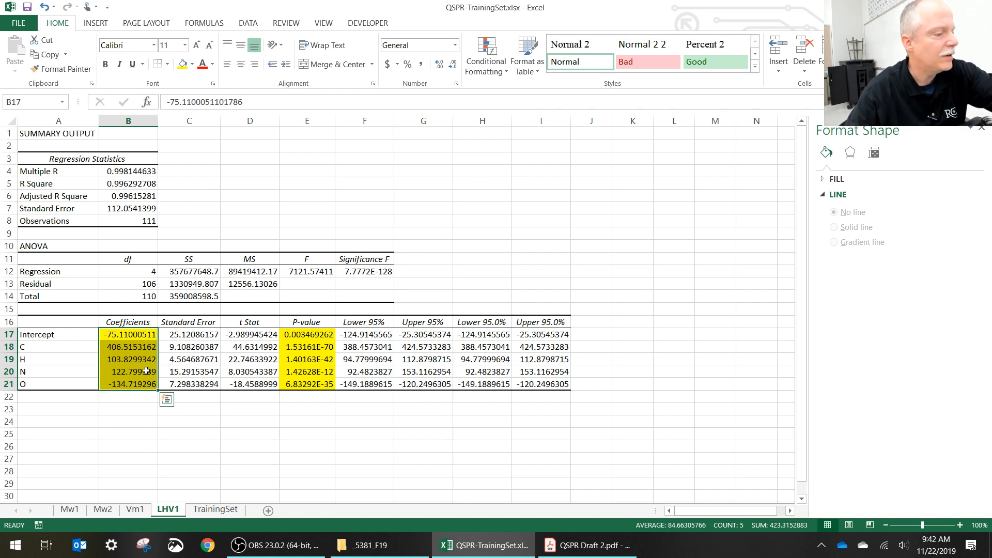
Step: Copy the highlighted regression coefficients from LHV1 into the LHV relationship matrix, cells S3:S7 of the TrainingSet sheet
key(ctrl+c)
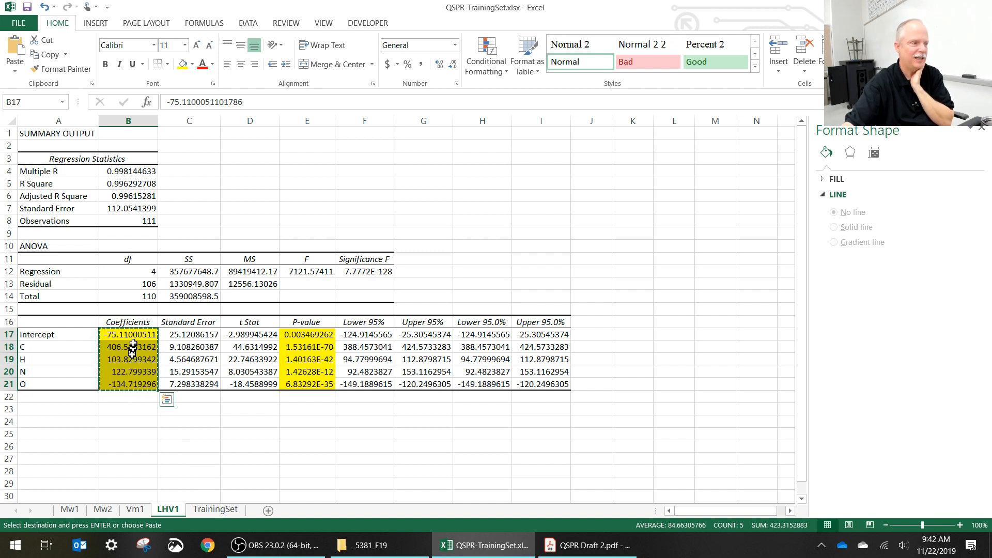
click(211, 510)
scroll(444, 392, up, 6)
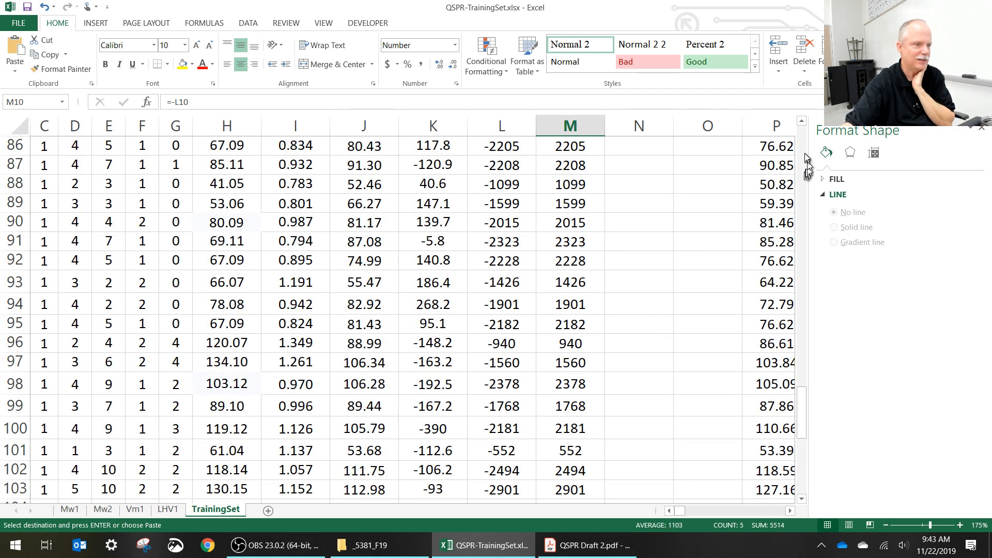
click(801, 131)
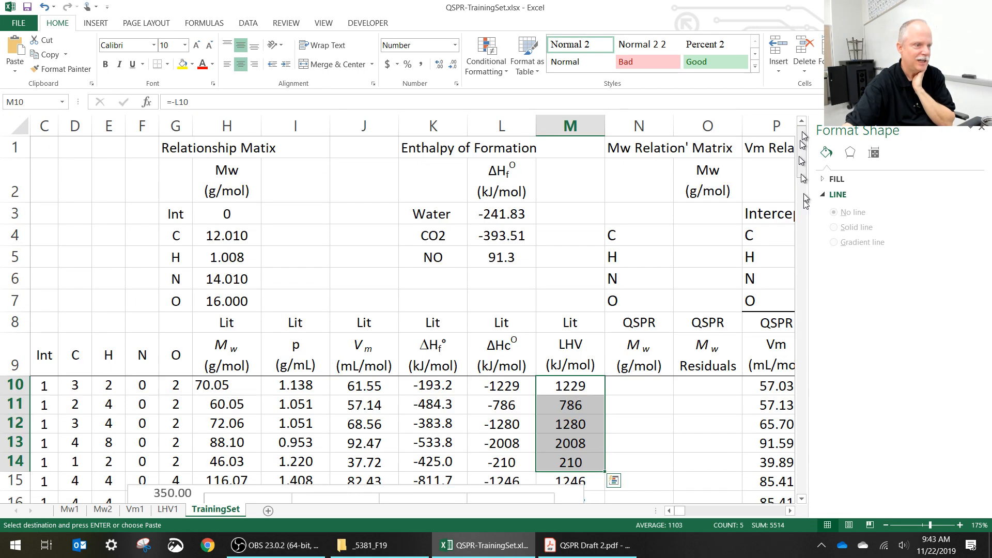
click(789, 511)
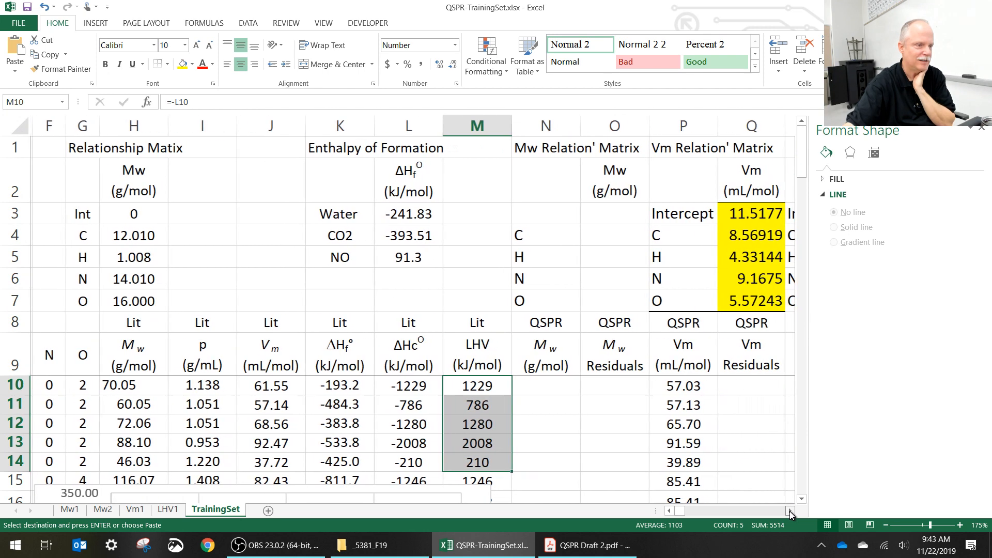
click(790, 511)
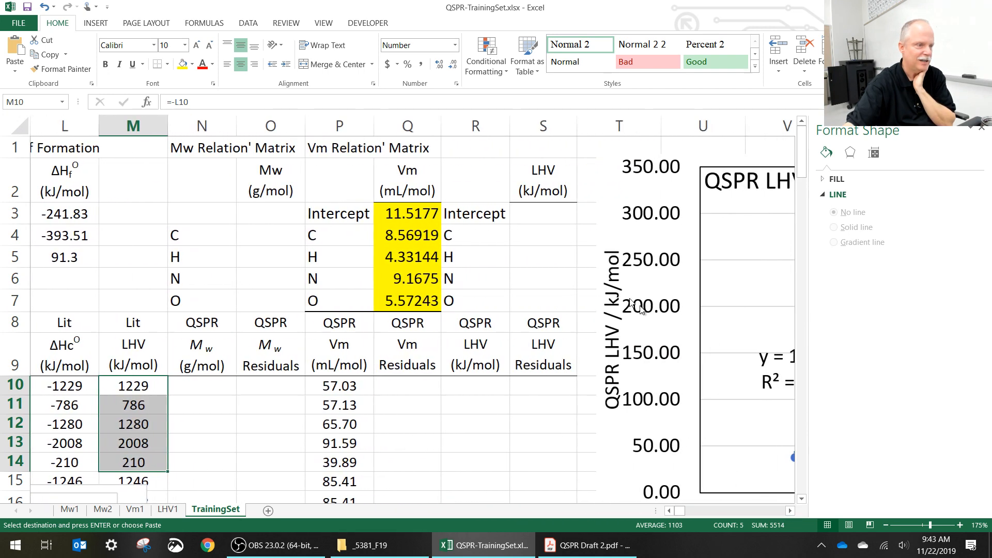
click(558, 214)
drag(556, 216, 549, 294)
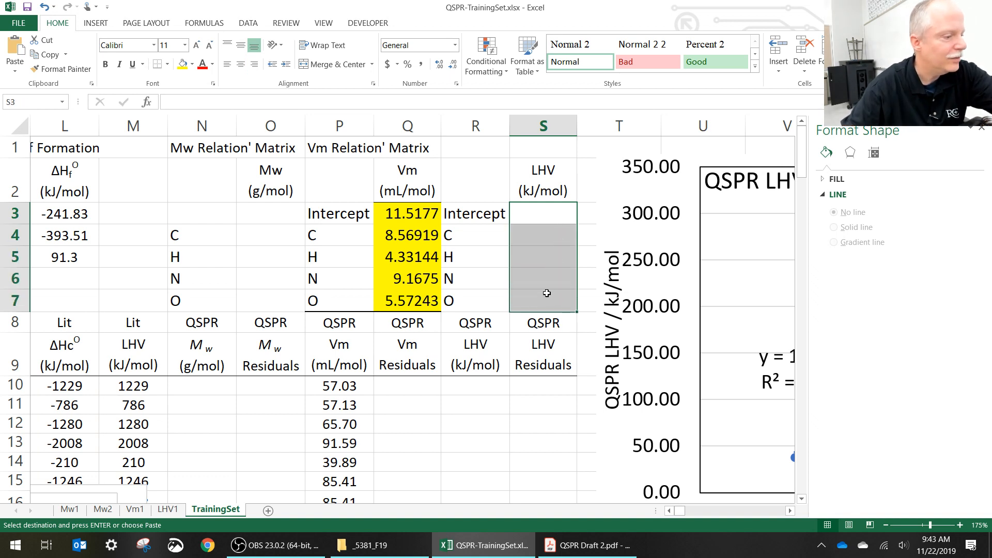
key(ctrl+v)
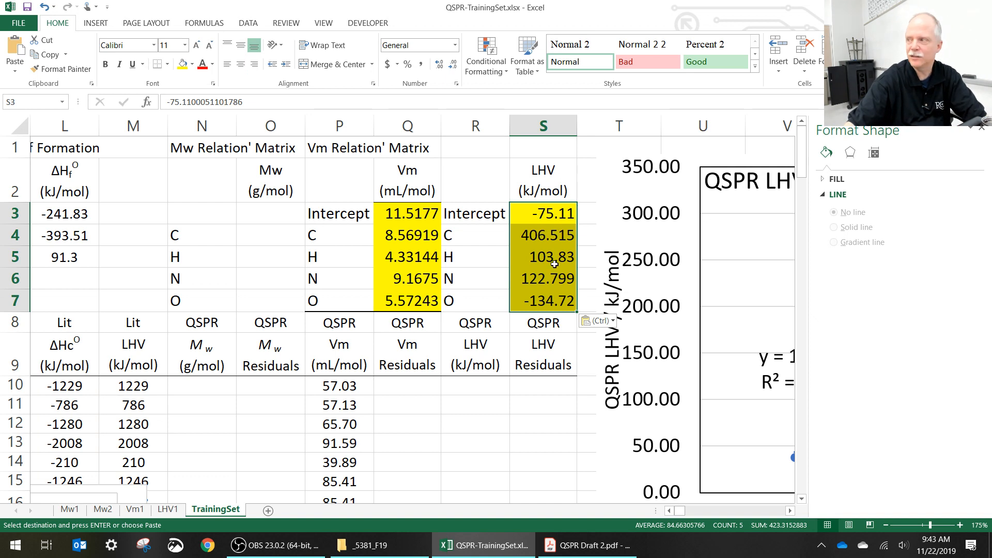
click(491, 384)
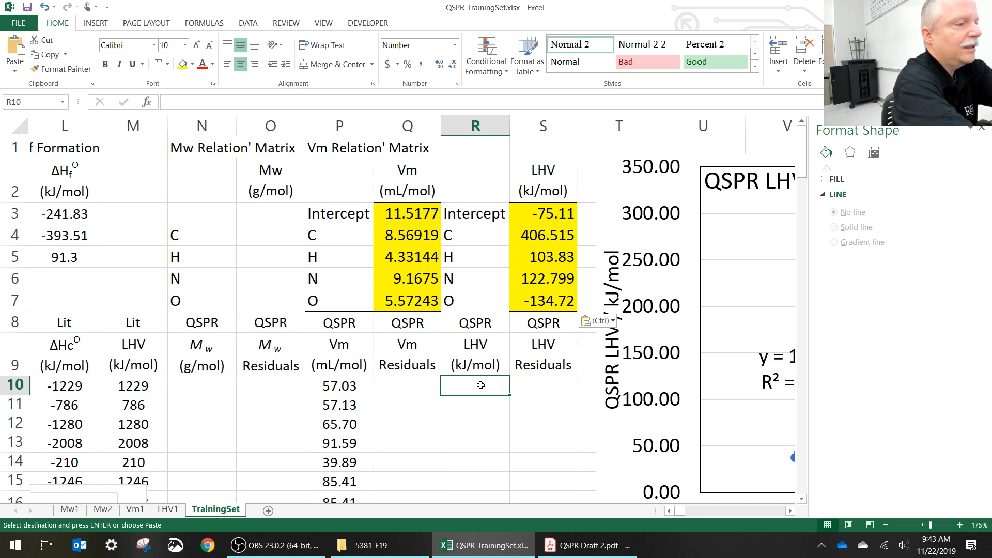
key(Left)
key(Left)
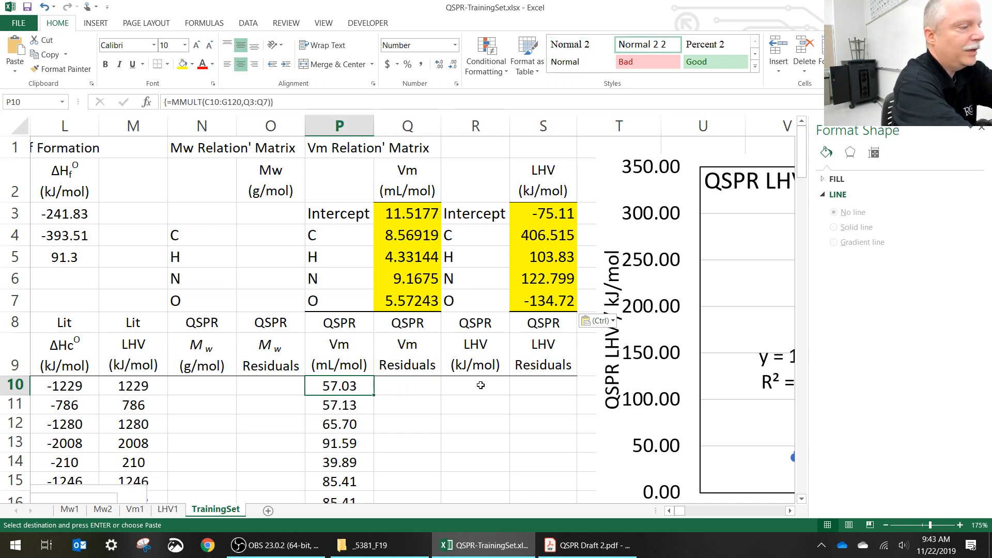
key(ctrl+Down)
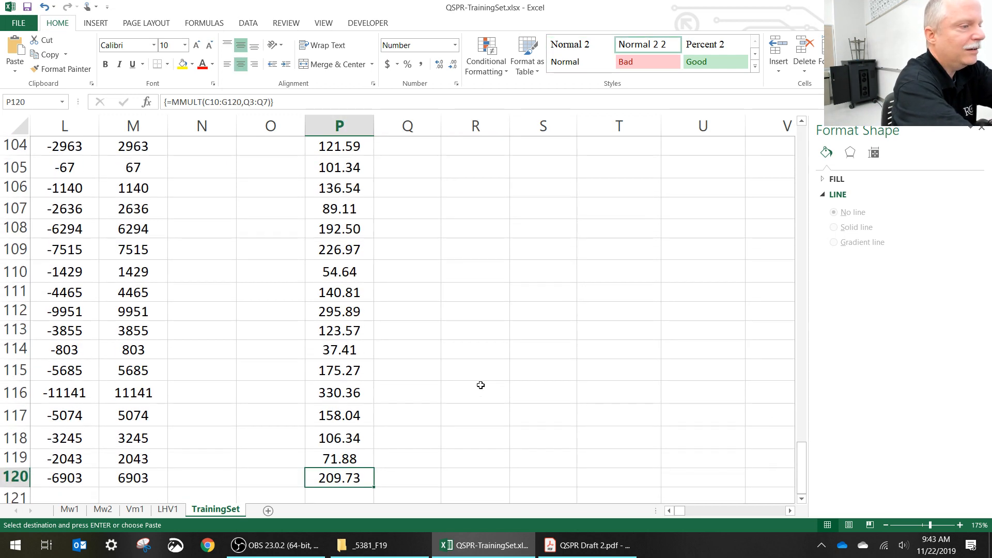
key(Right)
key(Right)
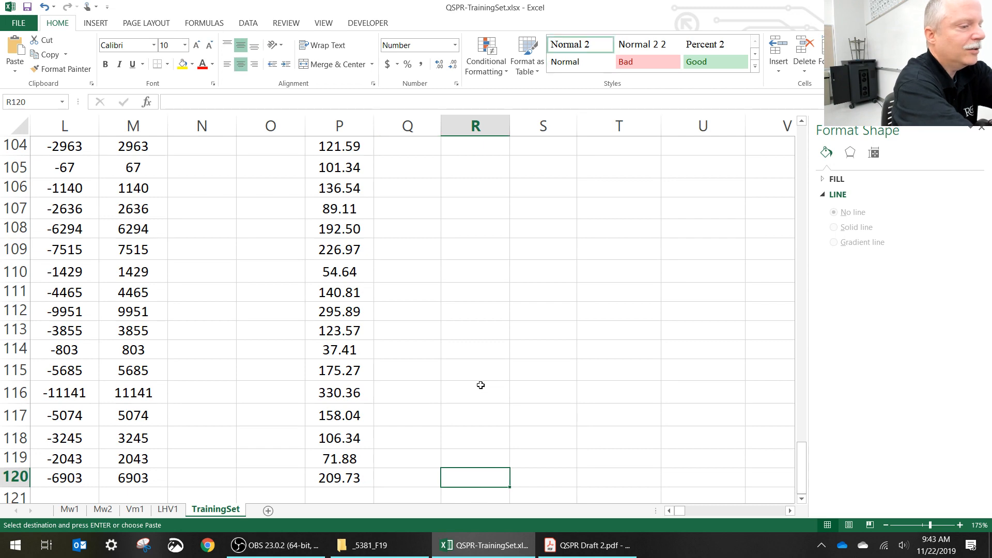
key(ctrl+shift+Up)
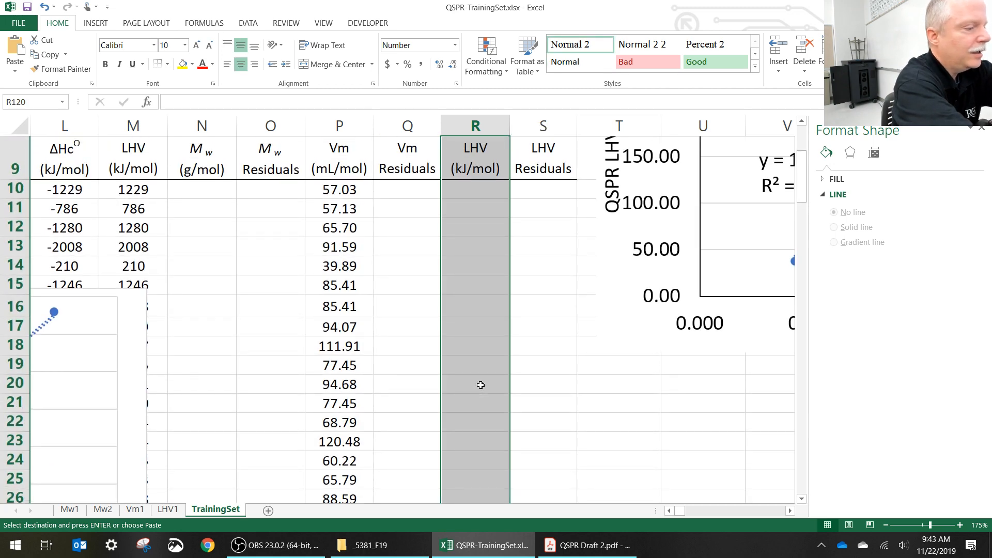
key(shift+Down)
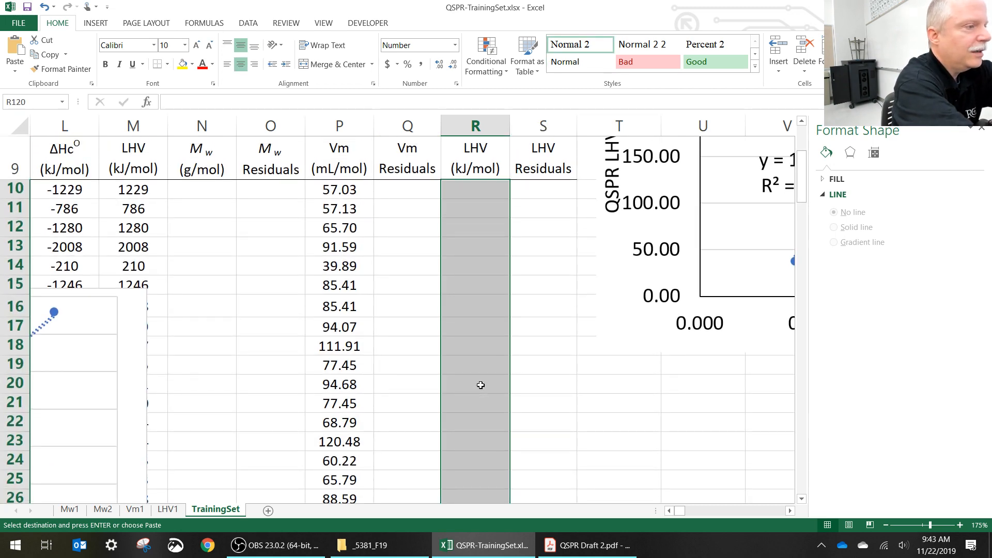
key(Tab)
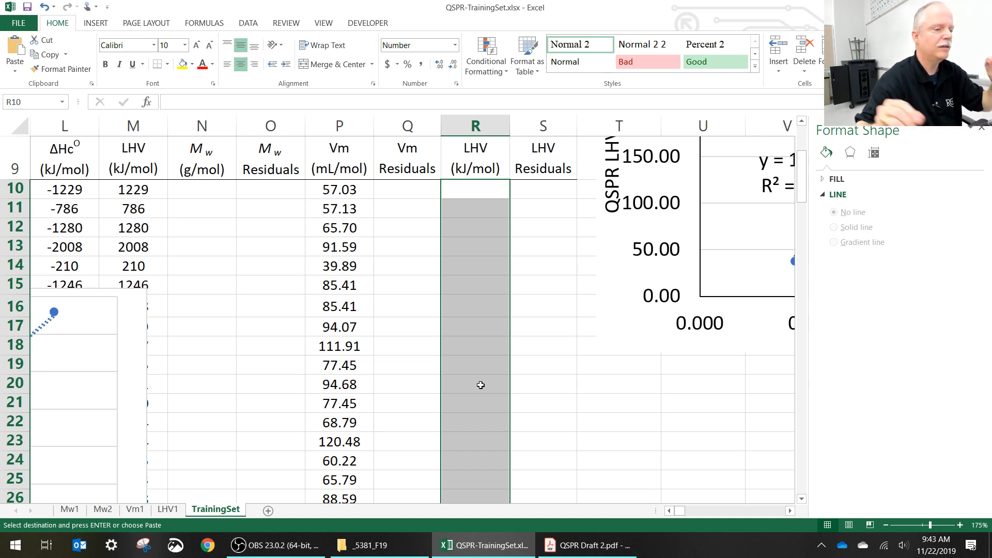
key(Left)
key(Right)
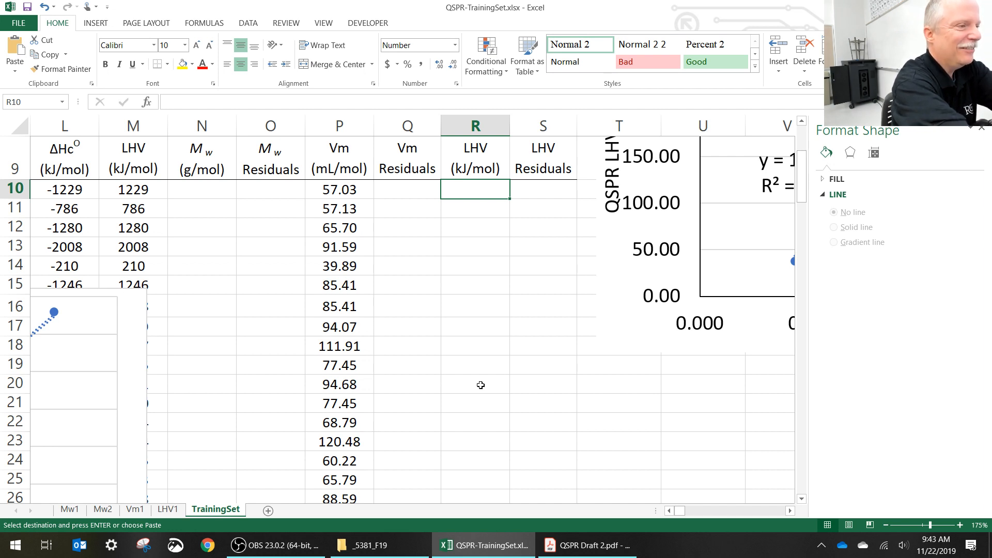
key(Left)
key(Left)
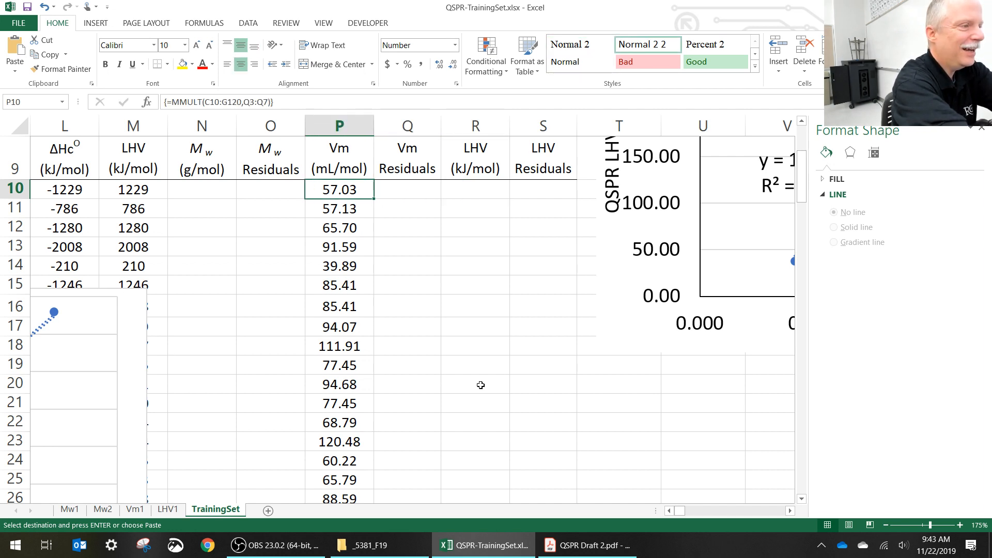
key(ctrl+Down)
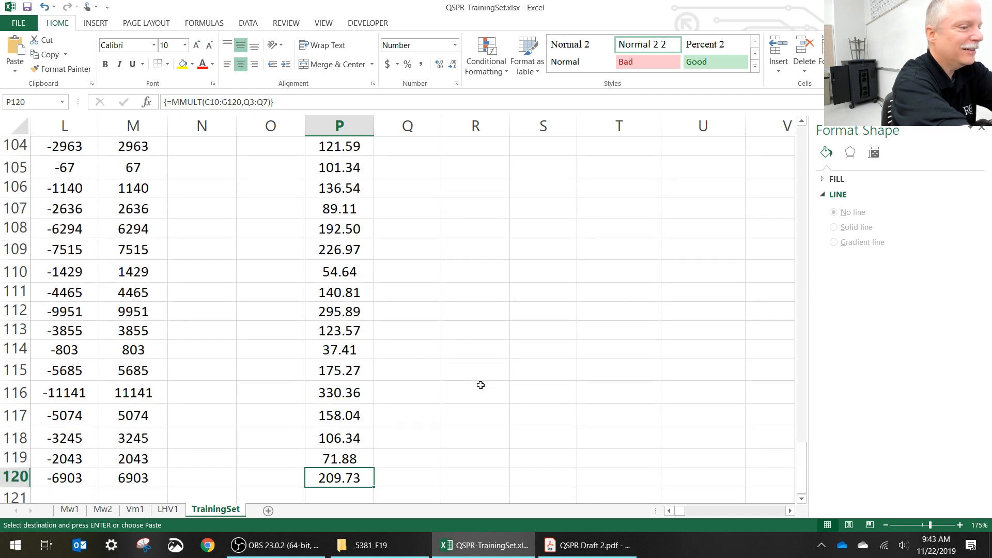
key(Right)
key(Right)
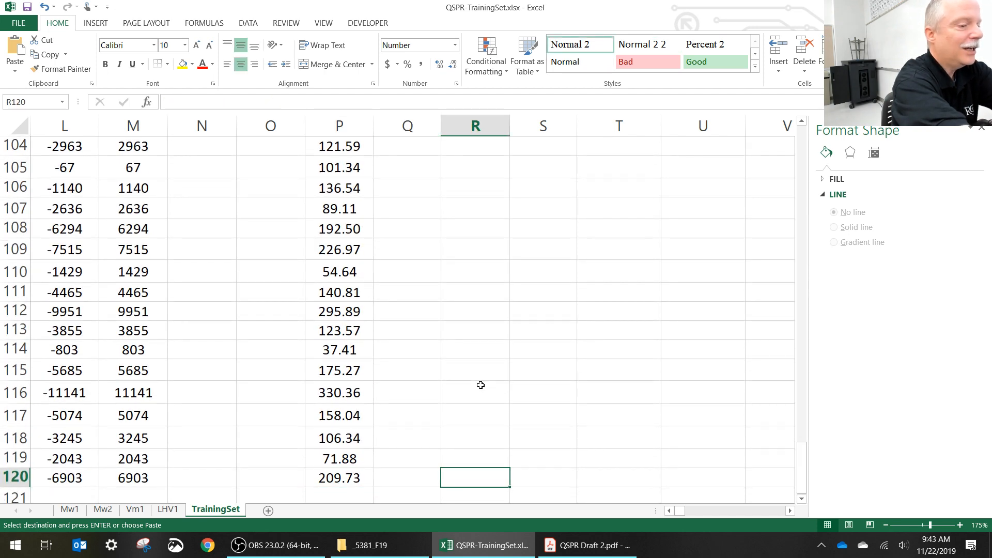
key(ctrl+shift+Up)
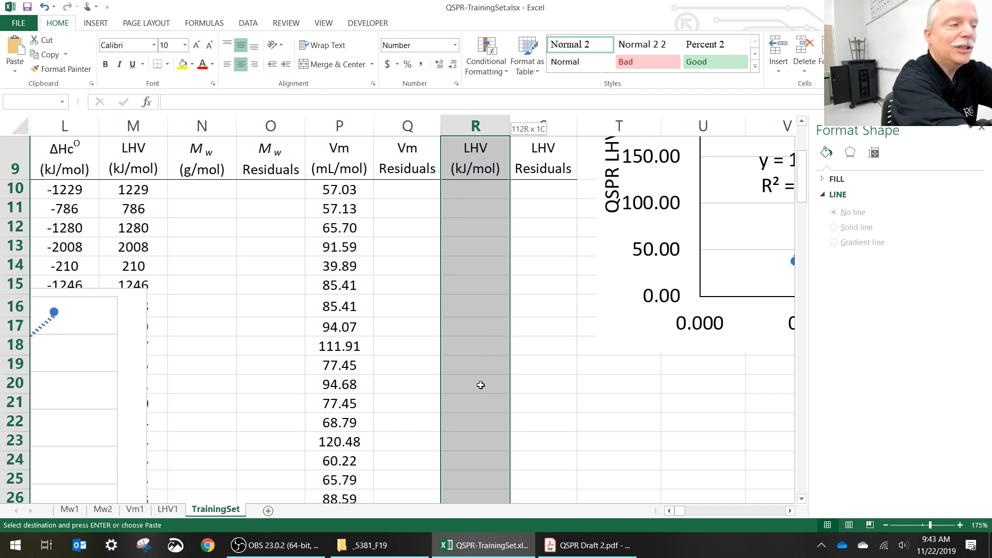
key(shift+Down)
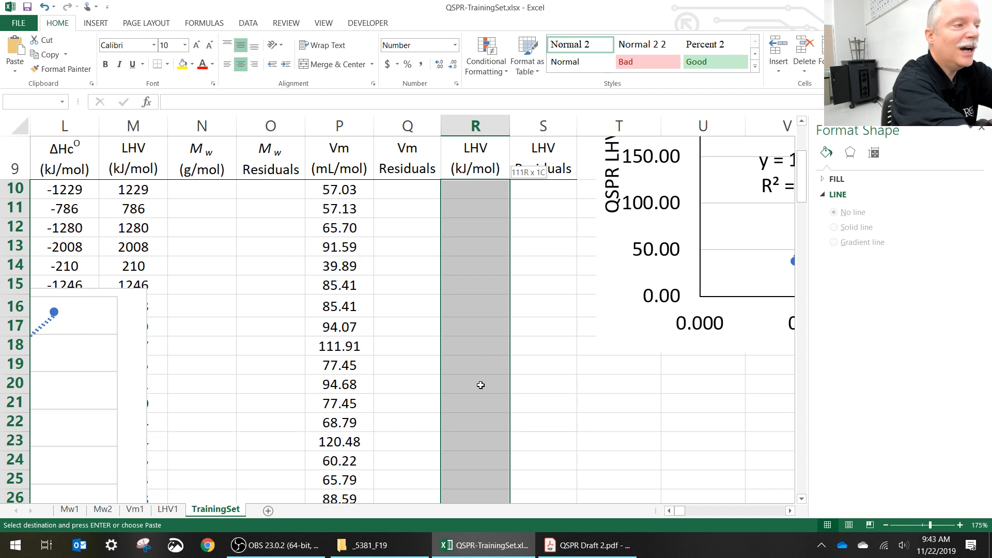
key(Tab)
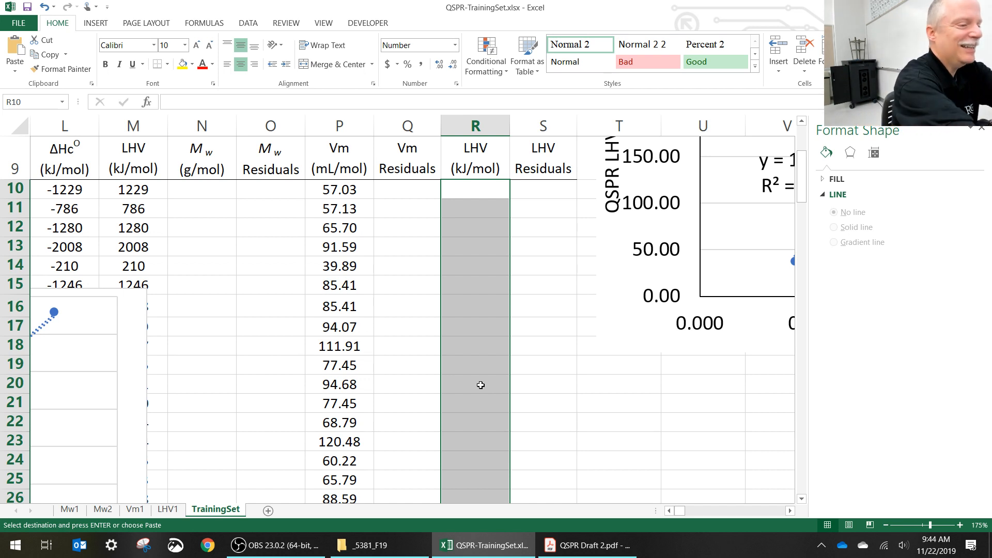
key(Up)
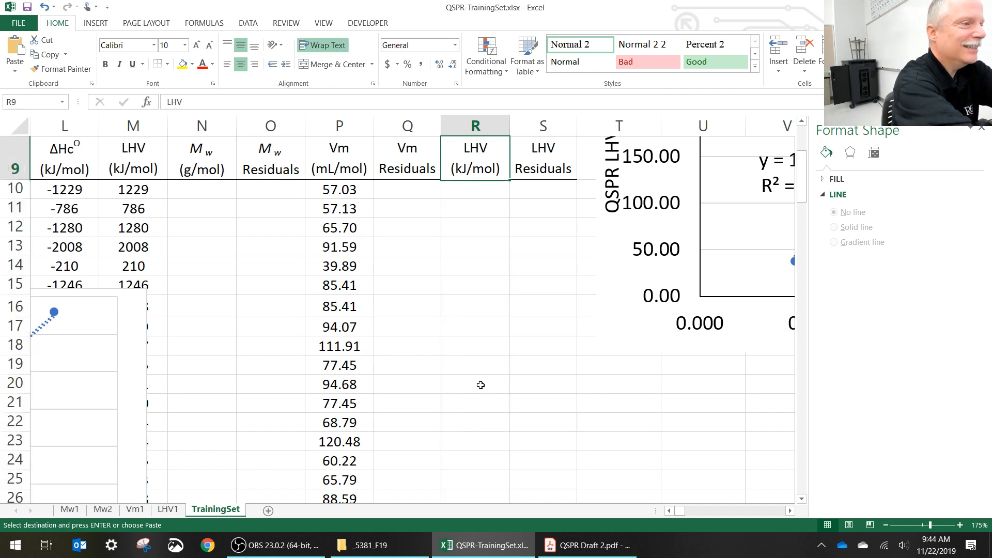
Step: Select the empty QSPR LHV range R10:R120, matching the rows of the Vm column, with R10 as the active cell
key(Down)
key(Left)
key(Left)
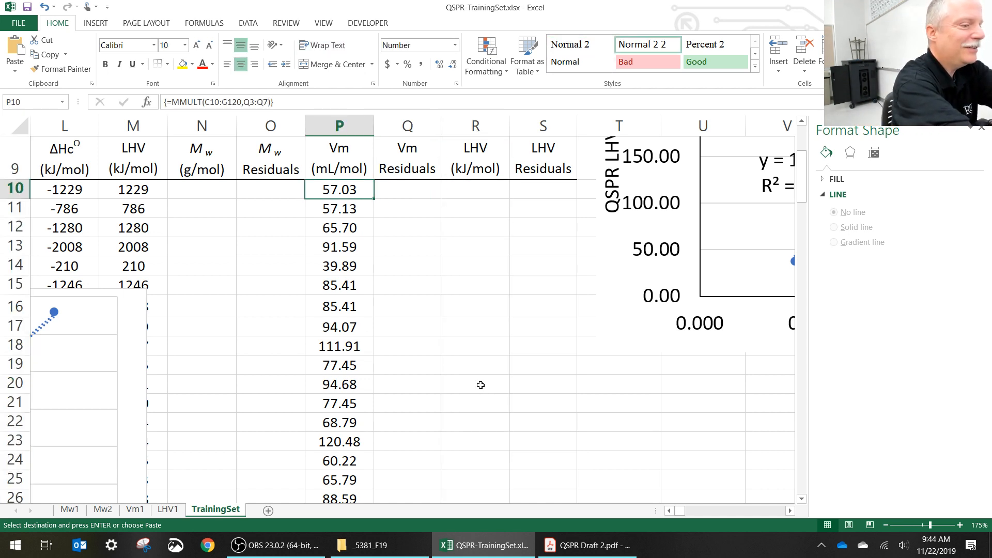
key(ctrl+Down)
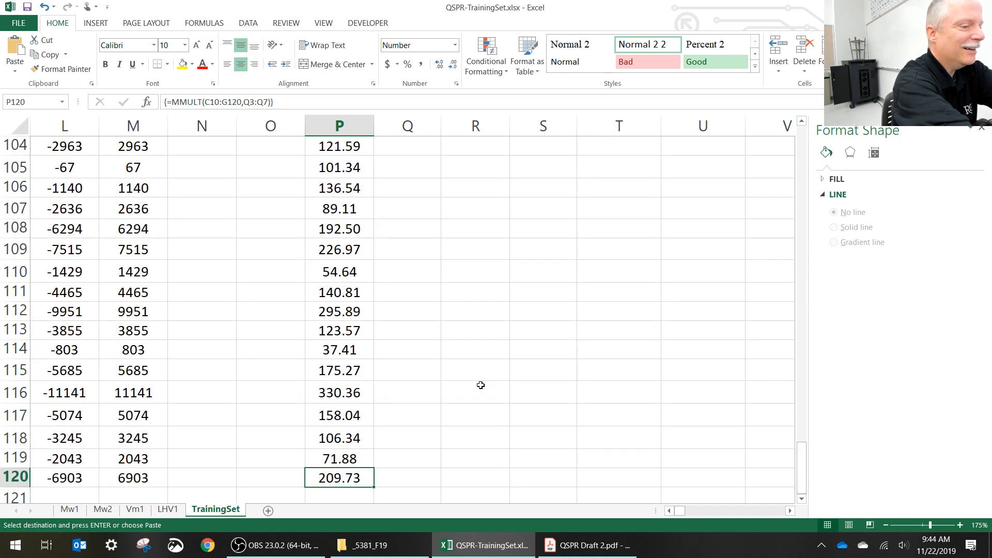
key(Right)
key(Right)
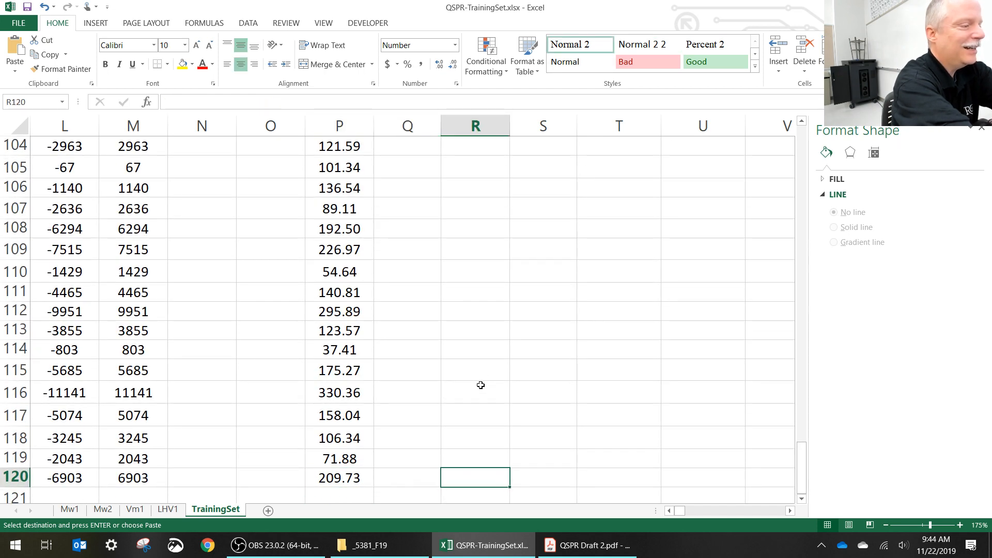
key(ctrl+shift+Up)
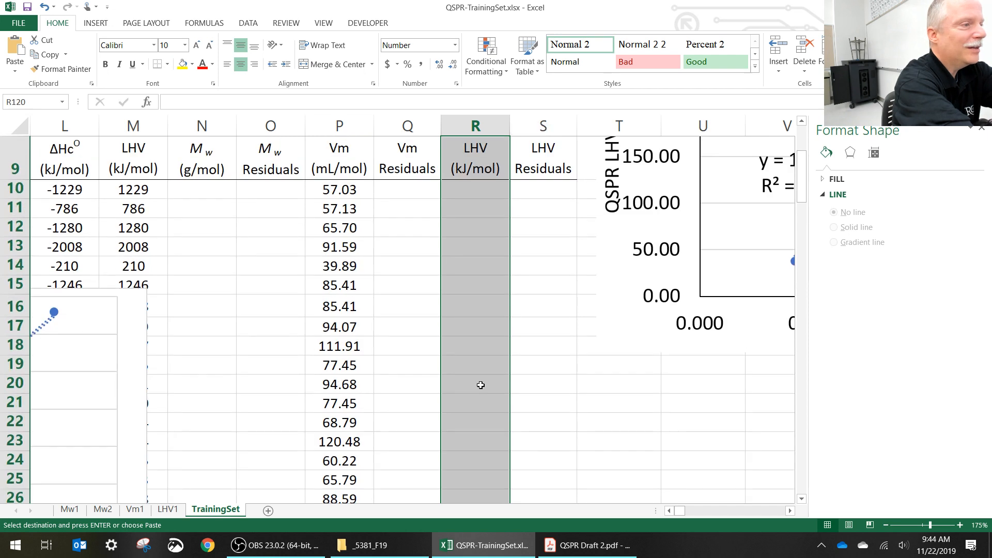
key(shift+Down)
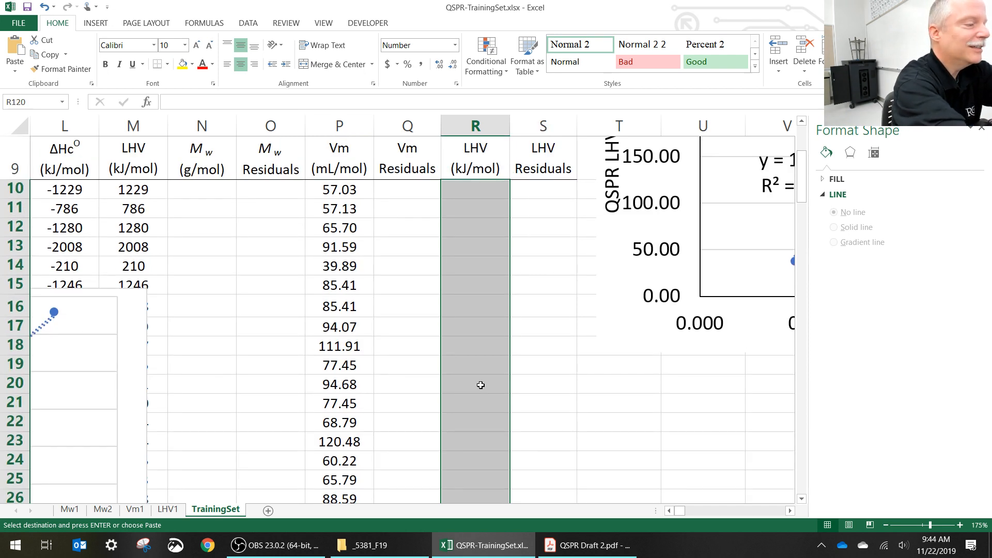
key(ctrl+period)
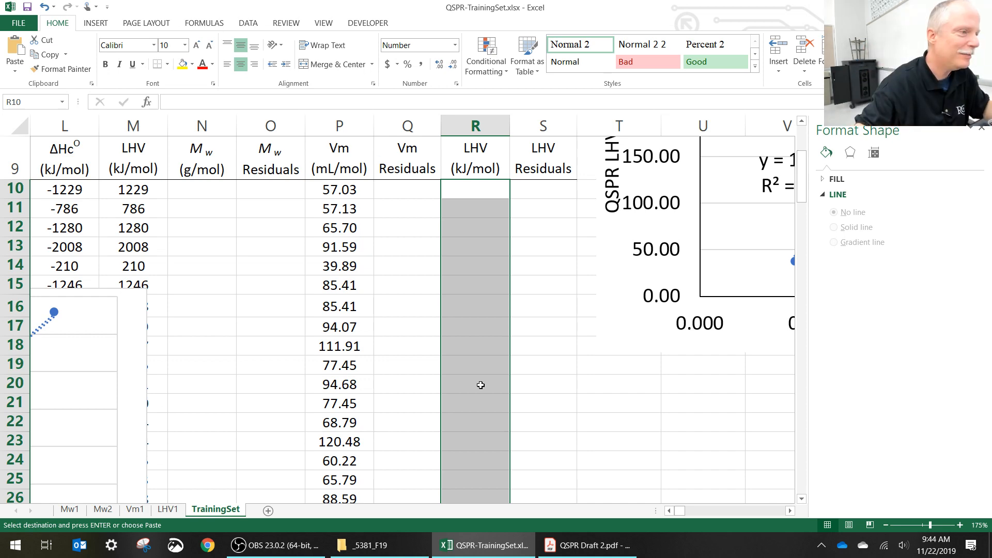
scroll(480, 385, up, 3)
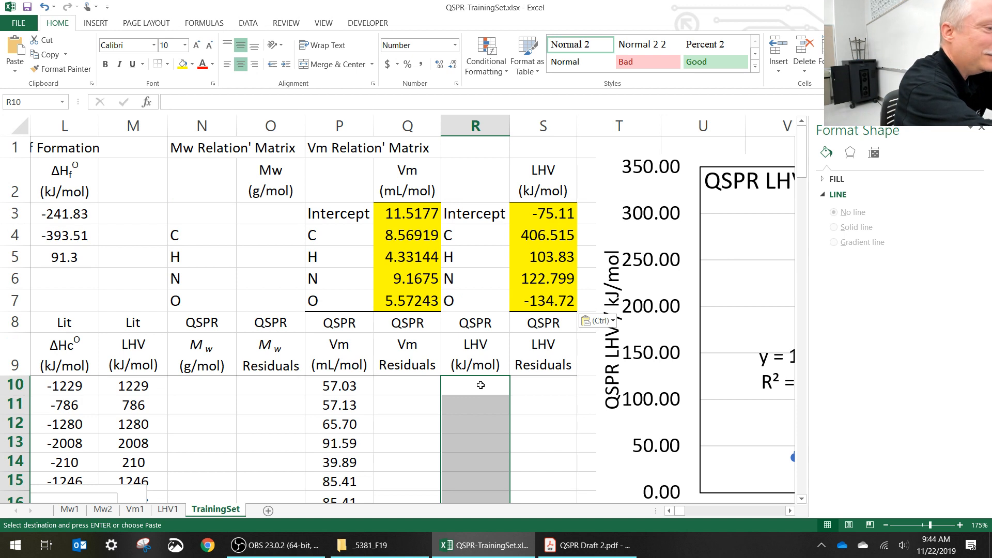
Step: Start an MMULT formula in R10 with the composition matrix C10:G120 as its first array
text(=)
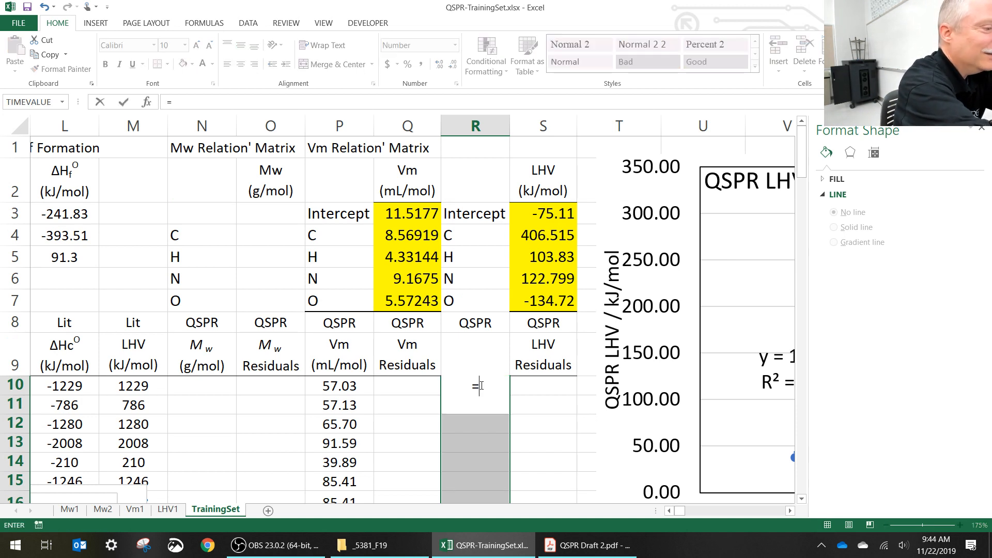
text(mmult)
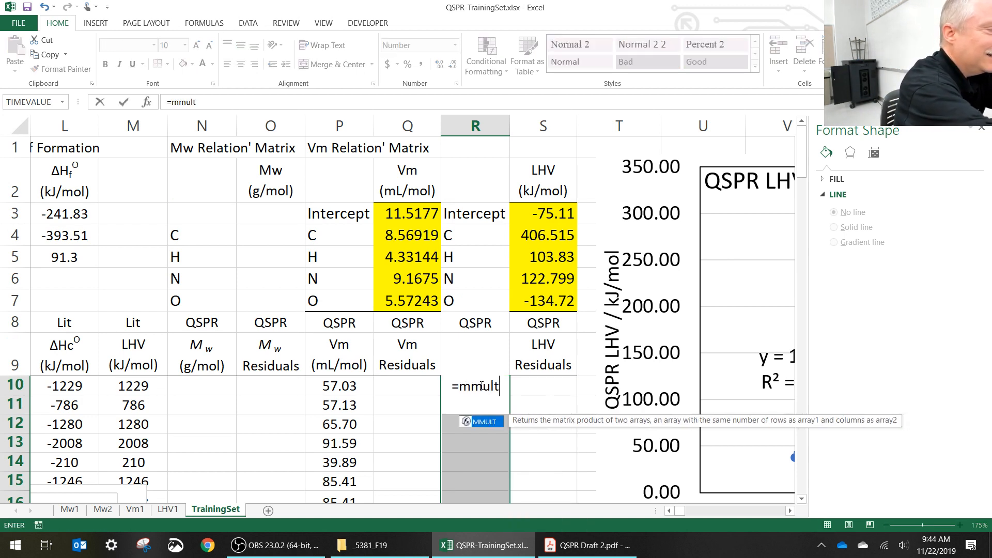
text(()
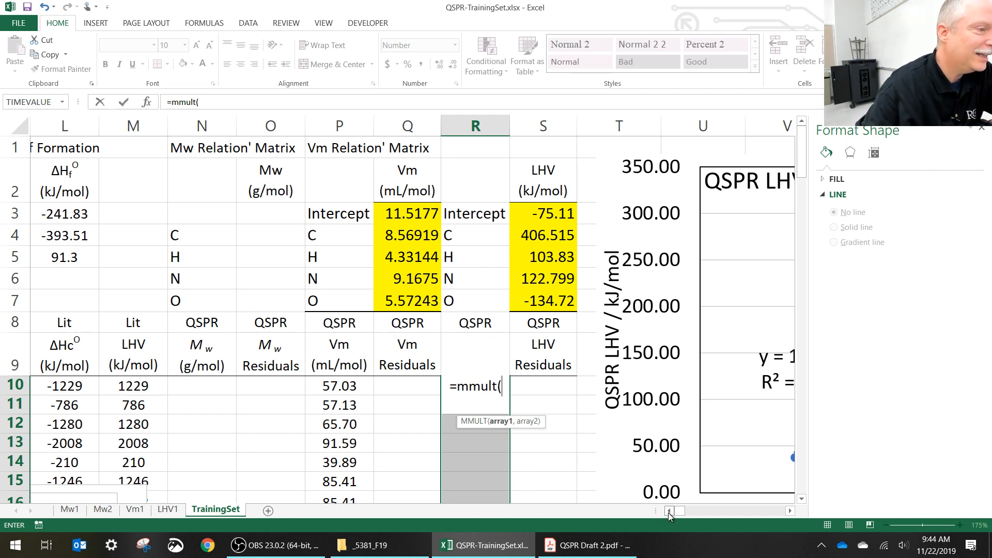
drag(668, 512, 668, 513)
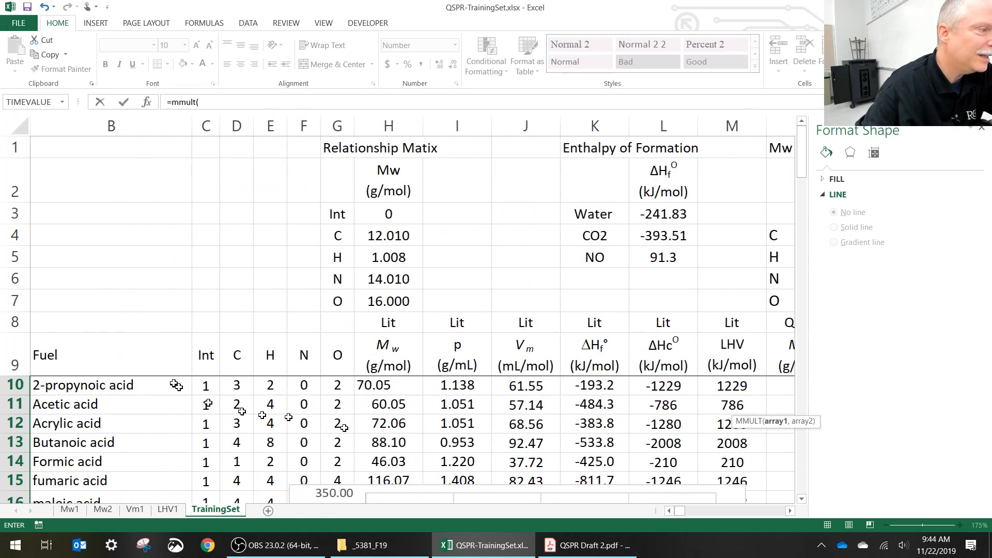
click(206, 387)
key(shift+Right)
key(shift+Right)
key(shift+Right)
key(shift+Right)
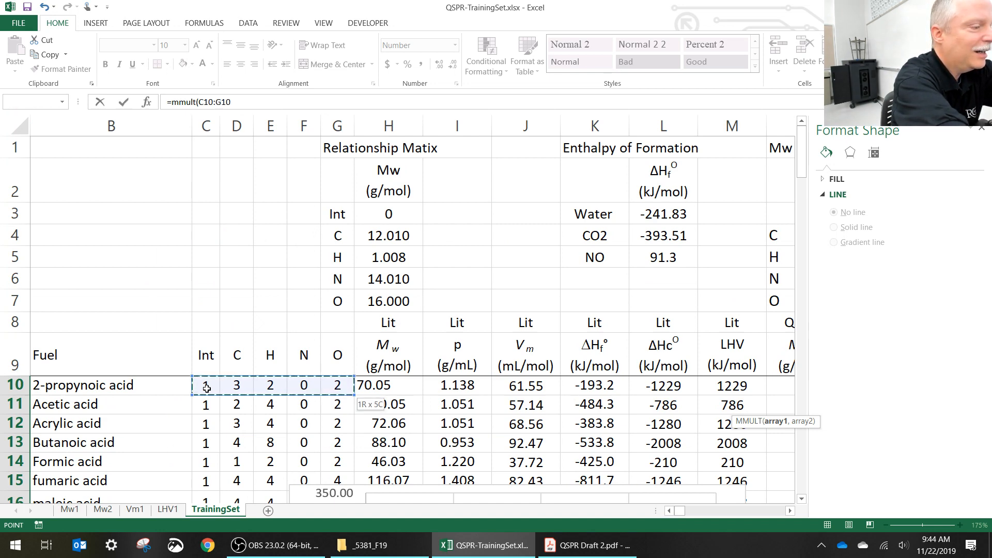
key(ctrl+shift+Down)
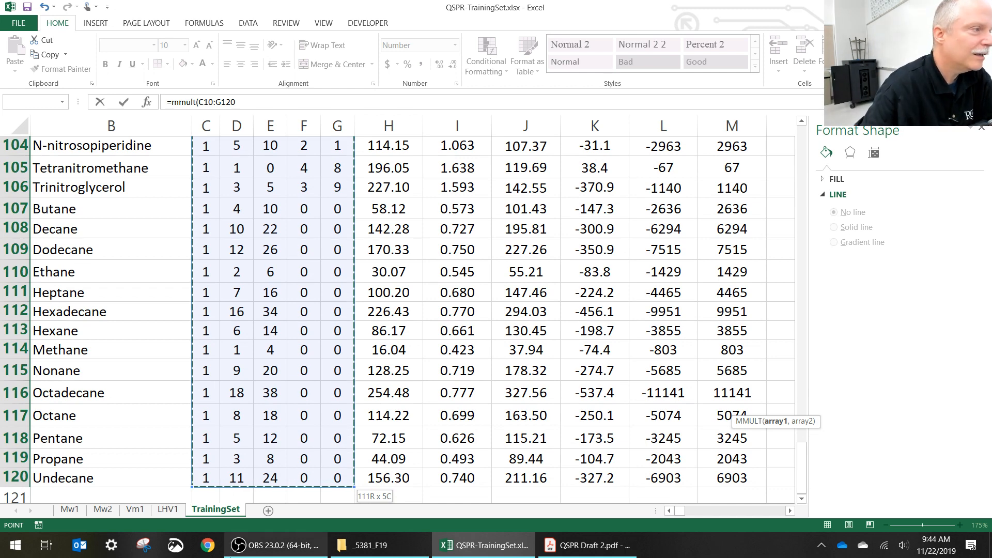
click(284, 102)
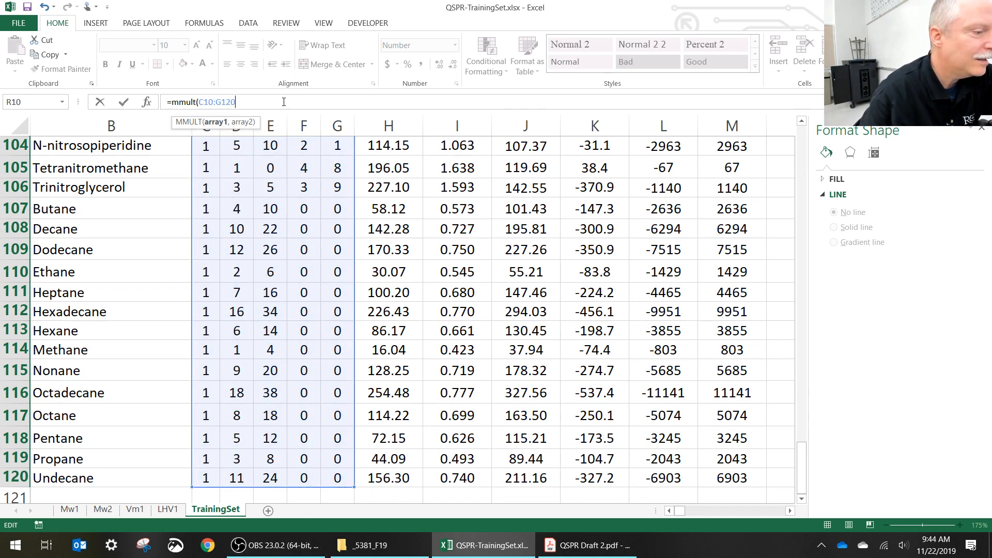
Step: Complete the MMULT formula with the LHV coefficients S3:S7 as second array and enter it as an array formula over R10:R120
click(800, 134)
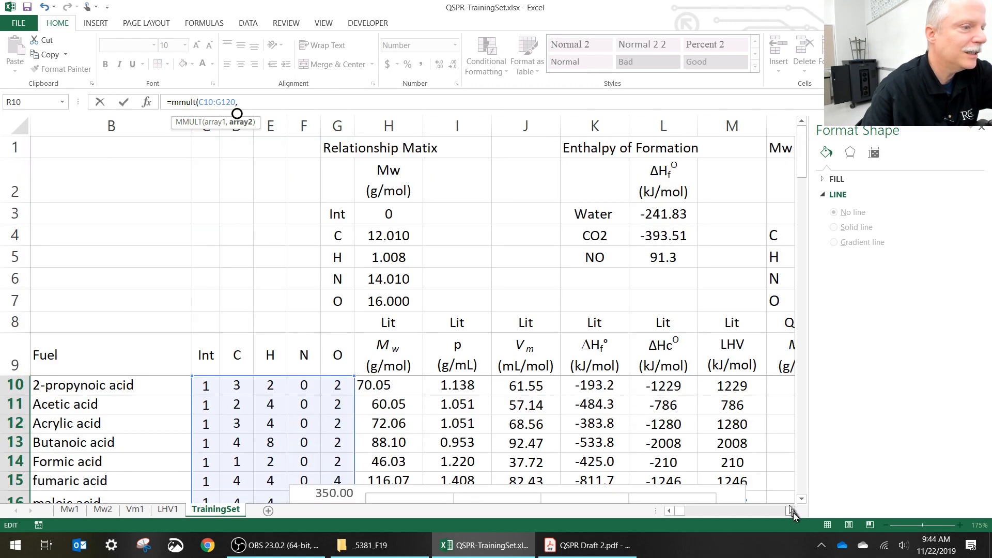
click(788, 512)
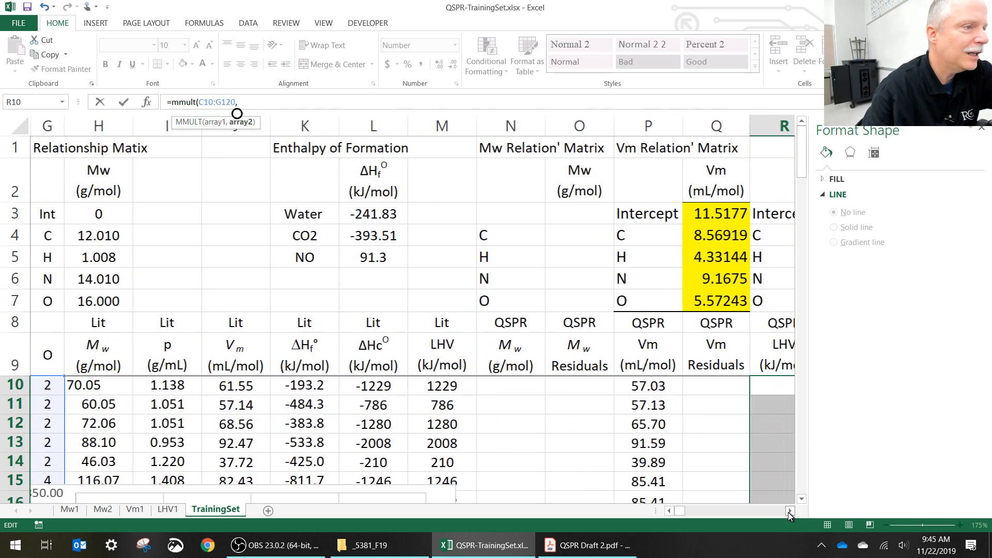
click(789, 512)
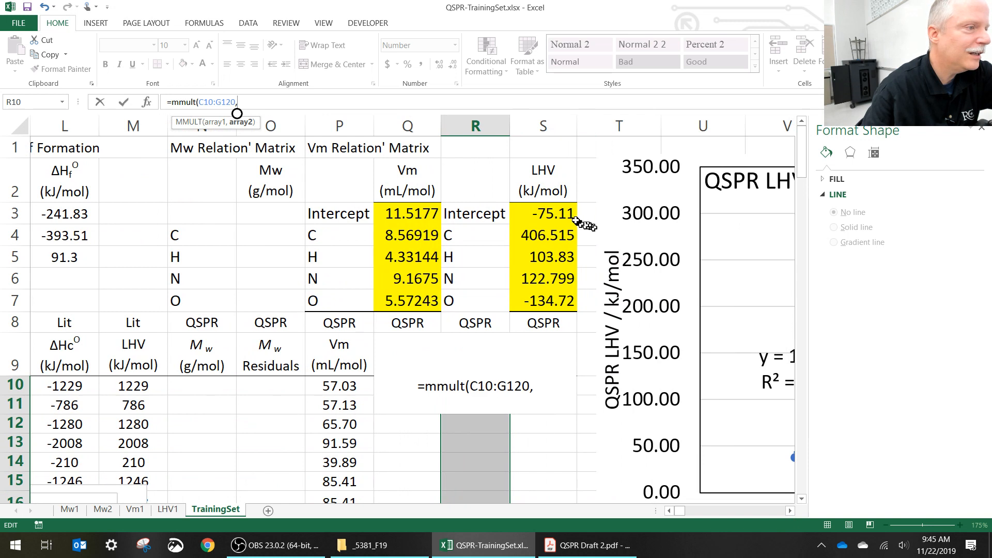
drag(563, 213, 567, 290)
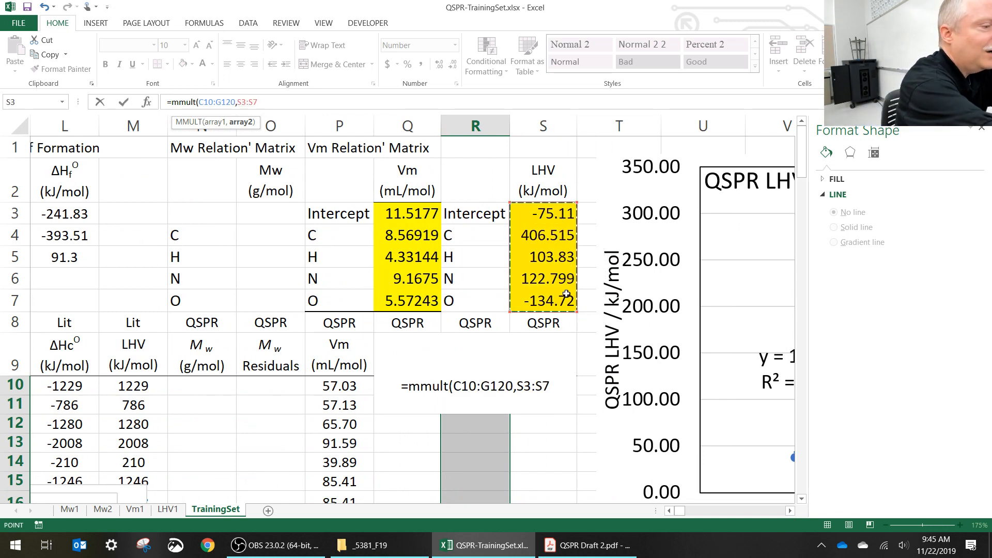
text())
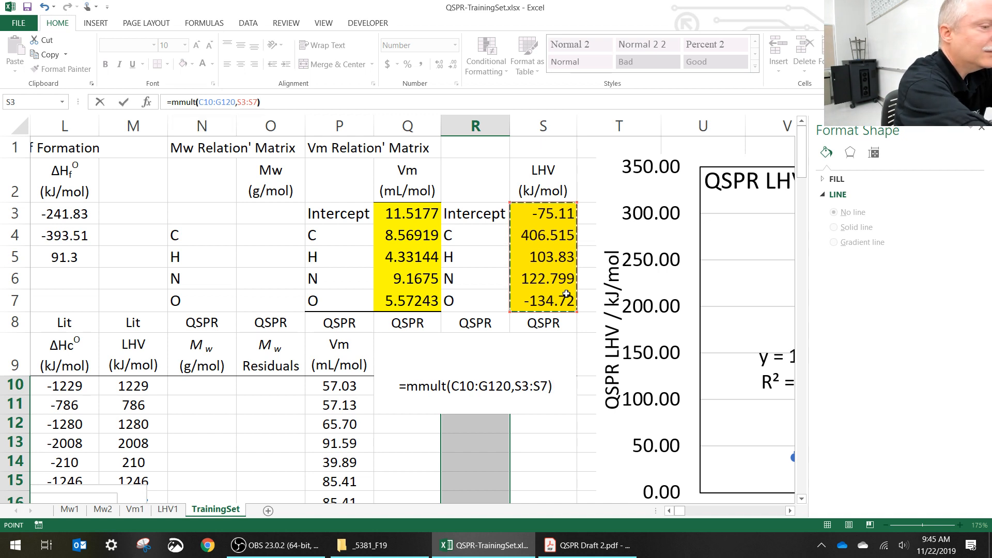
key(ctrl+shift+Return)
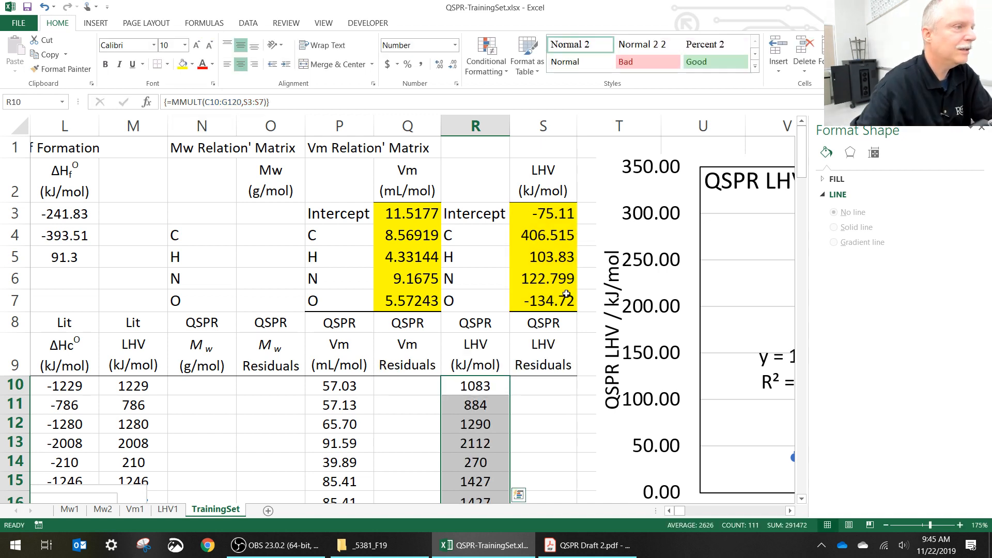
Step: Compare the QSPR LHV in R10 with the literature LHV in M10
click(502, 386)
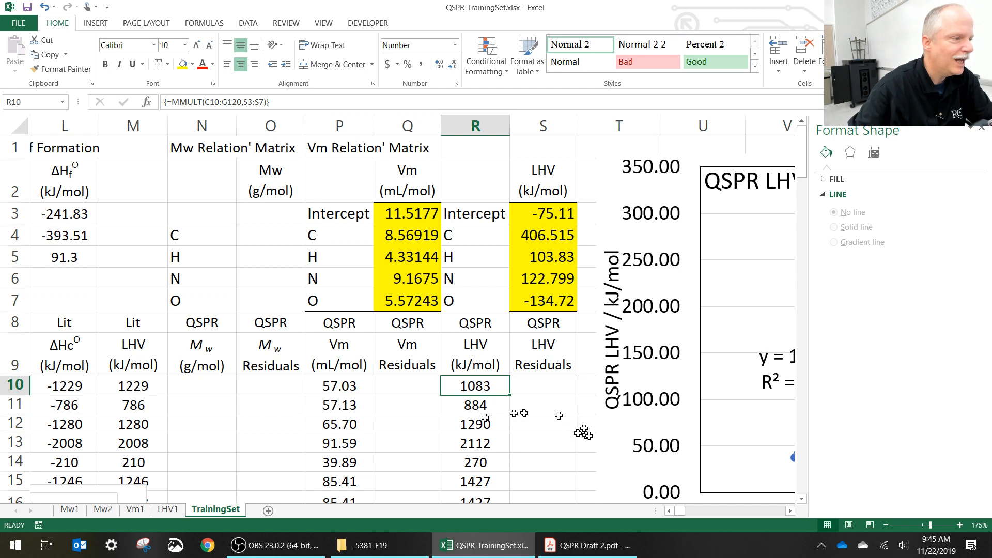
click(120, 393)
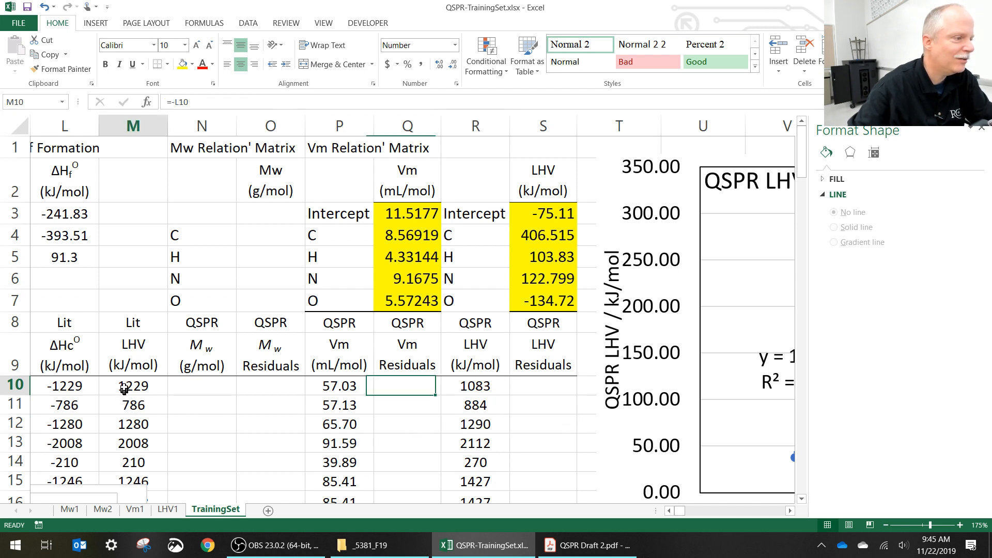
click(467, 385)
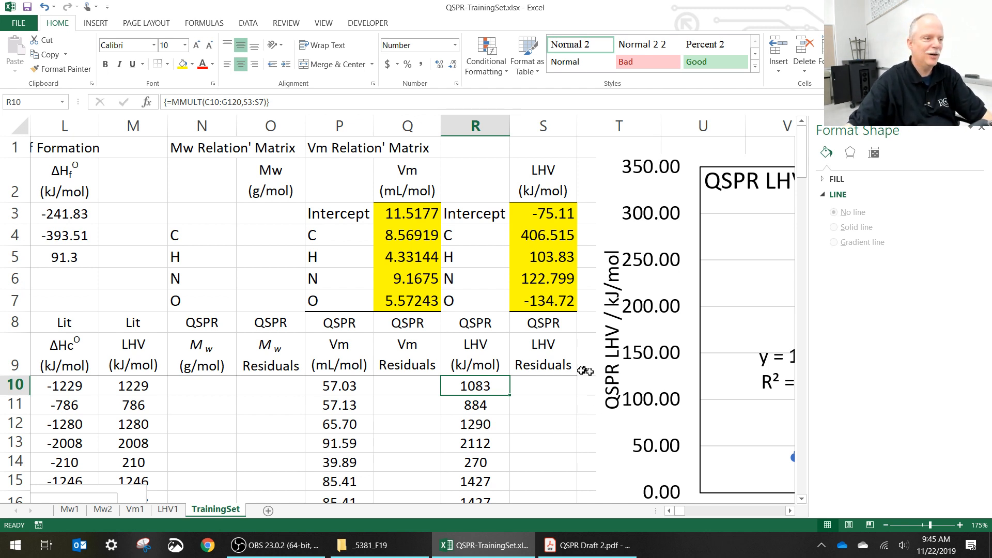
Step: Duplicate the QSPR-versus-literature Vm chart, placing the copy slightly above and overlapping the original
click(669, 511)
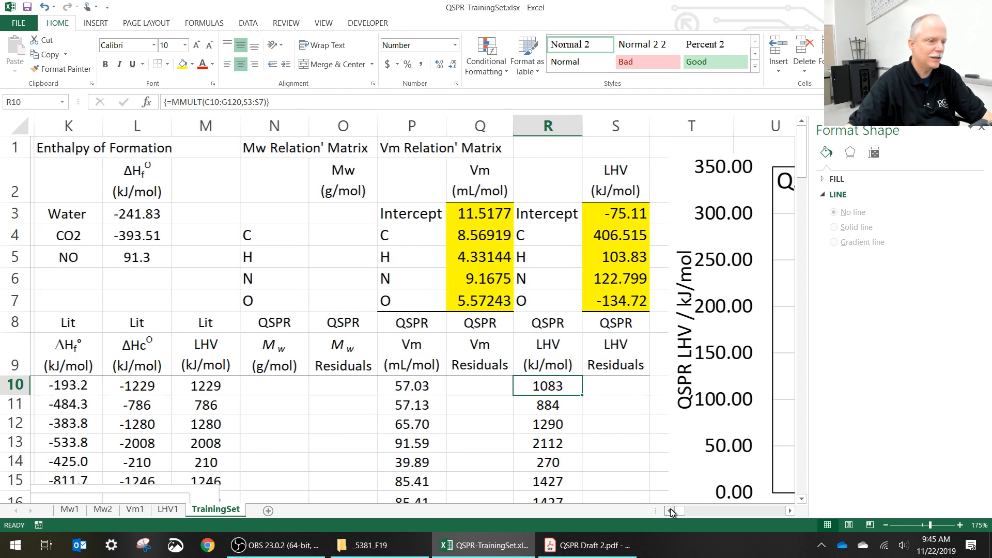
click(669, 510)
scroll(368, 456, down, 6)
scroll(298, 325, up, 2)
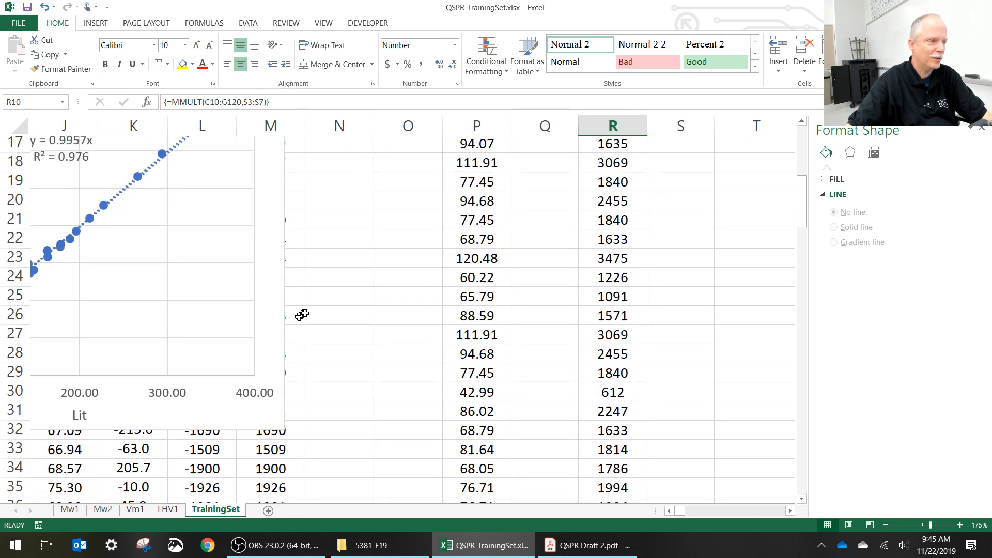
click(669, 510)
click(669, 511)
click(669, 511)
click(669, 510)
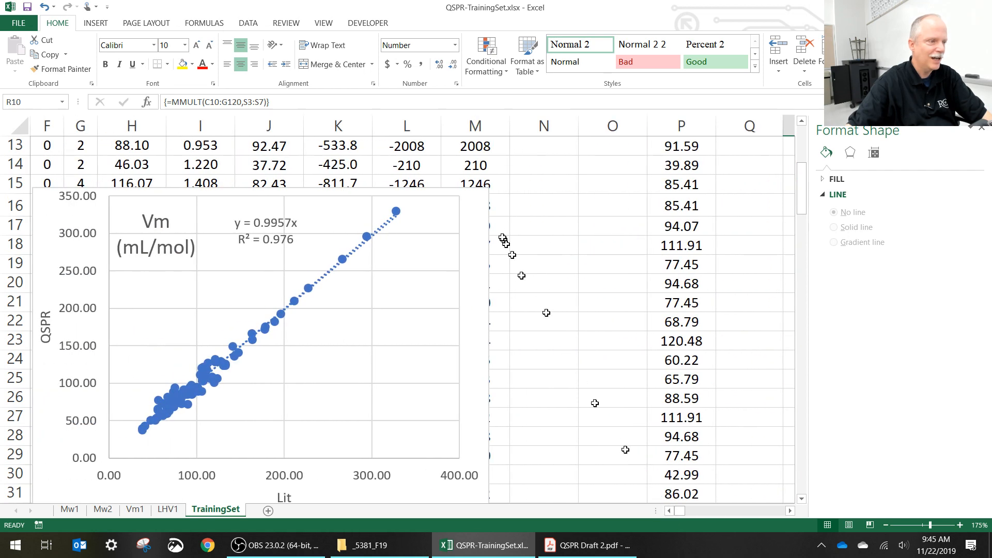
click(478, 207)
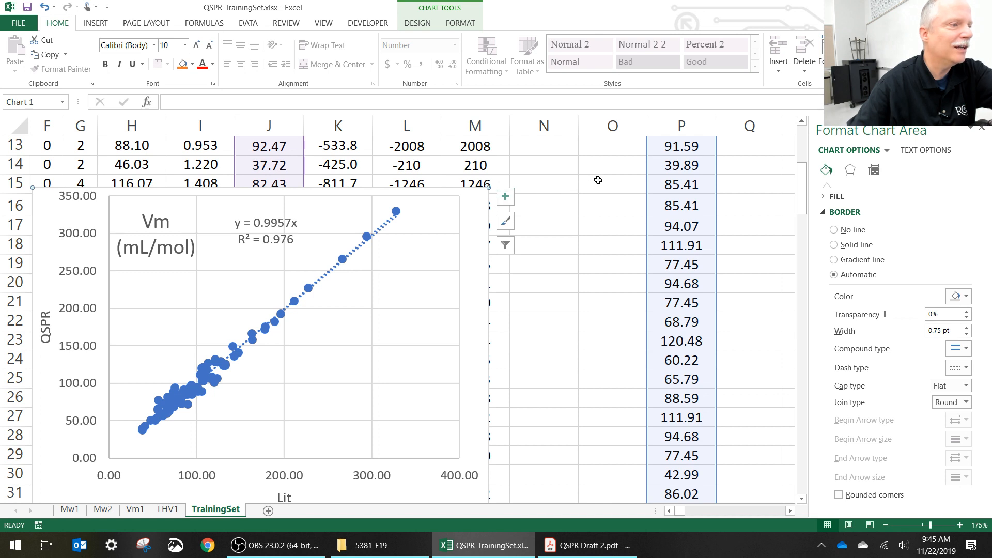
click(506, 196)
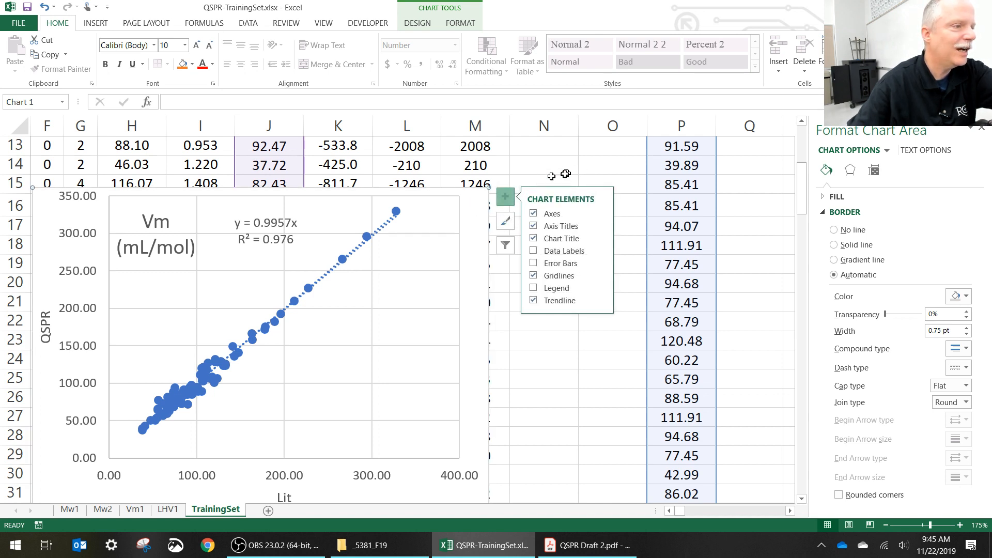
drag(474, 206, 477, 204)
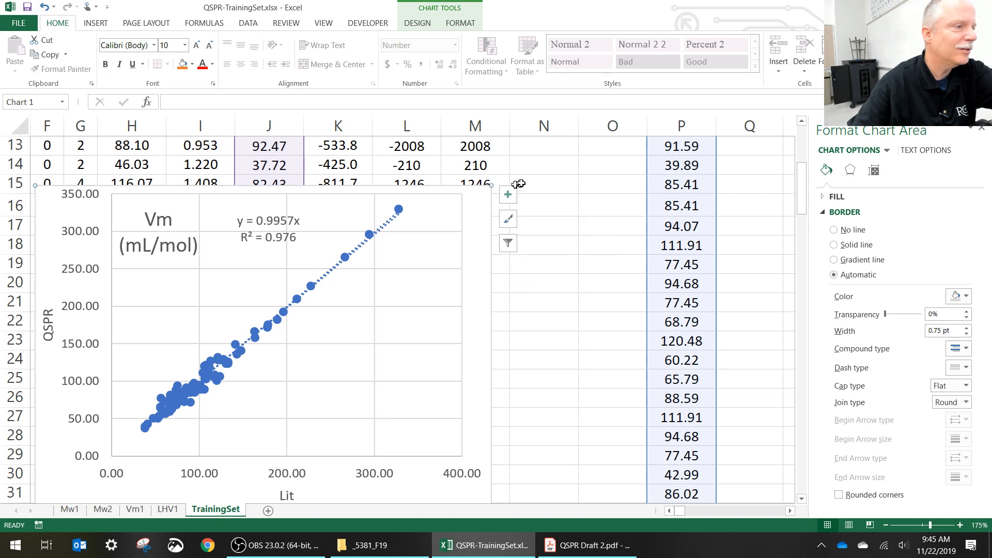
click(537, 172)
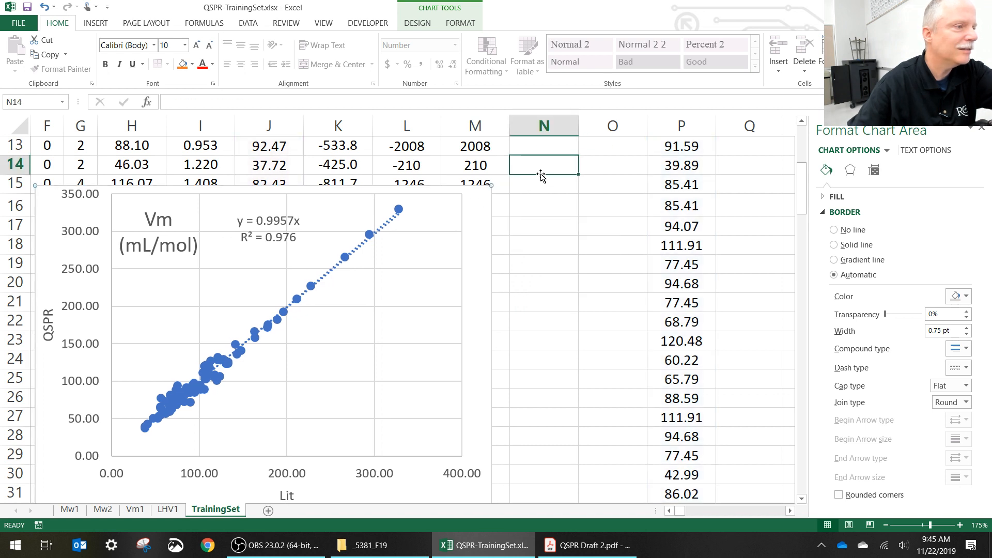
click(483, 200)
click(532, 173)
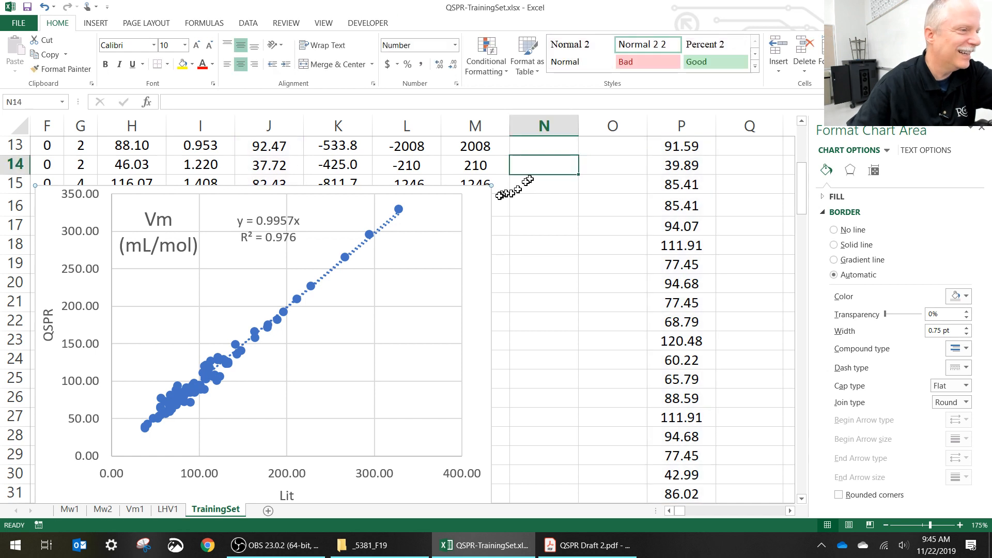
click(476, 200)
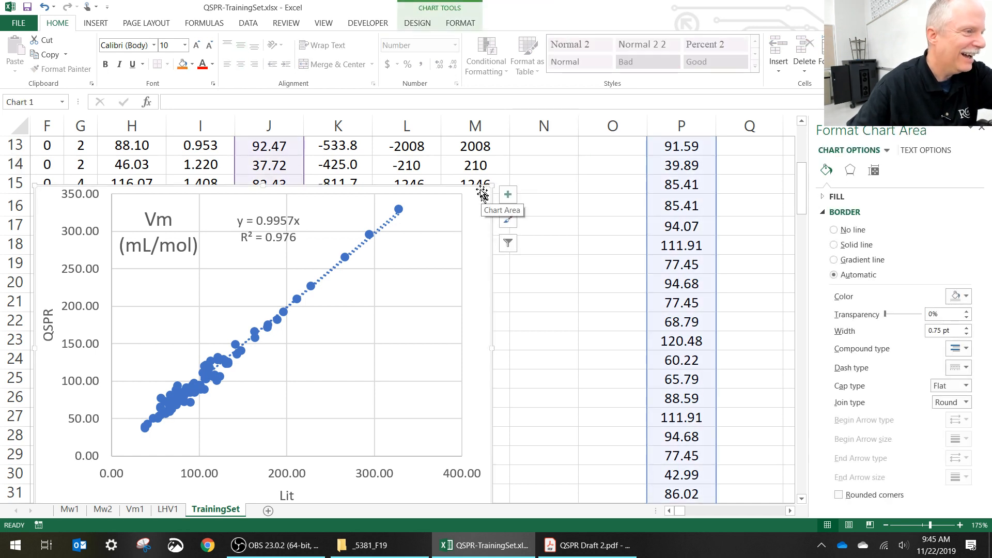
drag(480, 192, 551, 162)
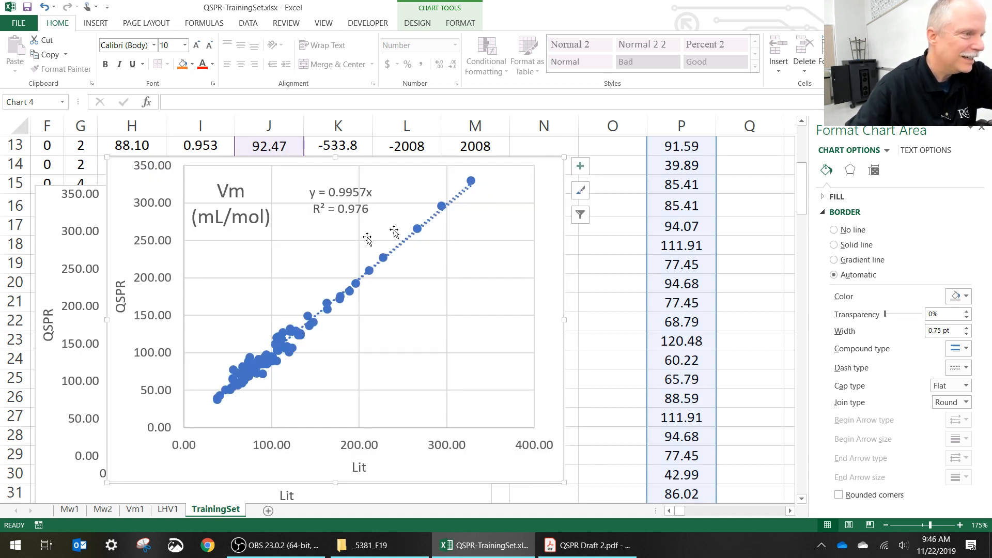
Step: Move the copied chart over columns M to S, with its upper edge at row 12 and the QSPR LHV header uncovered
scroll(162, 222, up, 3)
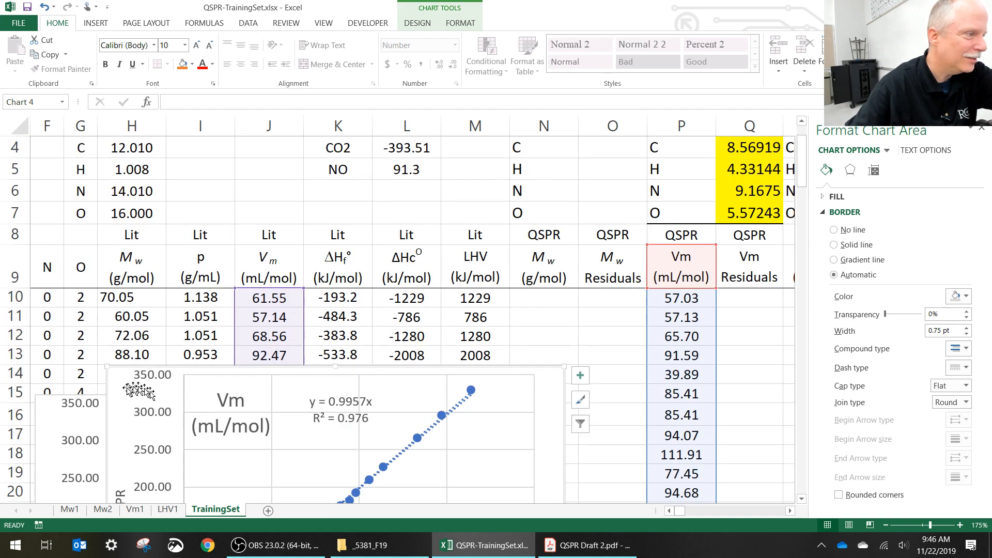
drag(139, 391, 346, 329)
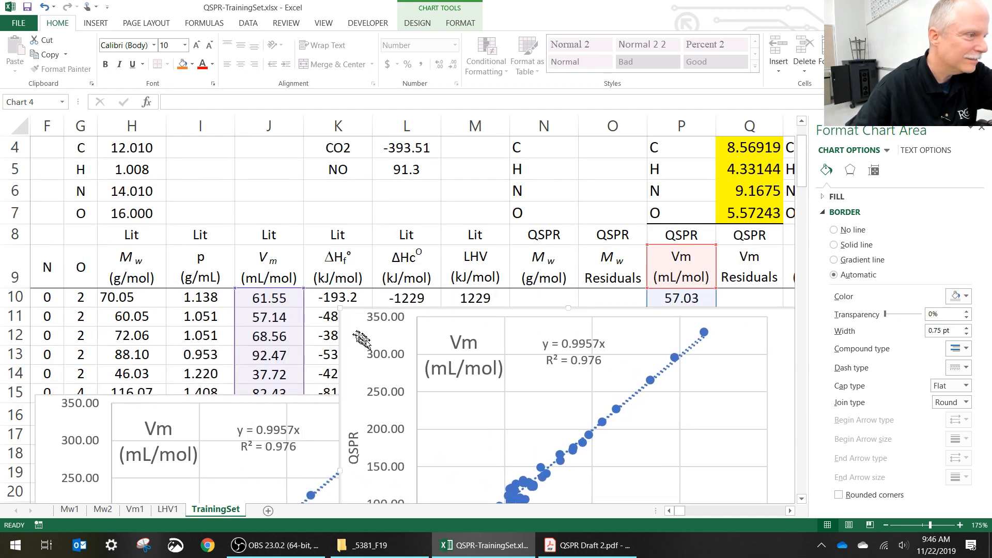
click(790, 510)
click(791, 511)
click(790, 510)
click(790, 511)
click(790, 510)
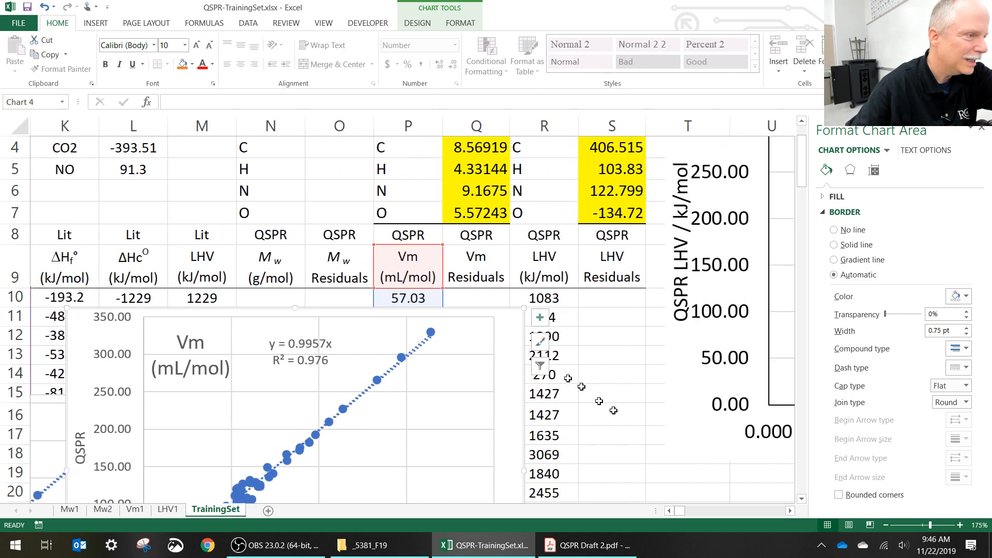
drag(520, 327, 613, 355)
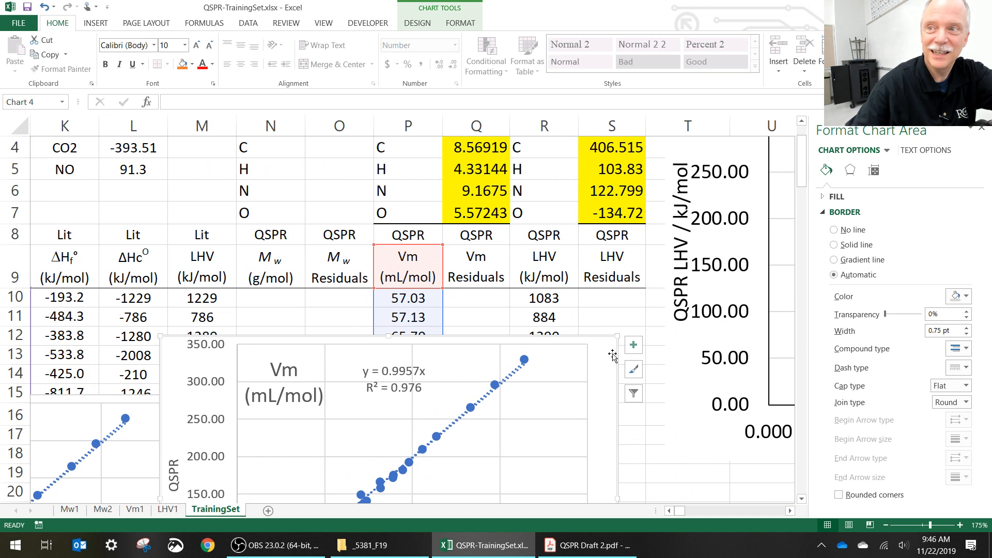
Step: Select the copied chart's data series and shift its Y values to the QSPR LHV range R10:R120
click(524, 360)
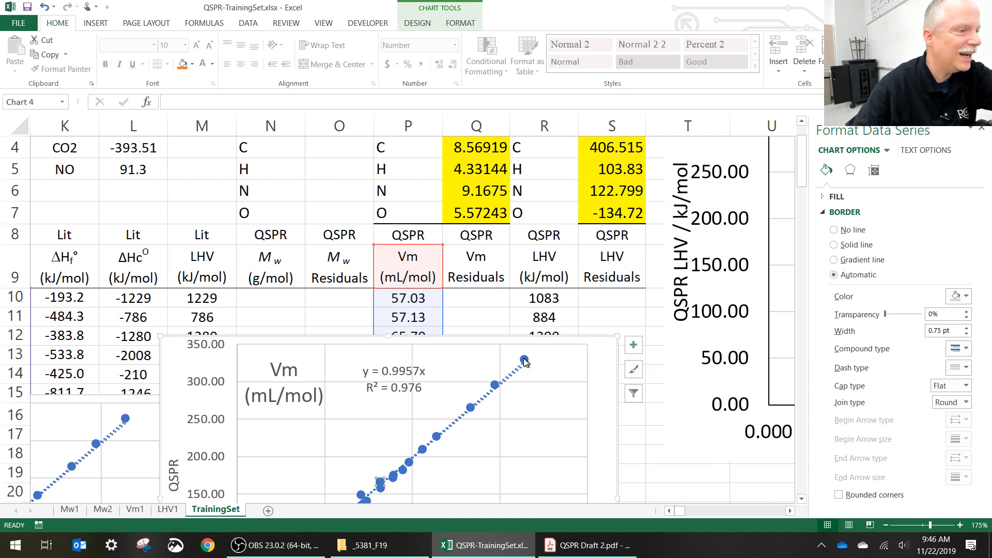
click(497, 385)
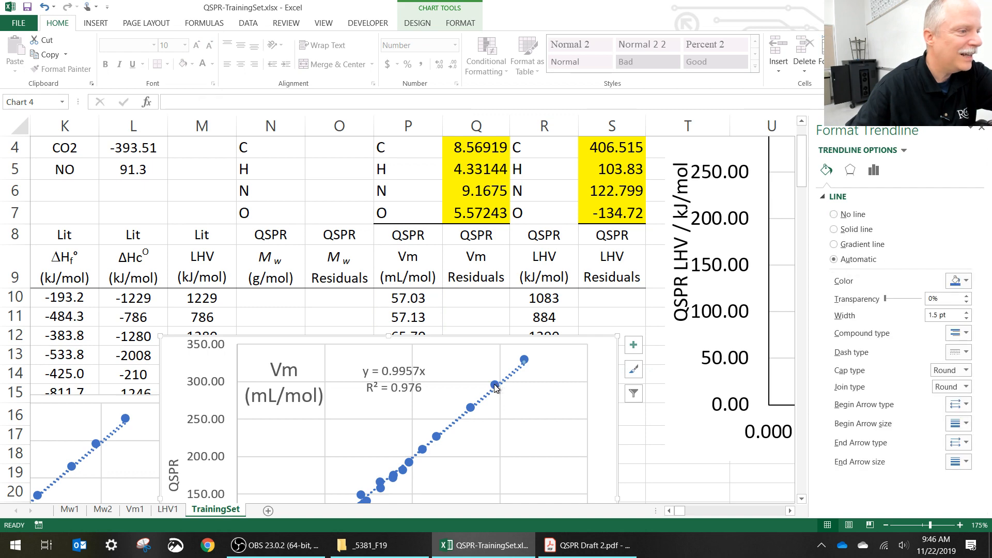
click(524, 359)
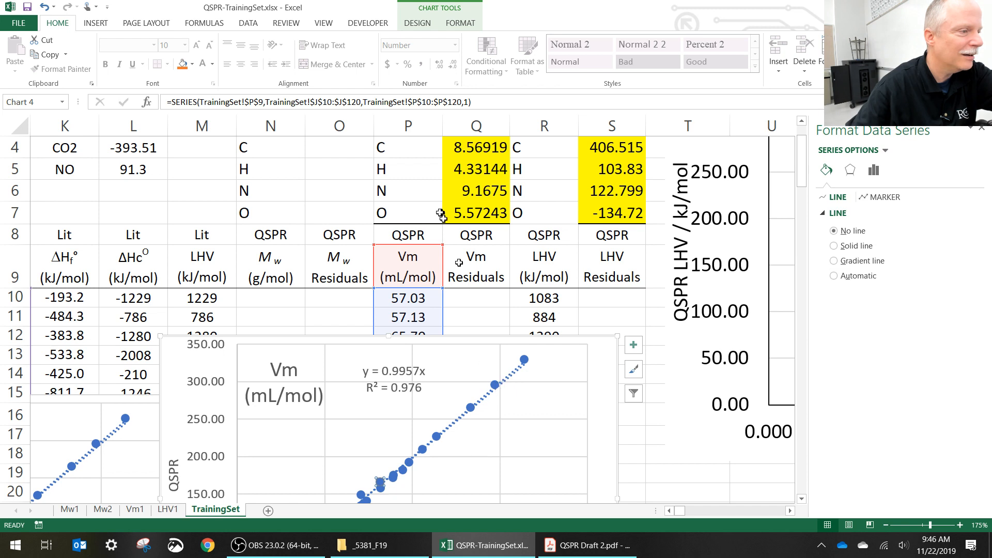
click(513, 379)
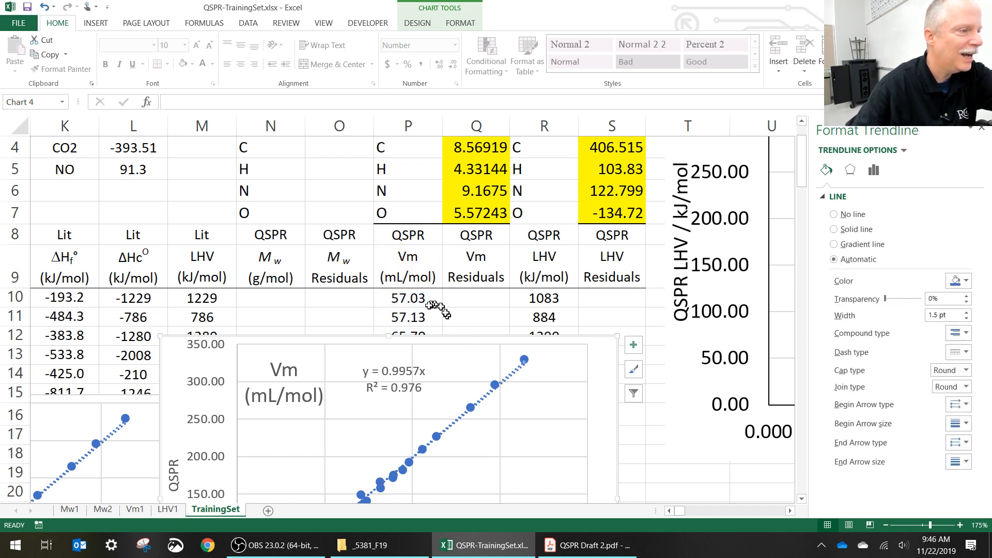
click(524, 360)
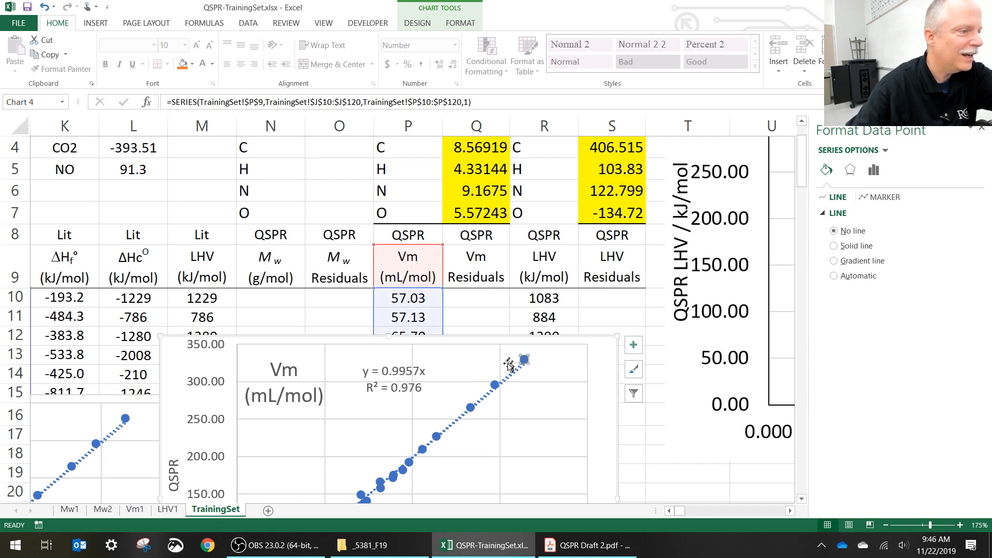
click(518, 362)
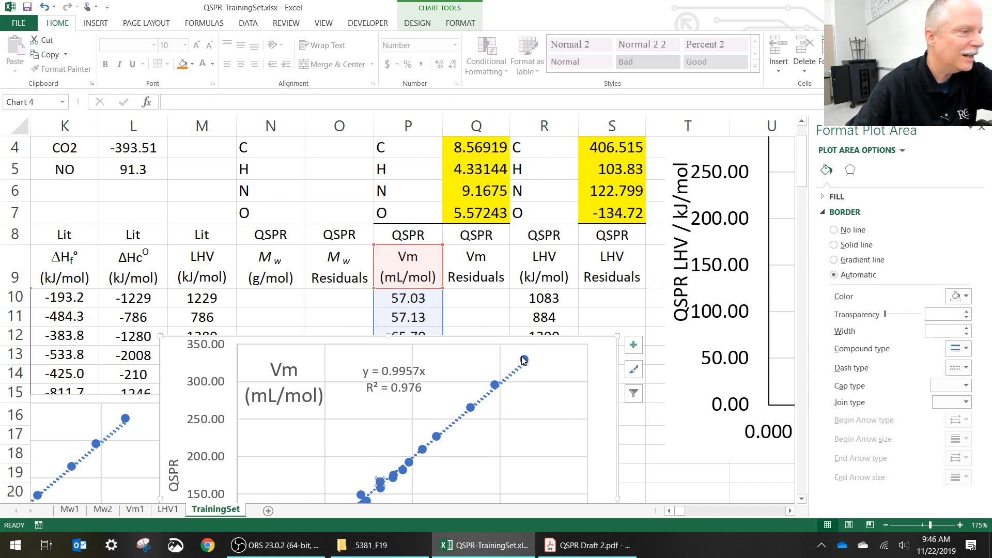
click(524, 360)
click(524, 360)
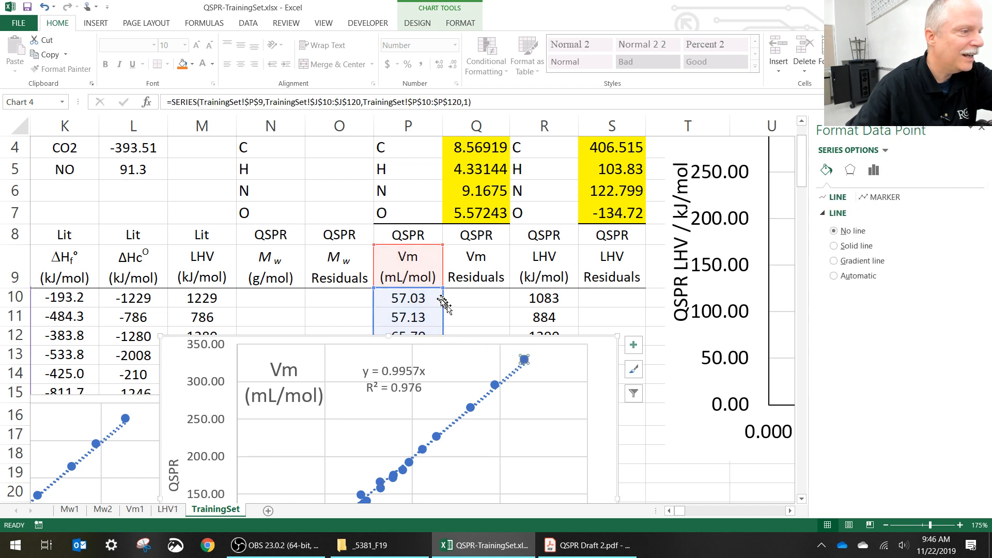
drag(443, 302, 535, 305)
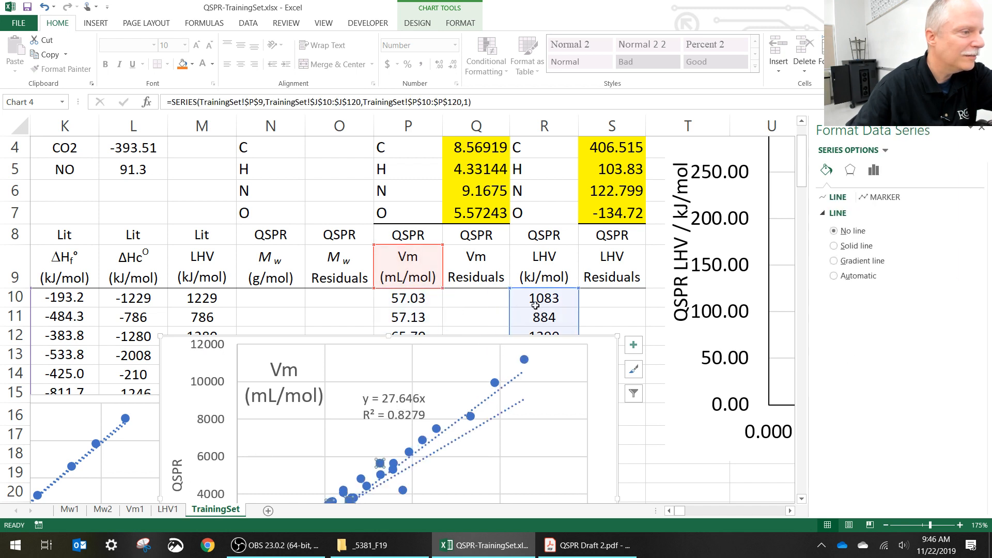
Step: Point the copied chart's series name to the LHV header in R9 and delete the lower of its two trendlines
drag(448, 261, 517, 261)
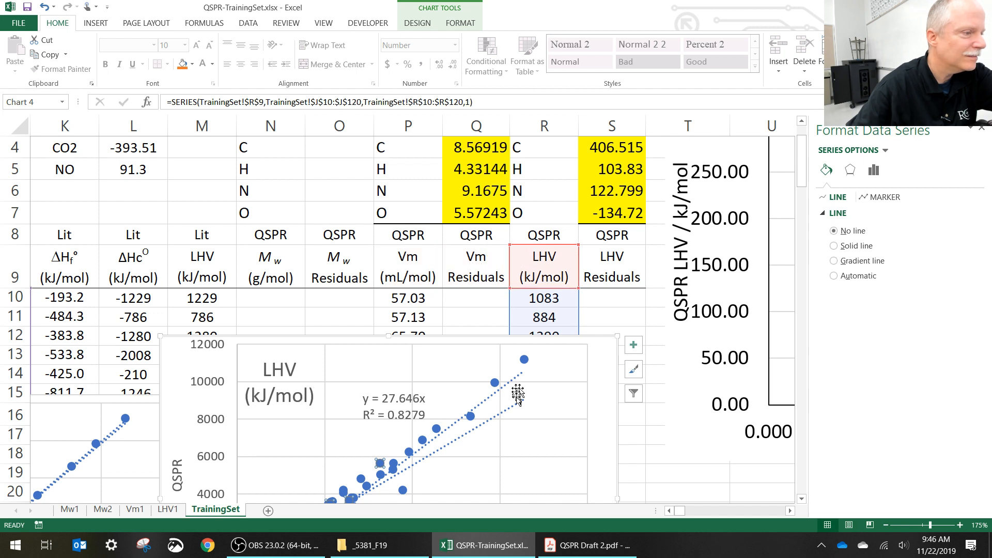
click(519, 404)
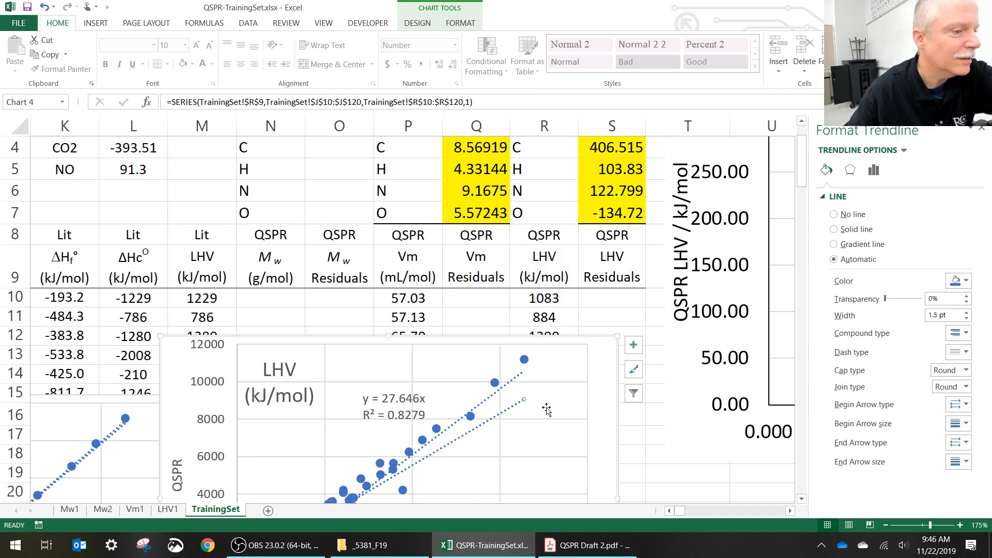
key(Delete)
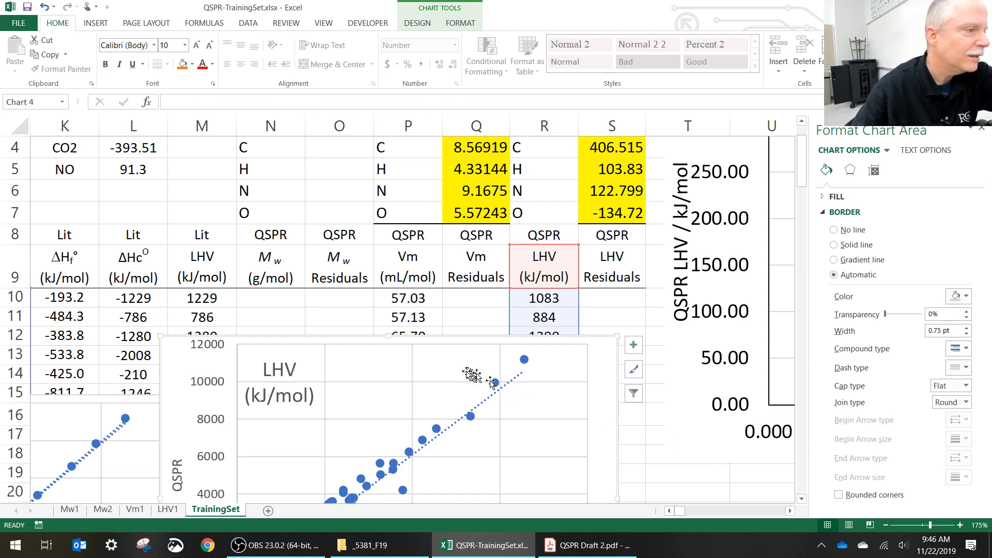
Step: Shift the LHV chart's X values to the literature LHV range M10:M120 and move the chart up to row 11
click(669, 512)
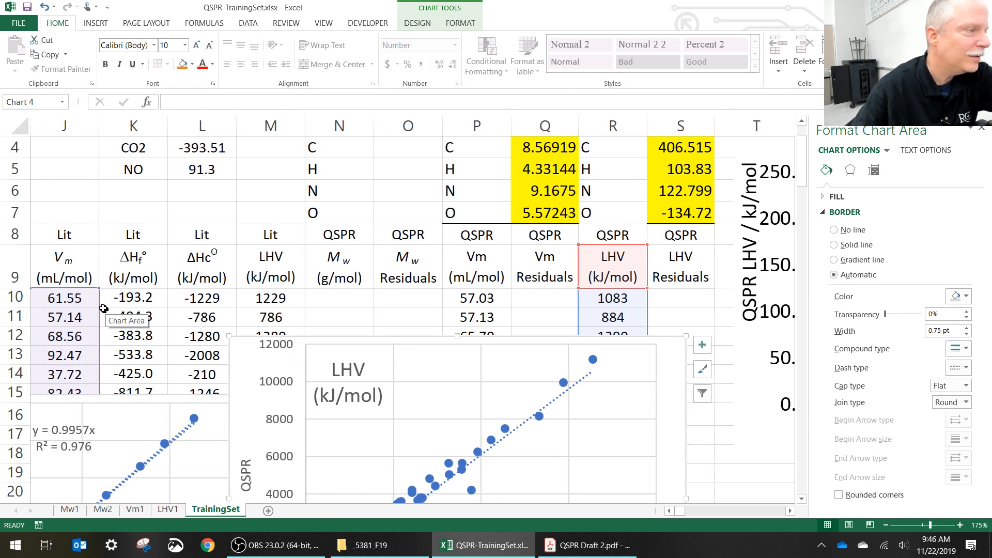
drag(99, 306, 248, 300)
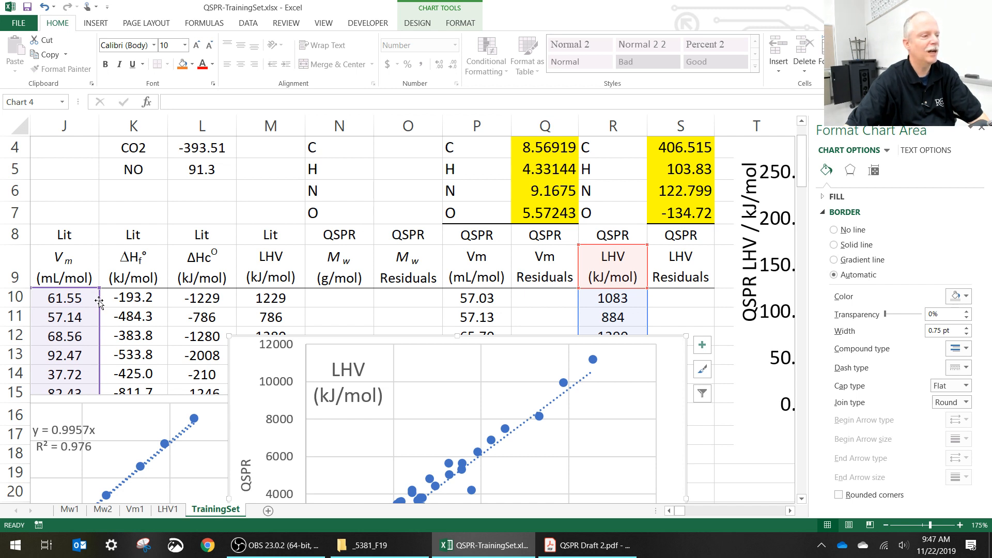
drag(100, 304, 119, 298)
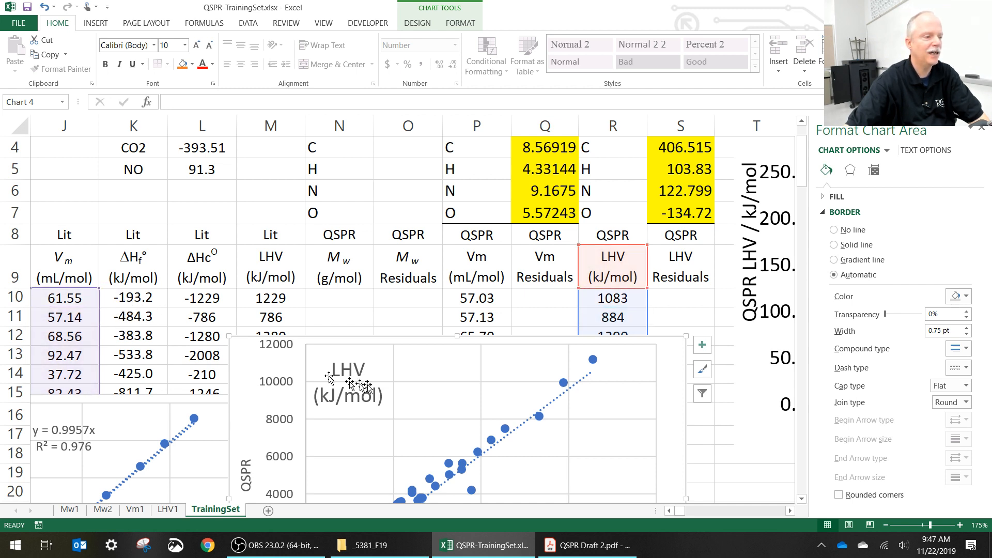
click(502, 430)
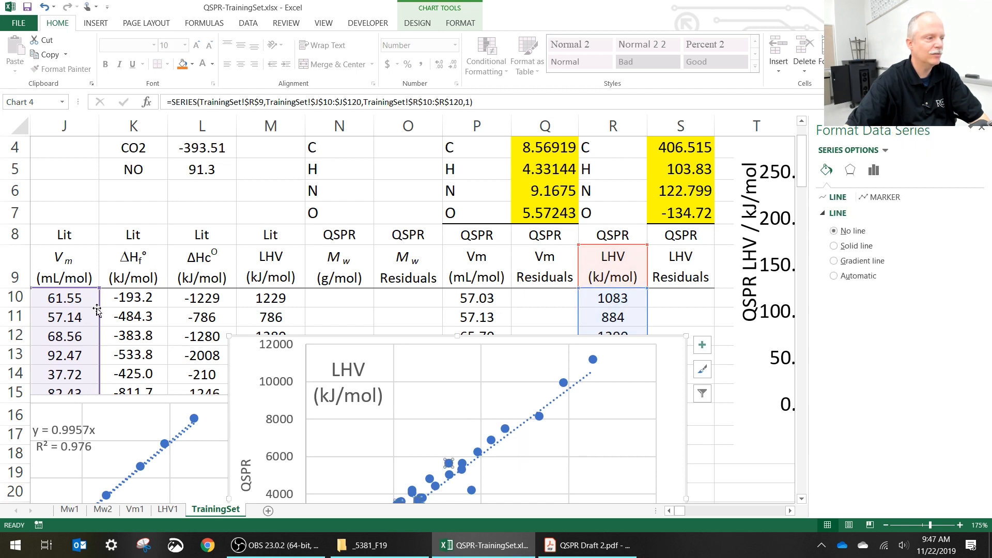
drag(100, 308, 270, 292)
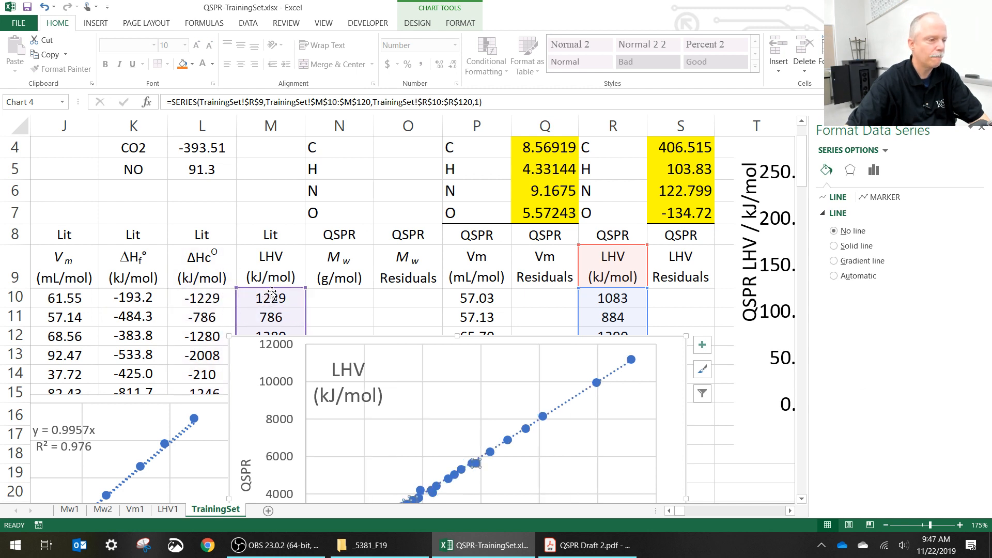
click(242, 362)
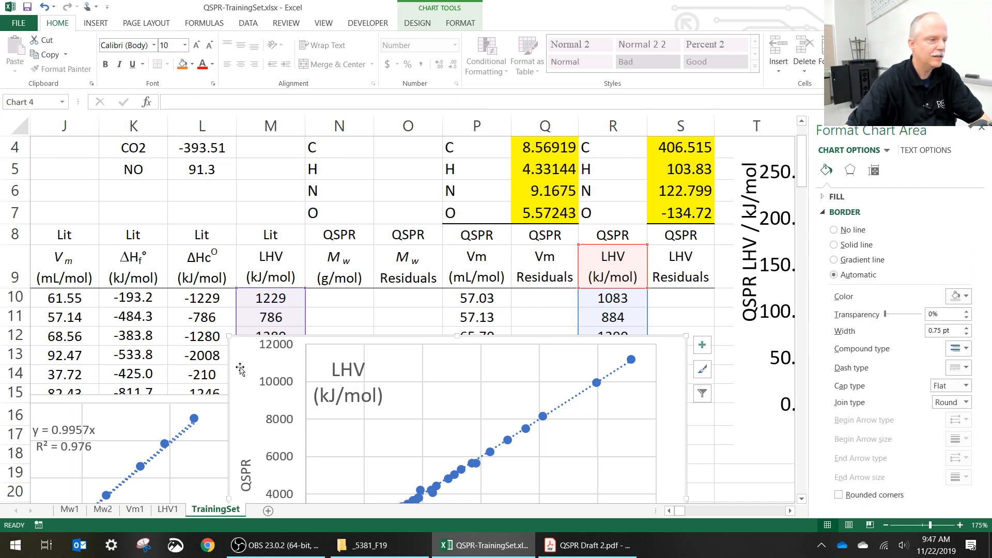
drag(240, 368, 196, 348)
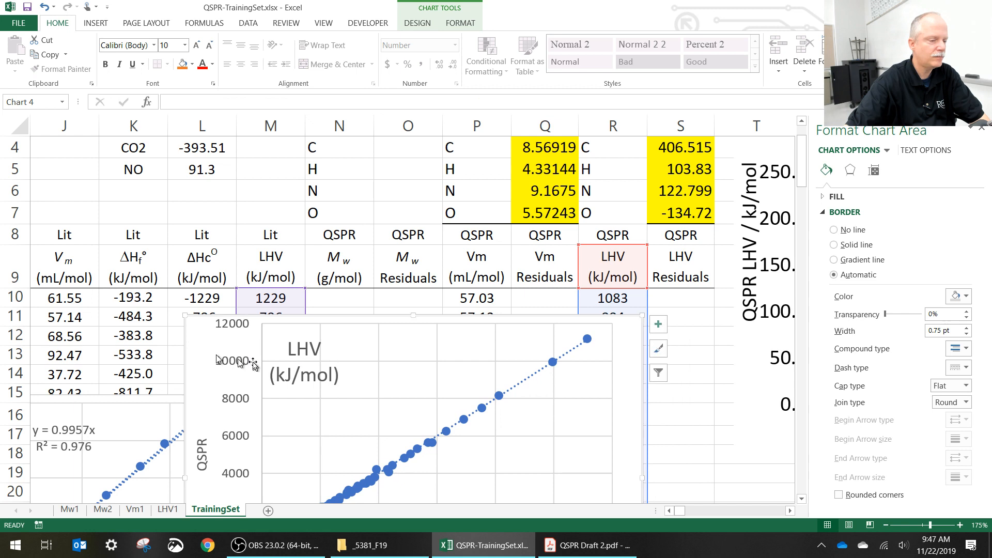
Step: Set the LHV chart's linear trendline intercept to 0.0 and display its equation and R-squared value on the chart
click(532, 391)
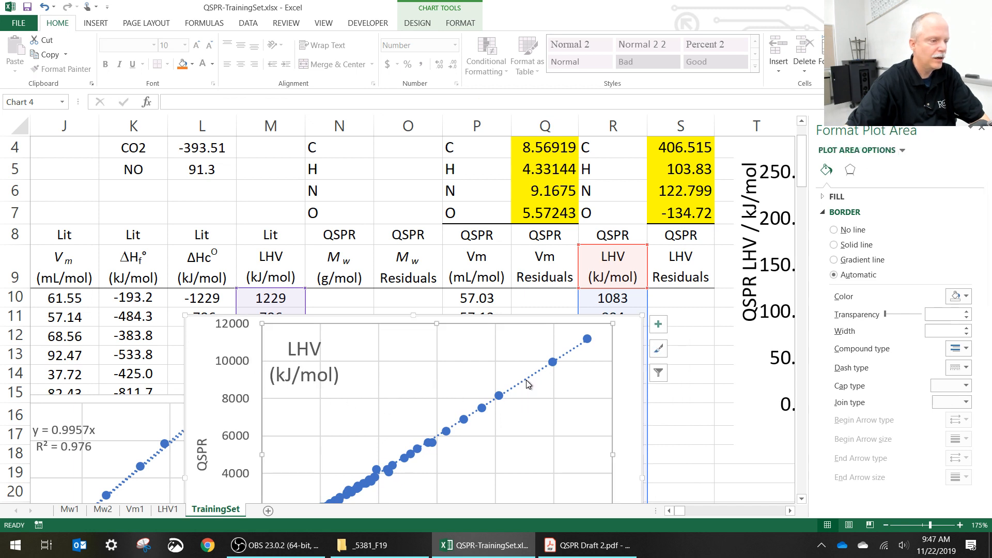
click(527, 383)
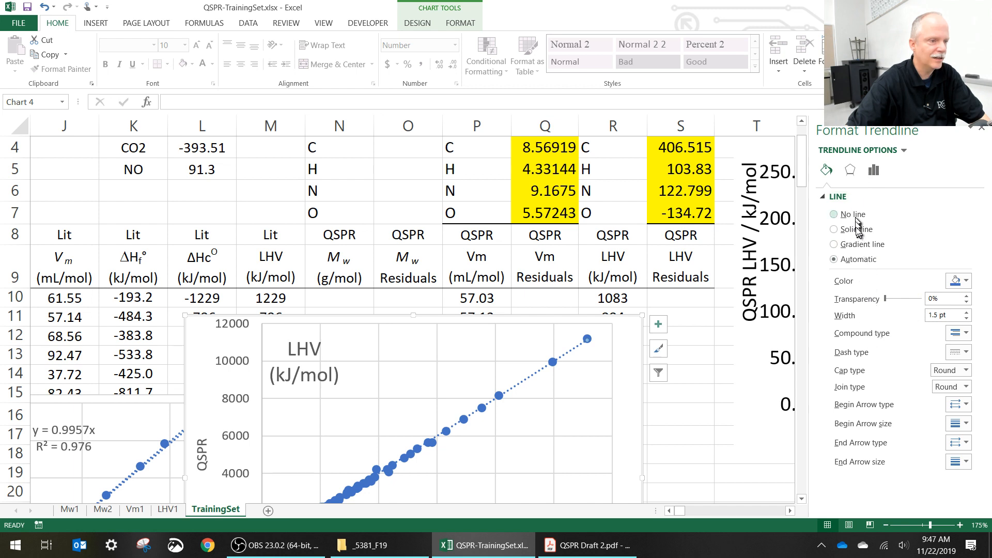
click(875, 172)
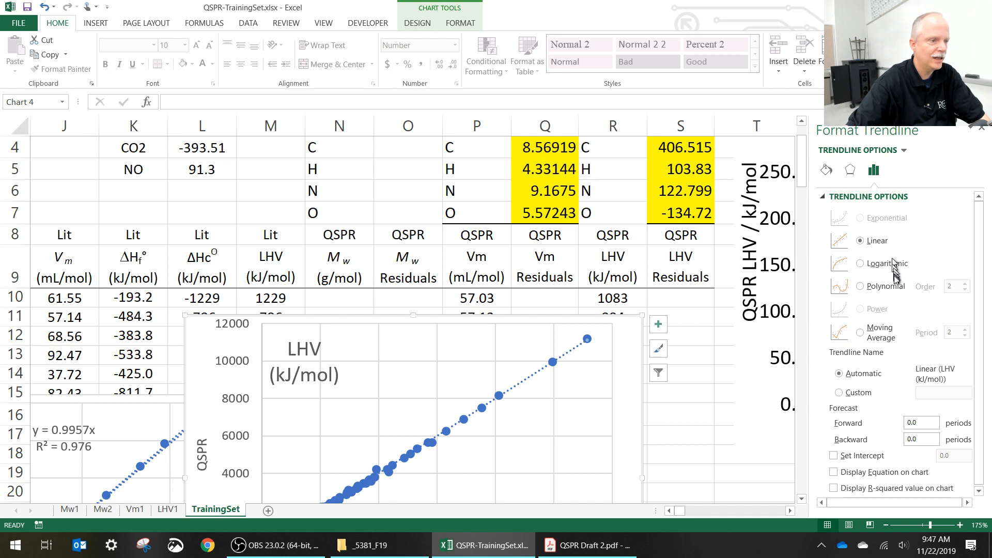
click(833, 471)
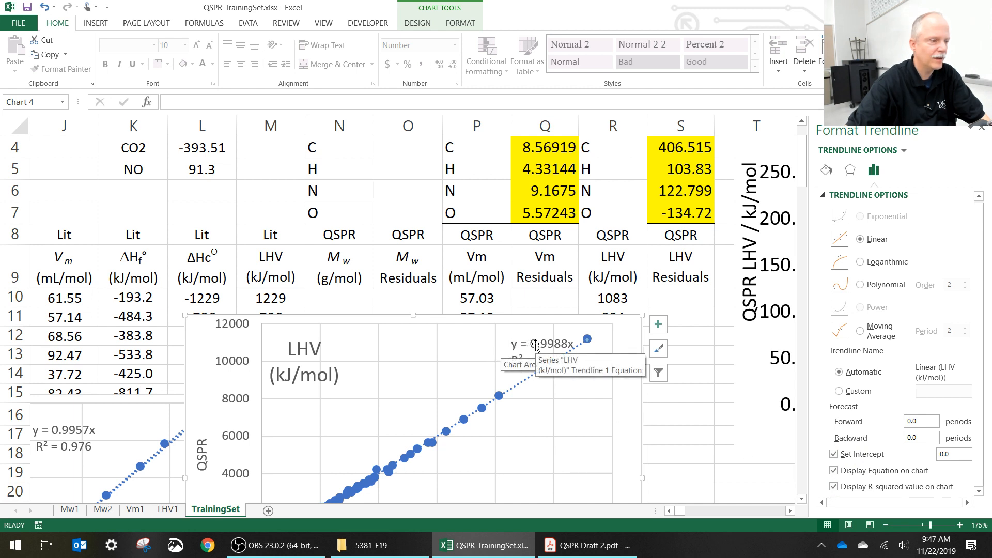
Step: Move the LHV trendline's equation label beside the chart title, clear of the data points, and enlarge its text to 12 pt
drag(527, 345, 427, 347)
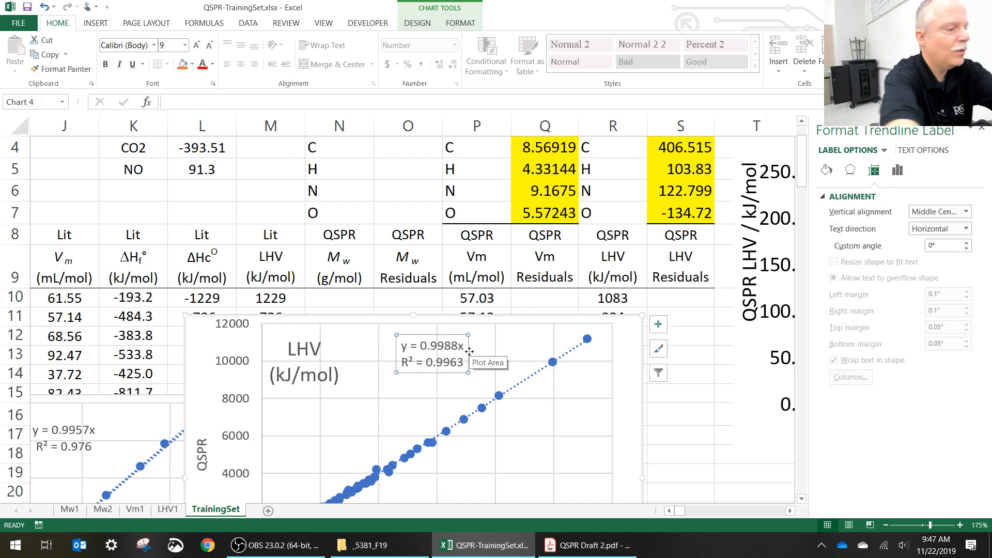
key(ctrl+shift+period)
key(ctrl+shift+period)
key(ctrl+shift+period)
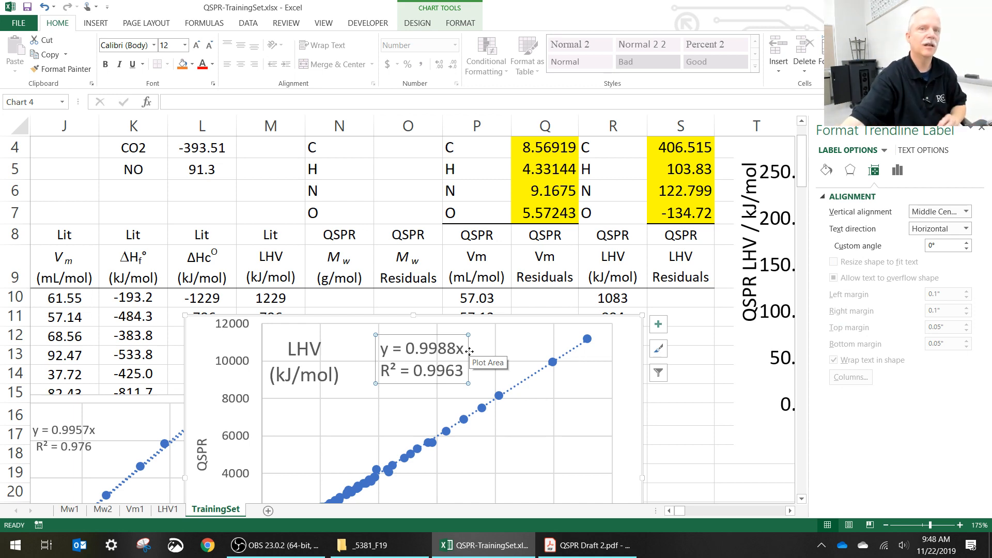
Step: Move the LHV chart to start at column N with its upper edge near row 16, beside the neighbouring chart
scroll(496, 356, down, 1)
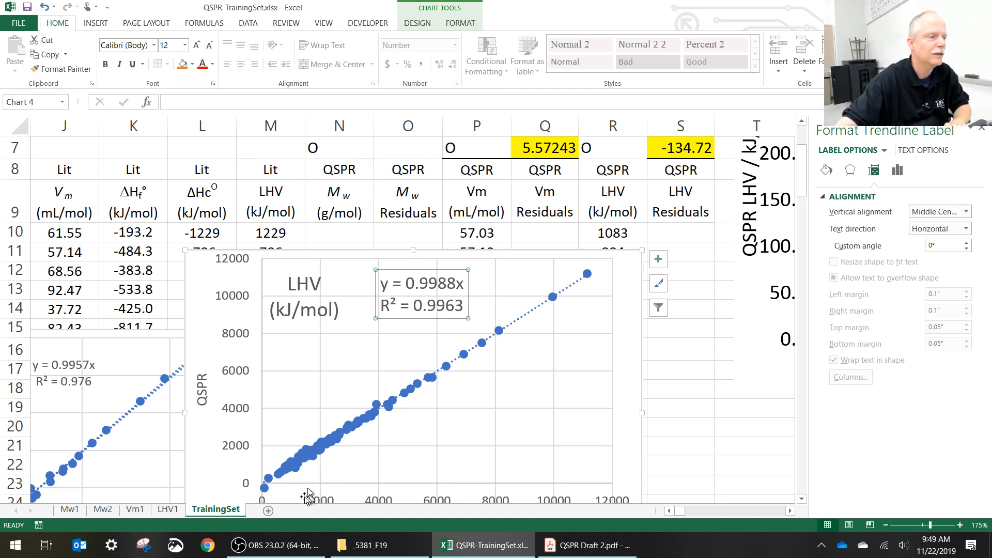
click(207, 297)
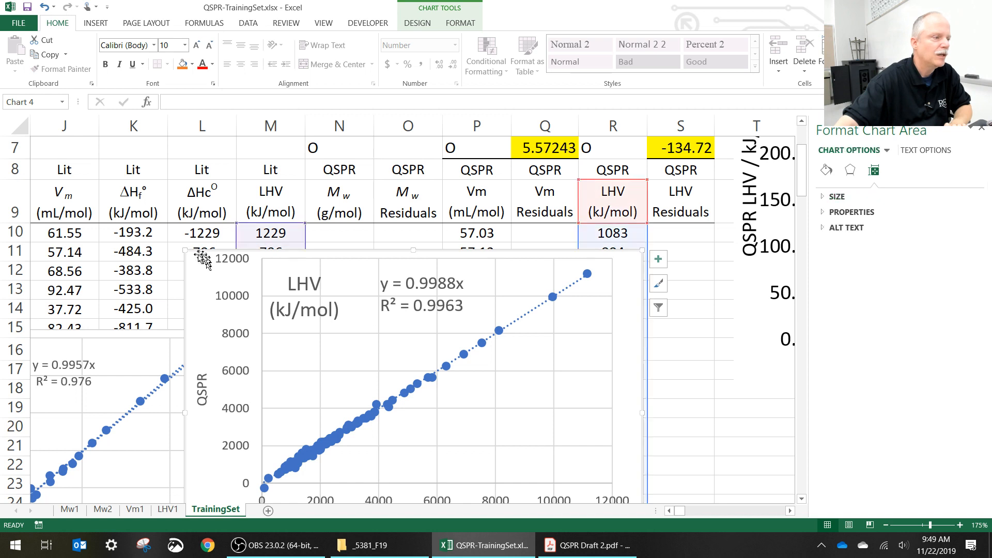
mouse_move(193, 263)
mouse_down()
mouse_move(251, 250)
mouse_move(323, 355)
mouse_move(317, 341)
mouse_up()
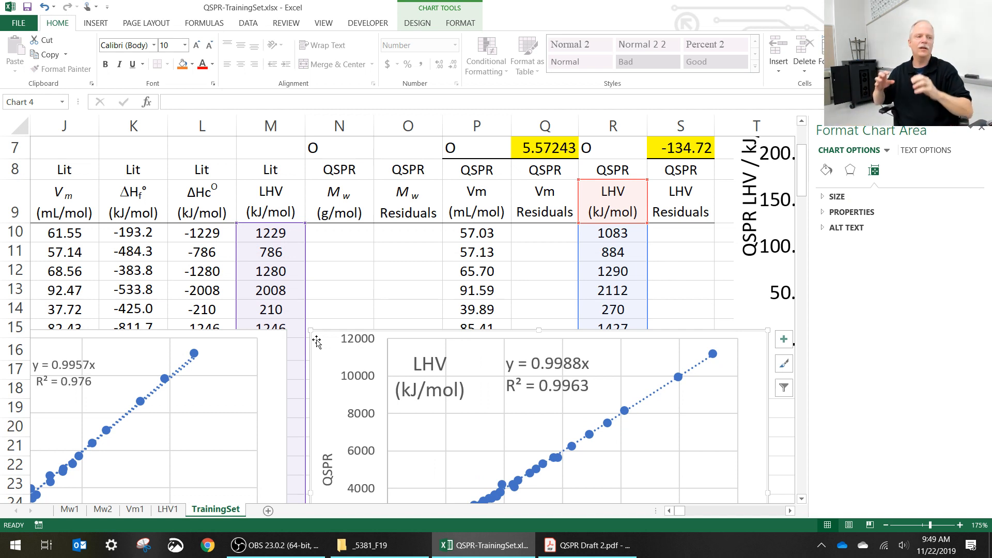